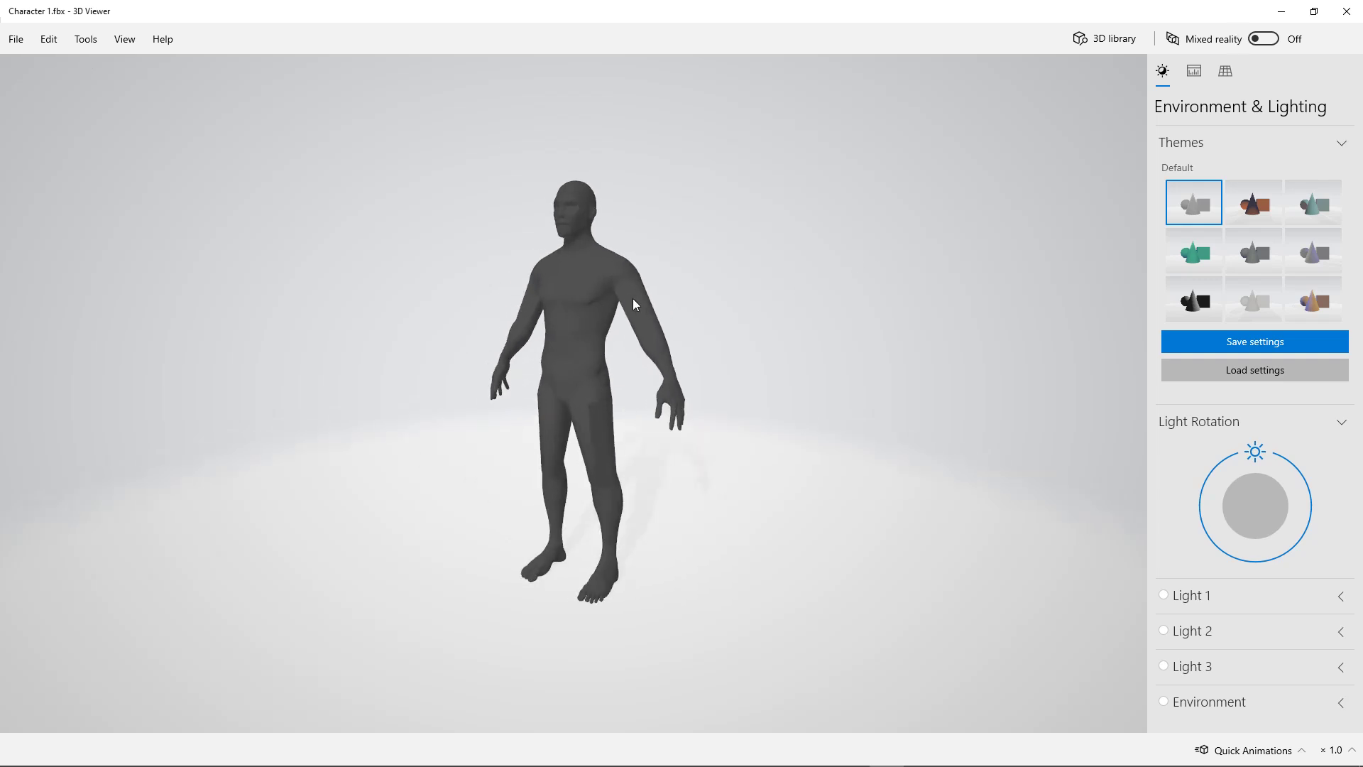
{"action": "scroll", "coordinate": [654, 316], "scroll_direction": "up", "scroll_amount": 4}
{"action": "scroll", "coordinate": [655, 316], "scroll_direction": "down", "scroll_amount": 3}
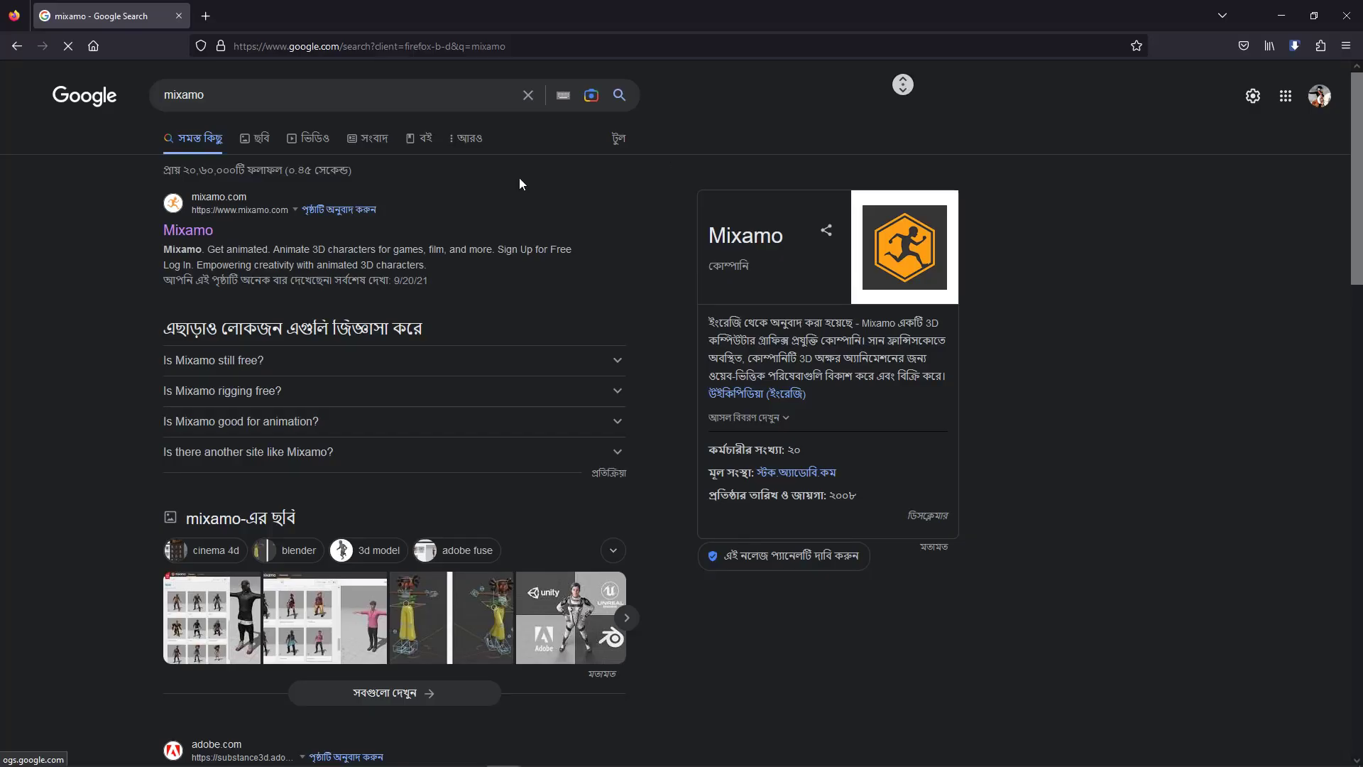
Open the Mixamo website from the web search results and start the free sign-up
{"action": "scroll", "coordinate": [519, 182], "scroll_direction": "down", "scroll_amount": 3}
{"action": "scroll", "coordinate": [638, 262], "scroll_direction": "up", "scroll_amount": 3}
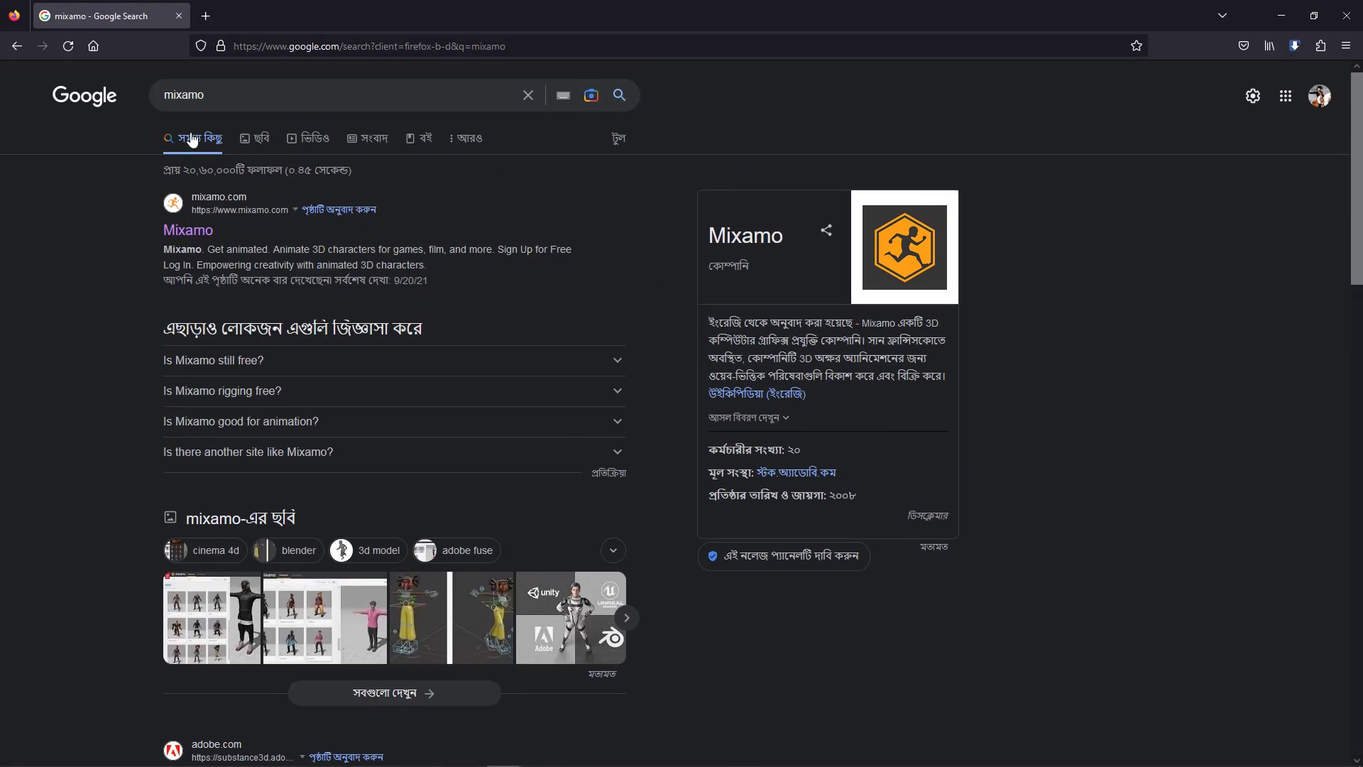
{"action": "left_click", "coordinate": [199, 226]}
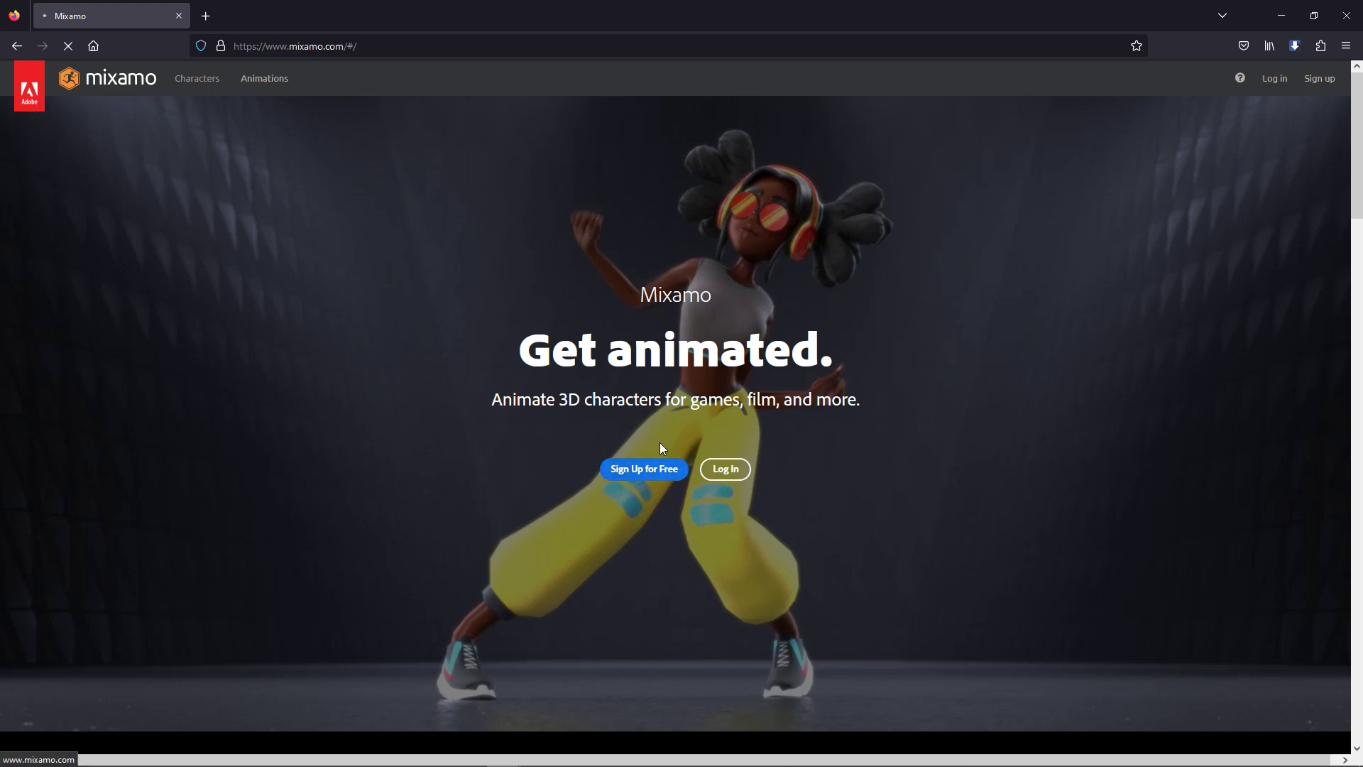
{"action": "left_click", "coordinate": [643, 469]}
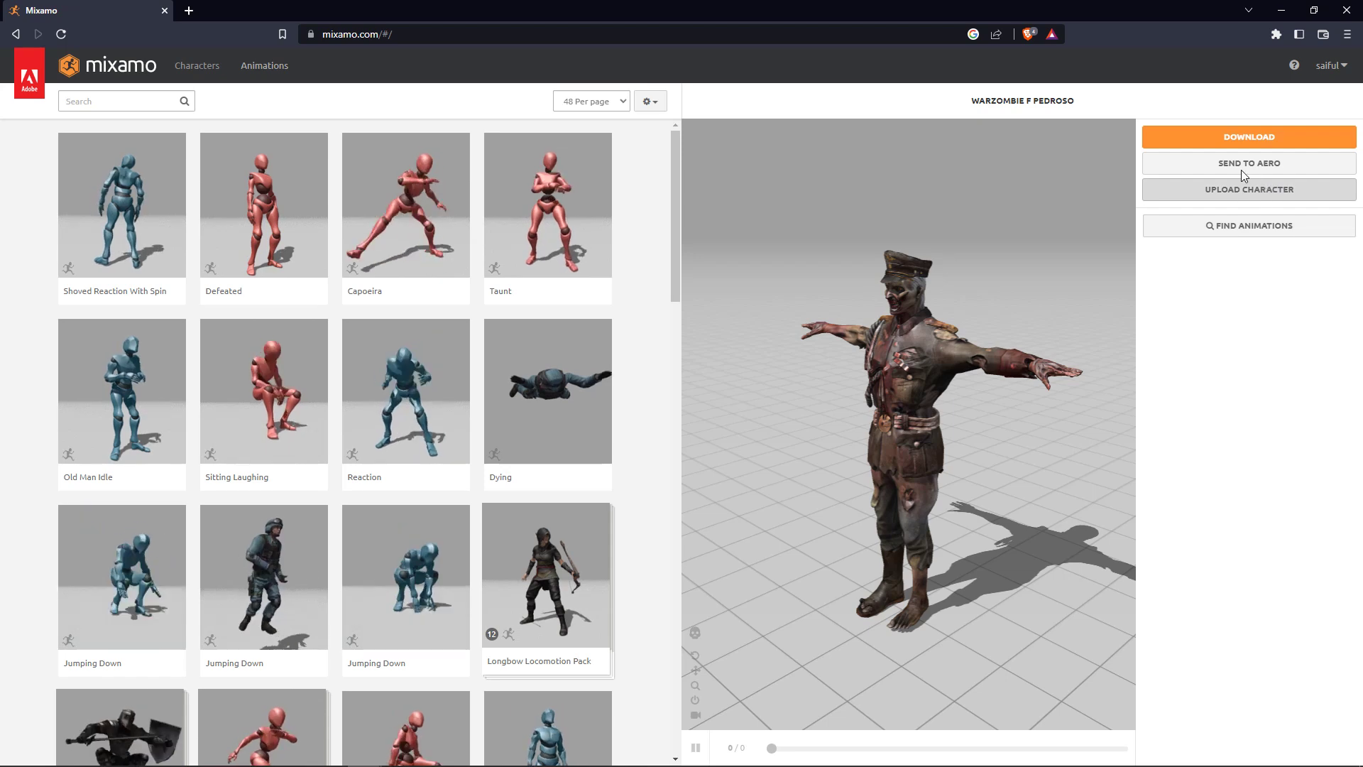
Upload the character file from the Character 2 folder to Mixamo as a new character and accept its orientation
{"action": "left_click", "coordinate": [1236, 192]}
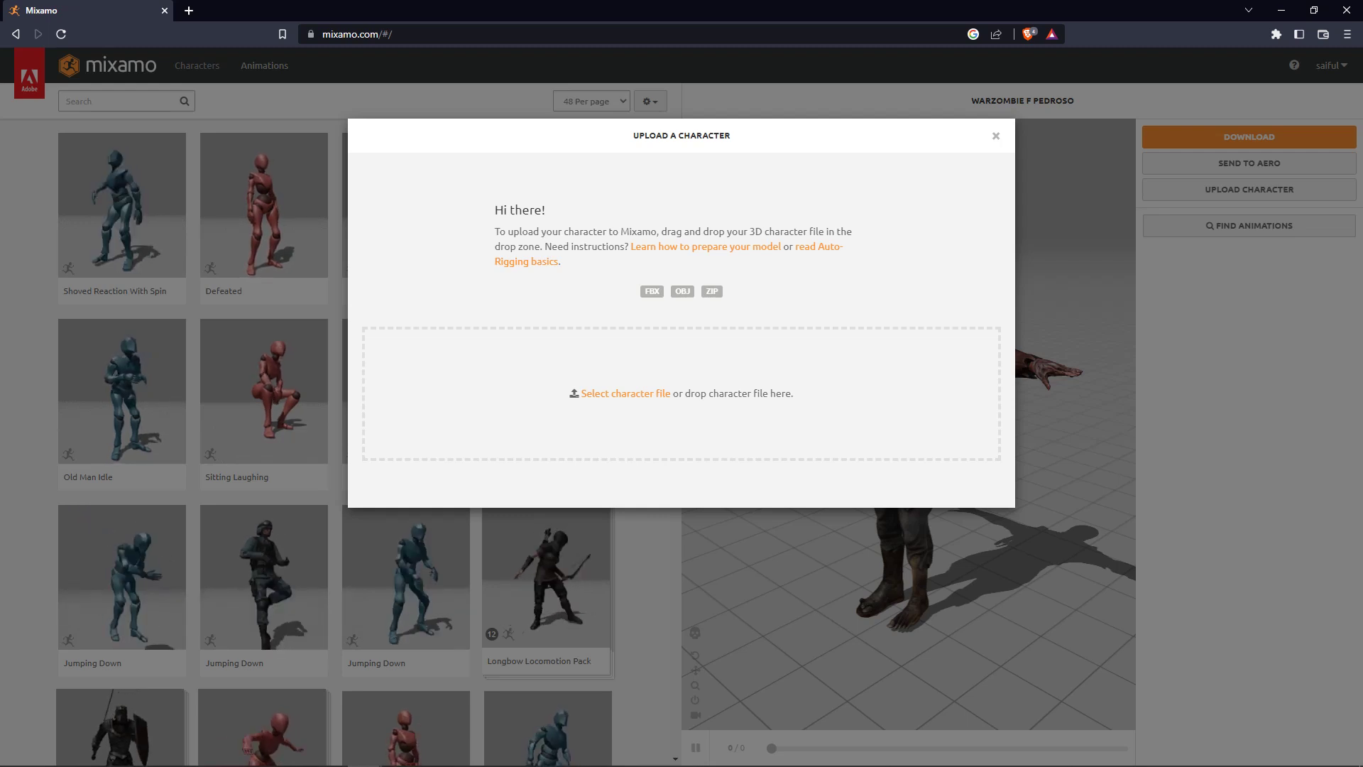
{"action": "key", "text": "alt+Tab"}
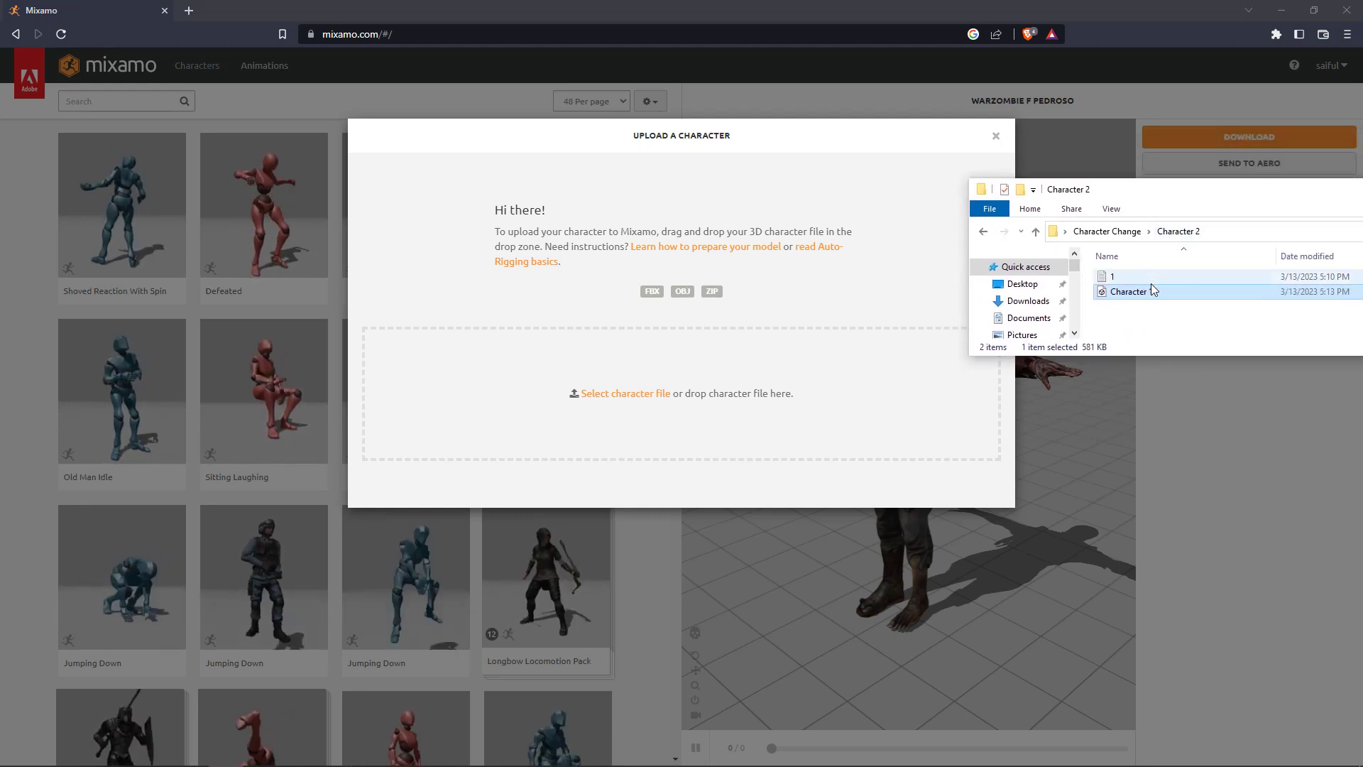
{"action": "left_click_drag", "start_coordinate": [1152, 288], "coordinate": [657, 388]}
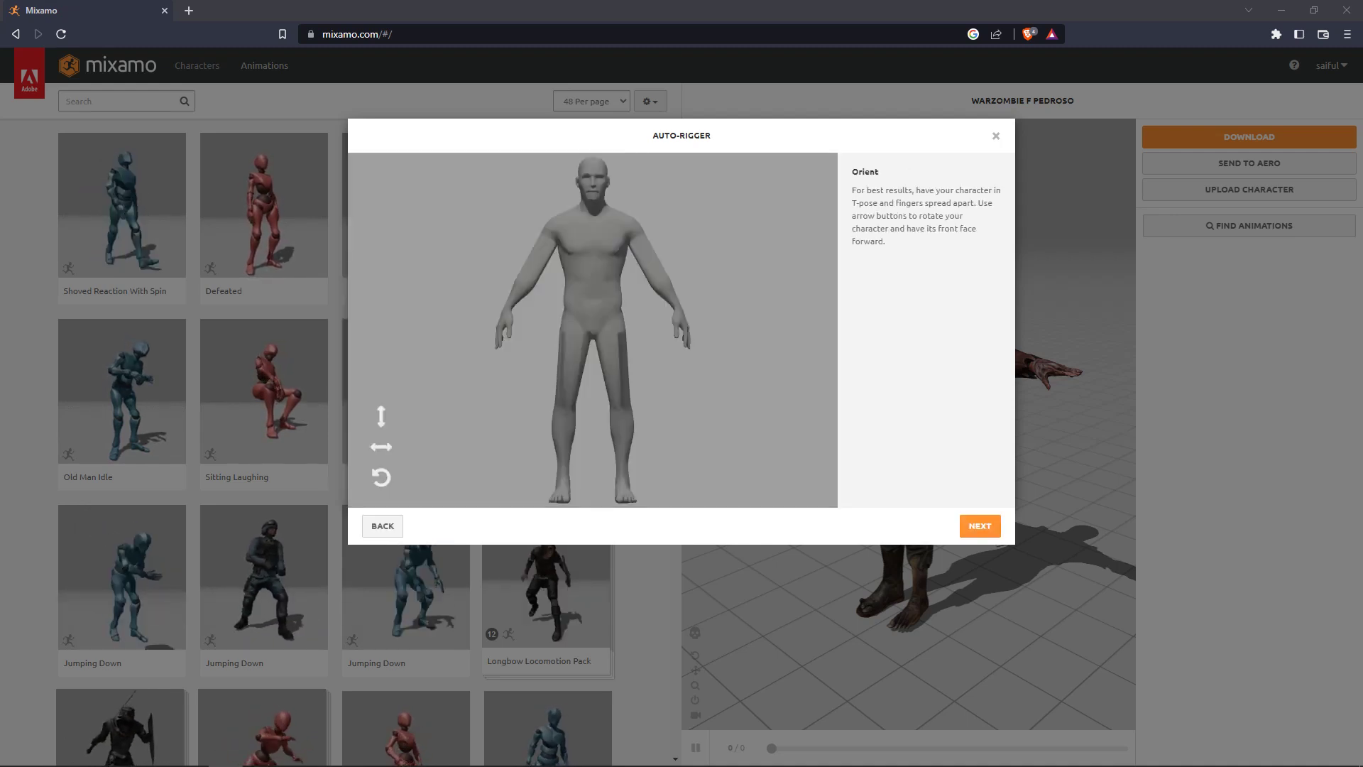
{"action": "left_click", "coordinate": [982, 527]}
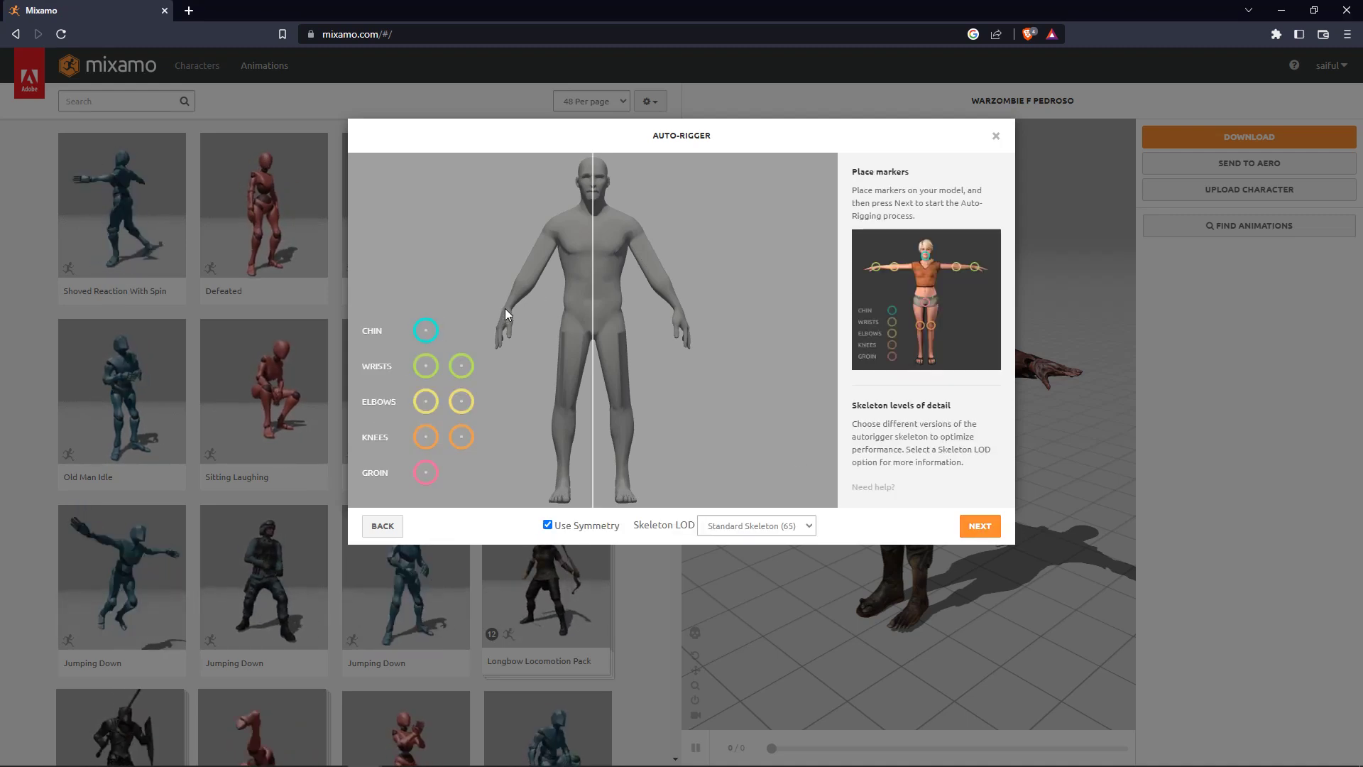
Keep the Standard Skeleton (65) level of detail and place the chin marker on the character's chin
{"action": "left_click", "coordinate": [750, 532]}
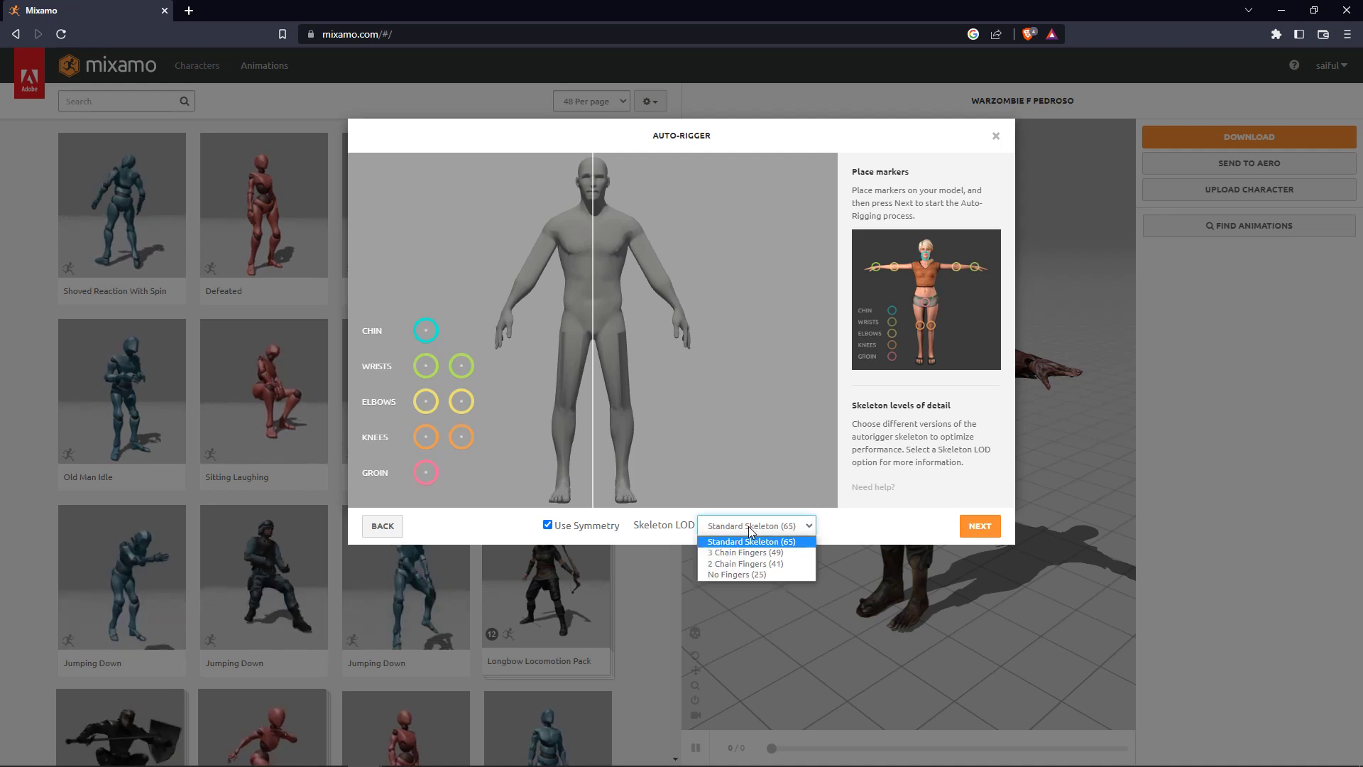
{"action": "left_click", "coordinate": [748, 527]}
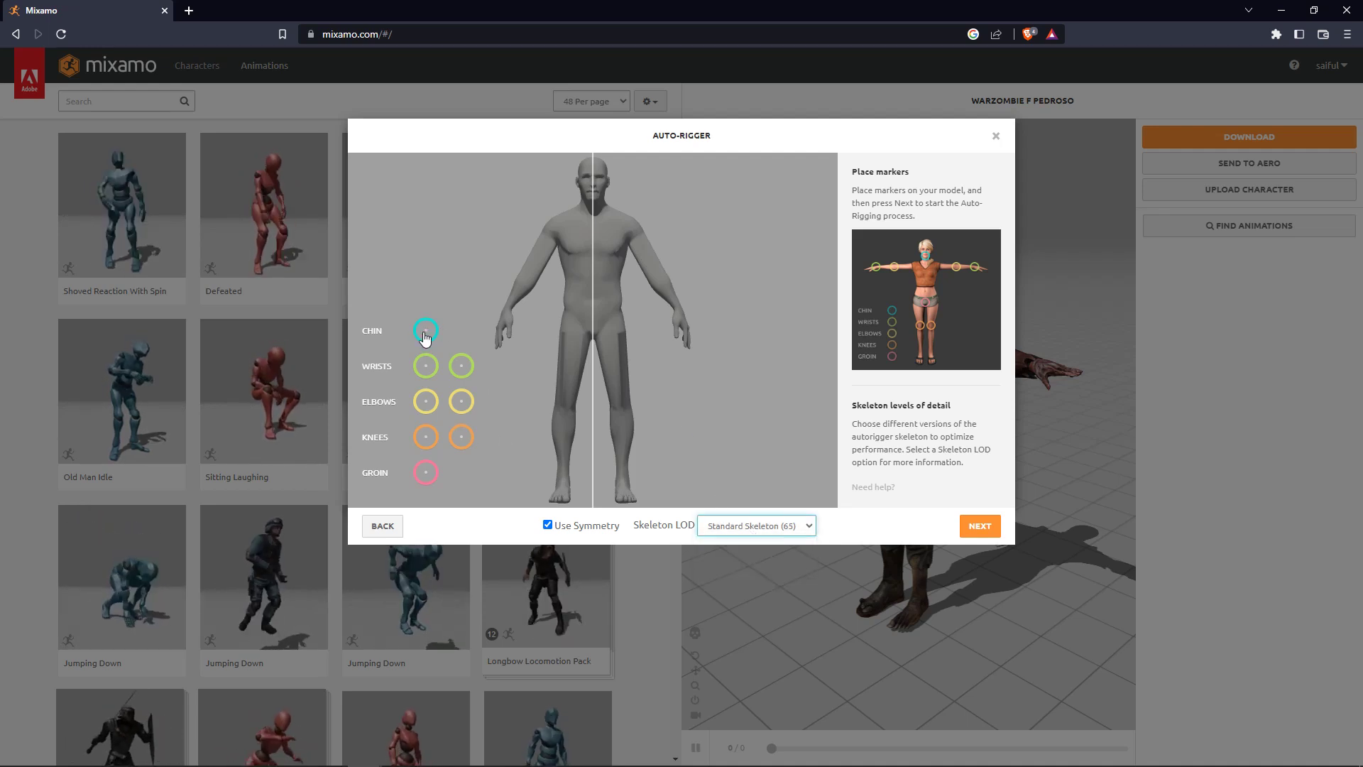
{"action": "mouse_move", "coordinate": [425, 337]}
{"action": "left_mouse_down"}
{"action": "mouse_move", "coordinate": [574, 210]}
{"action": "mouse_move", "coordinate": [596, 212]}
{"action": "left_mouse_up"}
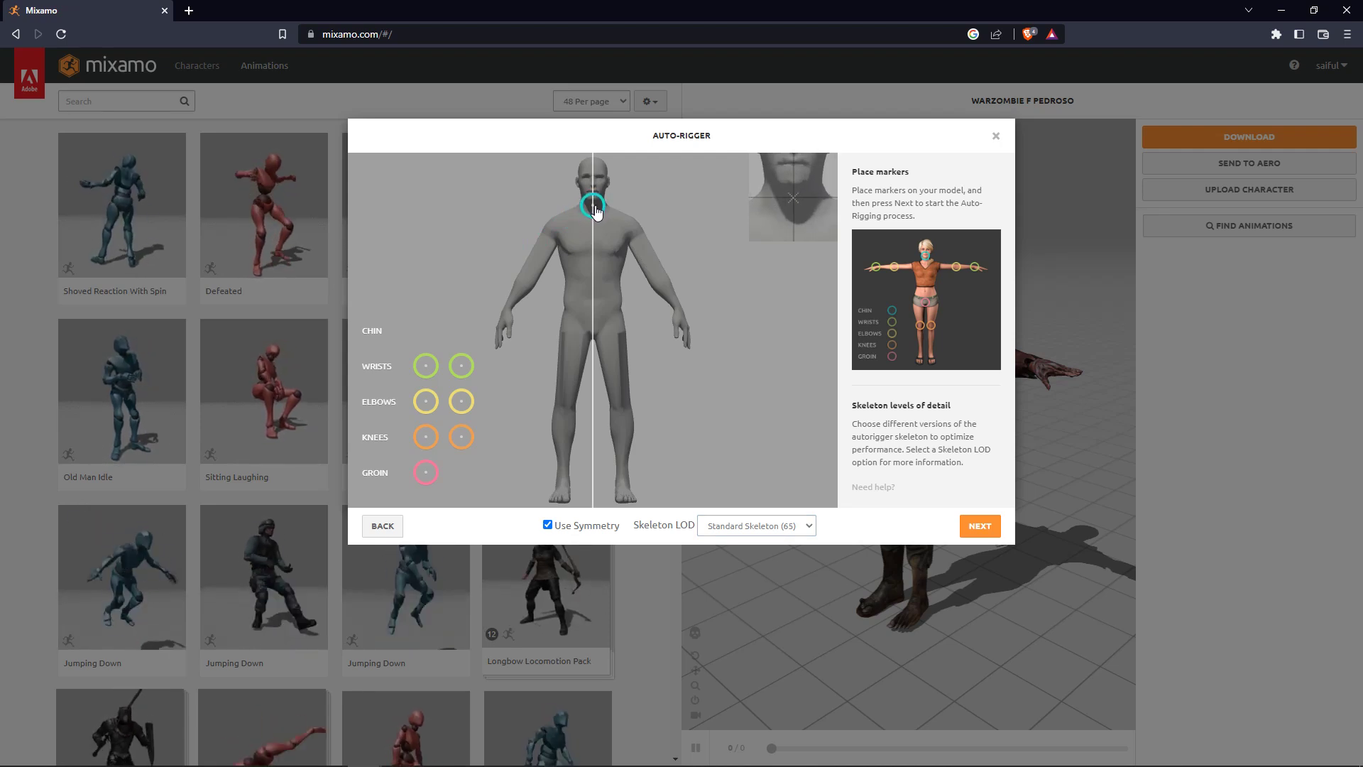
{"action": "left_click_drag", "start_coordinate": [596, 212], "coordinate": [595, 204]}
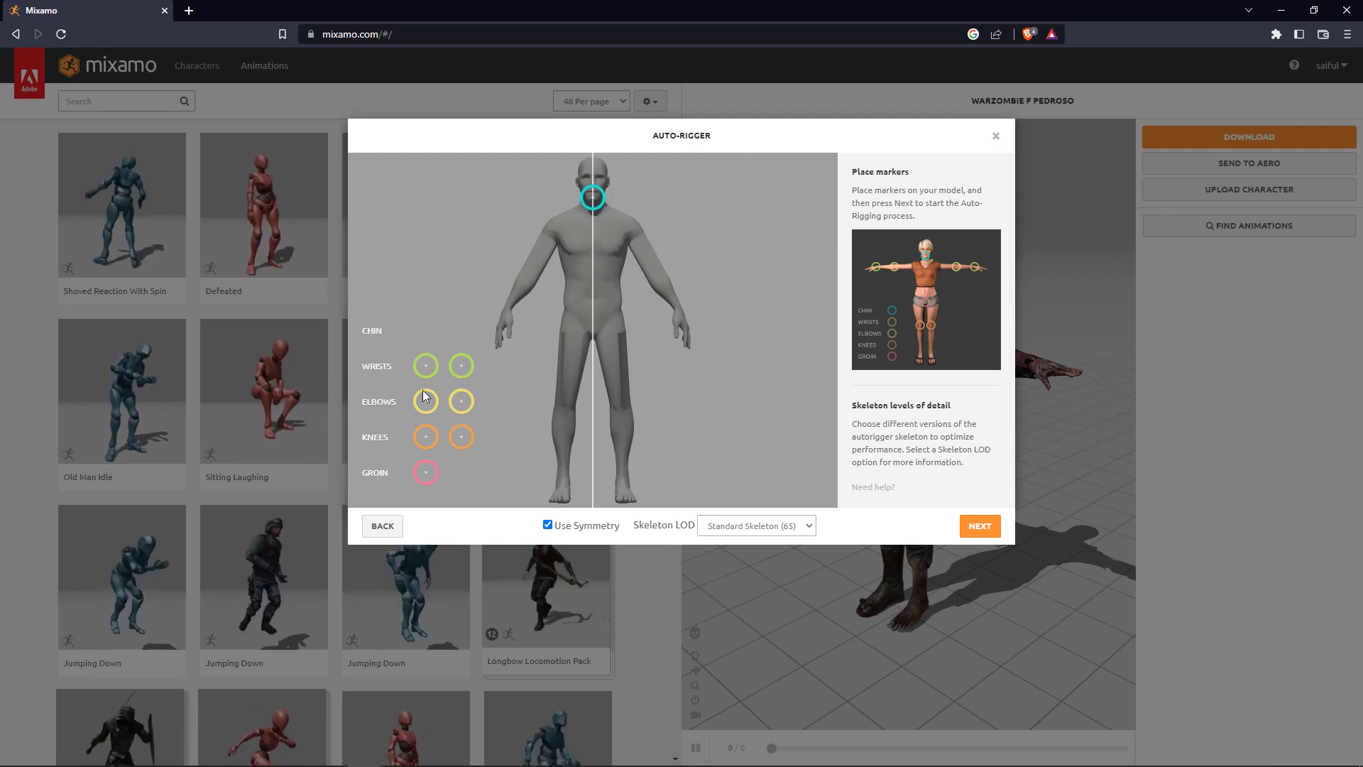
Place the wrist, elbow, knee and groin markers on the matching joints of the character, using symmetry
{"action": "left_click_drag", "start_coordinate": [421, 374], "coordinate": [510, 313]}
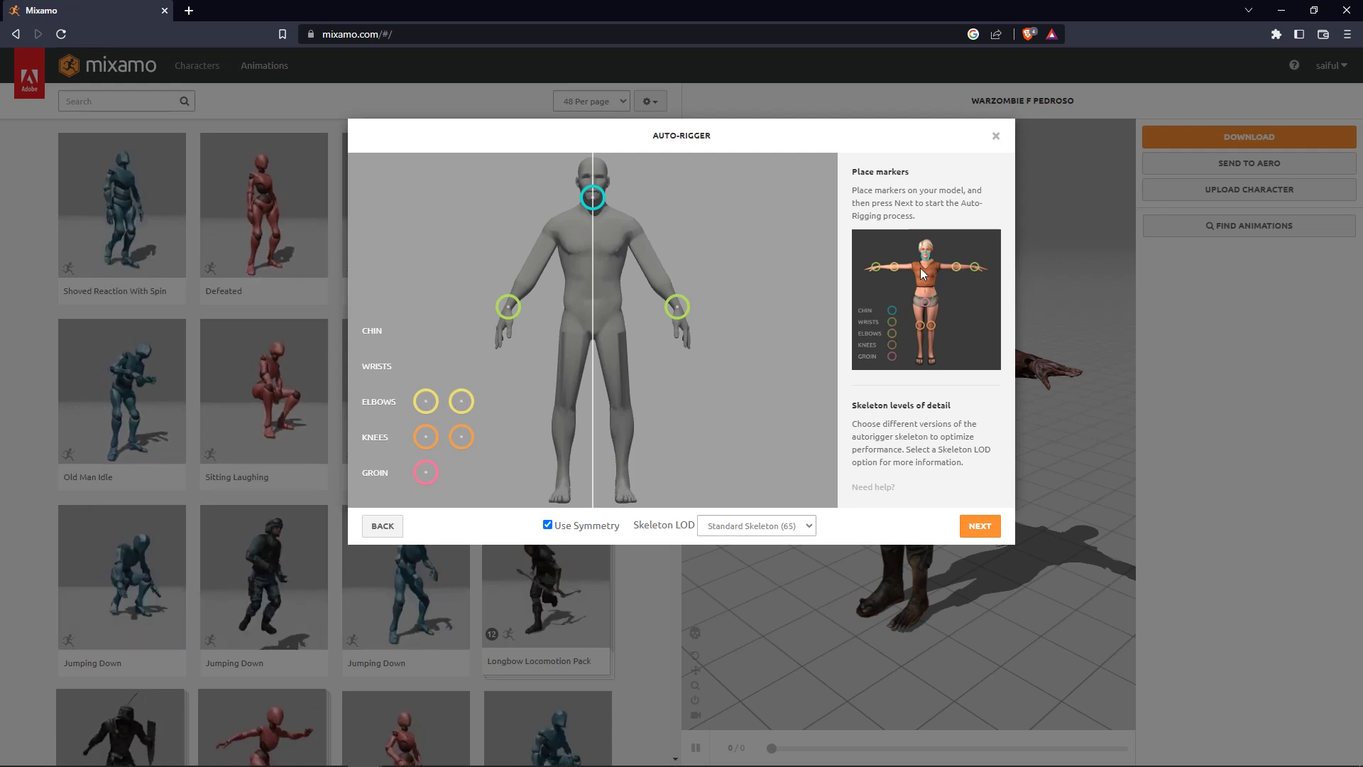
{"action": "mouse_move", "coordinate": [426, 401]}
{"action": "left_mouse_down"}
{"action": "mouse_move", "coordinate": [525, 277]}
{"action": "mouse_move", "coordinate": [564, 252]}
{"action": "mouse_move", "coordinate": [543, 274]}
{"action": "mouse_move", "coordinate": [551, 241]}
{"action": "mouse_move", "coordinate": [527, 285]}
{"action": "left_mouse_up"}
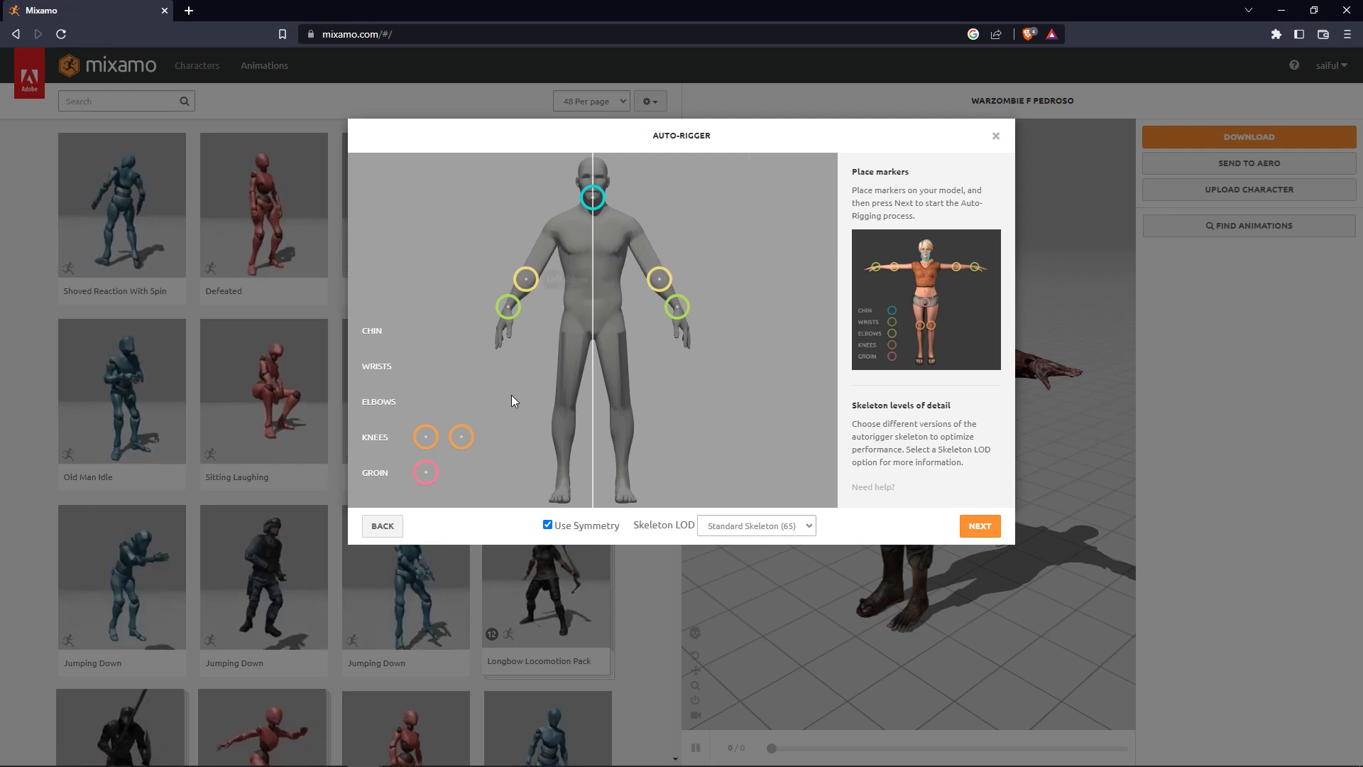
{"action": "mouse_move", "coordinate": [425, 436]}
{"action": "left_mouse_down"}
{"action": "mouse_move", "coordinate": [572, 386]}
{"action": "mouse_move", "coordinate": [569, 405]}
{"action": "left_mouse_up"}
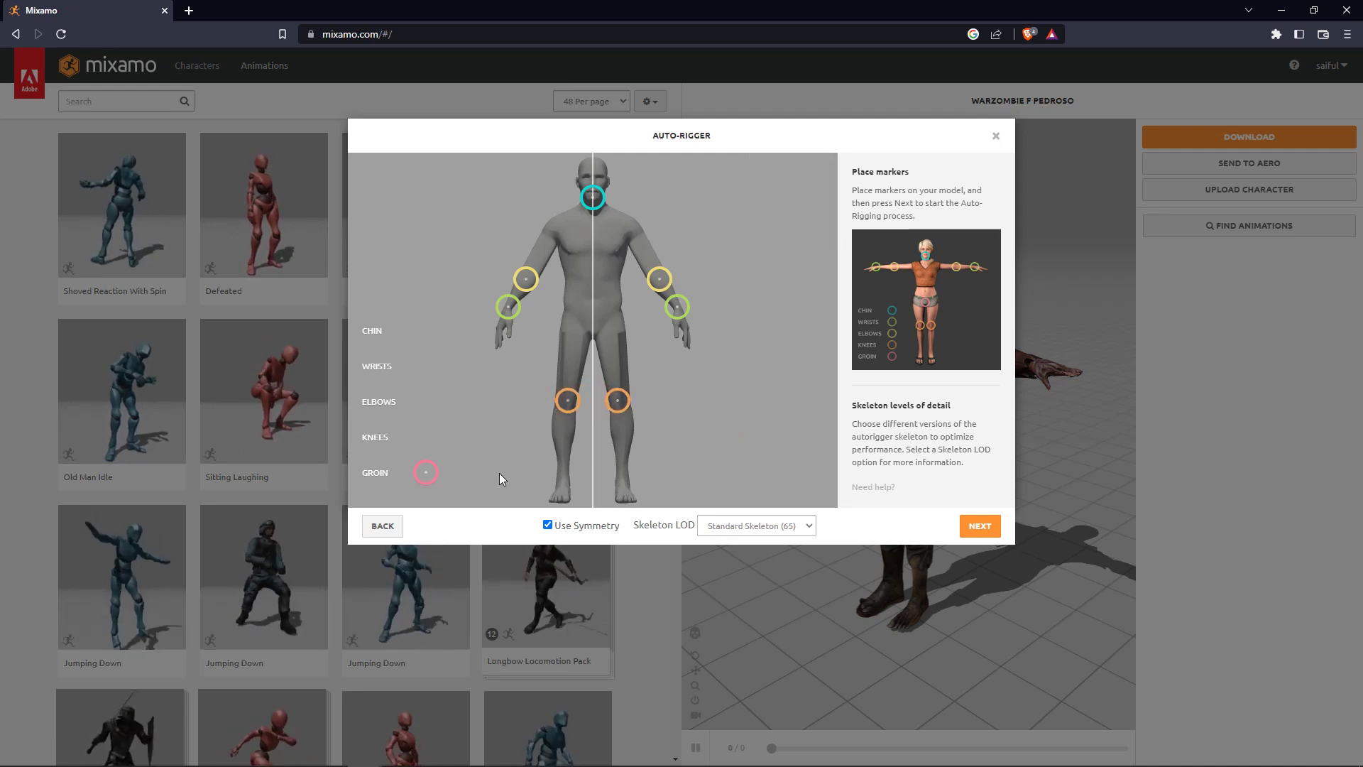
{"action": "left_click_drag", "start_coordinate": [428, 480], "coordinate": [596, 325]}
Run the auto-rigging and proceed with the rigged model as the new character
{"action": "left_click", "coordinate": [983, 533]}
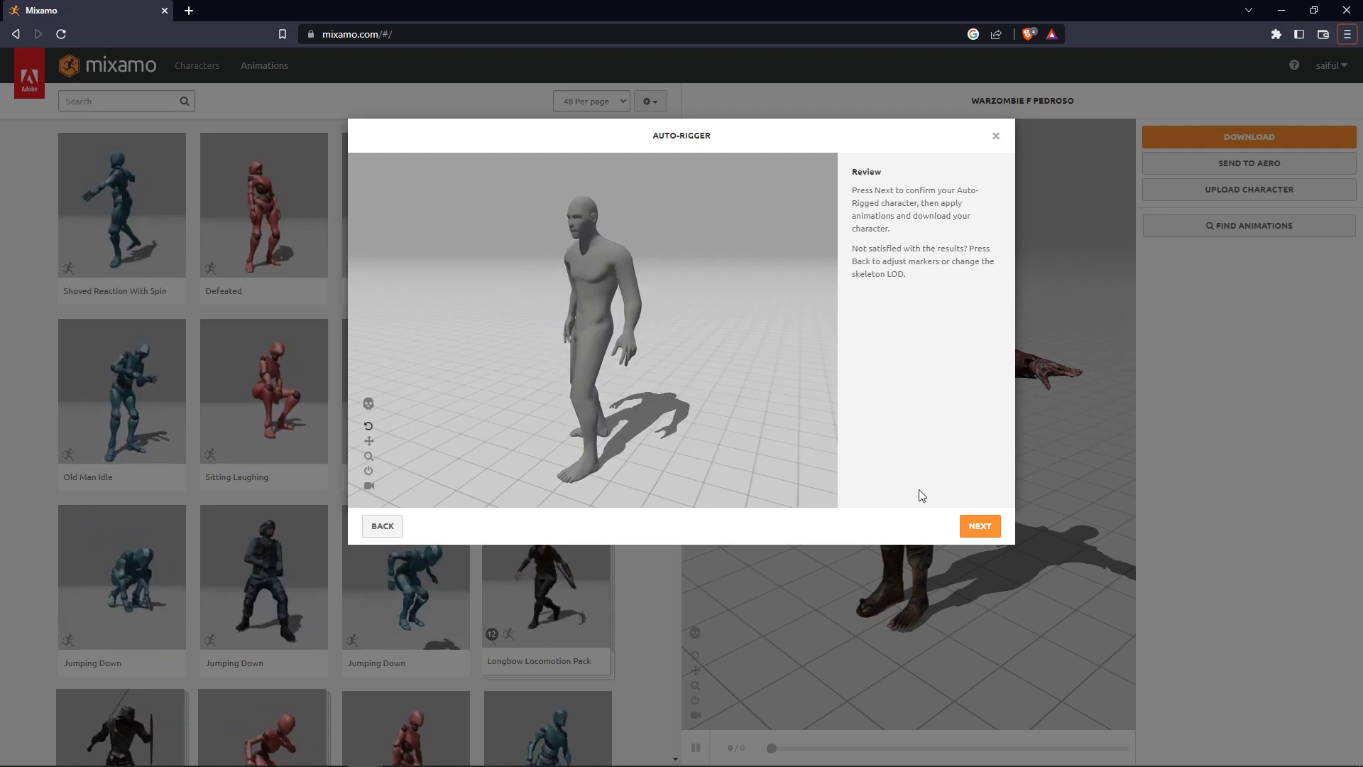
{"action": "left_click", "coordinate": [984, 528]}
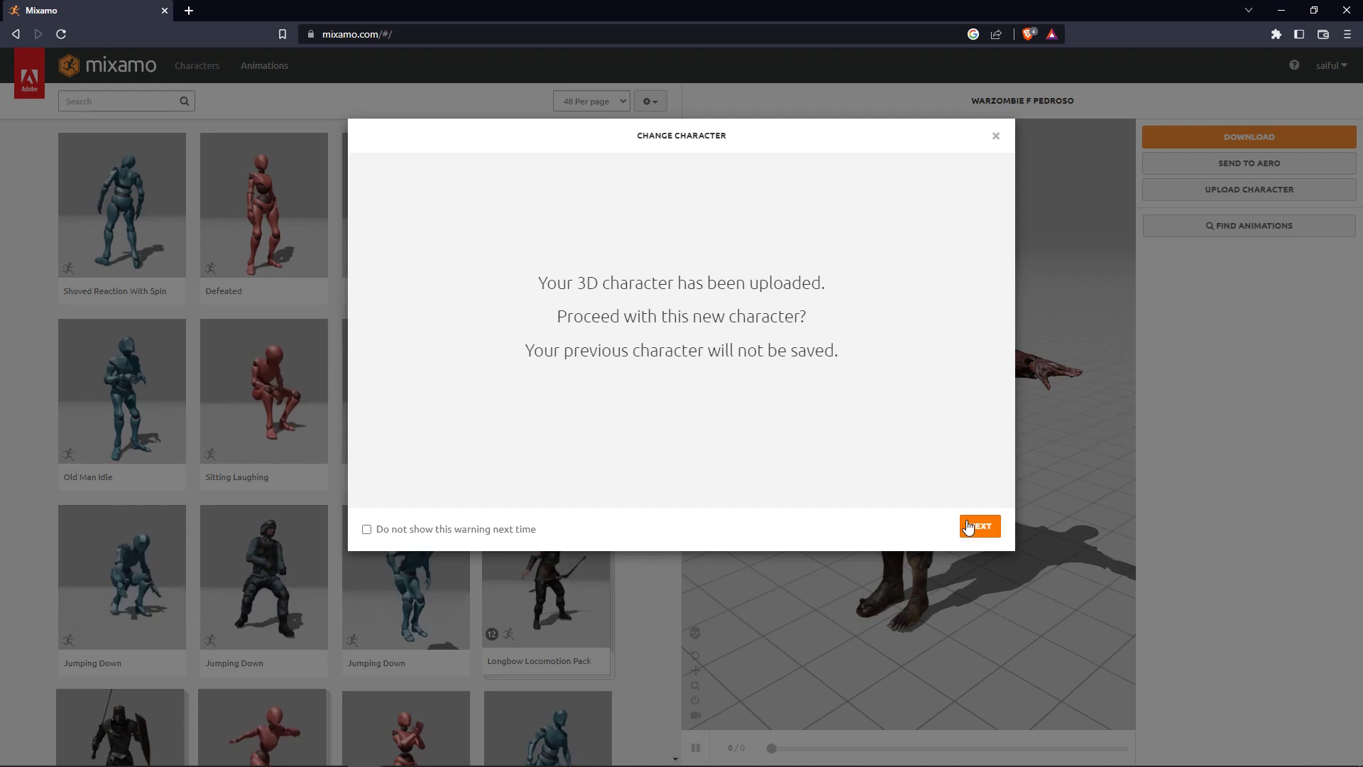
{"action": "left_click", "coordinate": [979, 527]}
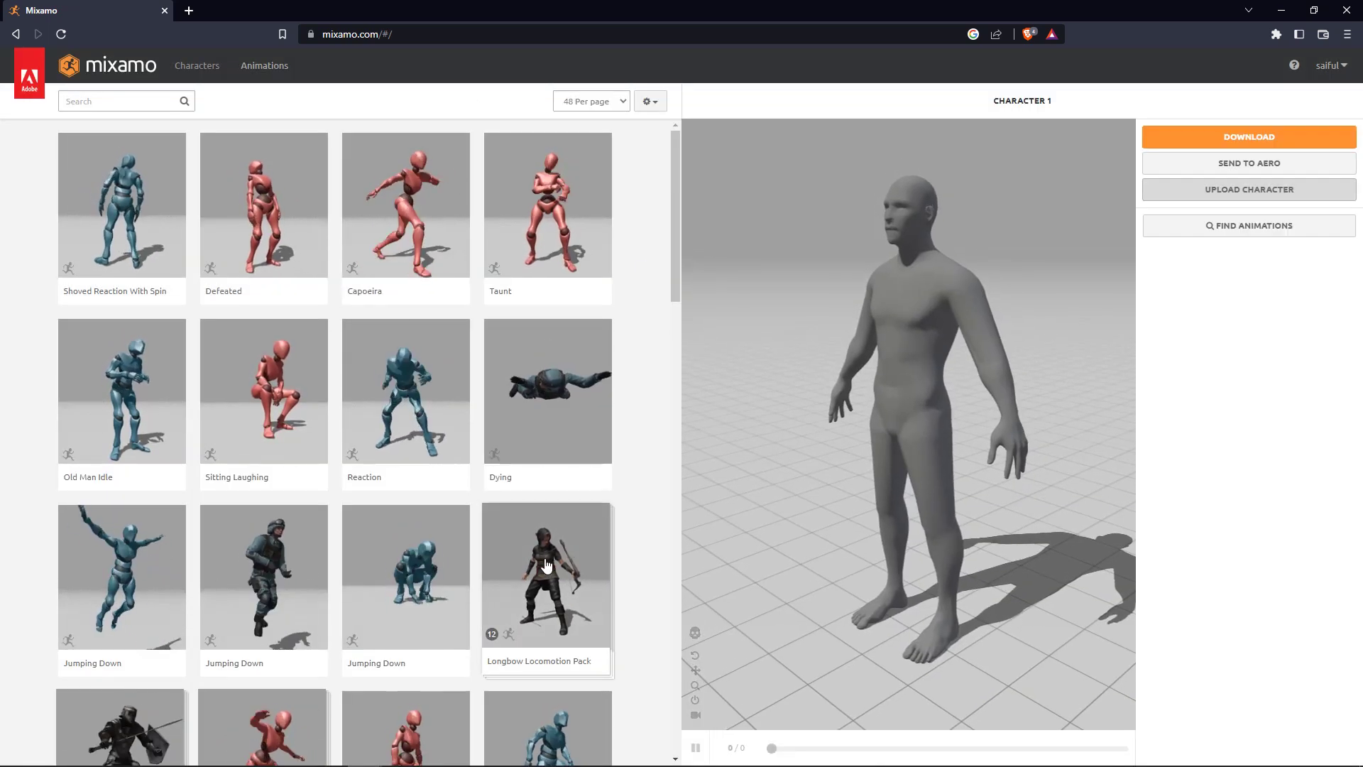
Preview the Reaction and Taunt animations on the character and remove the applied animation
{"action": "left_click", "coordinate": [416, 405]}
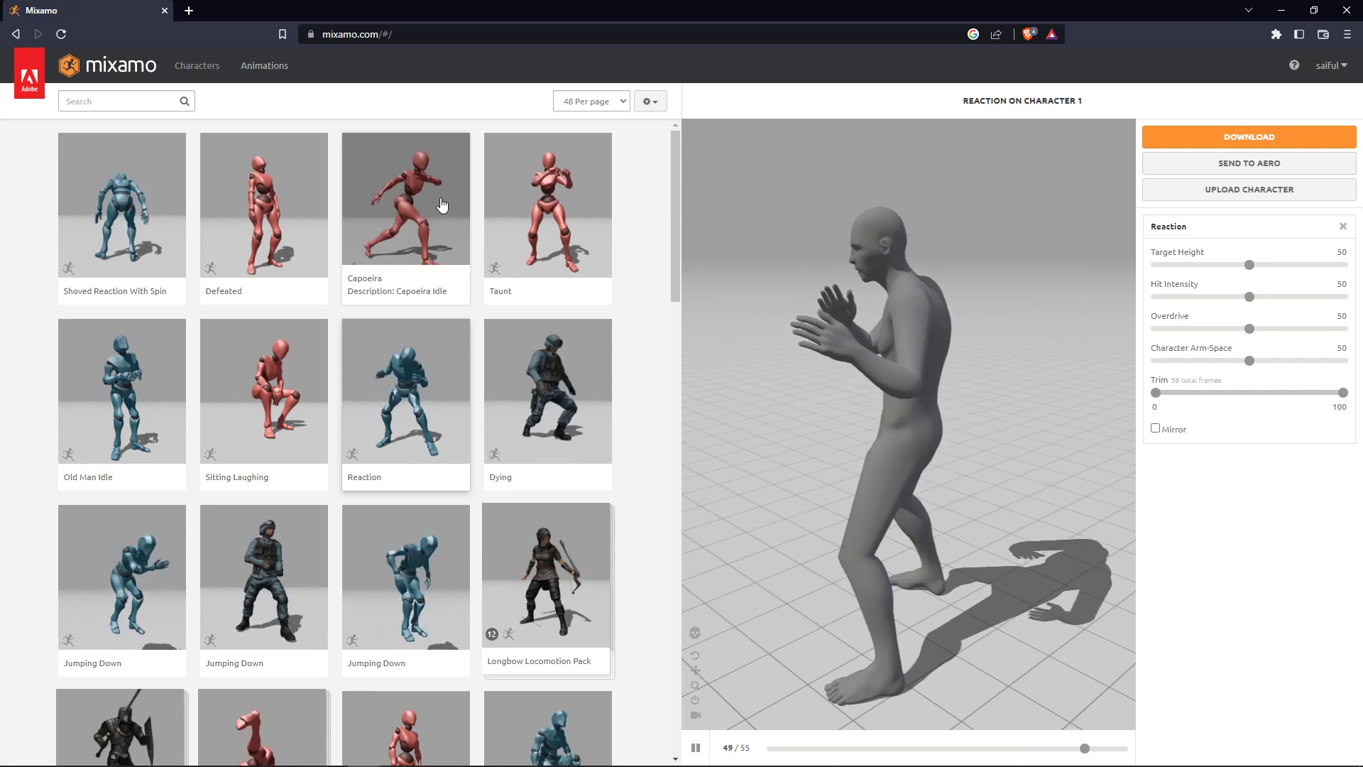
{"action": "left_click", "coordinate": [527, 212]}
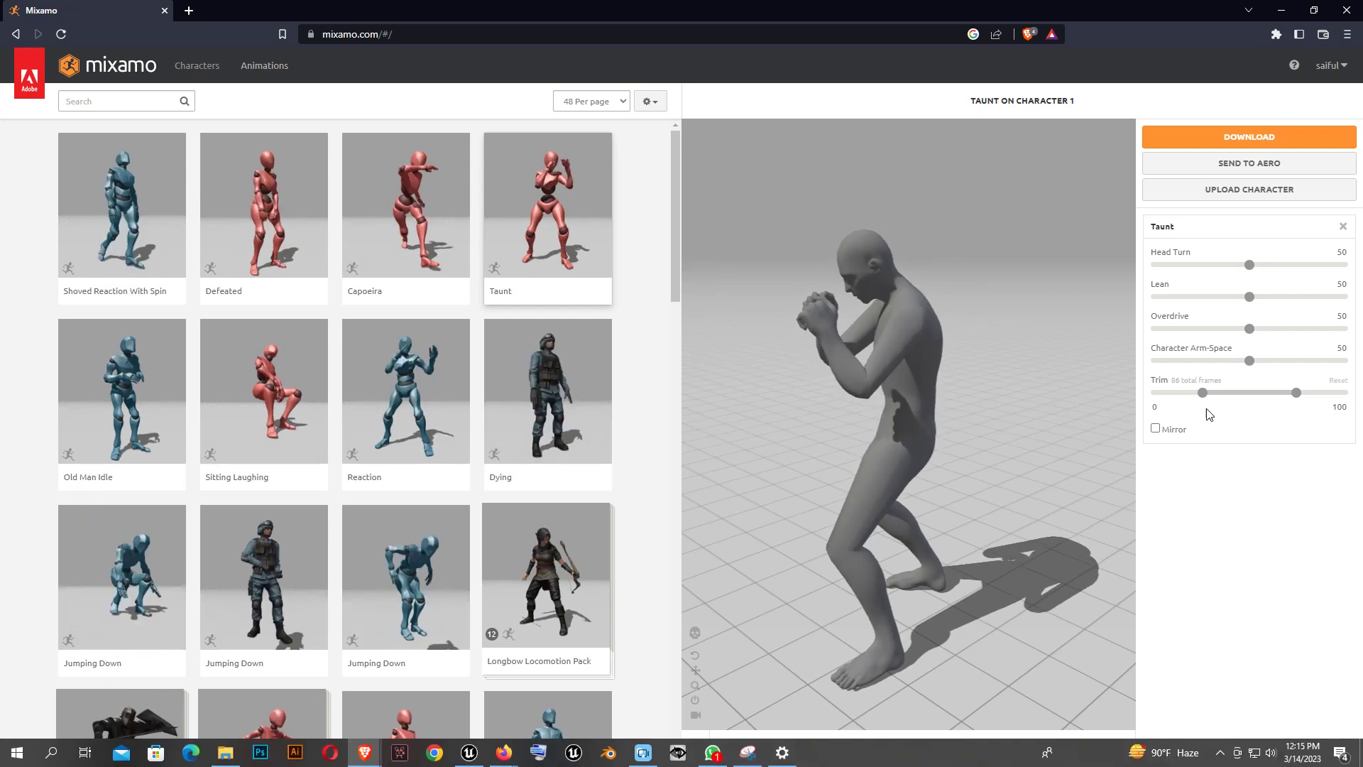
{"action": "left_click", "coordinate": [1342, 226]}
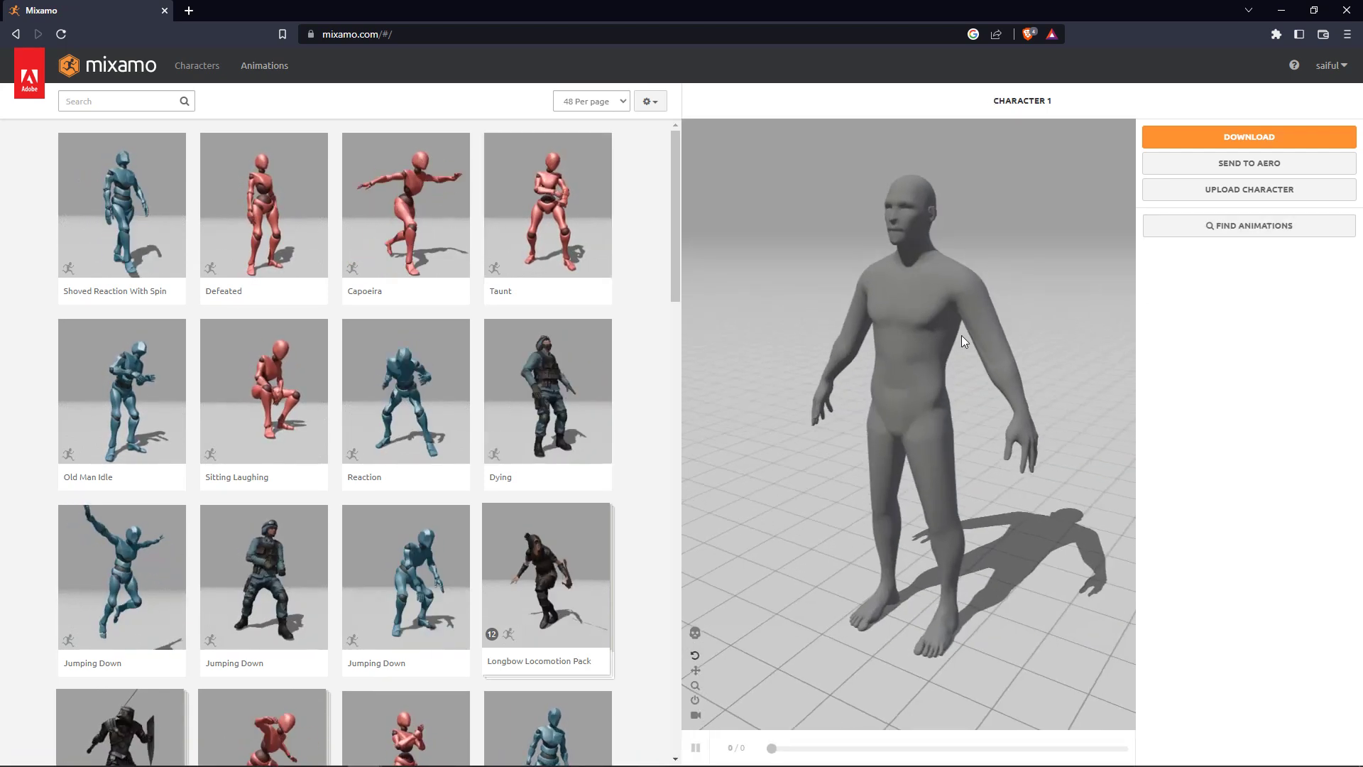
Download the rigged character without animation as FBX Binary (.fbx) in T-pose
{"action": "left_click", "coordinate": [1205, 136]}
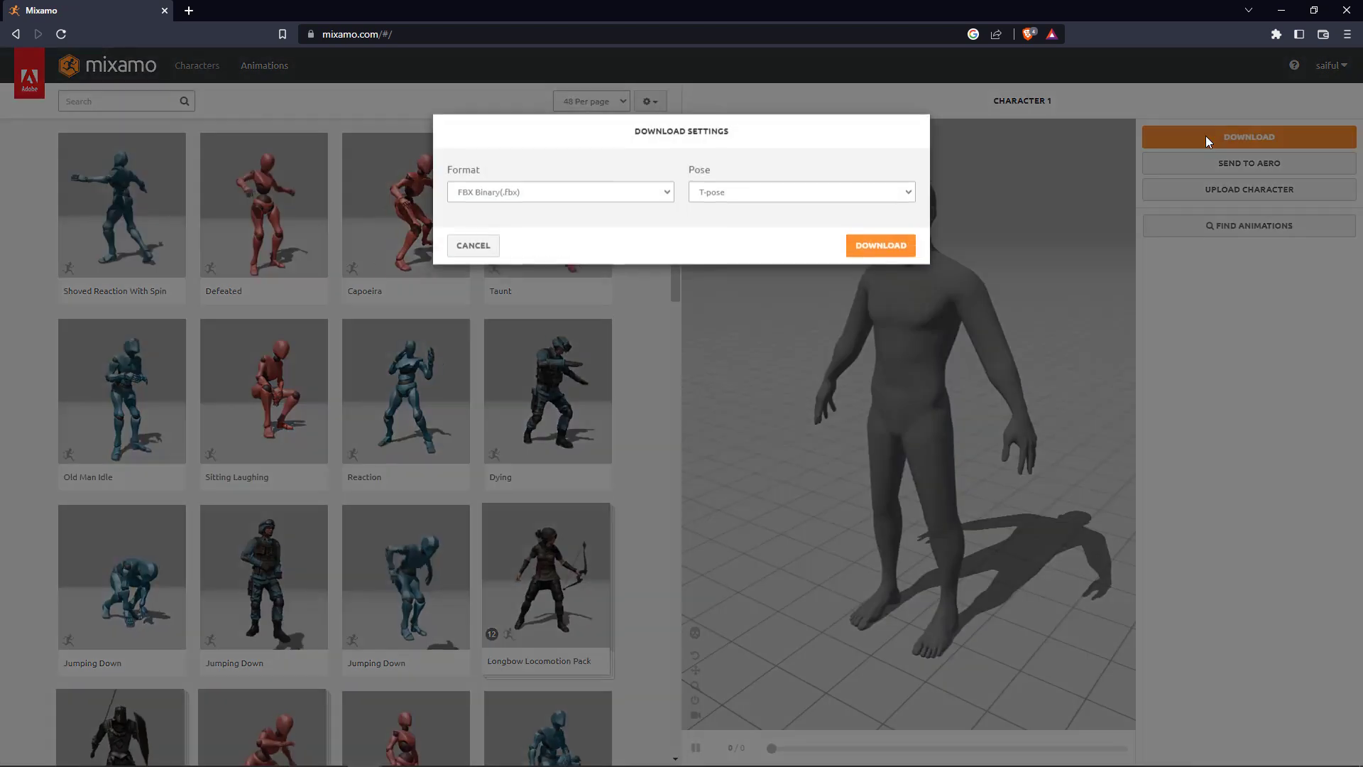
{"action": "left_click", "coordinate": [867, 254]}
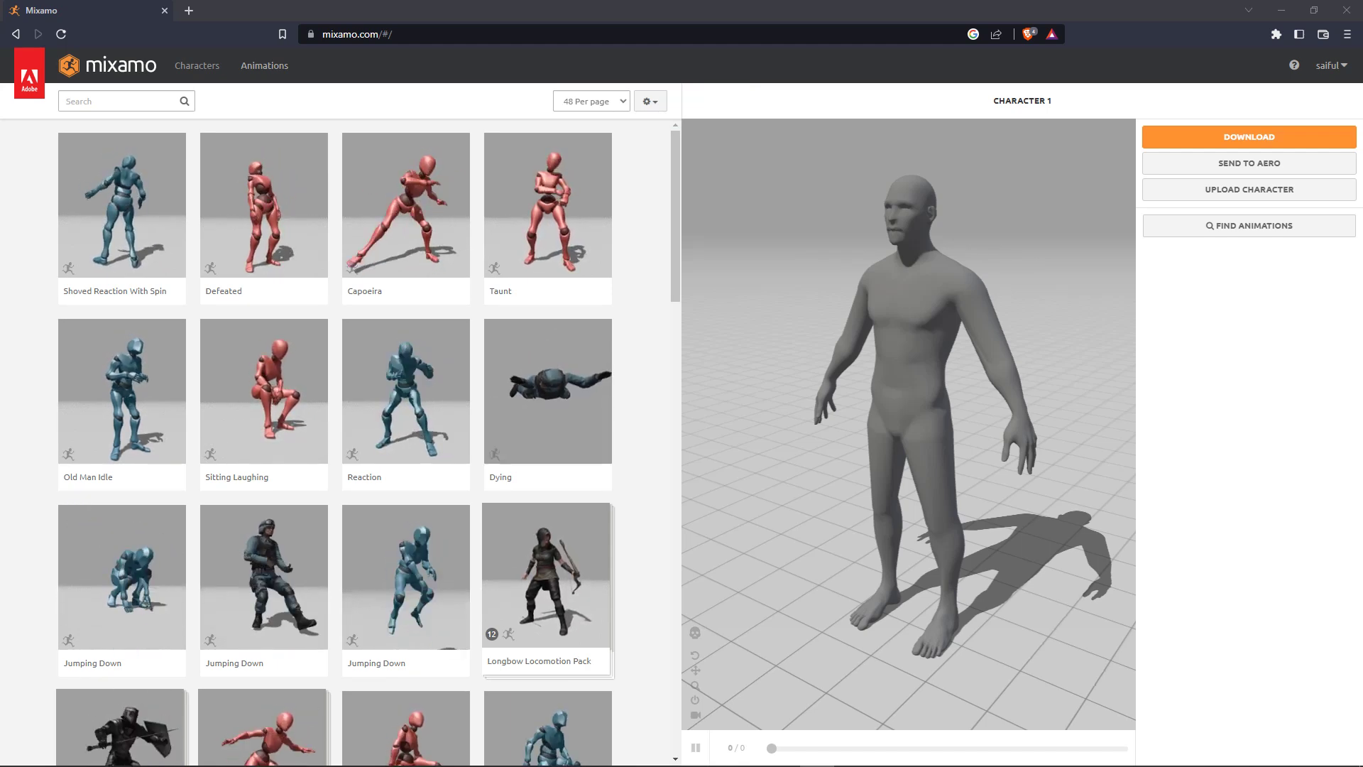
{"action": "left_click", "coordinate": [876, 268]}
Search the animations for "idle" and apply the Idle animation between Breathing Idle and Standing Idle to the character
{"action": "left_click", "coordinate": [126, 101]}
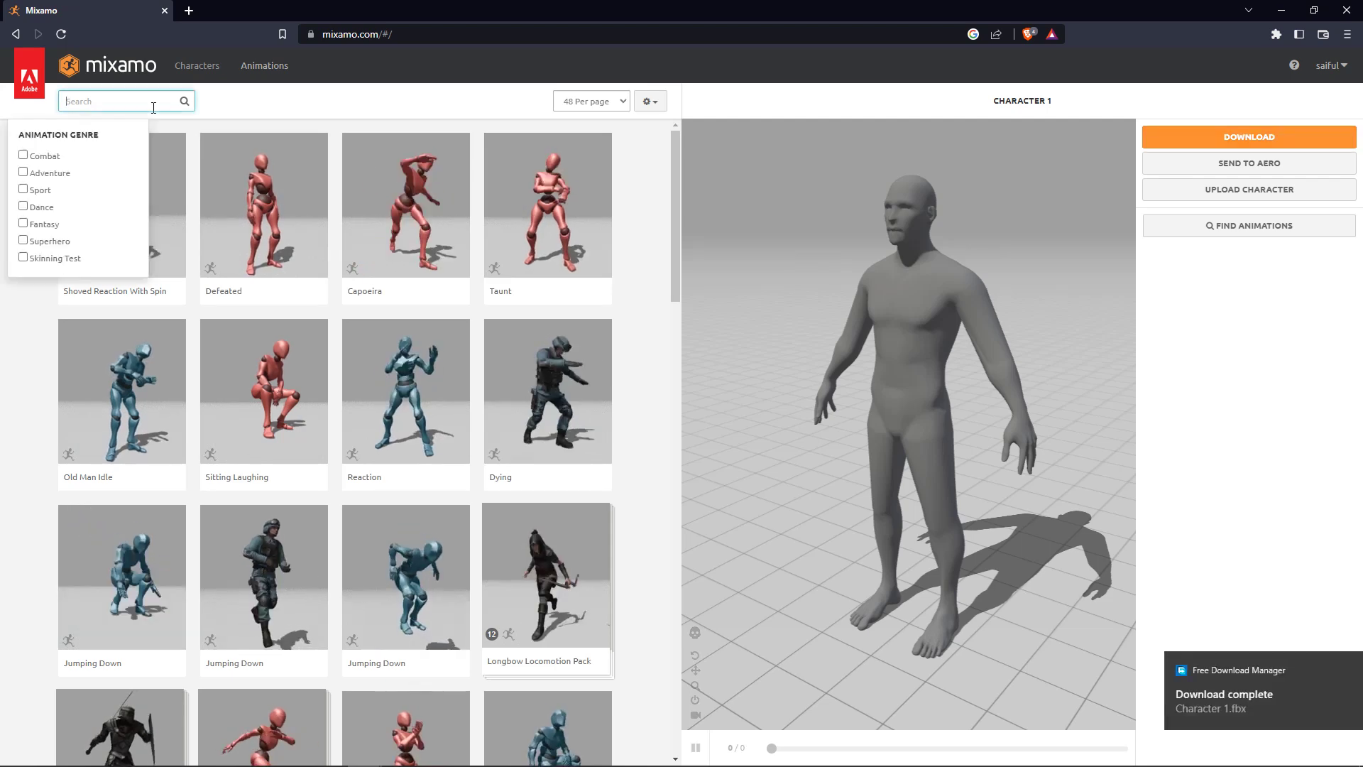
{"action": "type", "text": "idle"}
{"action": "key", "text": "Return"}
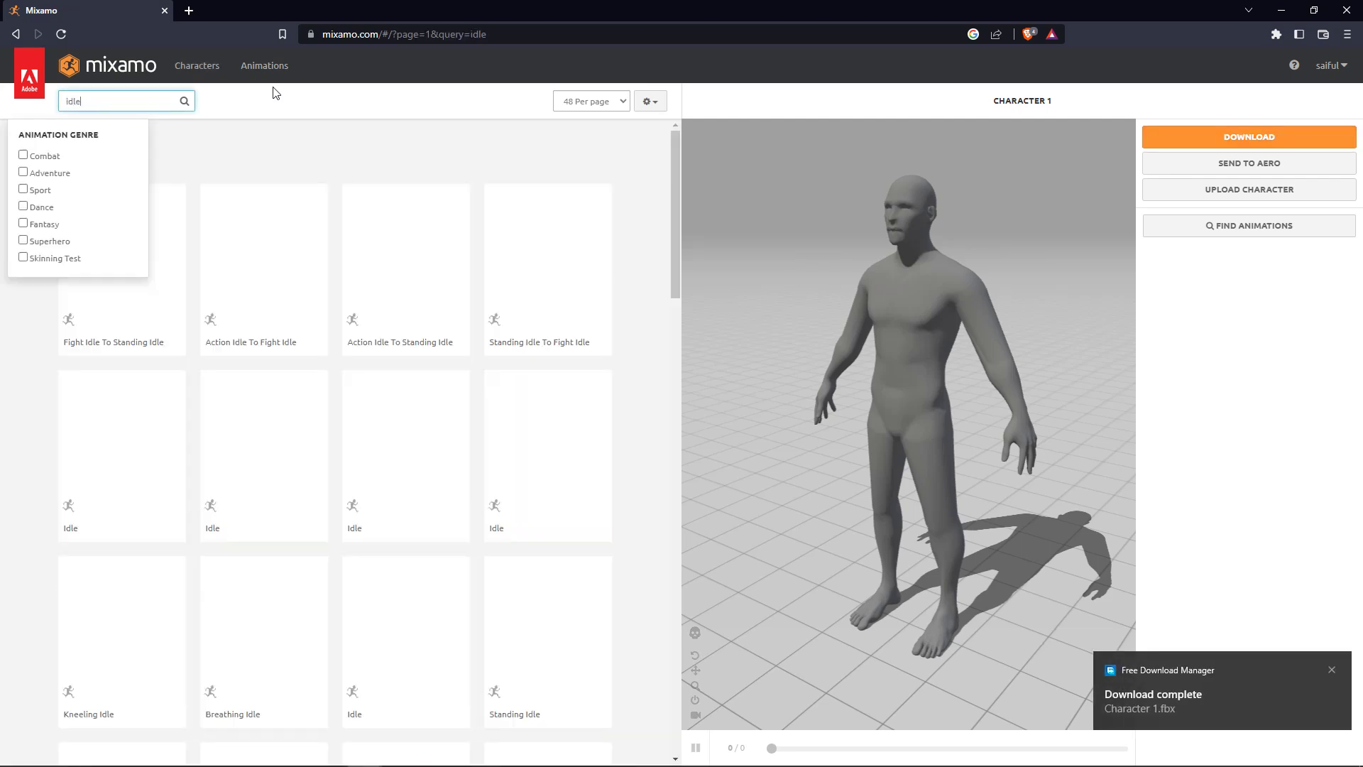
{"action": "left_click", "coordinate": [317, 109]}
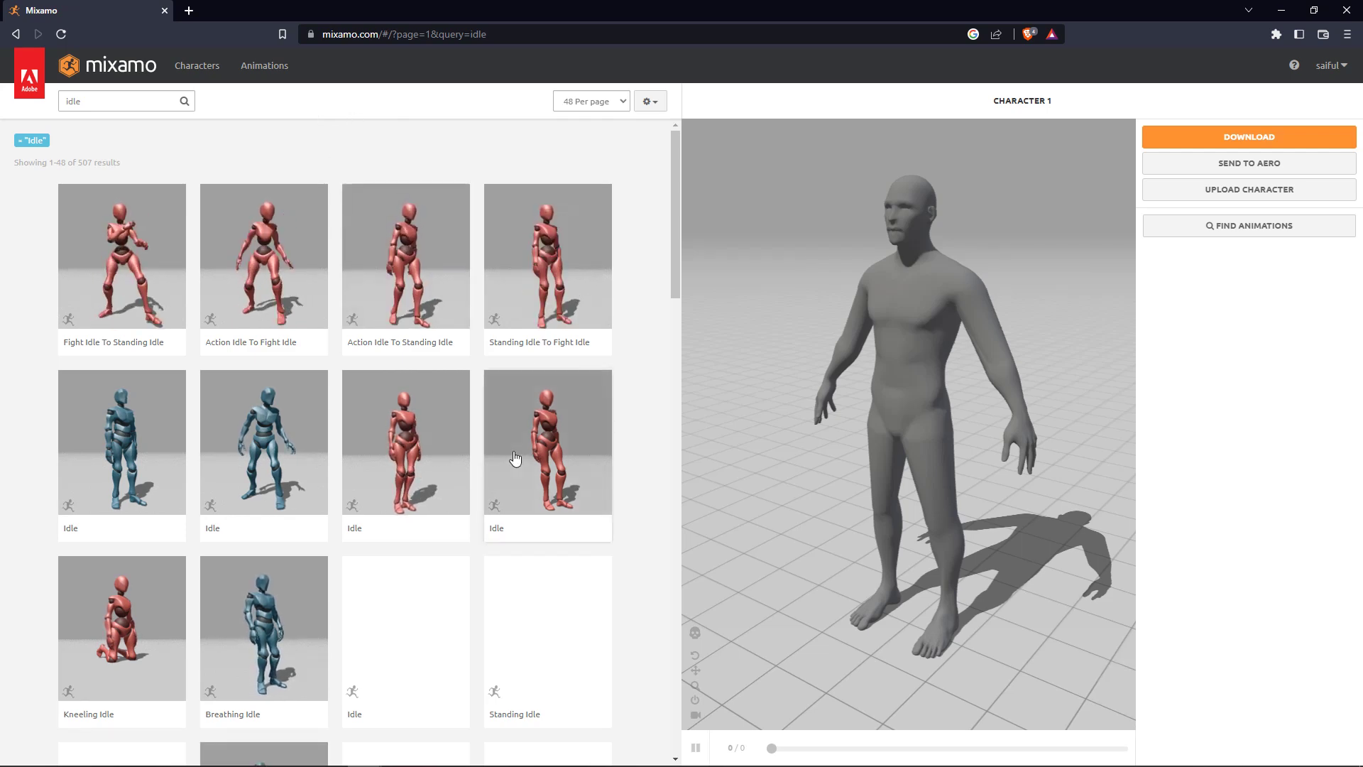
{"action": "scroll", "coordinate": [351, 429], "scroll_direction": "down", "scroll_amount": 1}
{"action": "scroll", "coordinate": [333, 450], "scroll_direction": "down", "scroll_amount": 1}
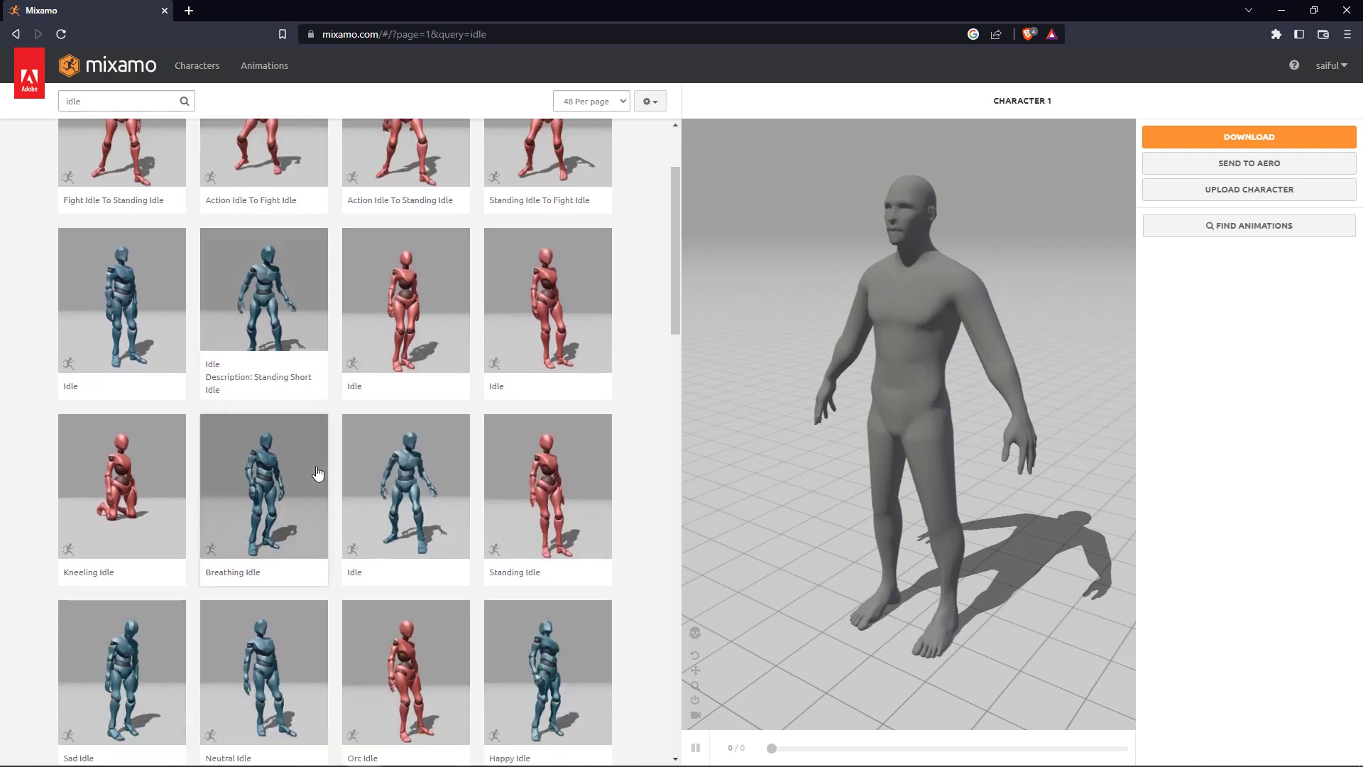
{"action": "scroll", "coordinate": [248, 501], "scroll_direction": "down", "scroll_amount": 1}
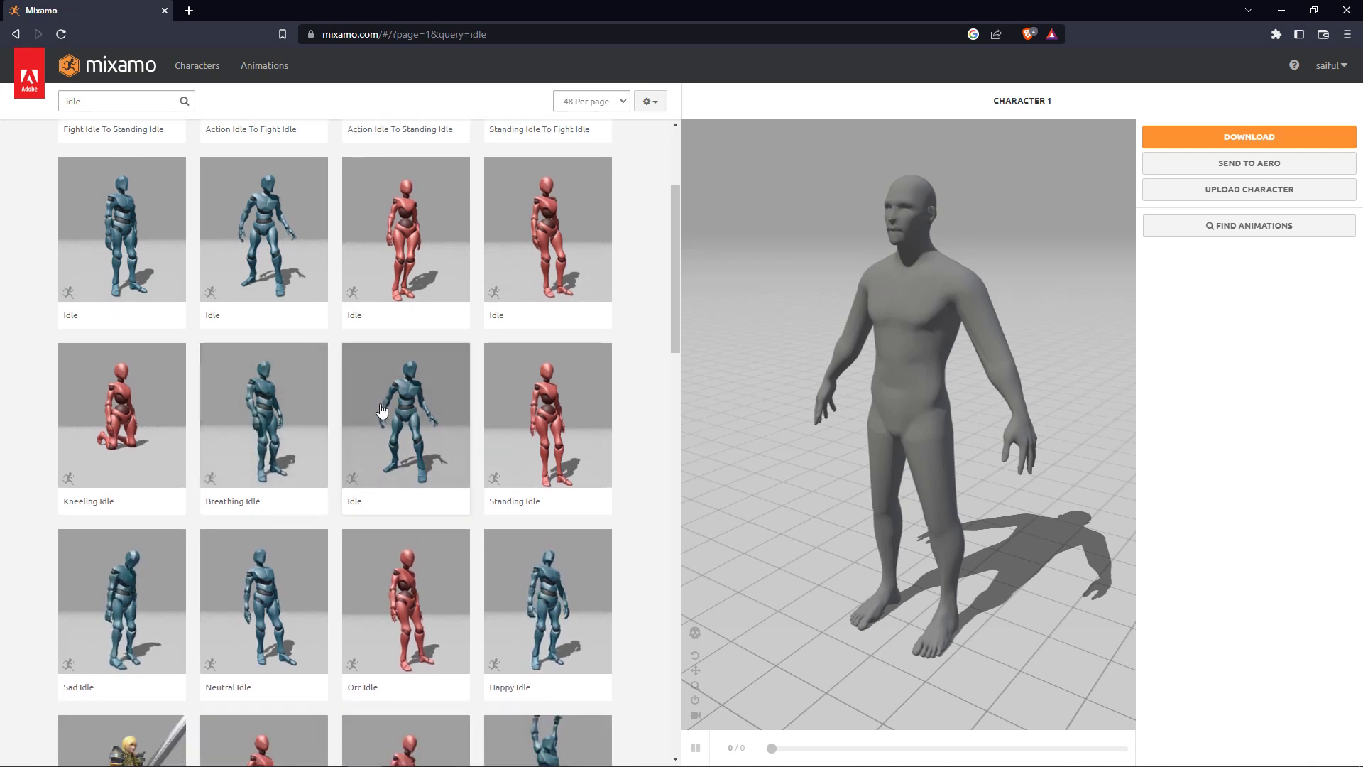
{"action": "left_click", "coordinate": [411, 411]}
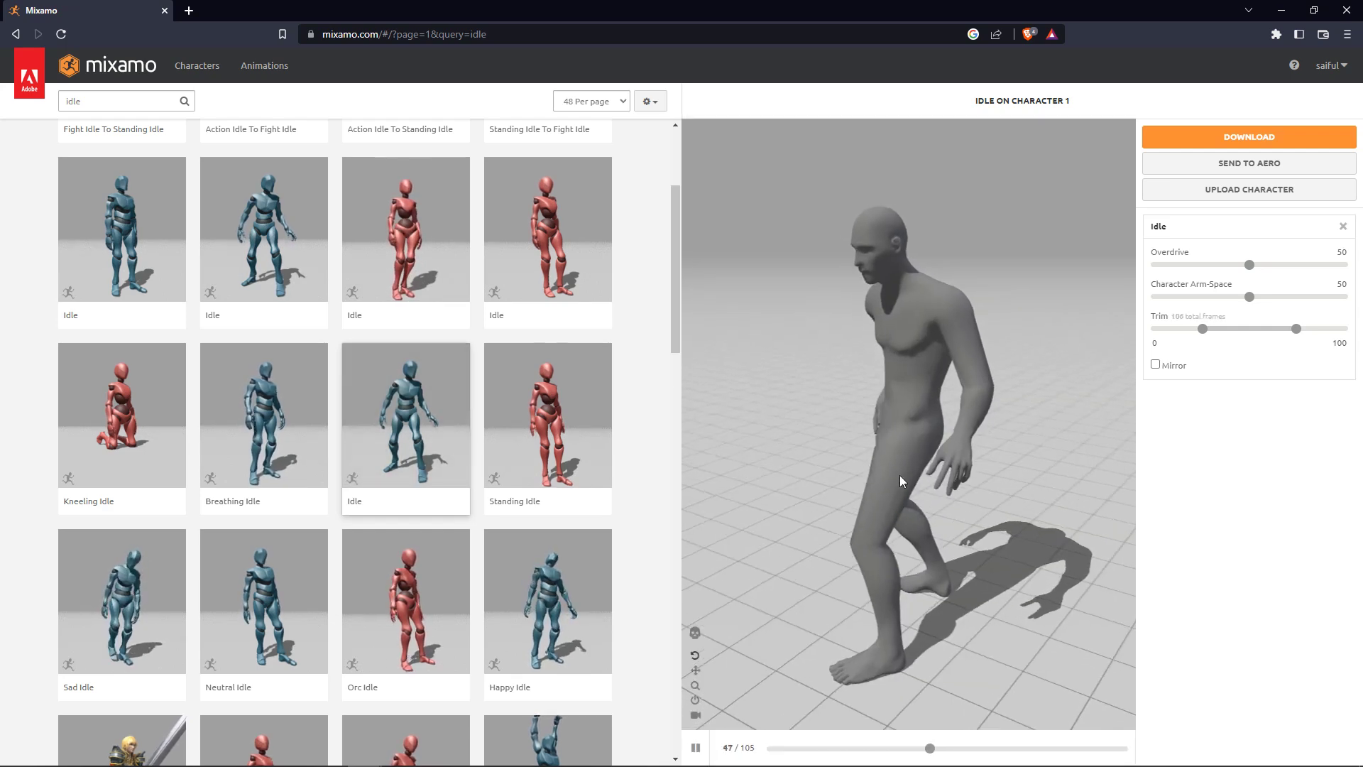
Download the Idle animation as FBX Binary (.fbx) without skin at 30 frames per second
{"action": "left_click", "coordinate": [1249, 137]}
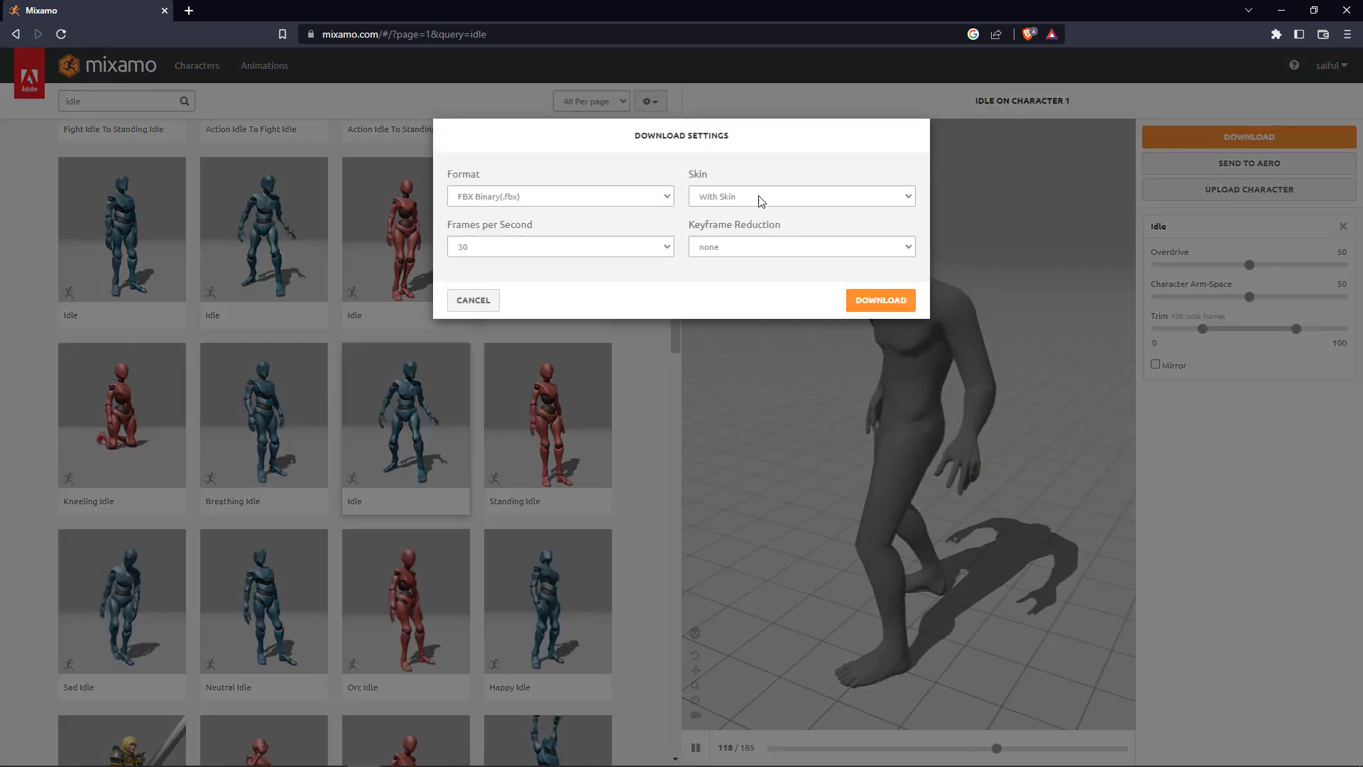
{"action": "left_click", "coordinate": [733, 197]}
{"action": "left_click", "coordinate": [738, 222]}
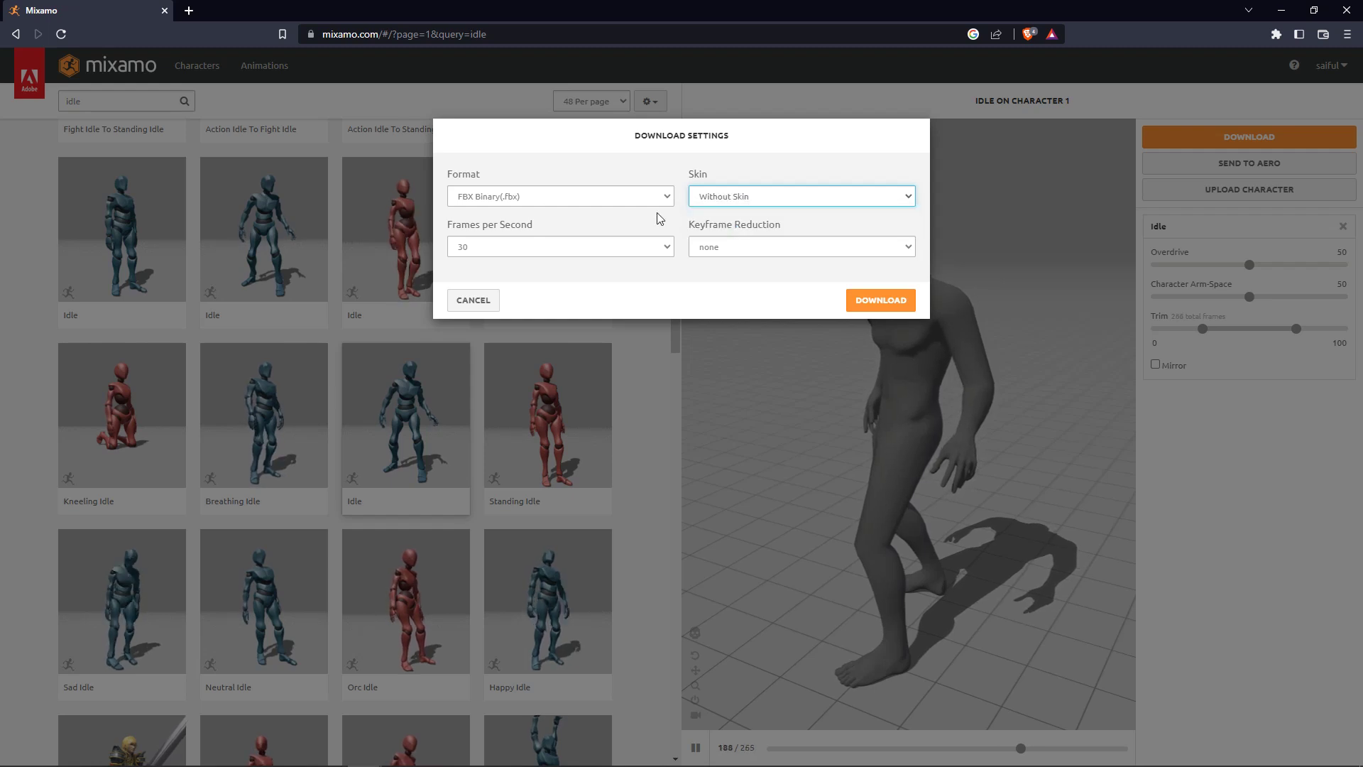
{"action": "left_click", "coordinate": [880, 299]}
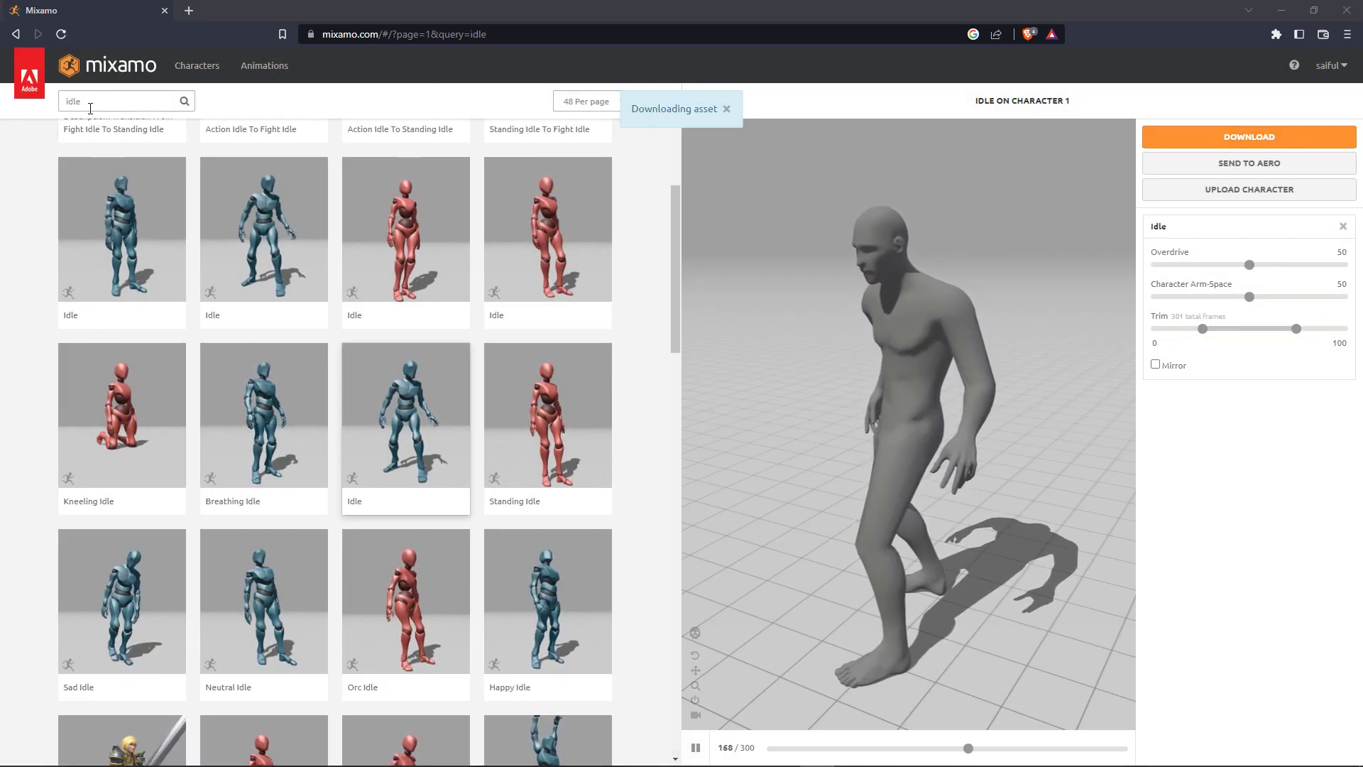
Search the animations for "walk", apply the Walking animation directly after Walking Backwards and make it play in place
{"action": "double_click", "coordinate": [64, 101]}
{"action": "type", "text": "walk"}
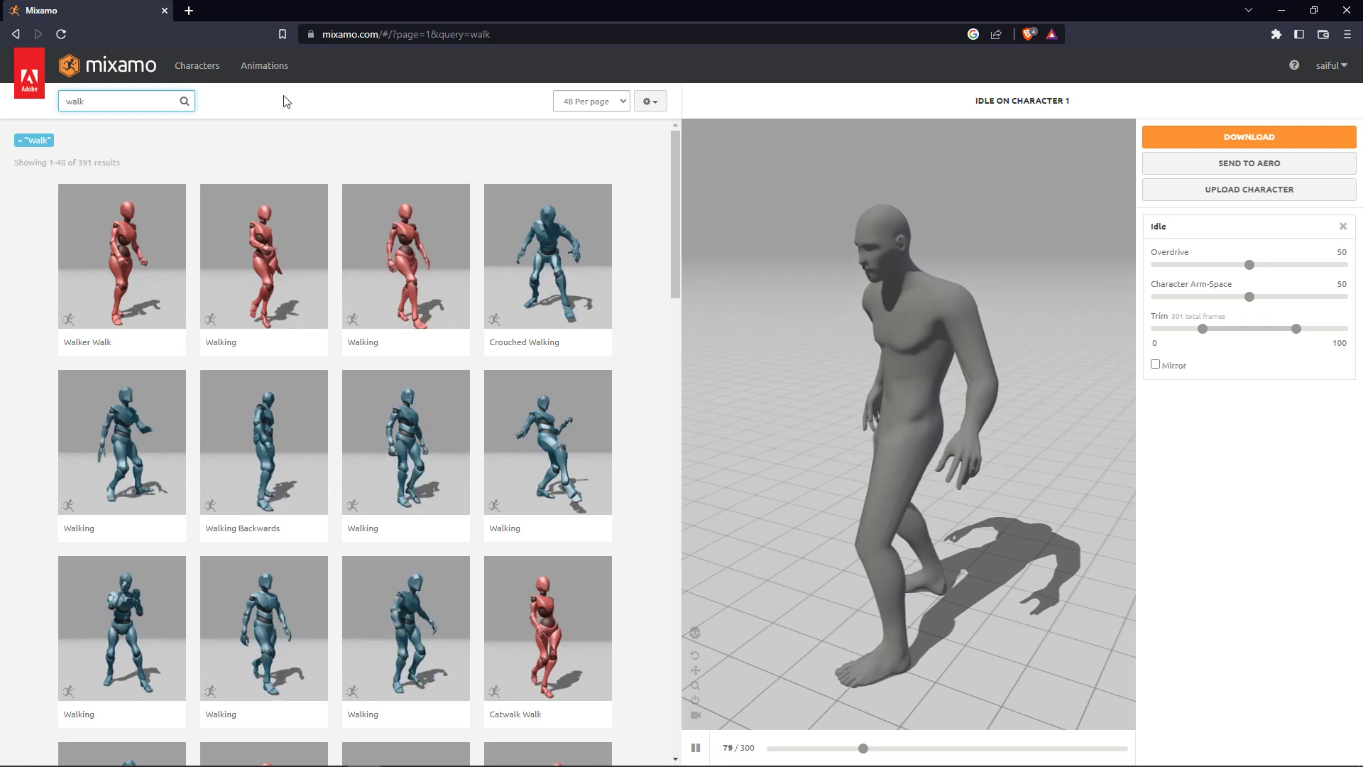
{"action": "left_click", "coordinate": [407, 460]}
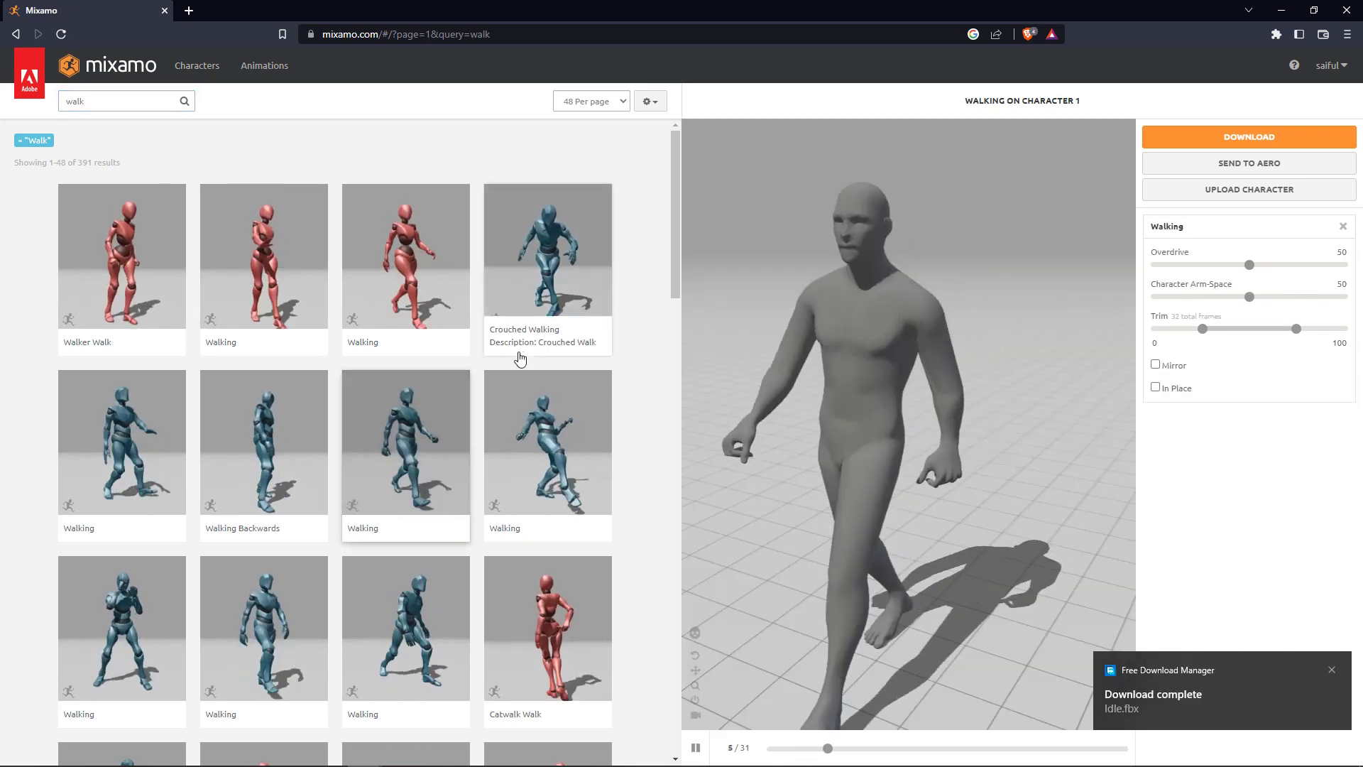
{"action": "left_click", "coordinate": [1155, 387]}
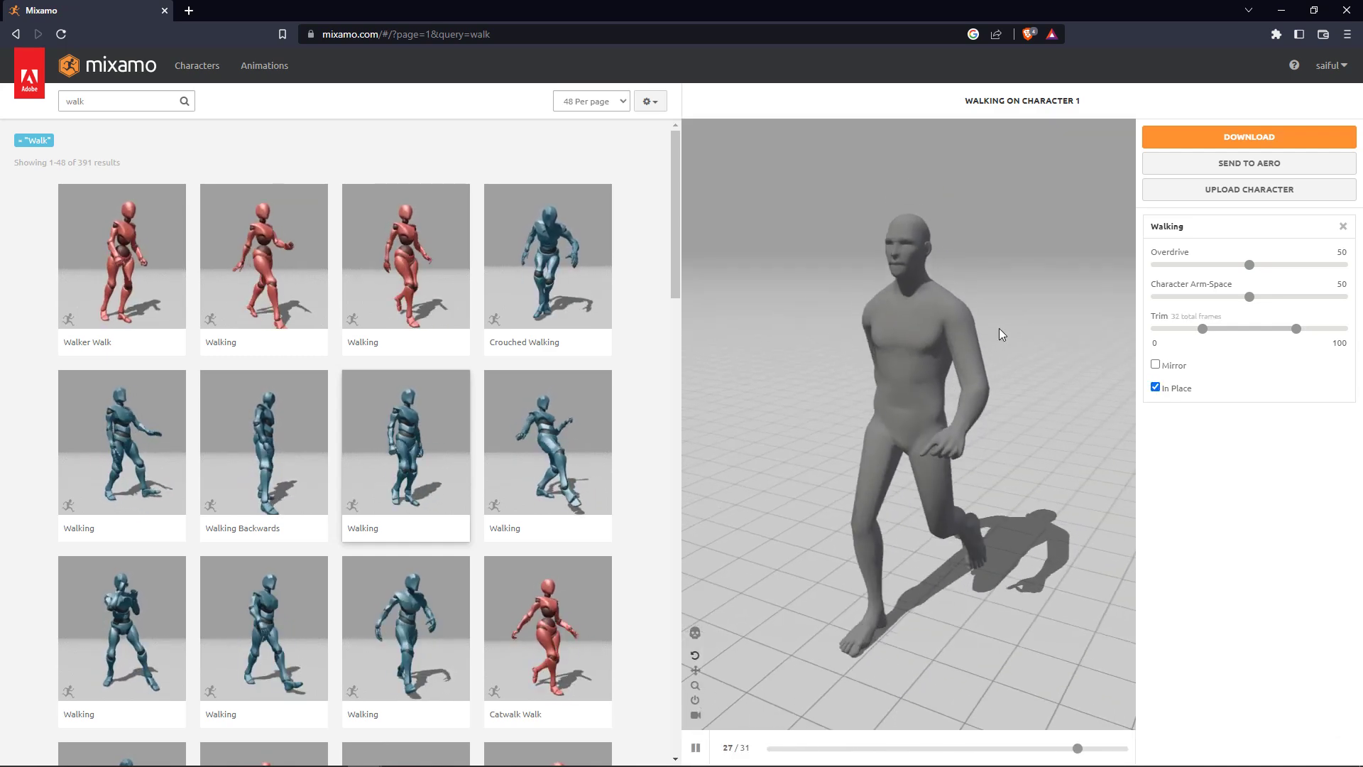
Download the in-place Walking animation
{"action": "left_click", "coordinate": [1206, 139]}
{"action": "left_click", "coordinate": [880, 301]}
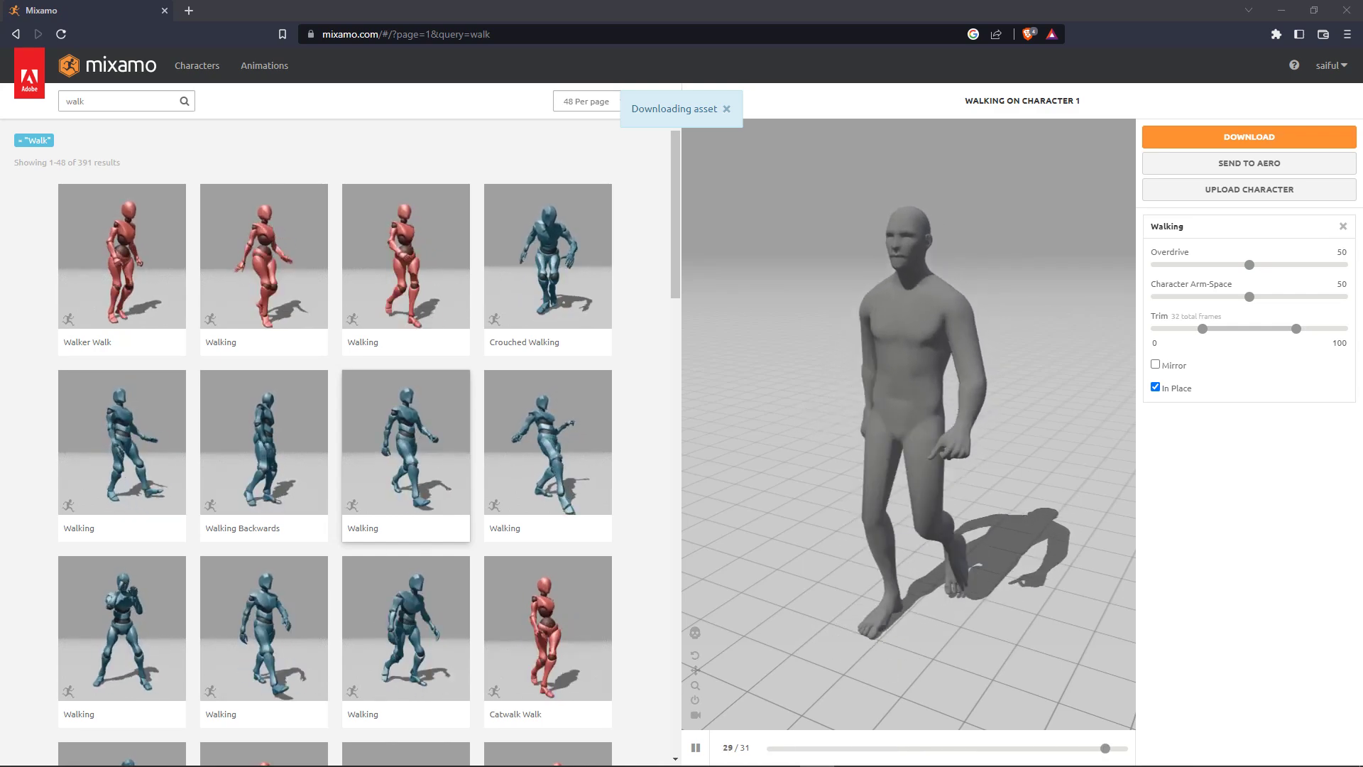
Search the animations for "run", apply the Running animation between Run Look Back and Unarmed Run Forward, and make it play in place
{"action": "double_click", "coordinate": [99, 101]}
{"action": "type", "text": "run"}
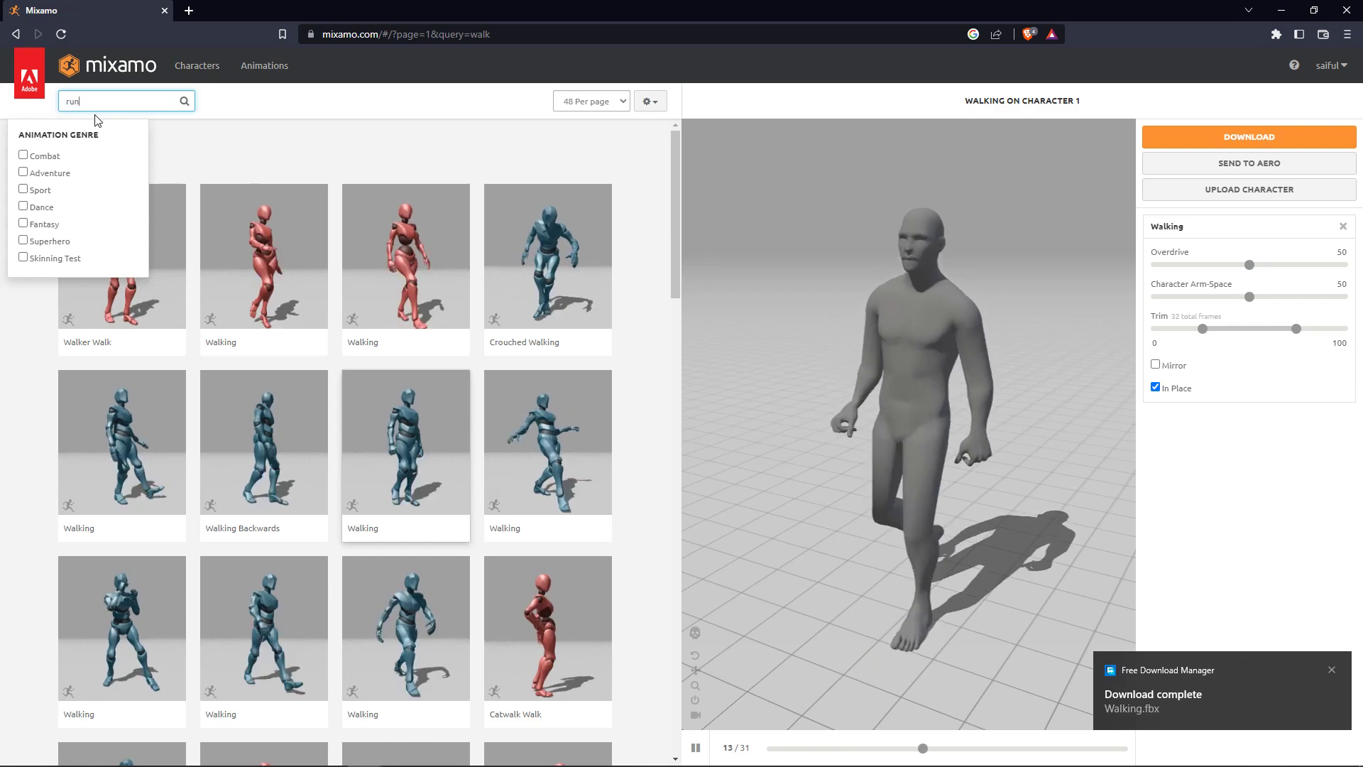
{"action": "key", "text": "Return"}
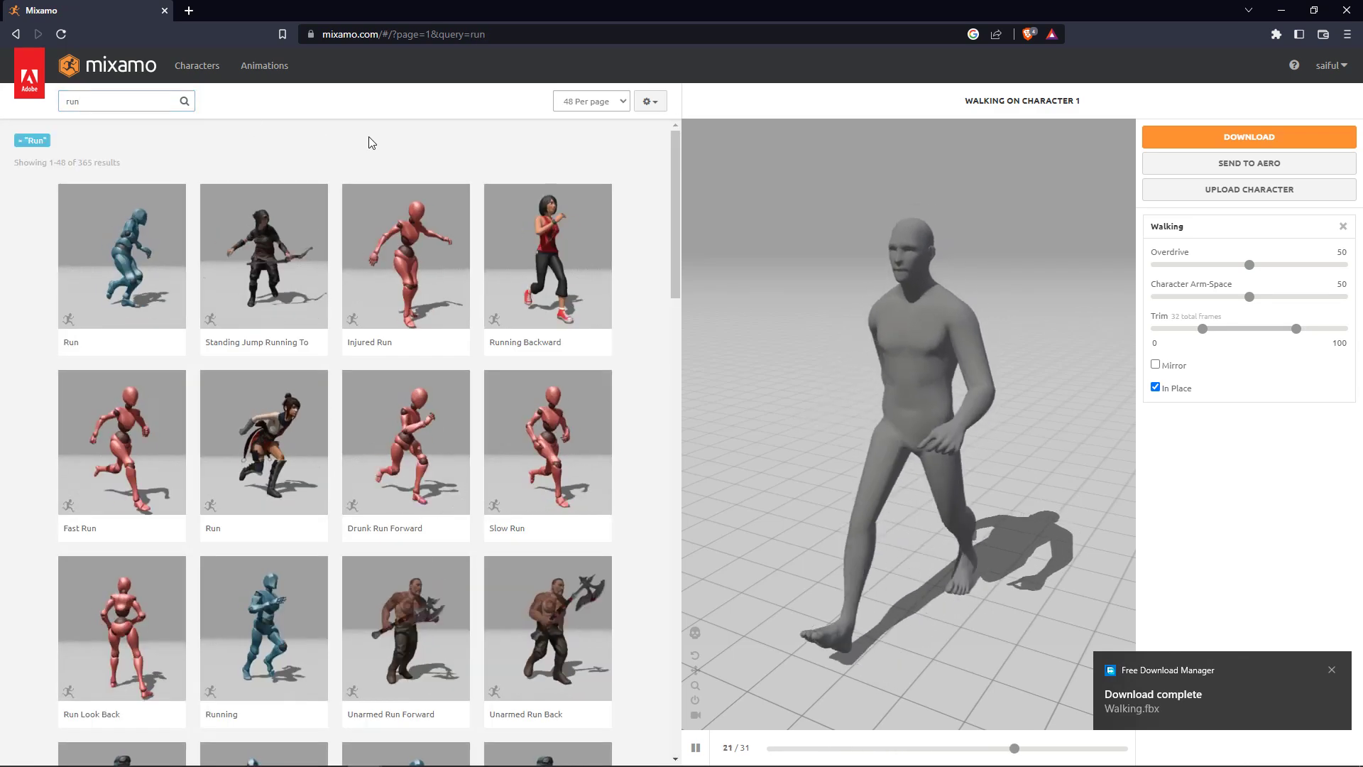
{"action": "left_click", "coordinate": [251, 648]}
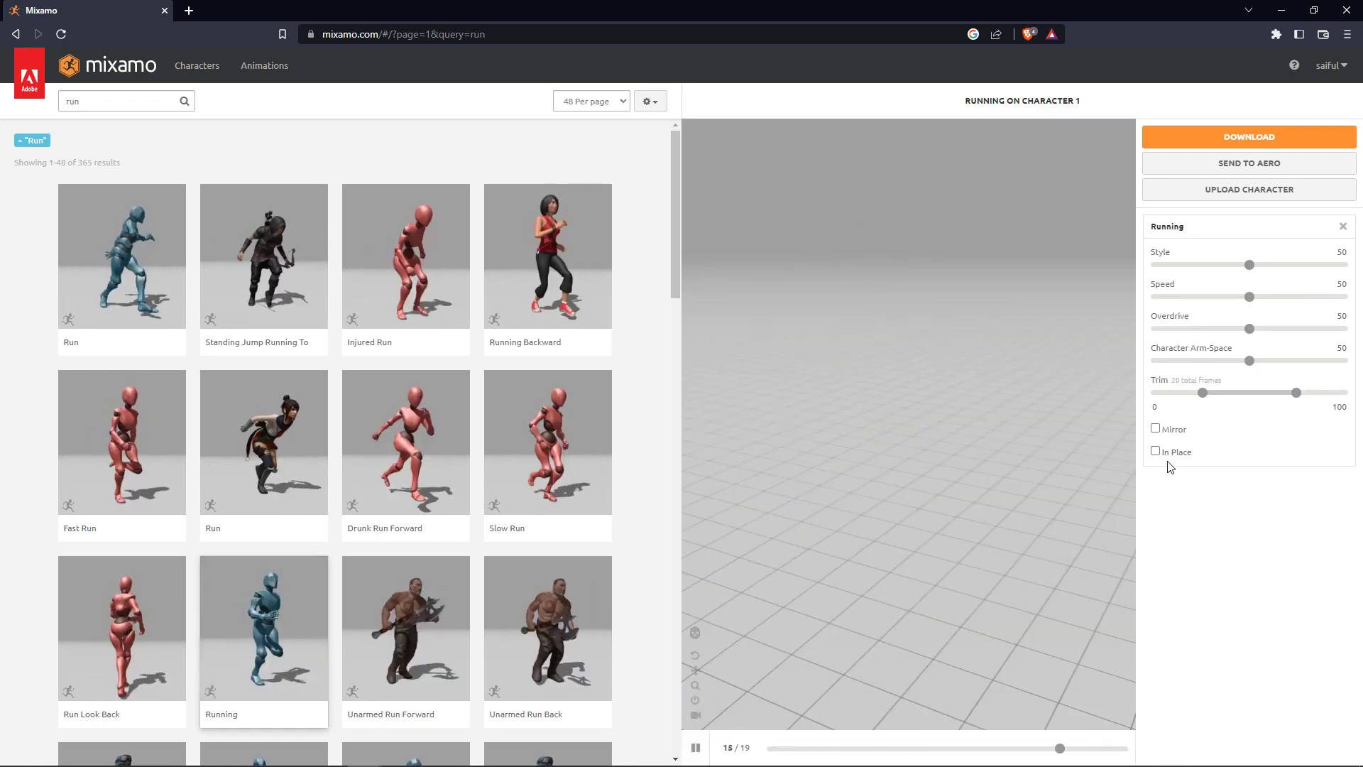
{"action": "left_click", "coordinate": [1156, 451]}
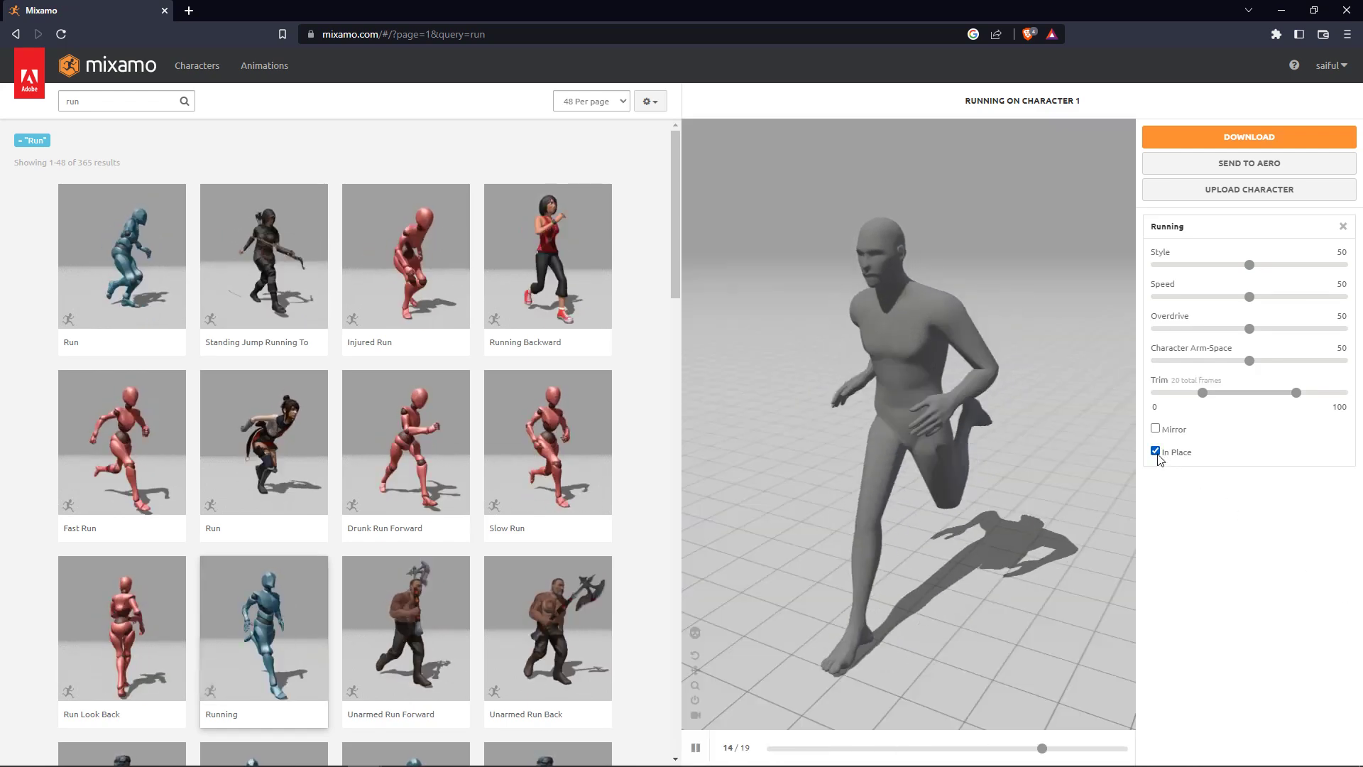
Download the Running animation as FBX Binary (.fbx) without skin at 30 frames per second and no keyframe reduction
{"action": "left_click", "coordinate": [1175, 135]}
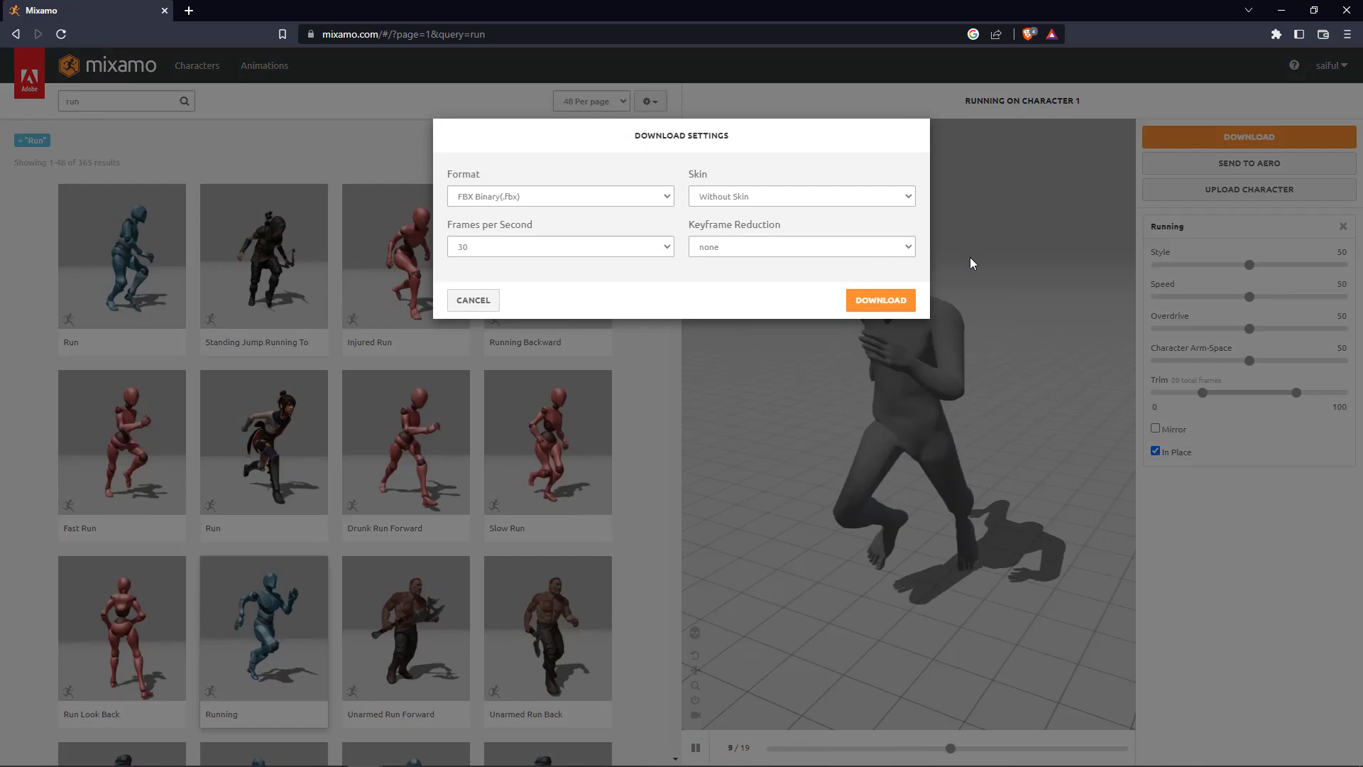
{"action": "left_click", "coordinate": [879, 300]}
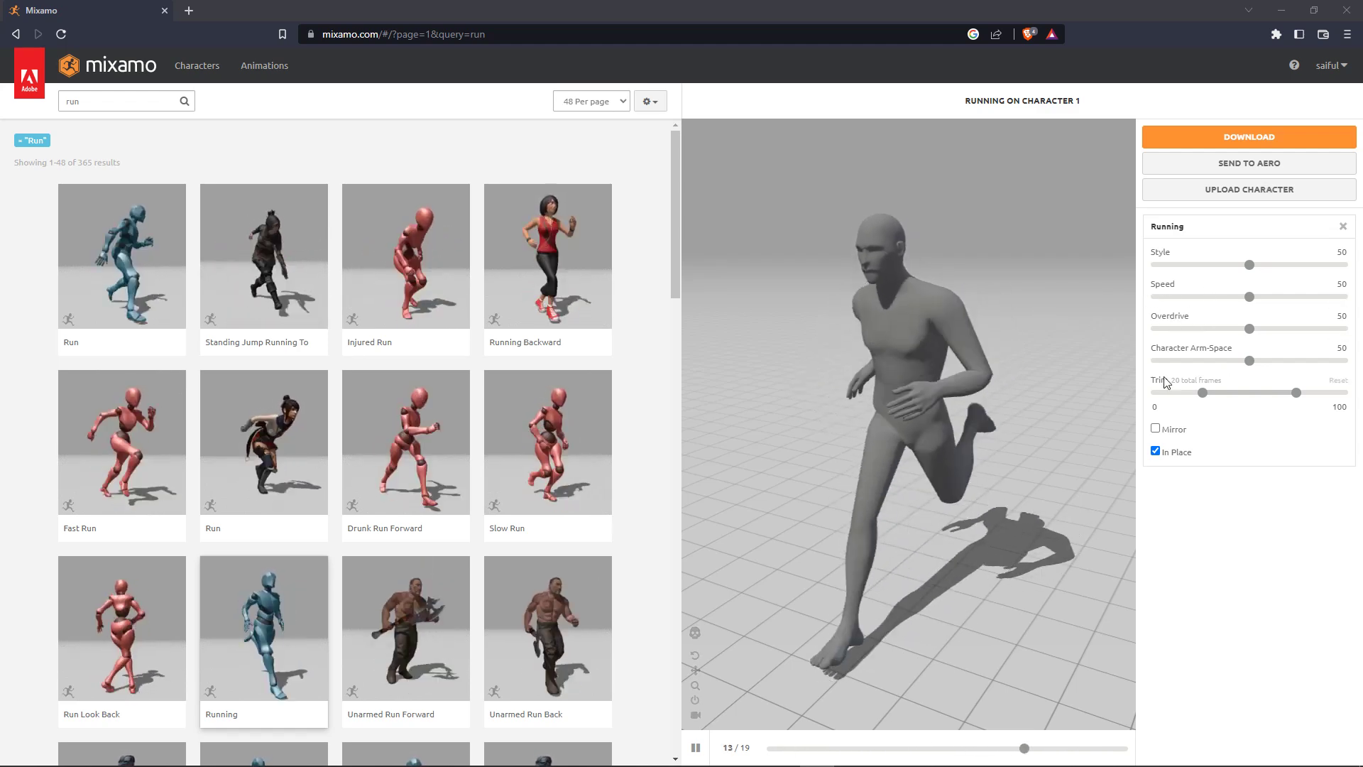
Switch to Unreal Engine 5.0.3 and create a Blueprint game project from the Third Person template, named ThirdPersonChange
{"action": "left_click", "coordinate": [454, 184]}
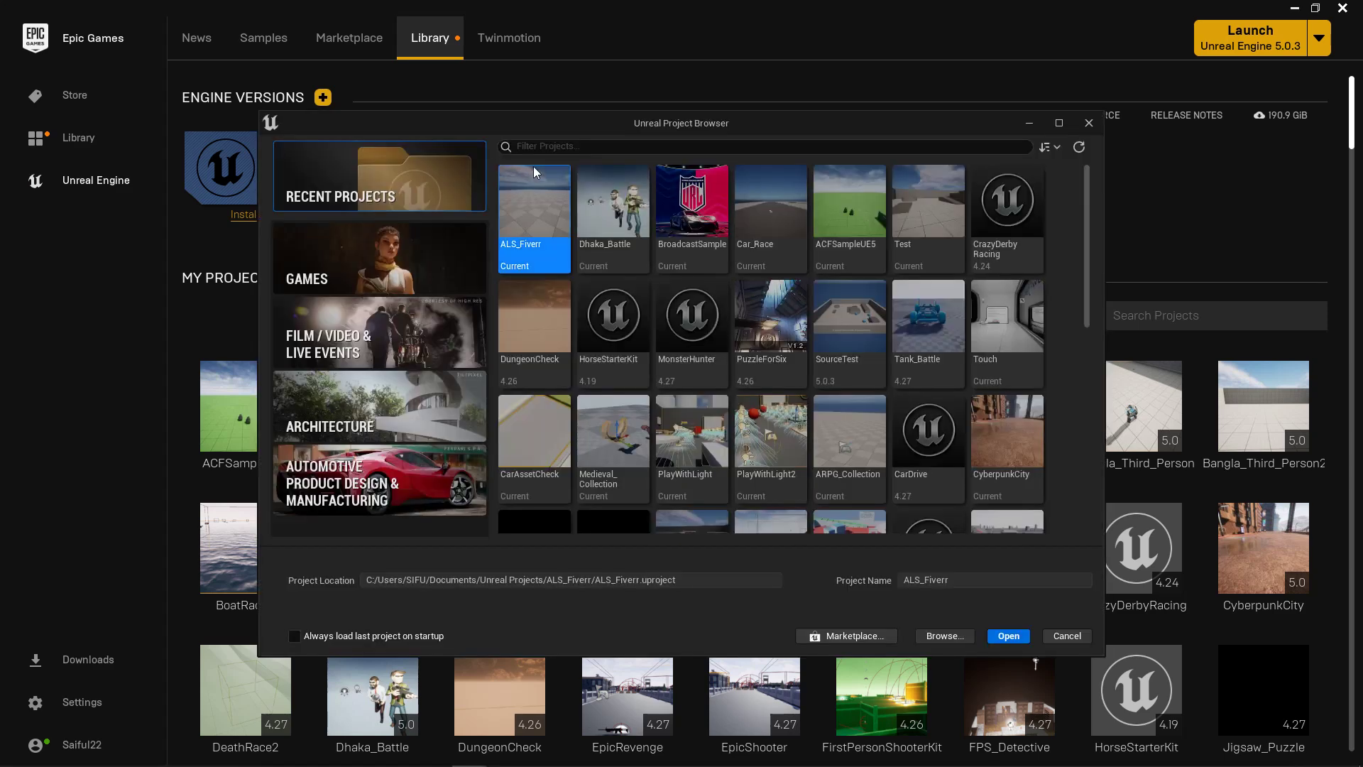
{"action": "left_click", "coordinate": [386, 271]}
{"action": "left_click", "coordinate": [612, 201]}
{"action": "left_click", "coordinate": [685, 206]}
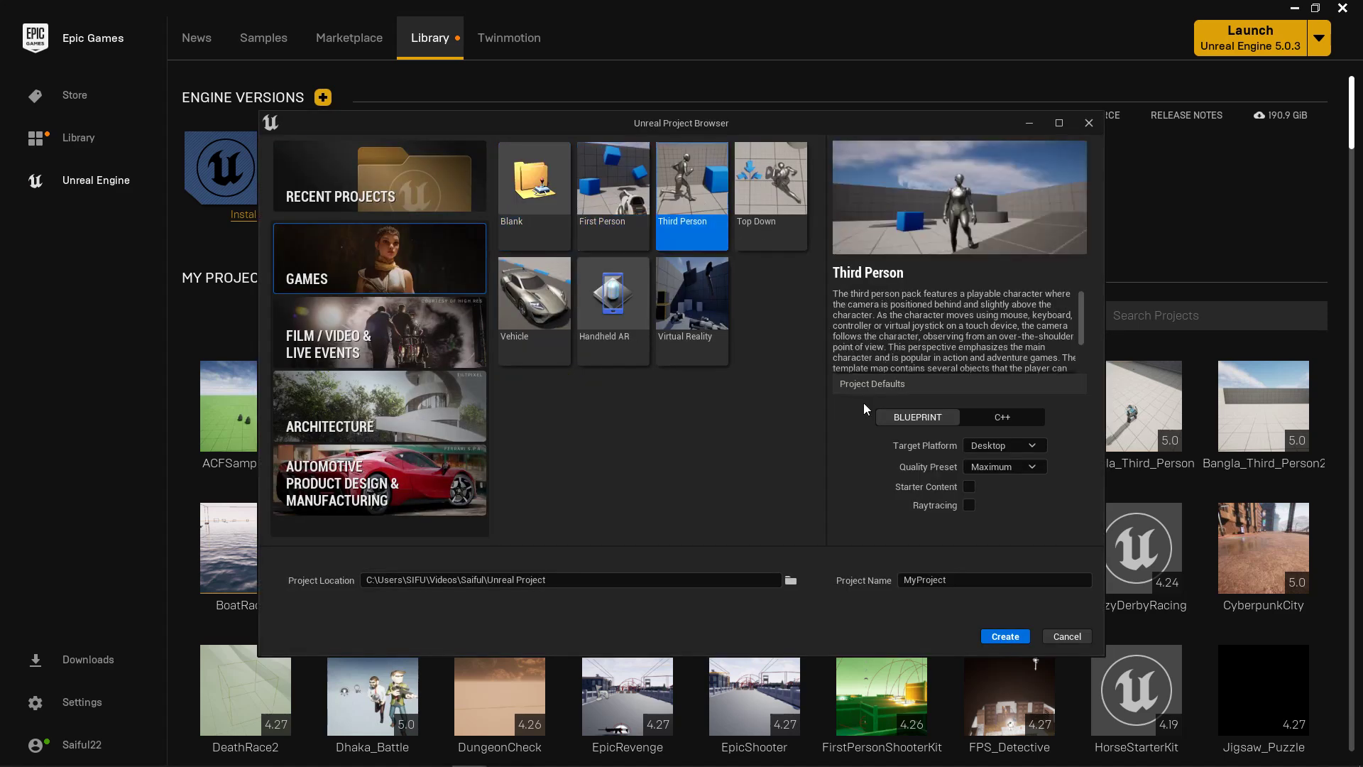
{"action": "double_click", "coordinate": [965, 581]}
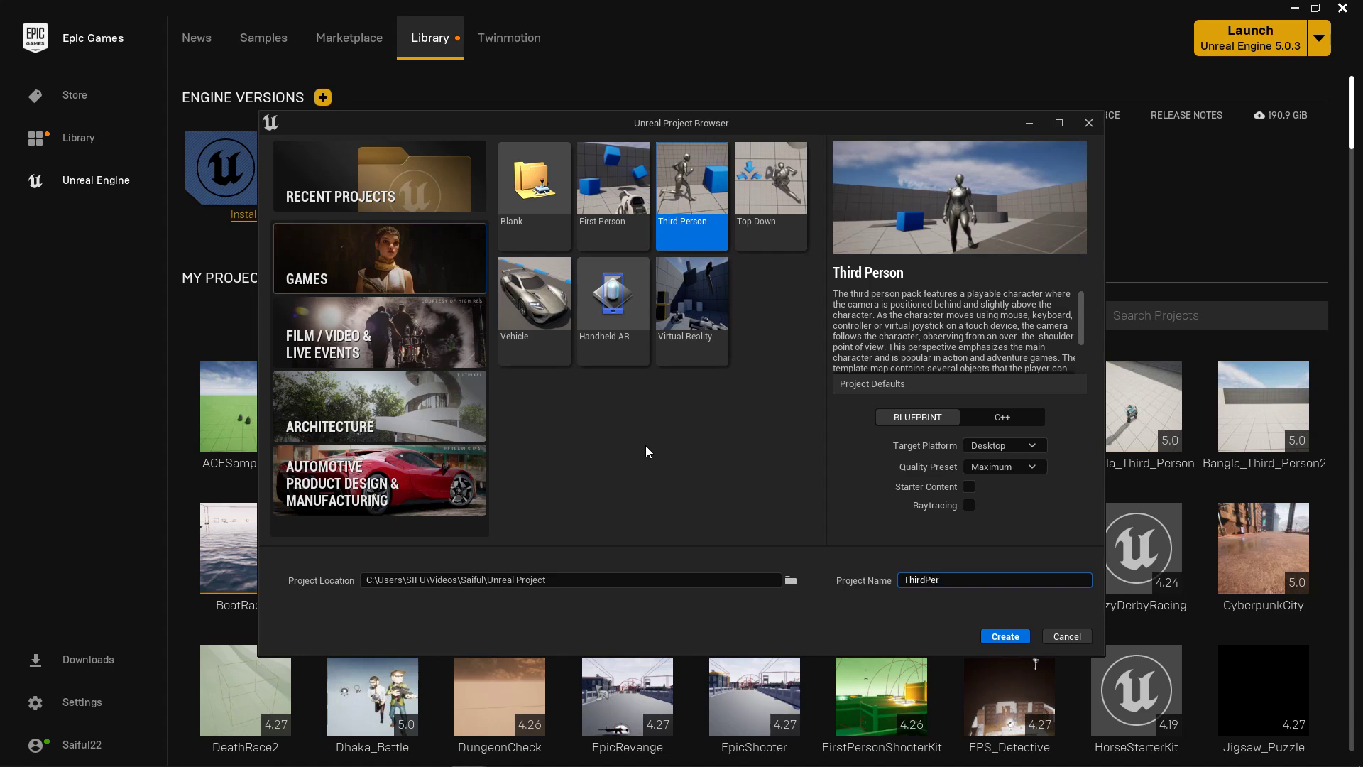
{"action": "type", "text": "ThirdPersonChange"}
{"action": "left_click", "coordinate": [1002, 636]}
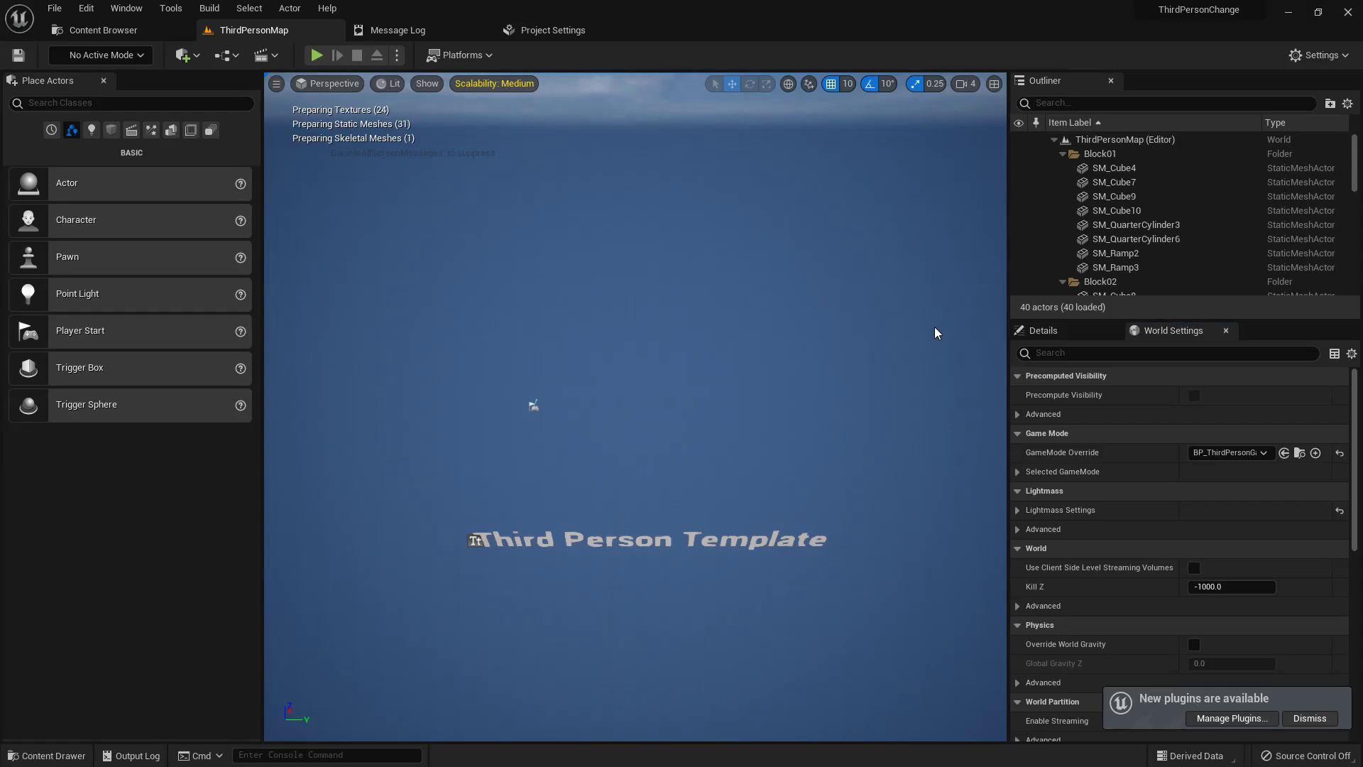
Dismiss the new plugins notice and play-test the template level by running the default character around
{"action": "left_click", "coordinate": [1310, 717]}
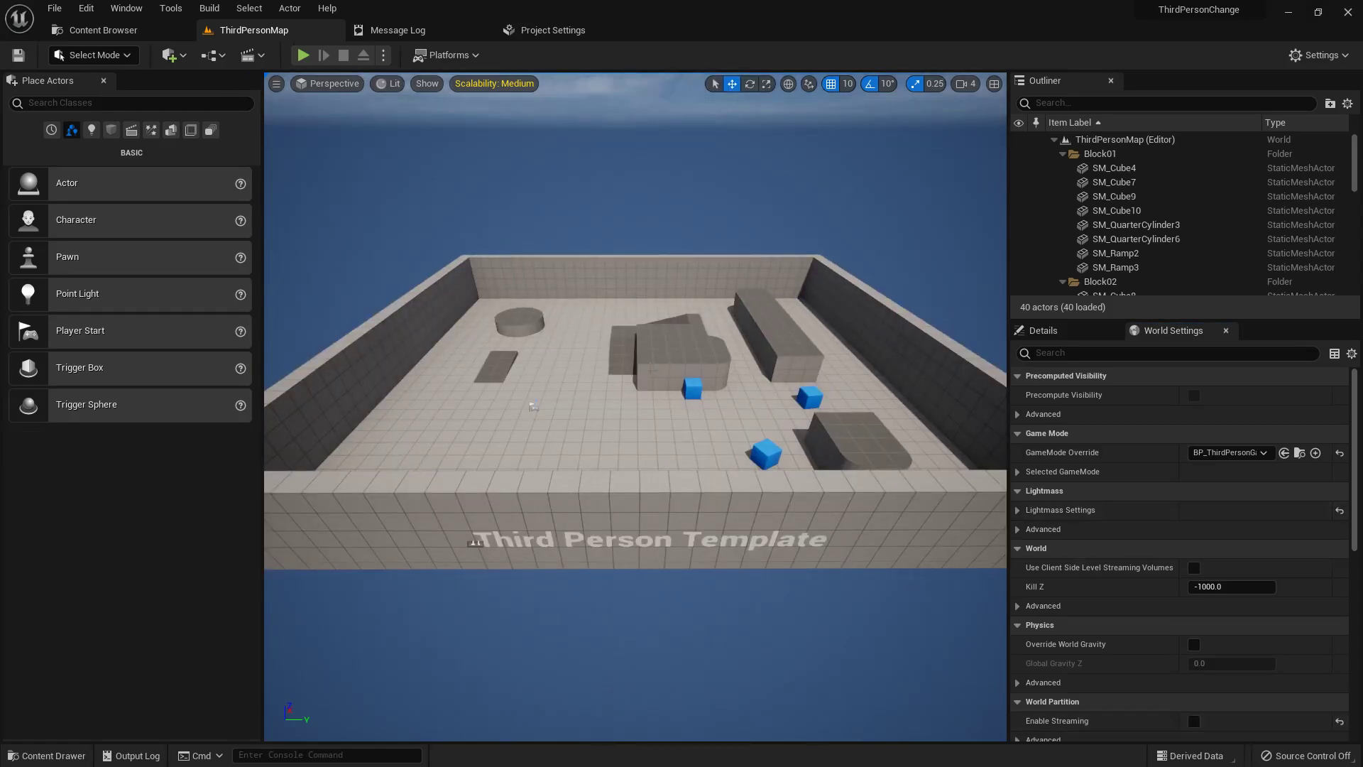
{"action": "key", "text": "alt+p"}
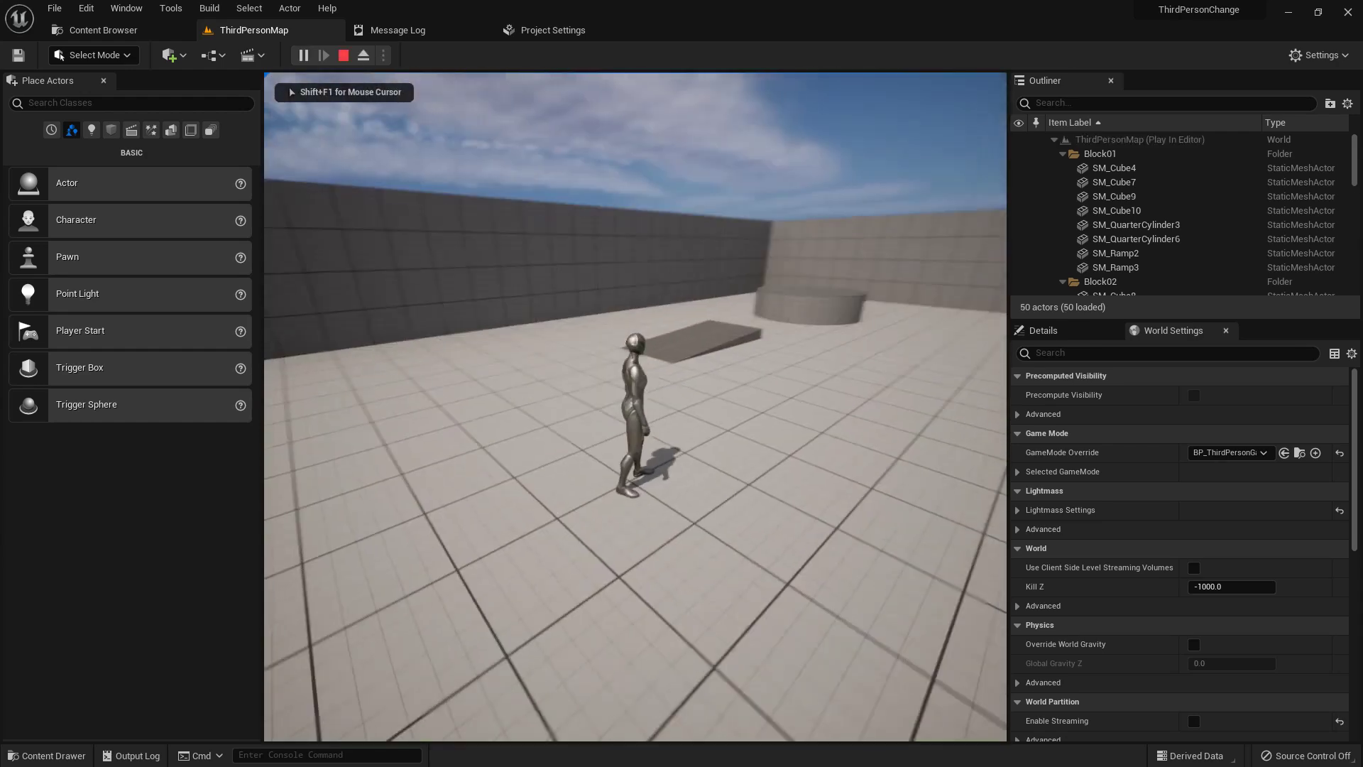
{"action": "key", "text": "w"}
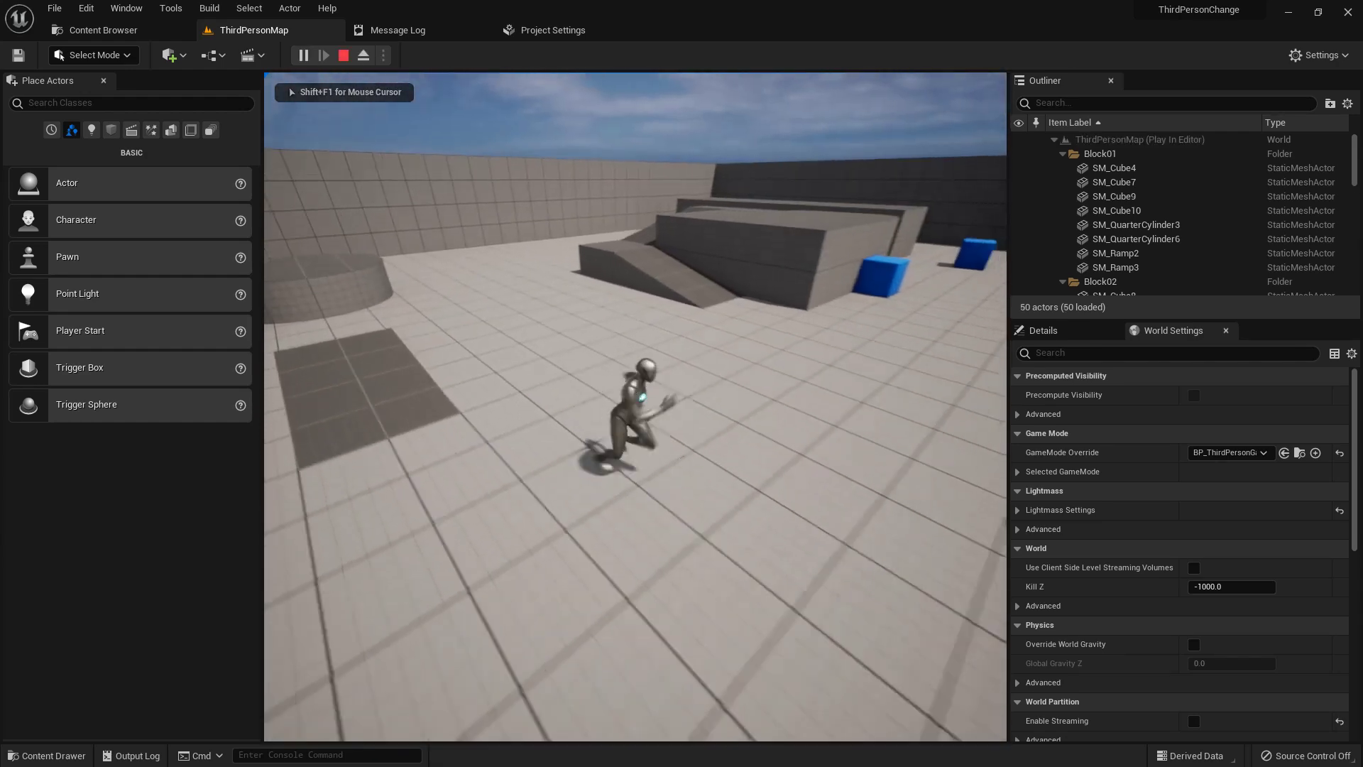
{"action": "key", "text": "w"}
{"action": "key", "text": "w"}
{"action": "key", "text": "Escape"}
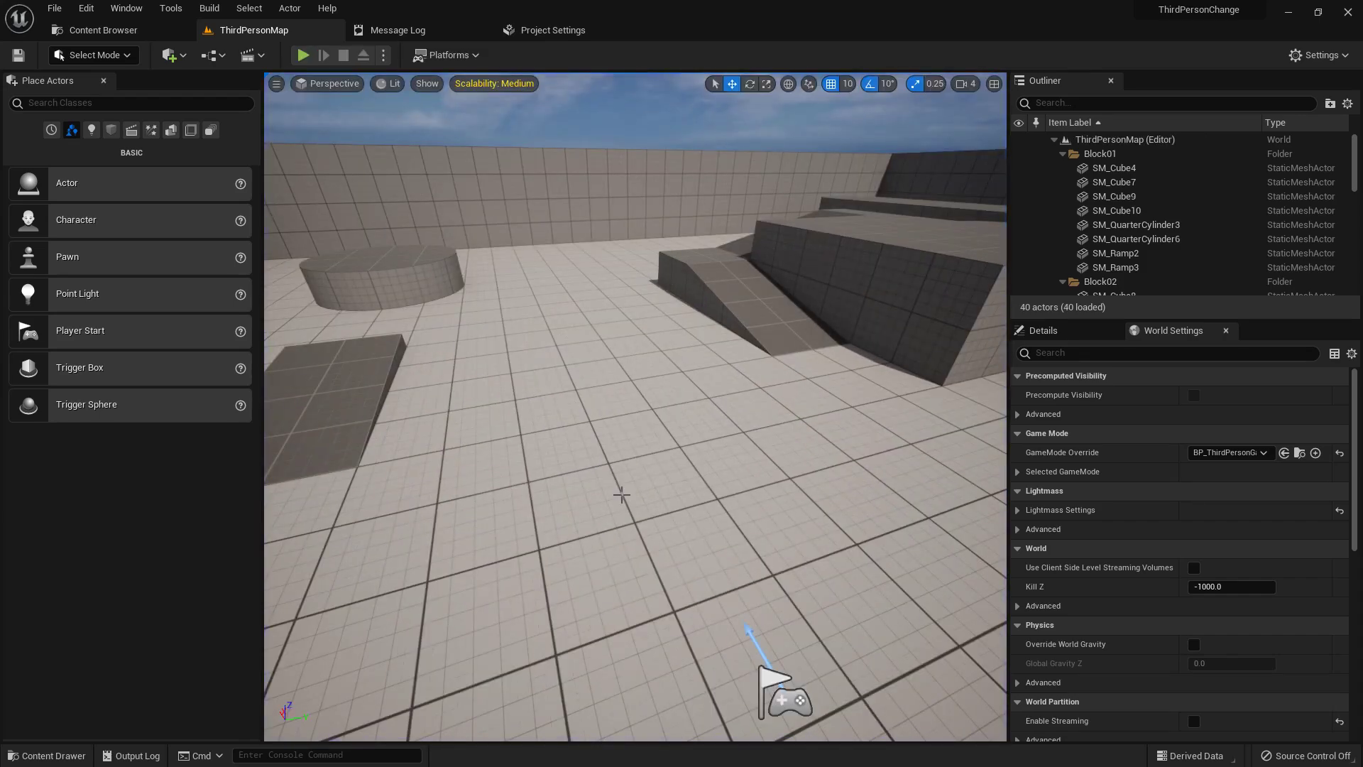
Locate the level's default pawn class through its game mode settings and open the BP_ThirdPersonCharacter blueprint
{"action": "key", "text": "F11"}
{"action": "key", "text": "F11"}
{"action": "key", "text": "ctrl+space"}
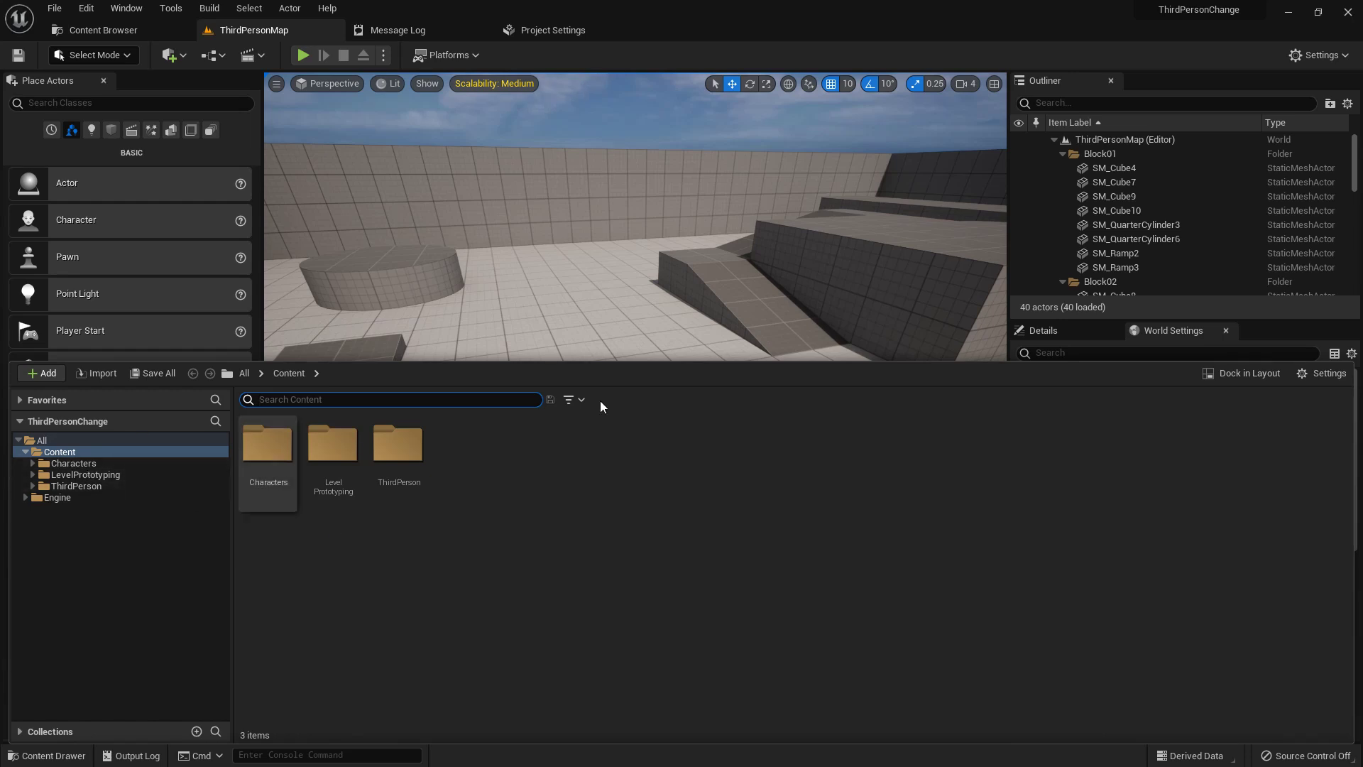
{"action": "left_click", "coordinate": [1171, 331]}
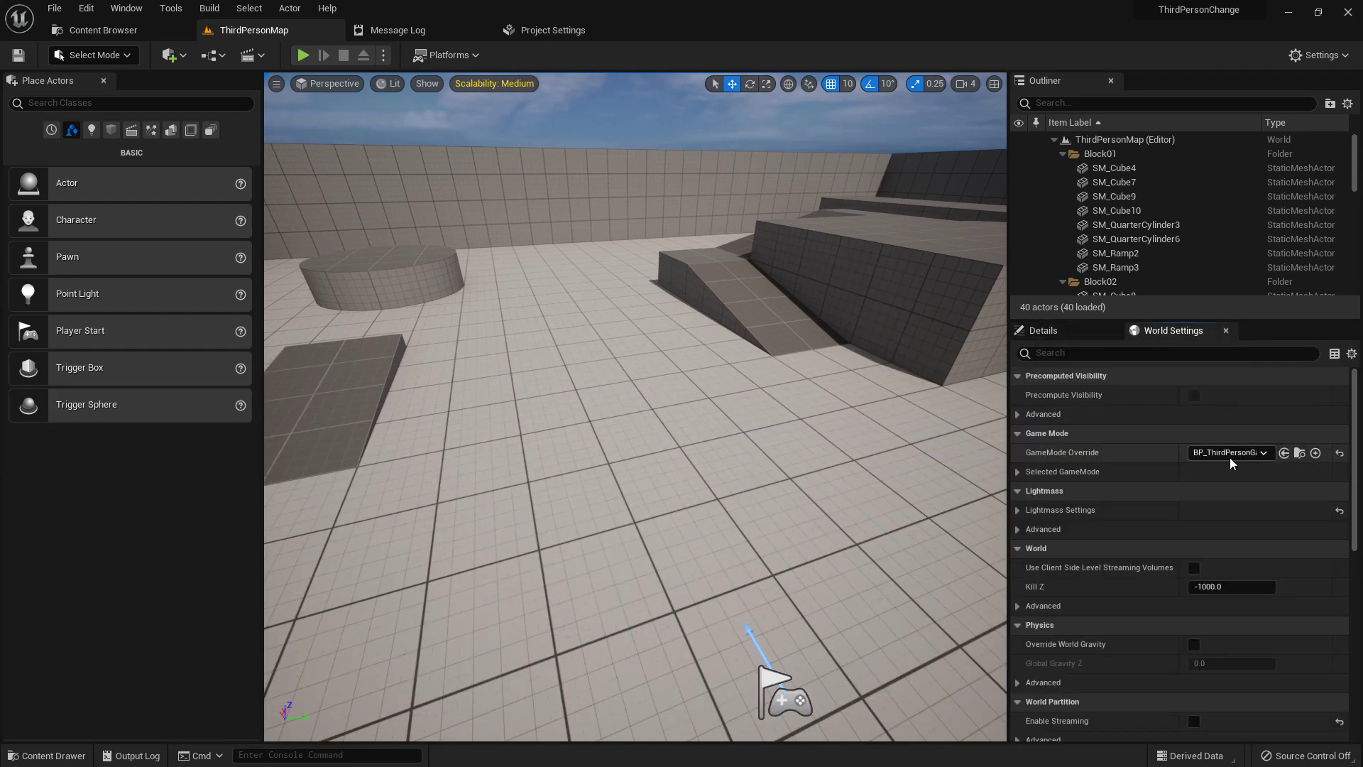
{"action": "left_click", "coordinate": [1299, 491]}
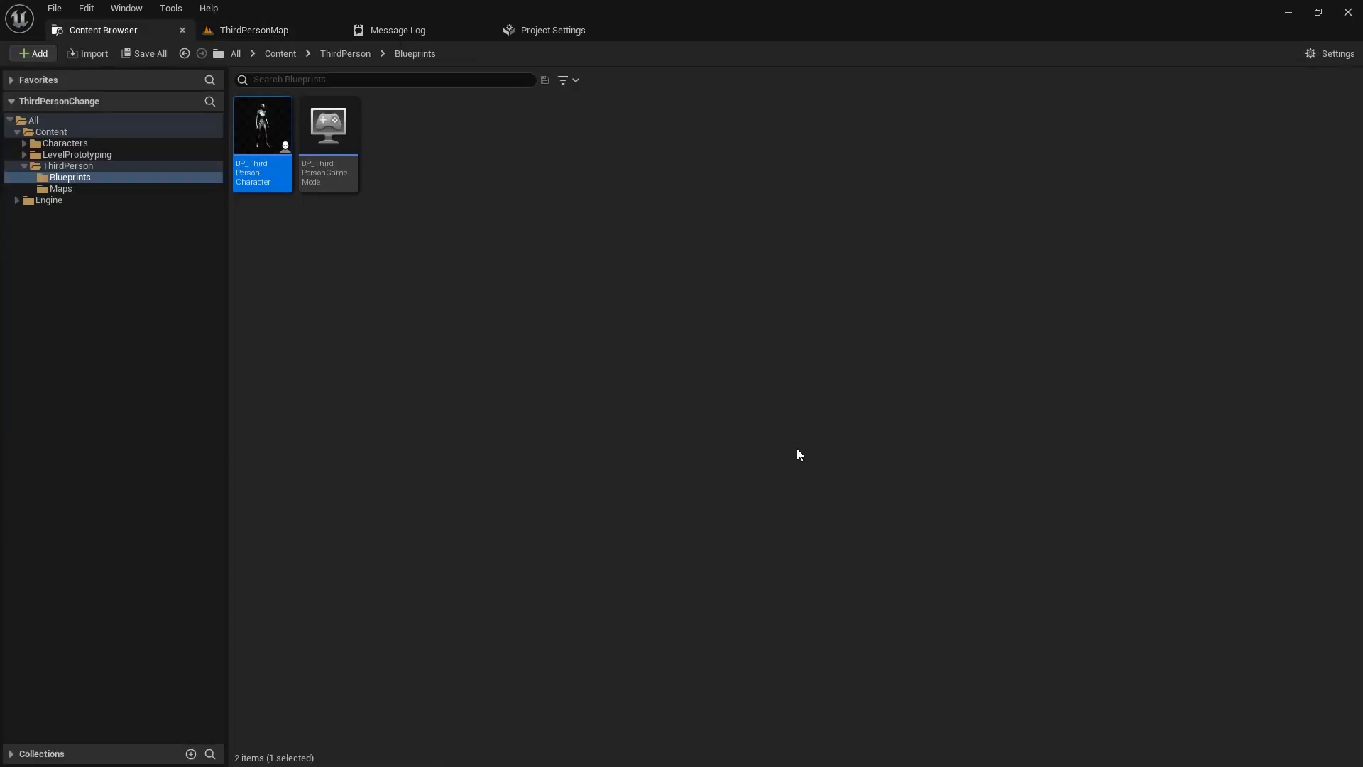
{"action": "mouse_move", "coordinate": [257, 171]}
{"action": "key", "text": "Return"}
Return to the project's assets and create a folder under Content named with the author's first name
{"action": "left_click", "coordinate": [103, 30]}
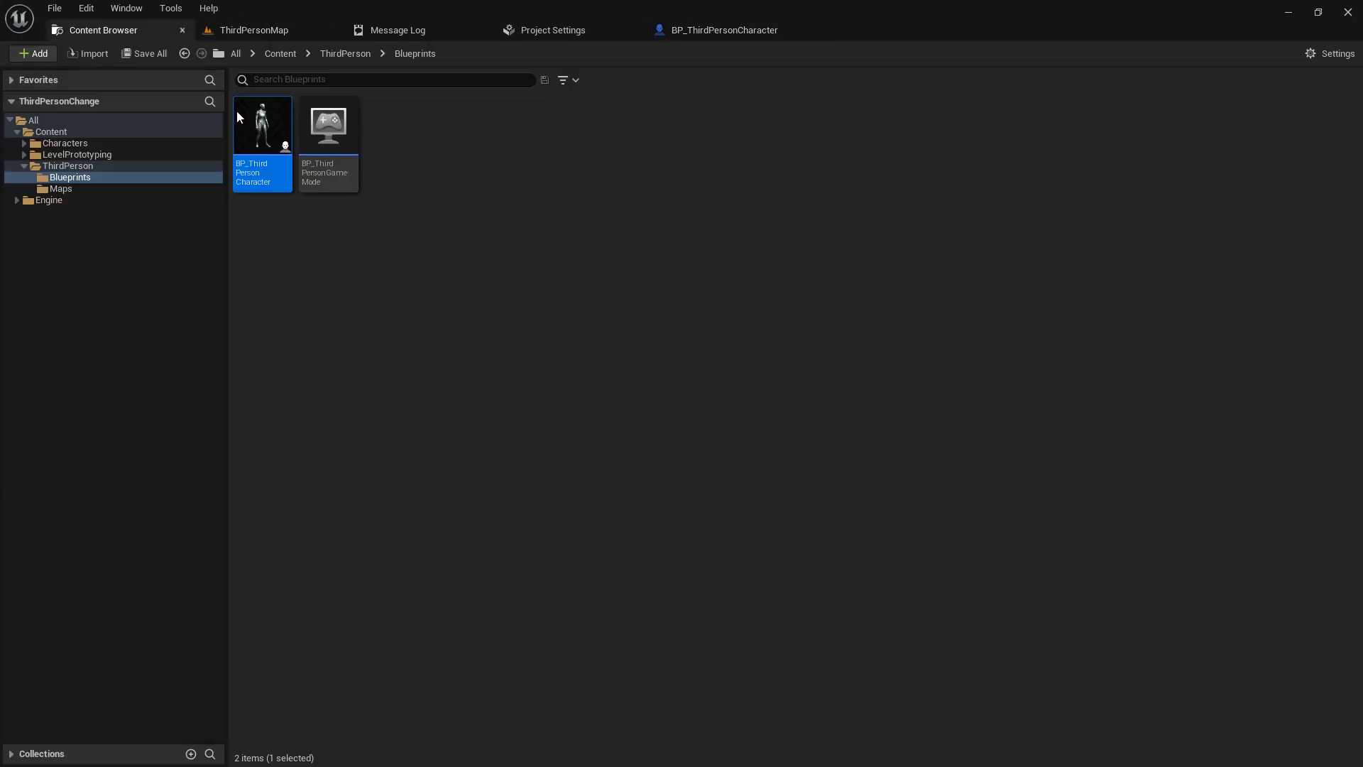
{"action": "left_click", "coordinate": [24, 165]}
{"action": "left_click", "coordinate": [52, 131]}
{"action": "right_click", "coordinate": [56, 133]}
{"action": "left_click", "coordinate": [110, 146]}
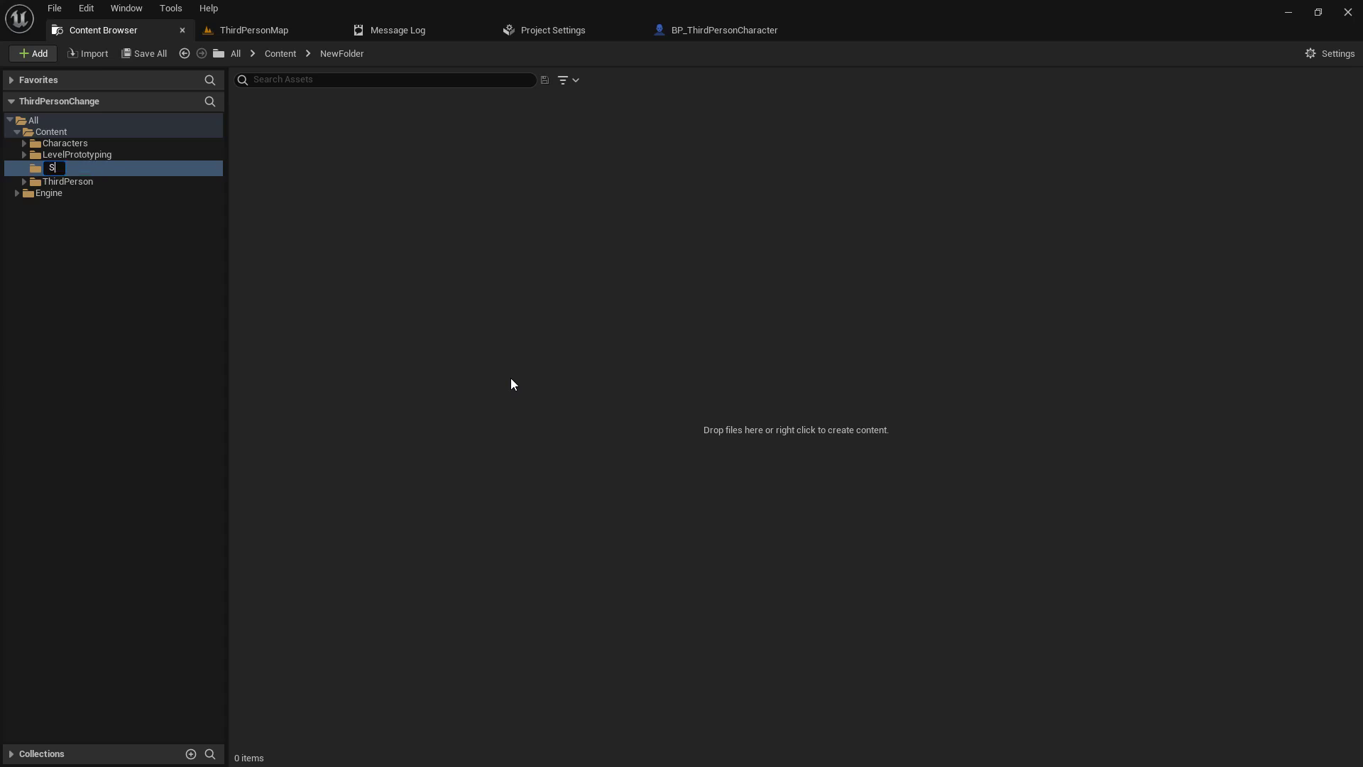
{"action": "key", "text": "Return"}
Create Blueprint and Mesh subfolders inside the new personal folder
{"action": "right_click", "coordinate": [56, 166]}
{"action": "left_click", "coordinate": [88, 178]}
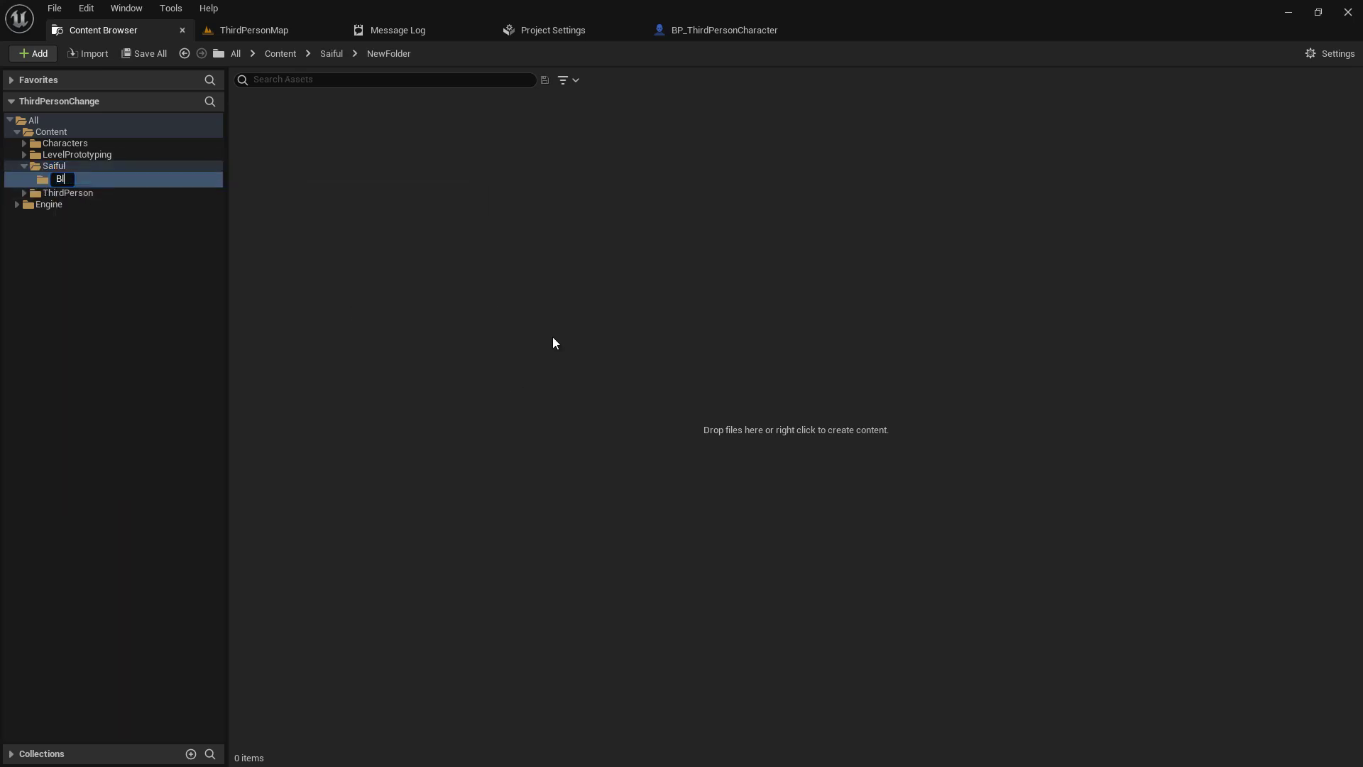
{"action": "key", "text": "Return"}
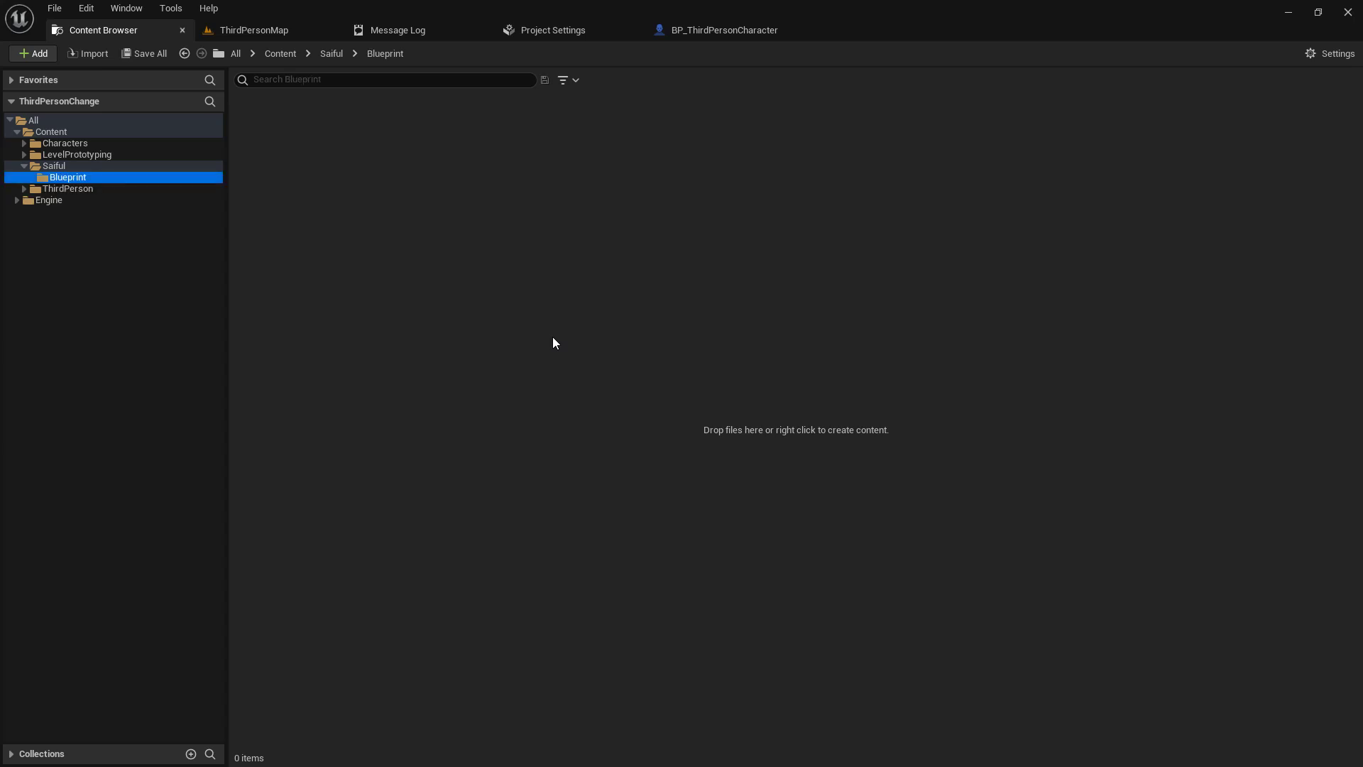
{"action": "left_click", "coordinate": [57, 166]}
{"action": "right_click", "coordinate": [57, 166]}
{"action": "left_click", "coordinate": [99, 180]}
{"action": "type", "text": "Mesh"}
{"action": "key", "text": "Return"}
Create a Skeletal folder inside Mesh and a Character folder inside Skeletal
{"action": "right_click", "coordinate": [142, 188]}
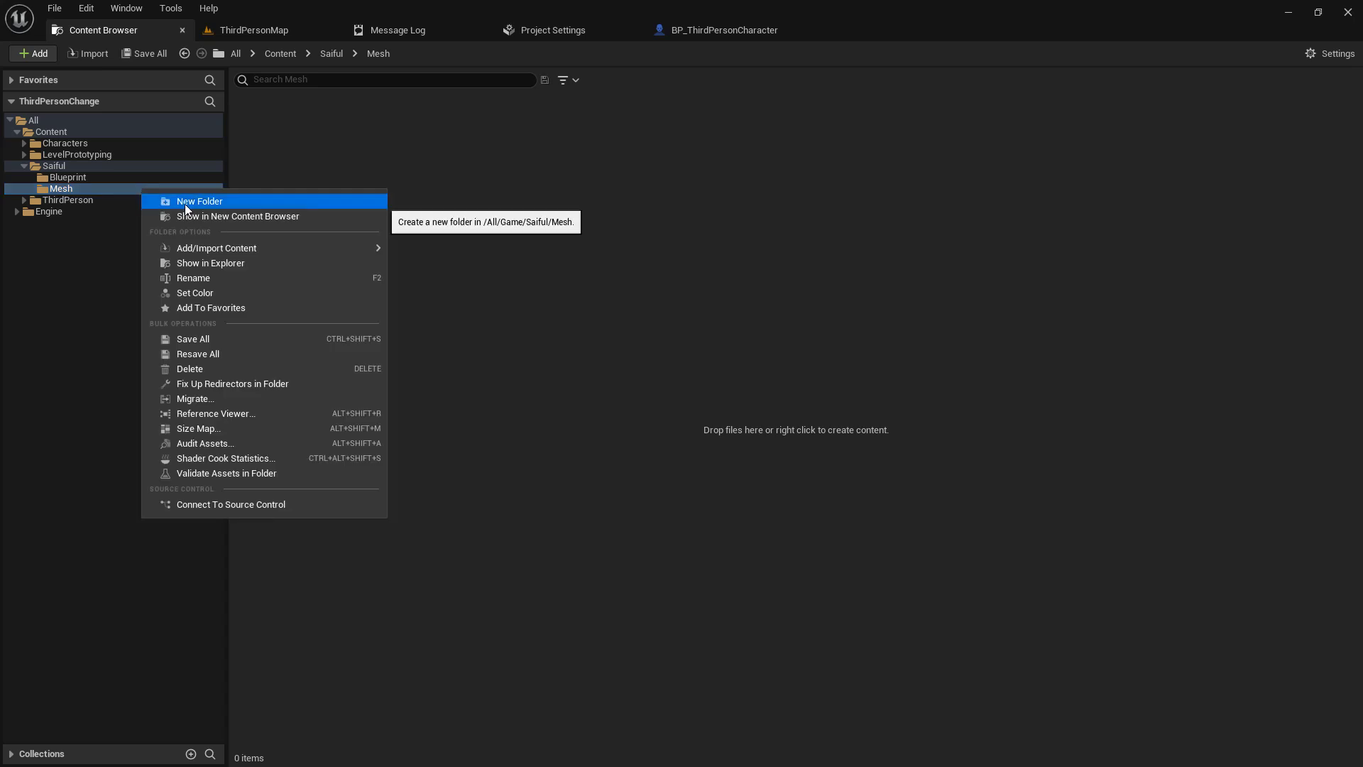
{"action": "left_click", "coordinate": [185, 202]}
{"action": "key", "text": "BackSpace"}
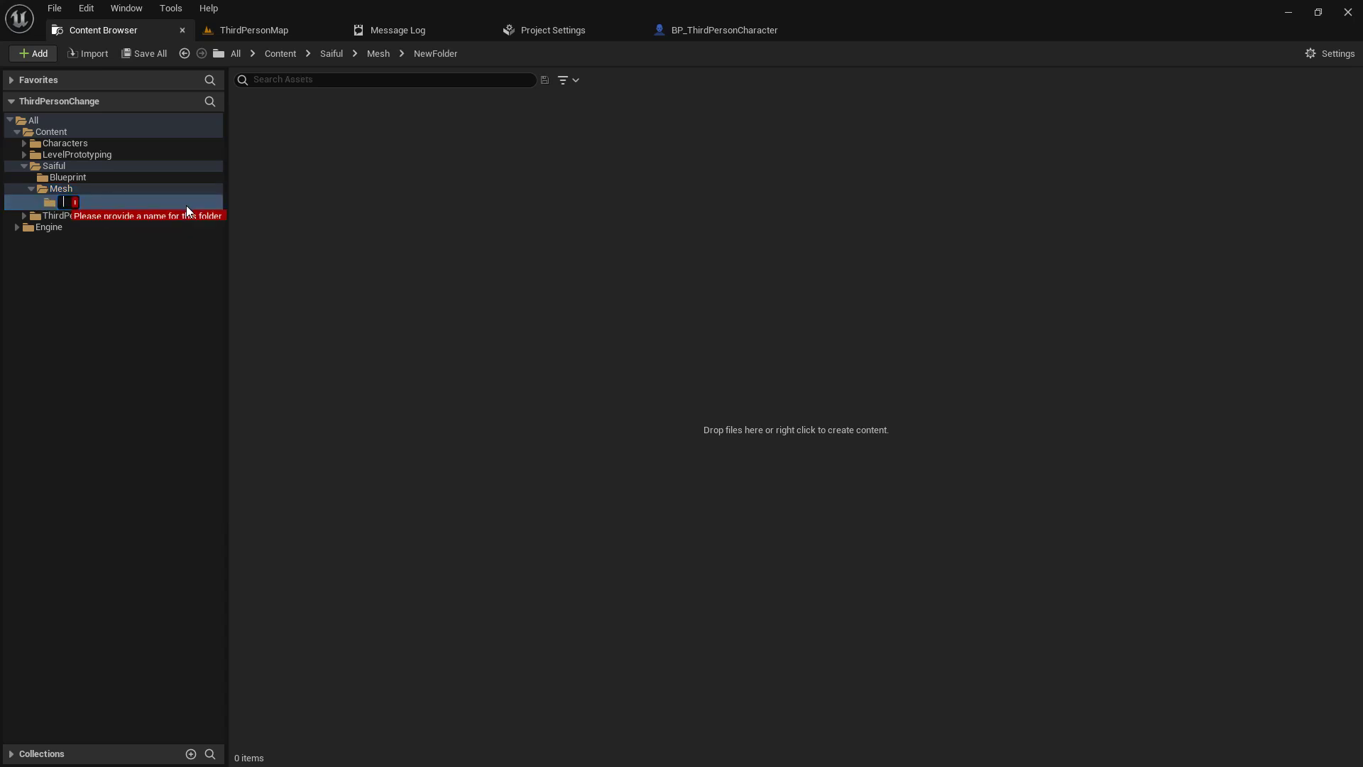
{"action": "type", "text": "Skeletal"}
{"action": "key", "text": "Return"}
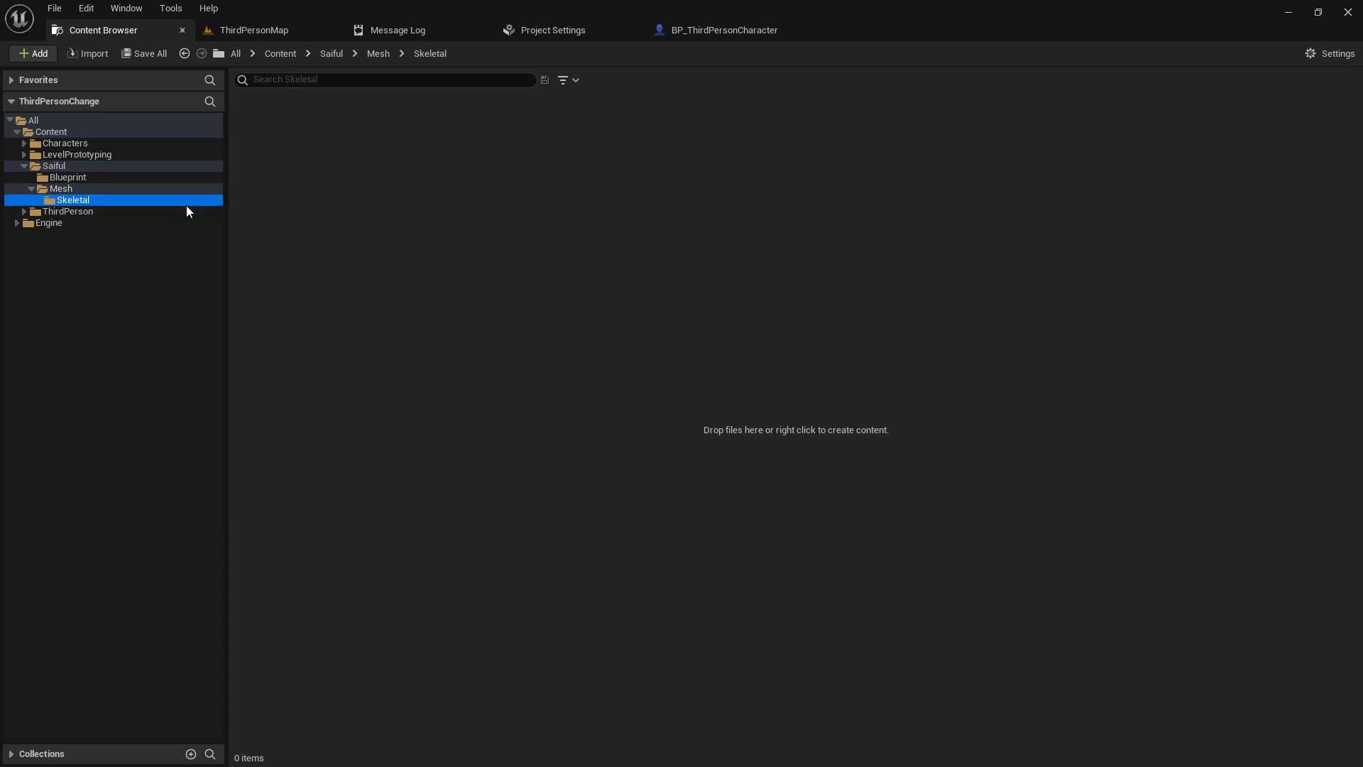
{"action": "right_click", "coordinate": [54, 199]}
{"action": "left_click", "coordinate": [128, 211]}
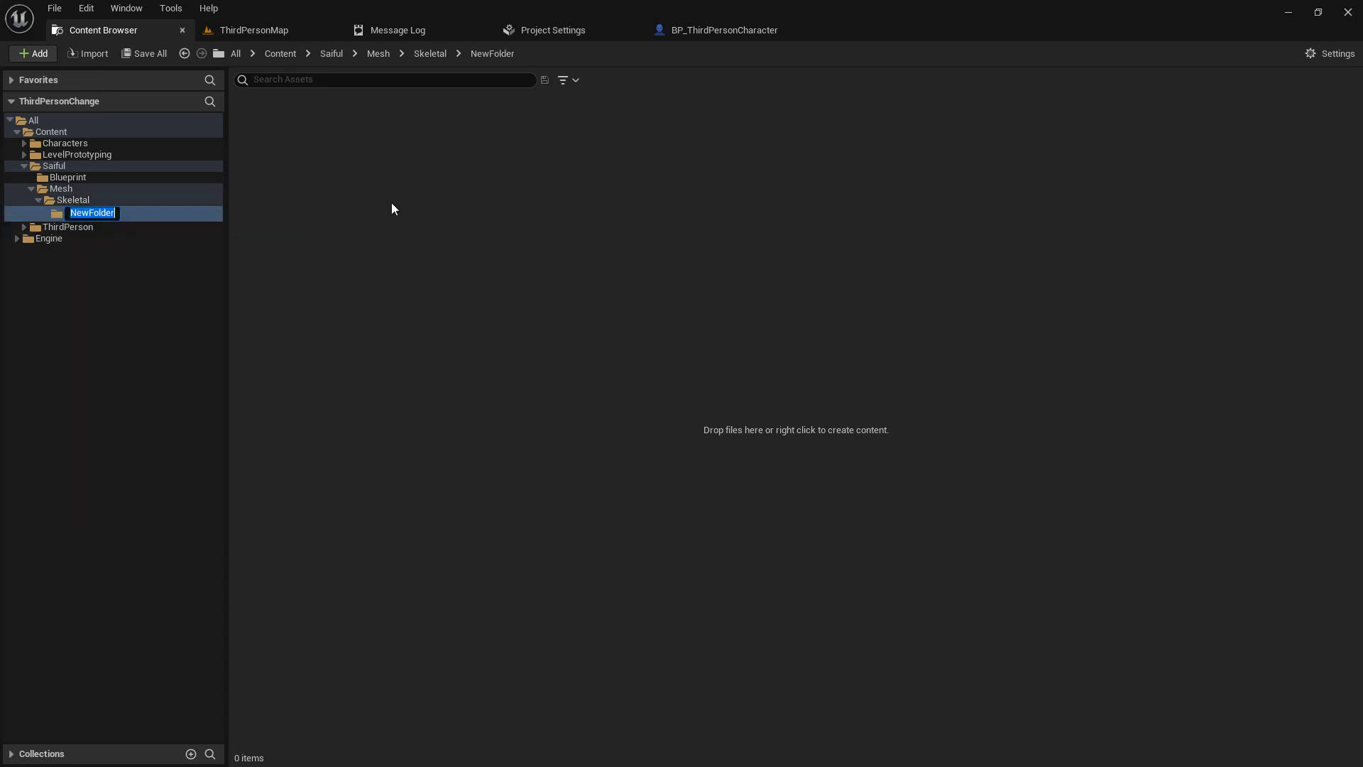
{"action": "type", "text": "Character"}
{"action": "key", "text": "Return"}
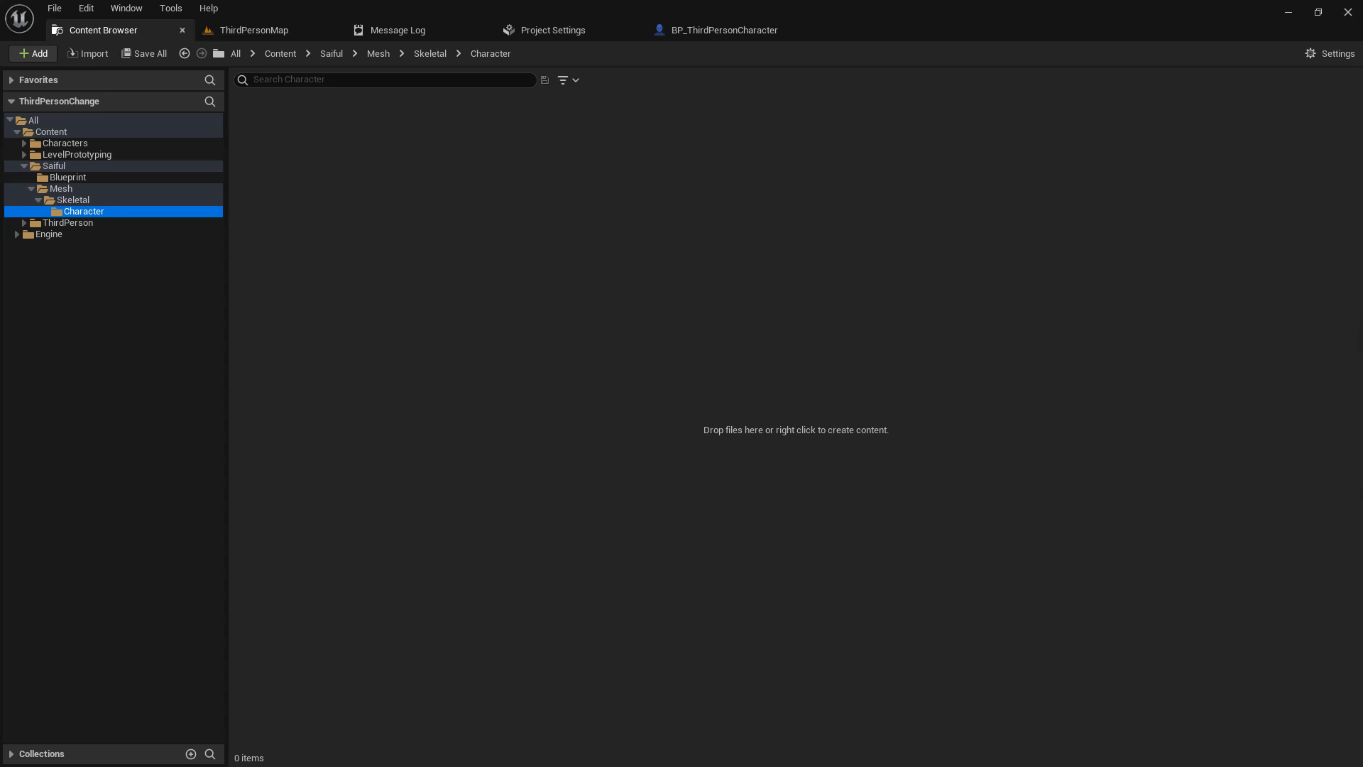
Import the Character_1 FBX into the Character folder as a skeletal mesh with the skeleton set to None and without animations
{"action": "left_click_drag", "start_coordinate": [562, 306], "coordinate": [544, 305]}
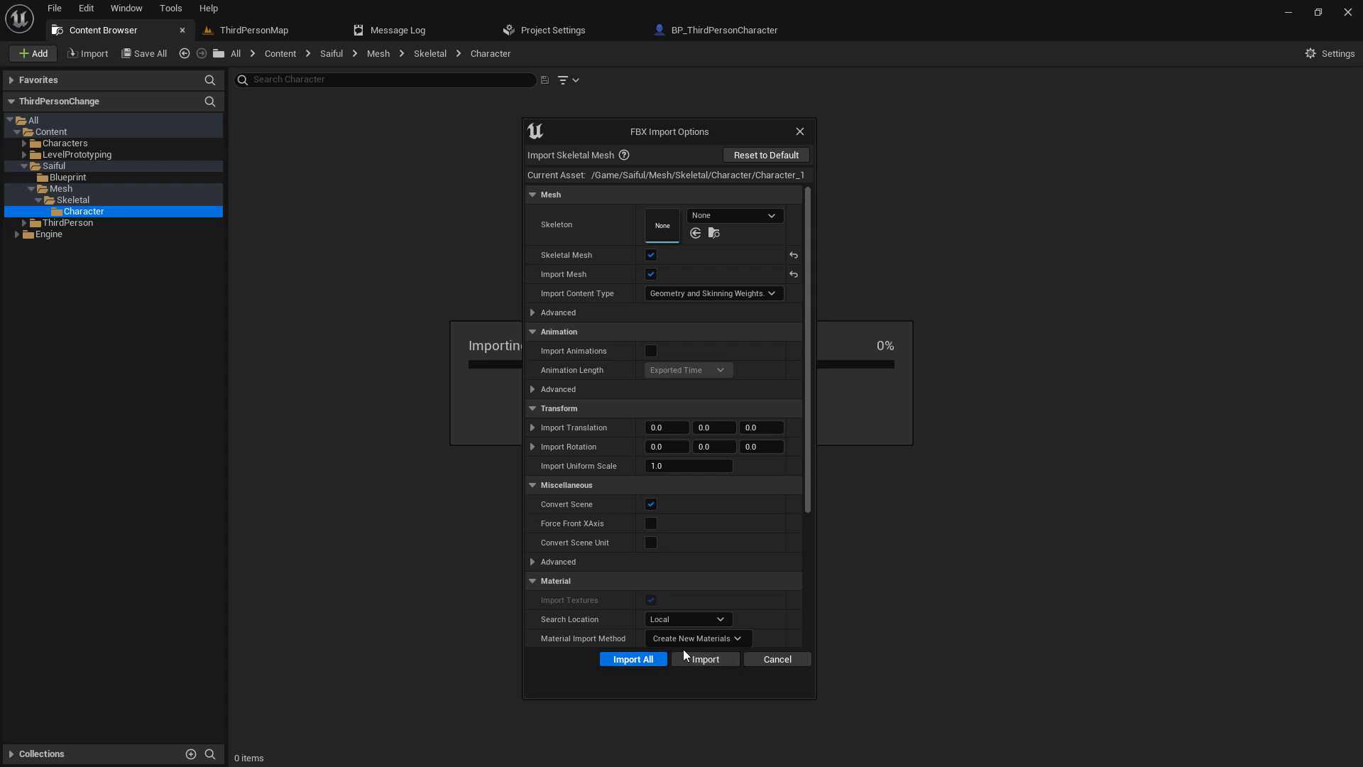
{"action": "left_click", "coordinate": [634, 659]}
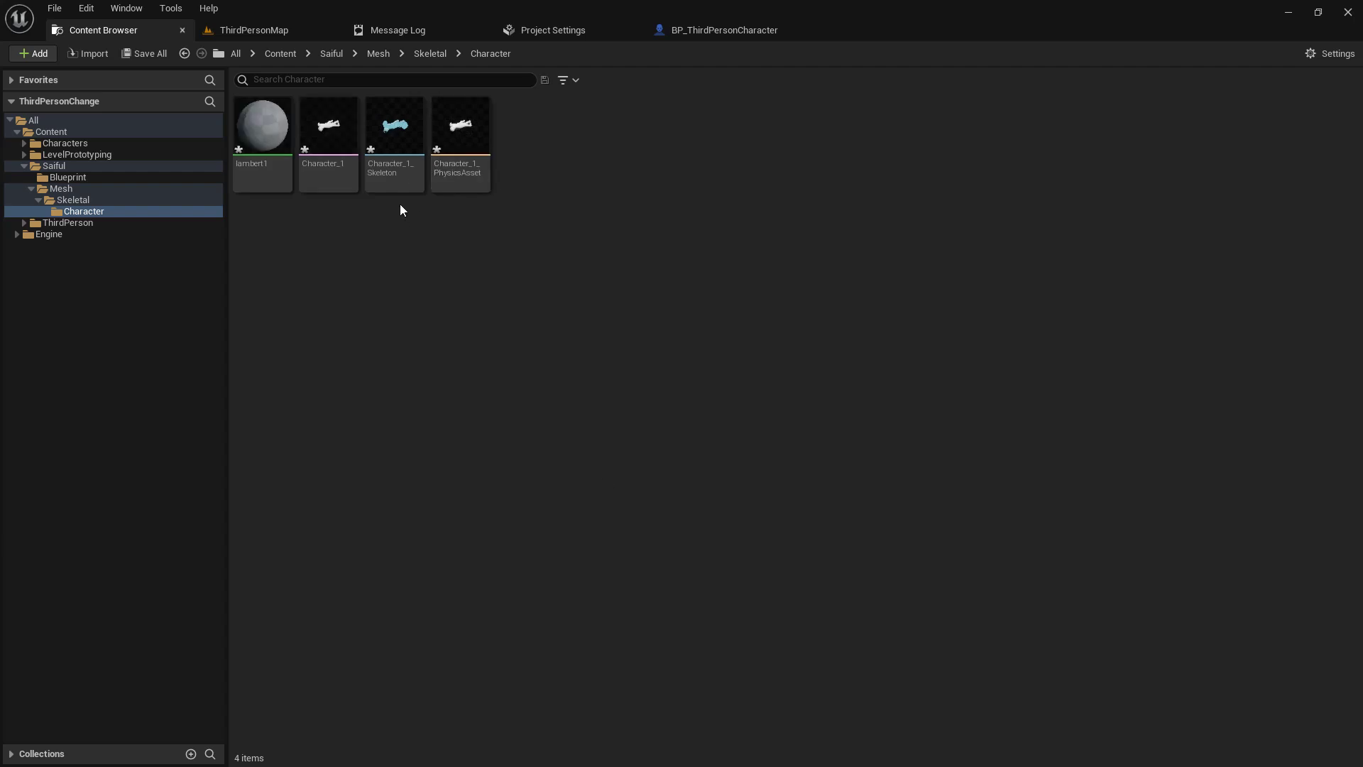
{"action": "left_click", "coordinate": [391, 181]}
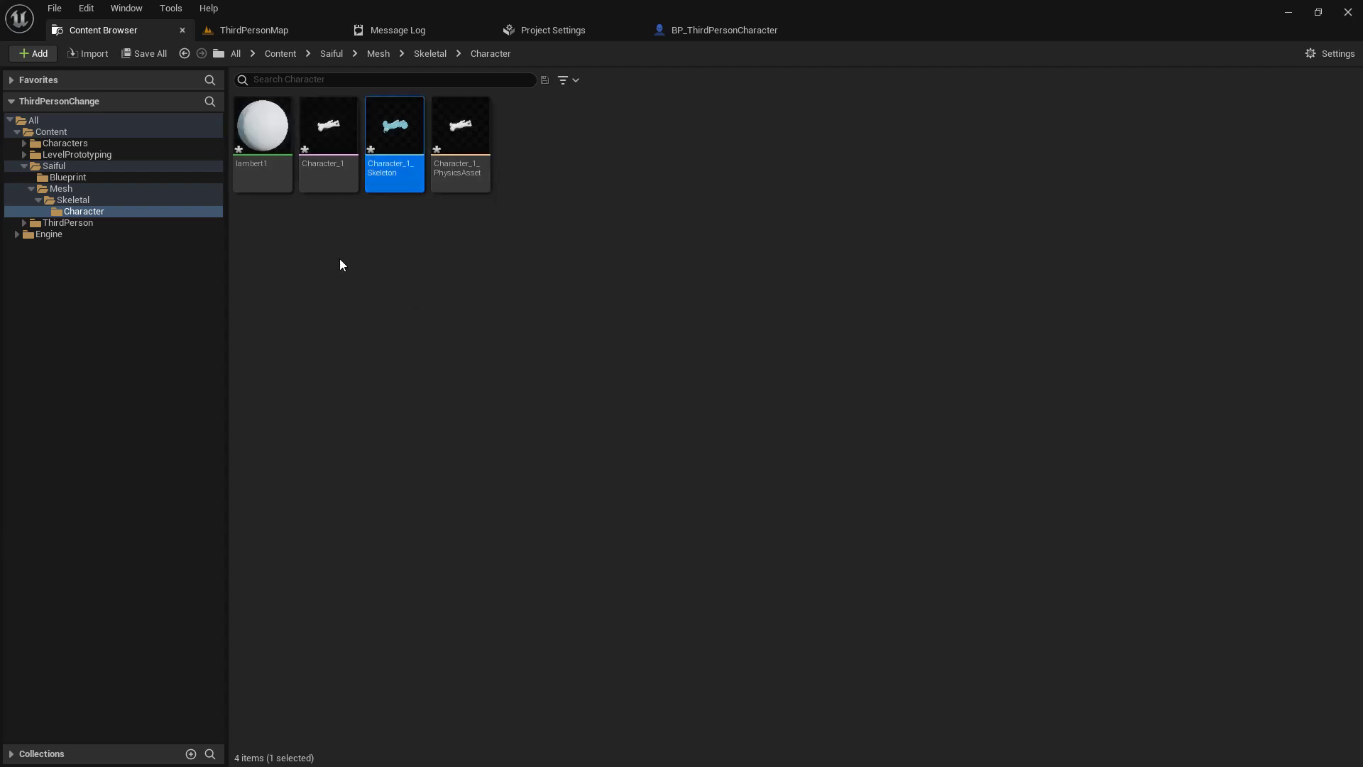
{"action": "left_click", "coordinate": [528, 361]}
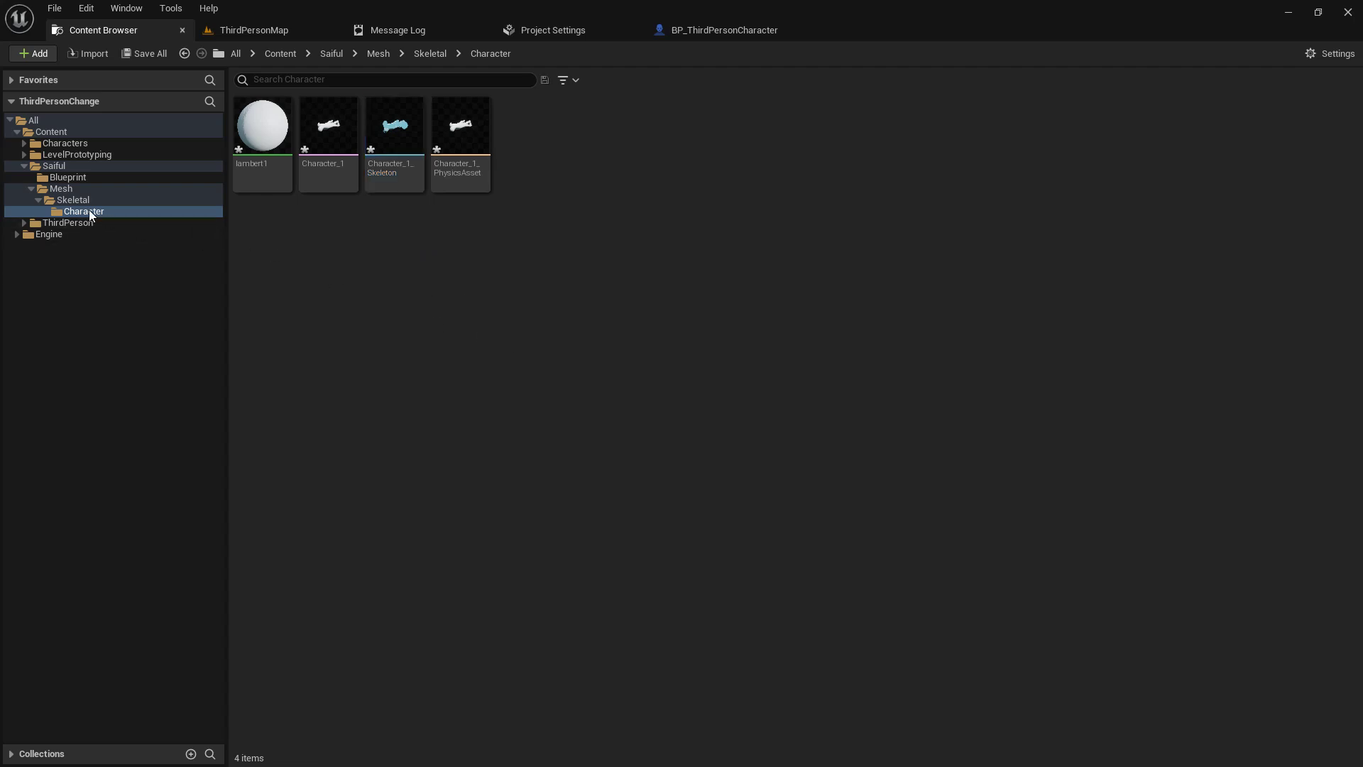
Create an Animation subfolder inside the personal folder, alongside Blueprint and Mesh
{"action": "right_click", "coordinate": [54, 168]}
{"action": "left_click", "coordinate": [80, 178]}
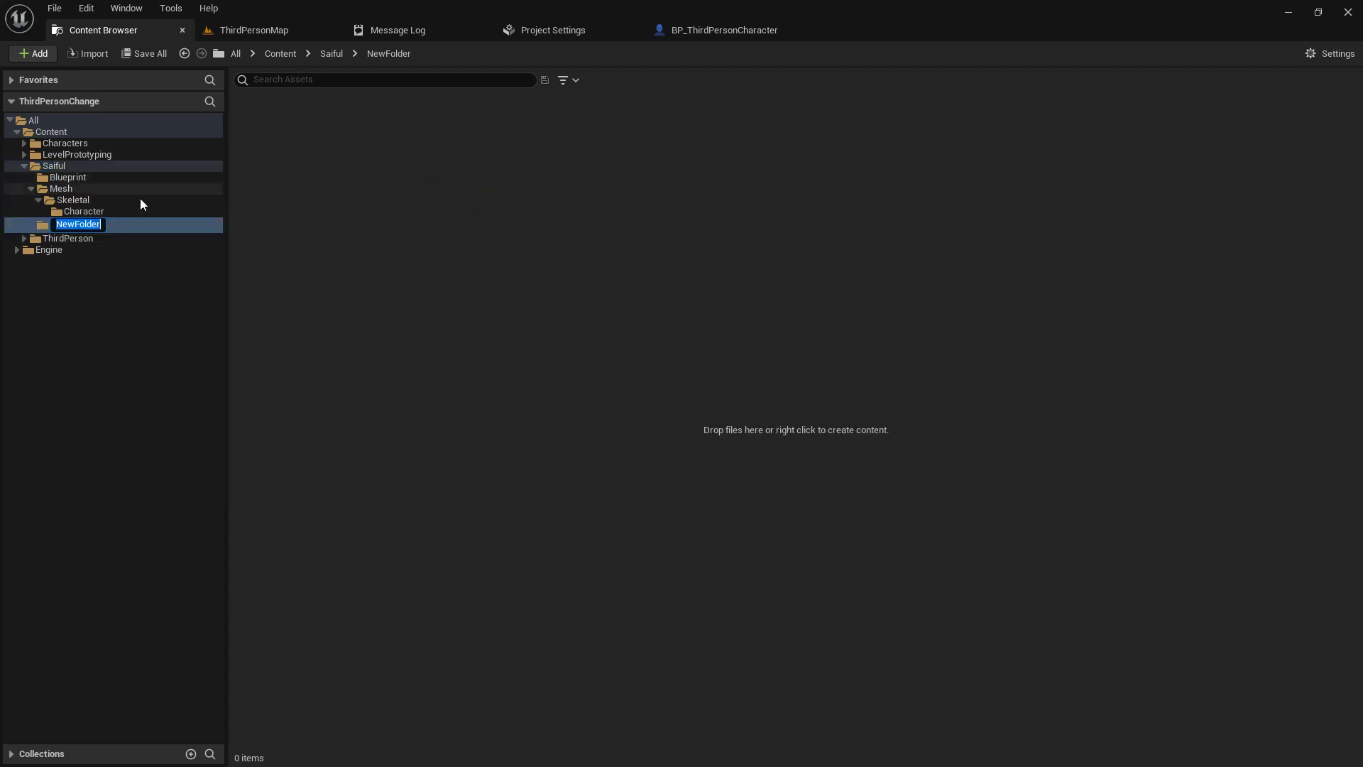
{"action": "type", "text": "Animation"}
{"action": "key", "text": "Return"}
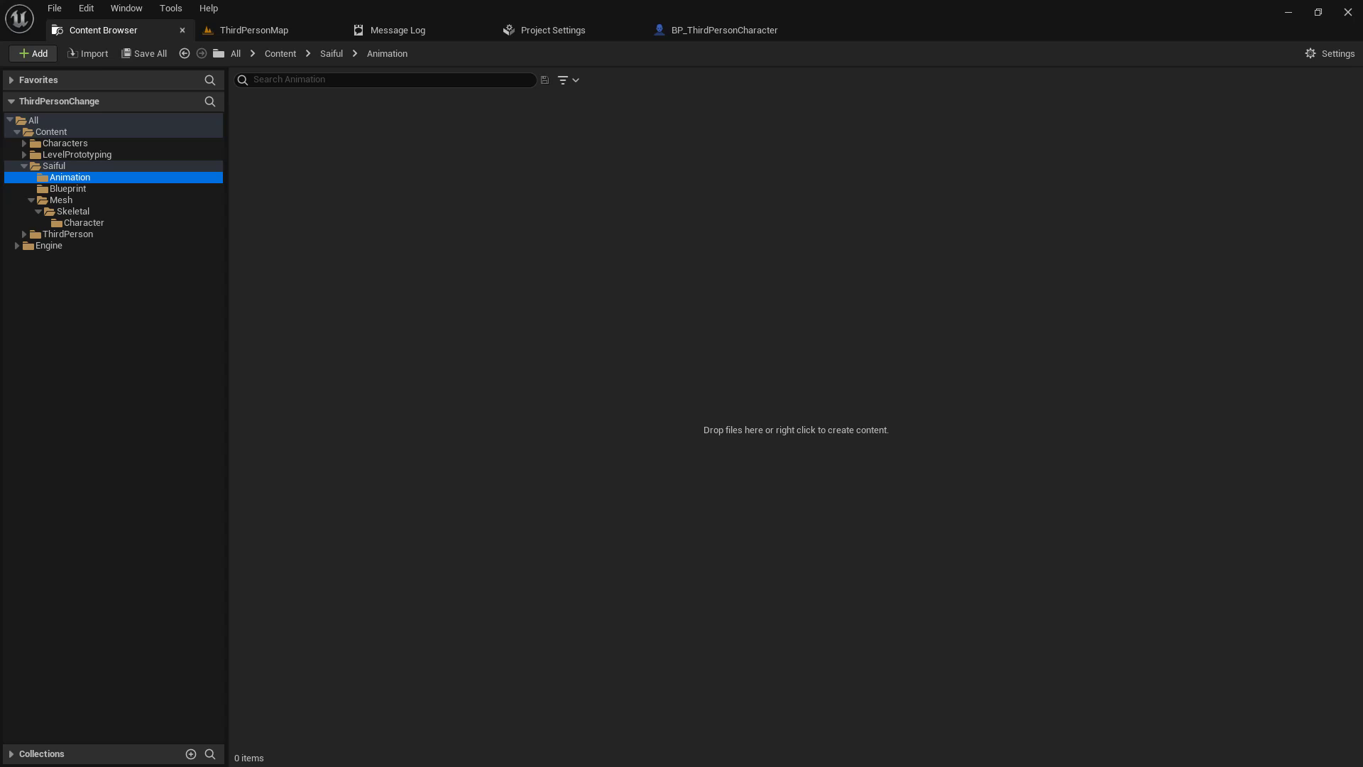
Import the Idle FBX animation into the personal Animation folder using Character_1_Skeleton as its skeleton
{"action": "left_click", "coordinate": [92, 223]}
{"action": "left_click", "coordinate": [391, 179]}
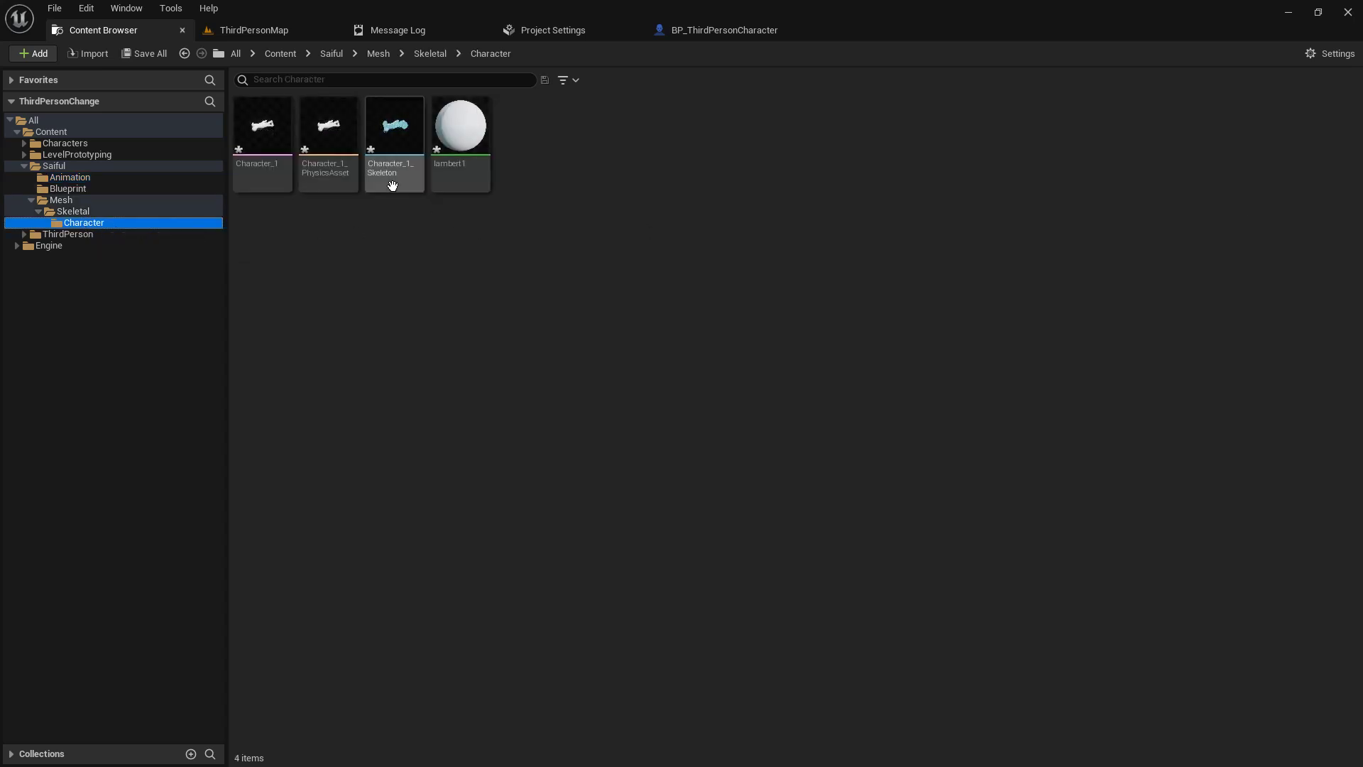
{"action": "left_click", "coordinate": [69, 177]}
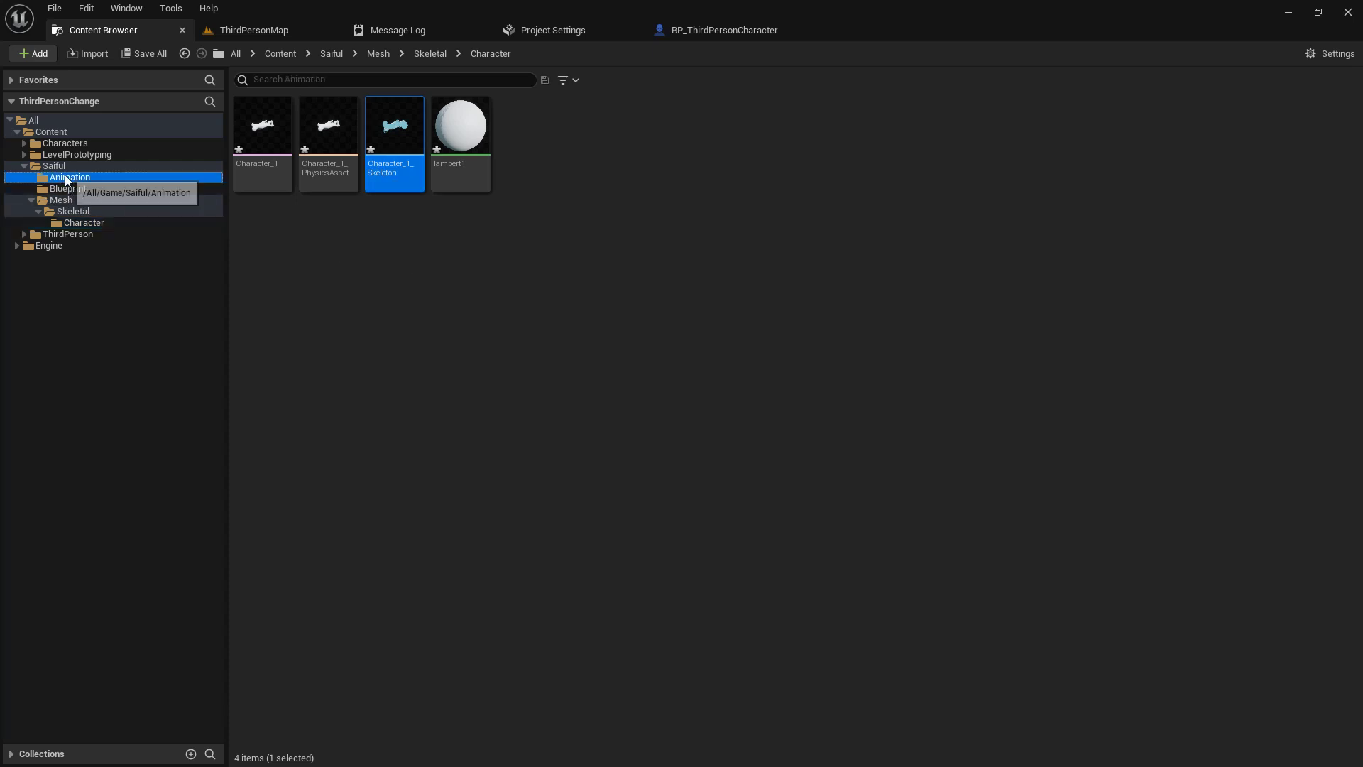
{"action": "left_click_drag", "start_coordinate": [558, 269], "coordinate": [559, 276]}
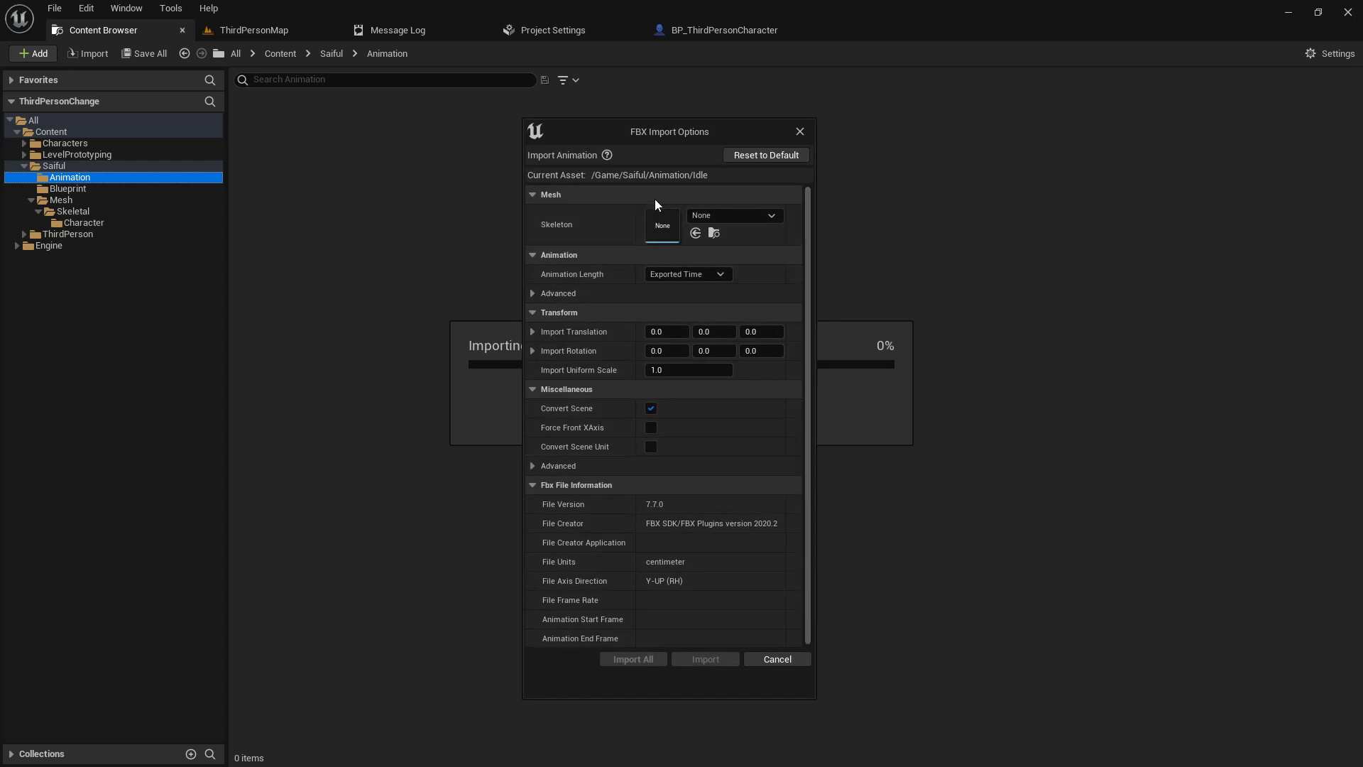
{"action": "left_click", "coordinate": [709, 217]}
{"action": "left_click", "coordinate": [753, 344]}
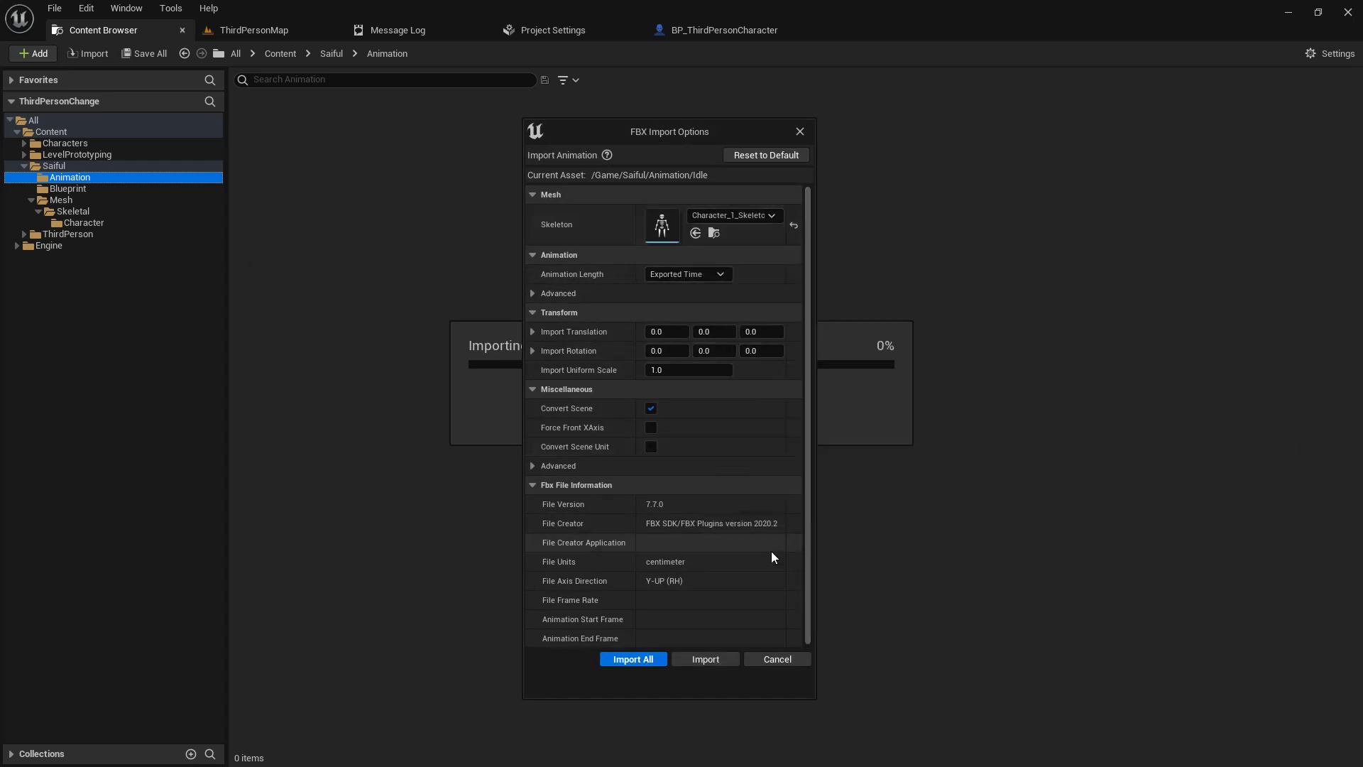
{"action": "left_click", "coordinate": [696, 658]}
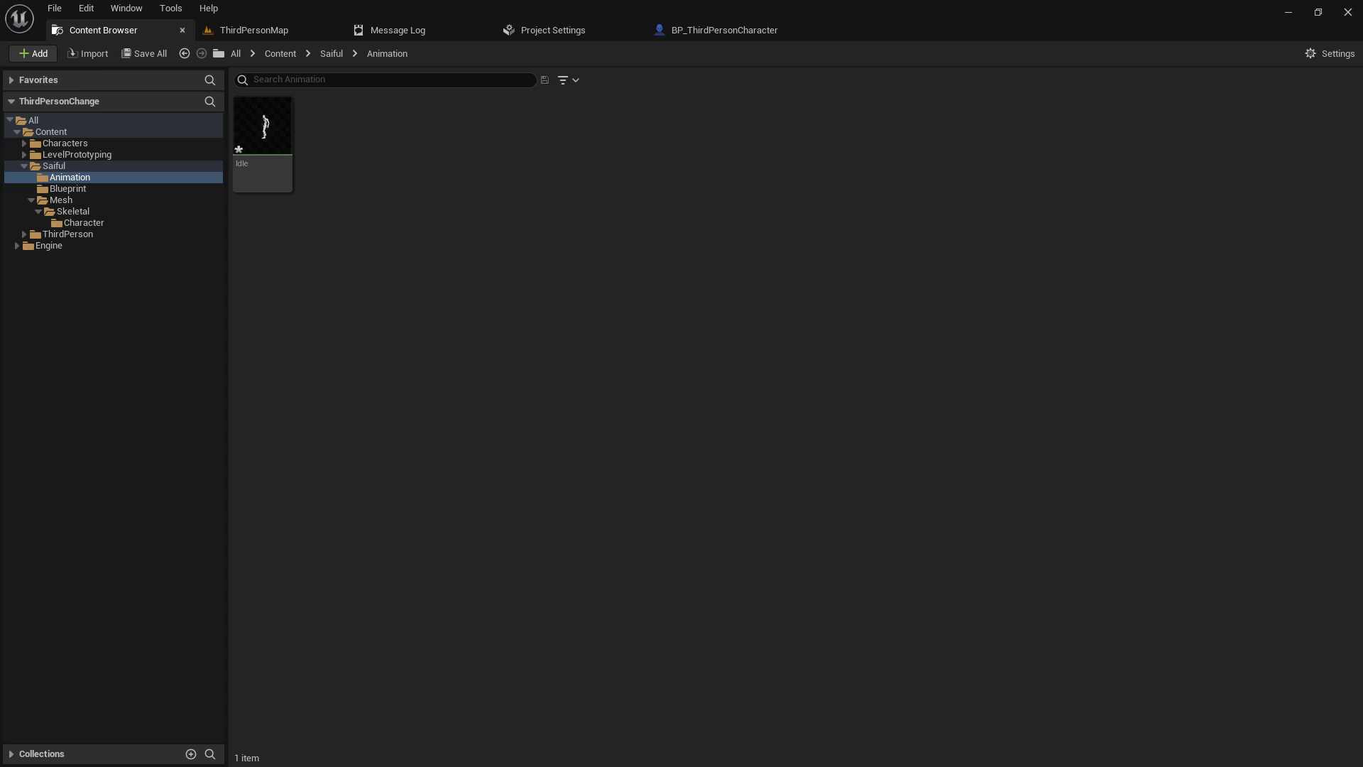
Import the Walking FBX animation into the same Animation folder with Character_1_Skeleton assigned
{"action": "left_click_drag", "start_coordinate": [530, 347], "coordinate": [446, 270]}
{"action": "left_click", "coordinate": [710, 215]}
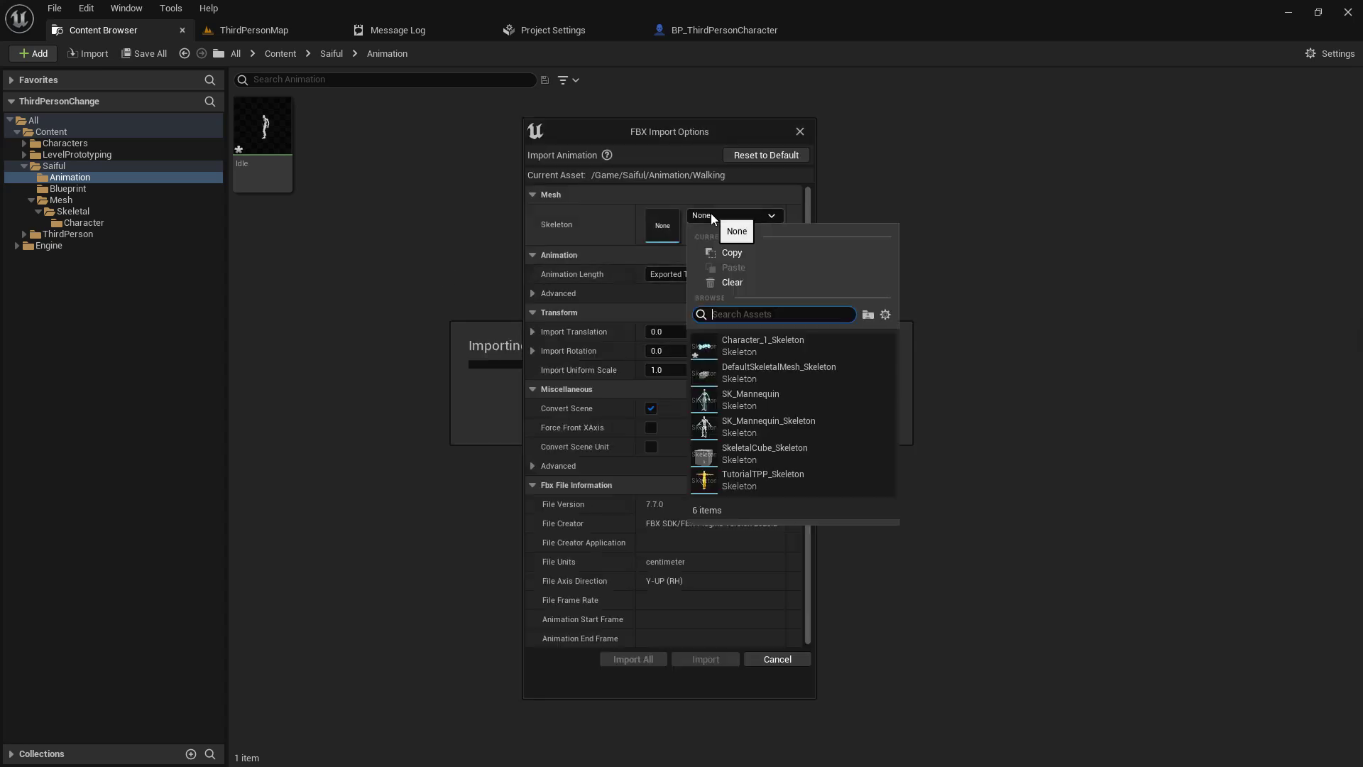
{"action": "left_click", "coordinate": [739, 344]}
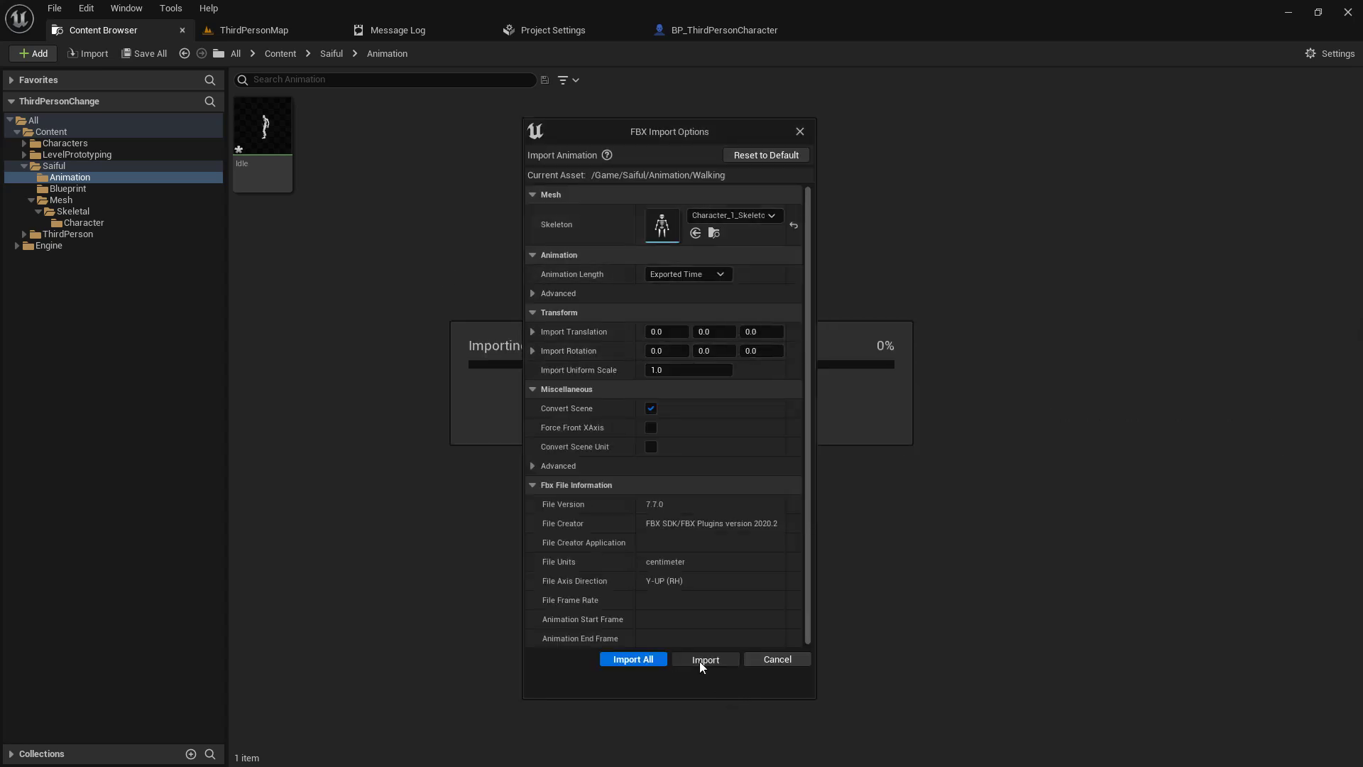
{"action": "left_click", "coordinate": [705, 660]}
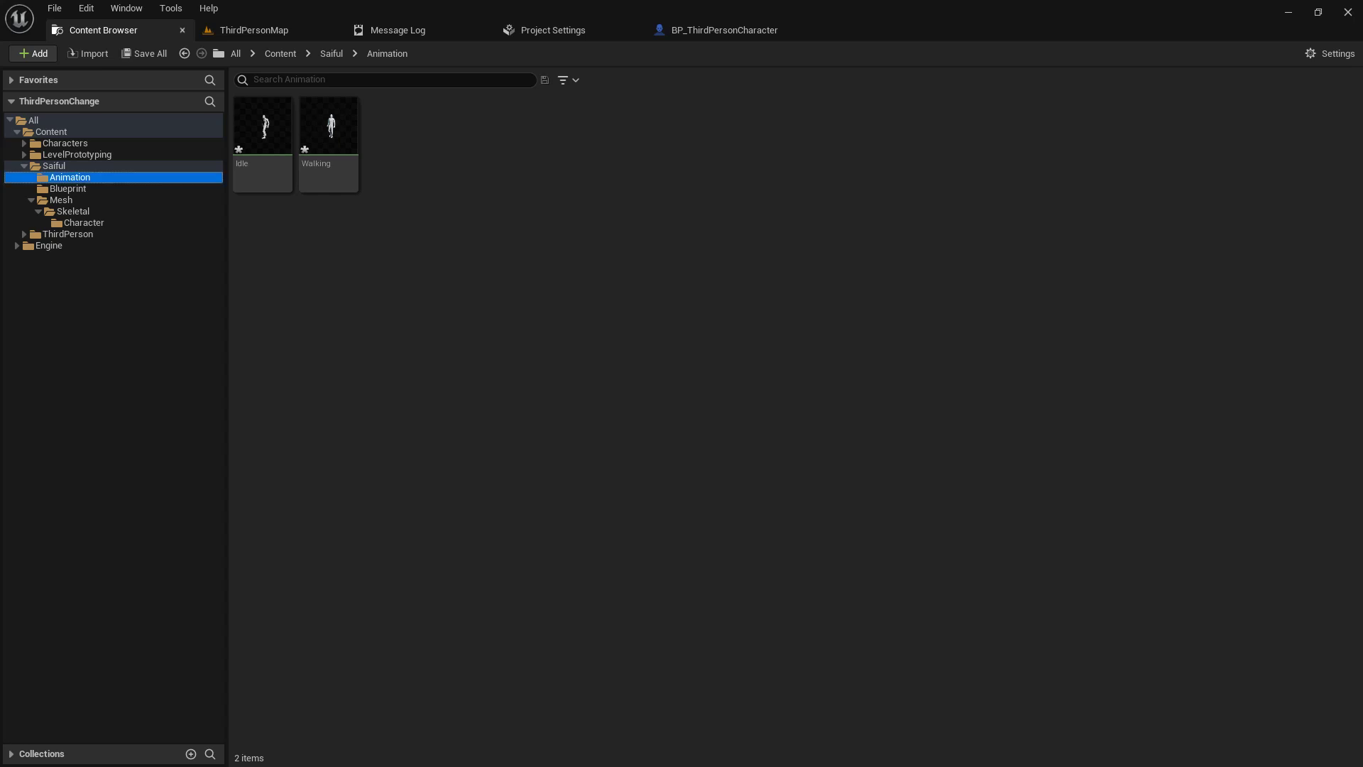
Import the Running FBX animation into the Animation folder with Character_1_Skeleton assigned
{"action": "left_click_drag", "start_coordinate": [462, 293], "coordinate": [462, 293]}
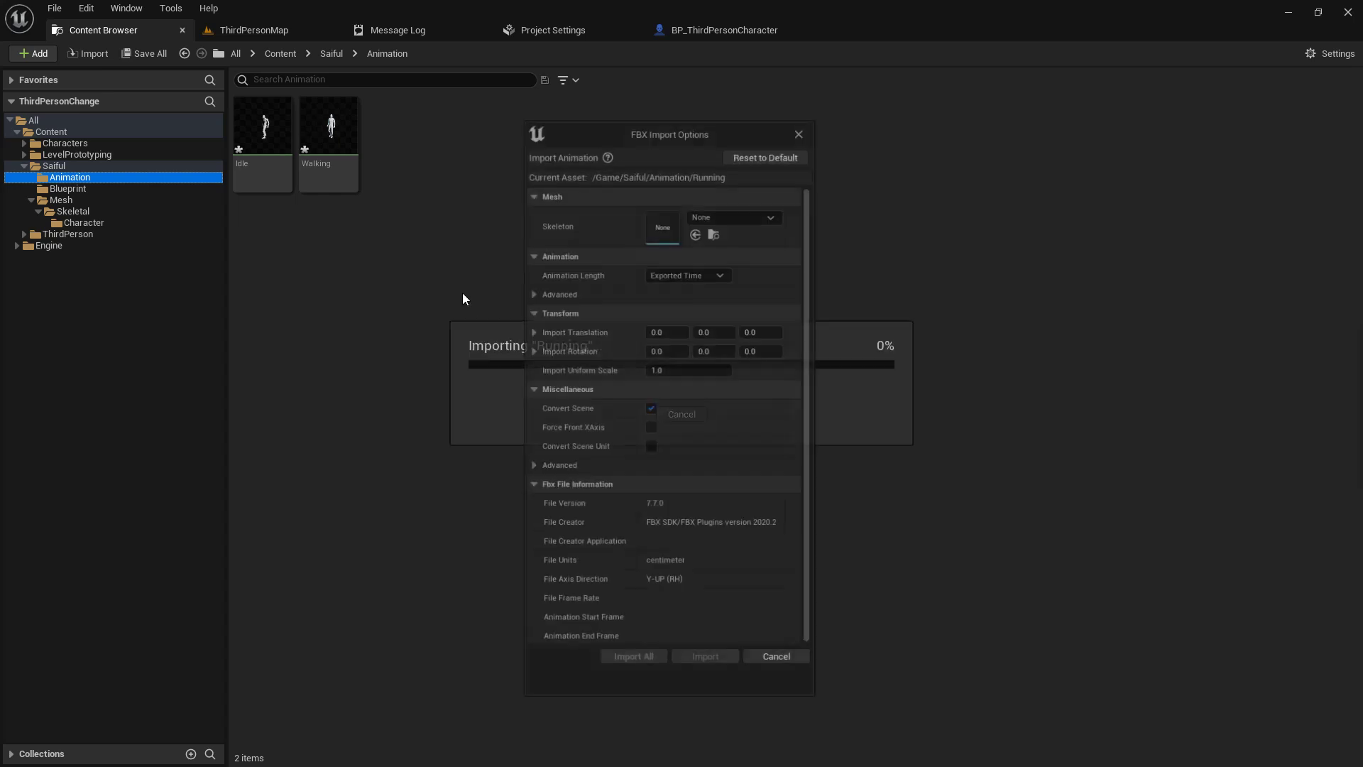
{"action": "left_click", "coordinate": [701, 216]}
{"action": "left_click", "coordinate": [737, 339]}
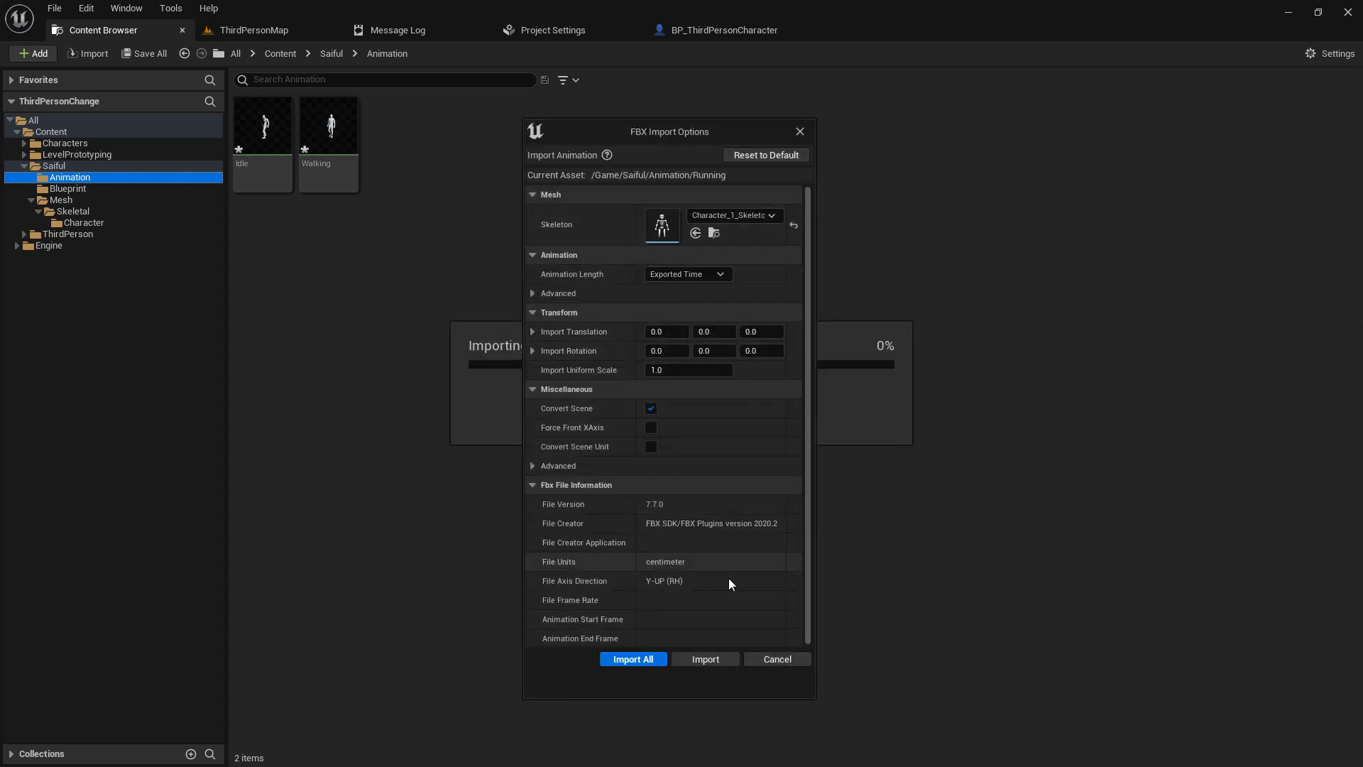
{"action": "left_click", "coordinate": [703, 658]}
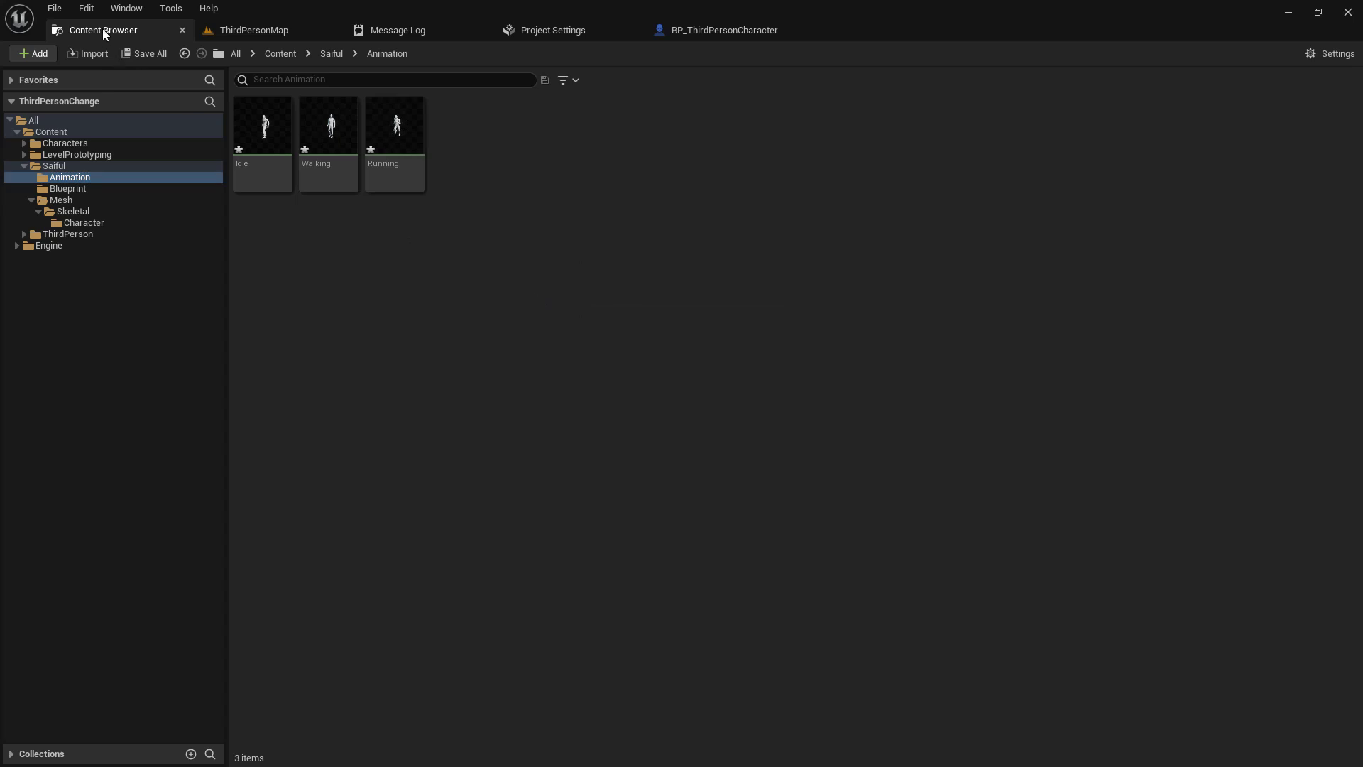
Save all unsaved content, including the imported character assets and the Idle, Walking and Running animations
{"action": "left_click", "coordinate": [278, 31]}
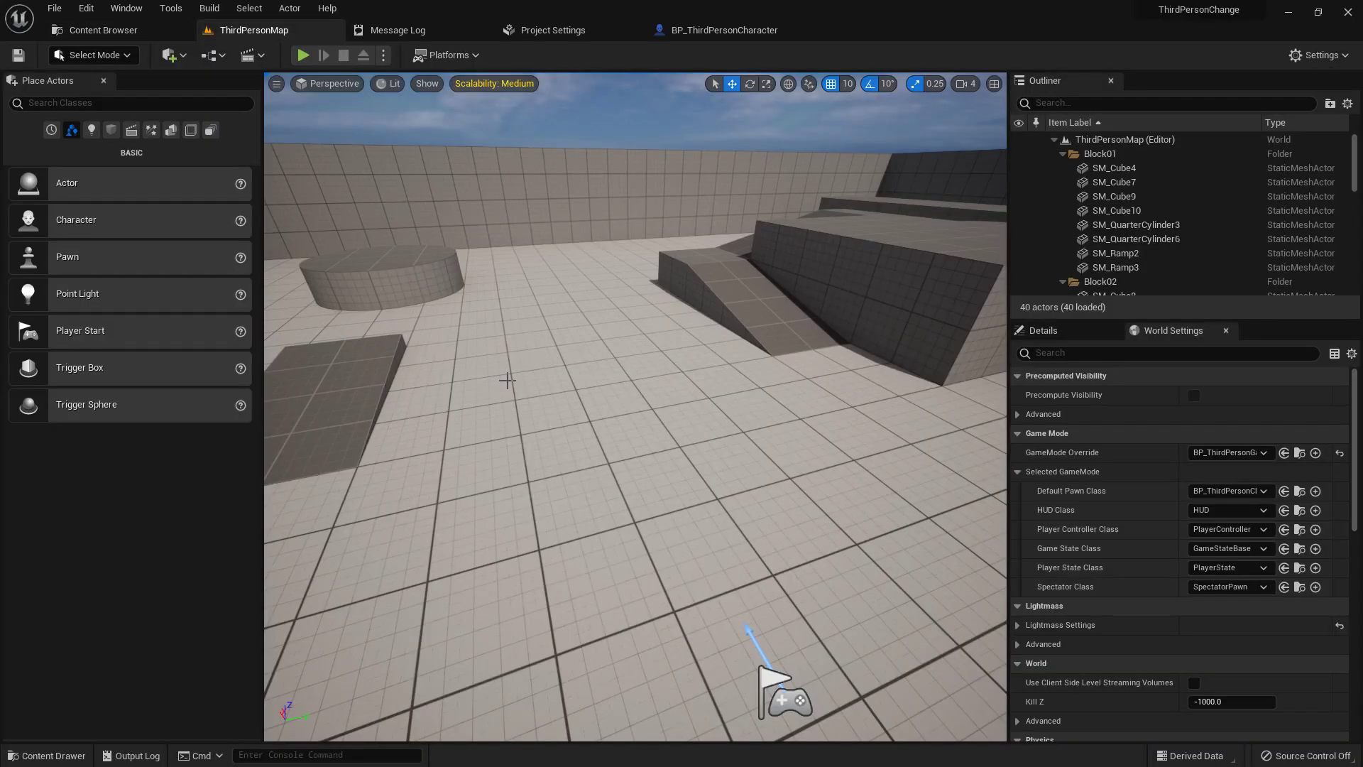
{"action": "key", "text": "ctrl+space"}
{"action": "left_click", "coordinate": [152, 374]}
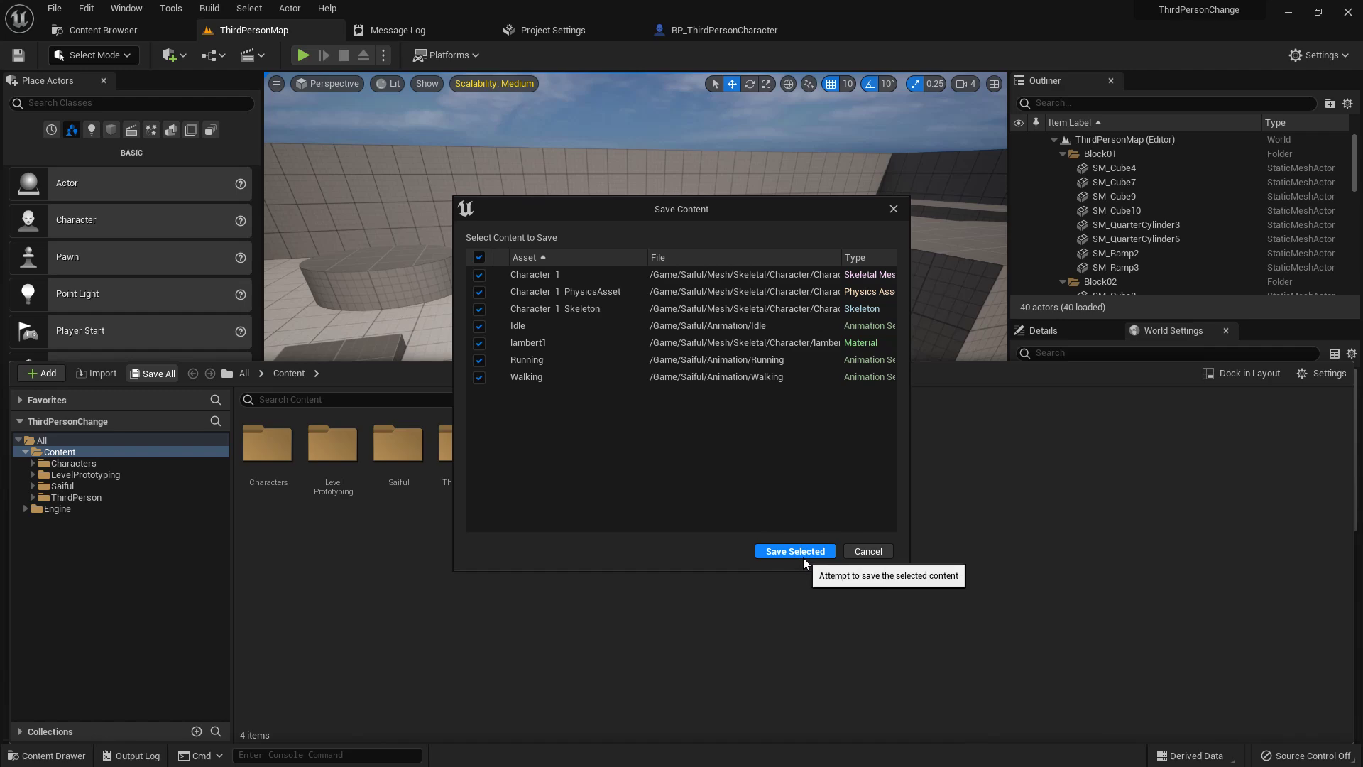
{"action": "left_click", "coordinate": [796, 551]}
{"action": "left_click", "coordinate": [707, 31]}
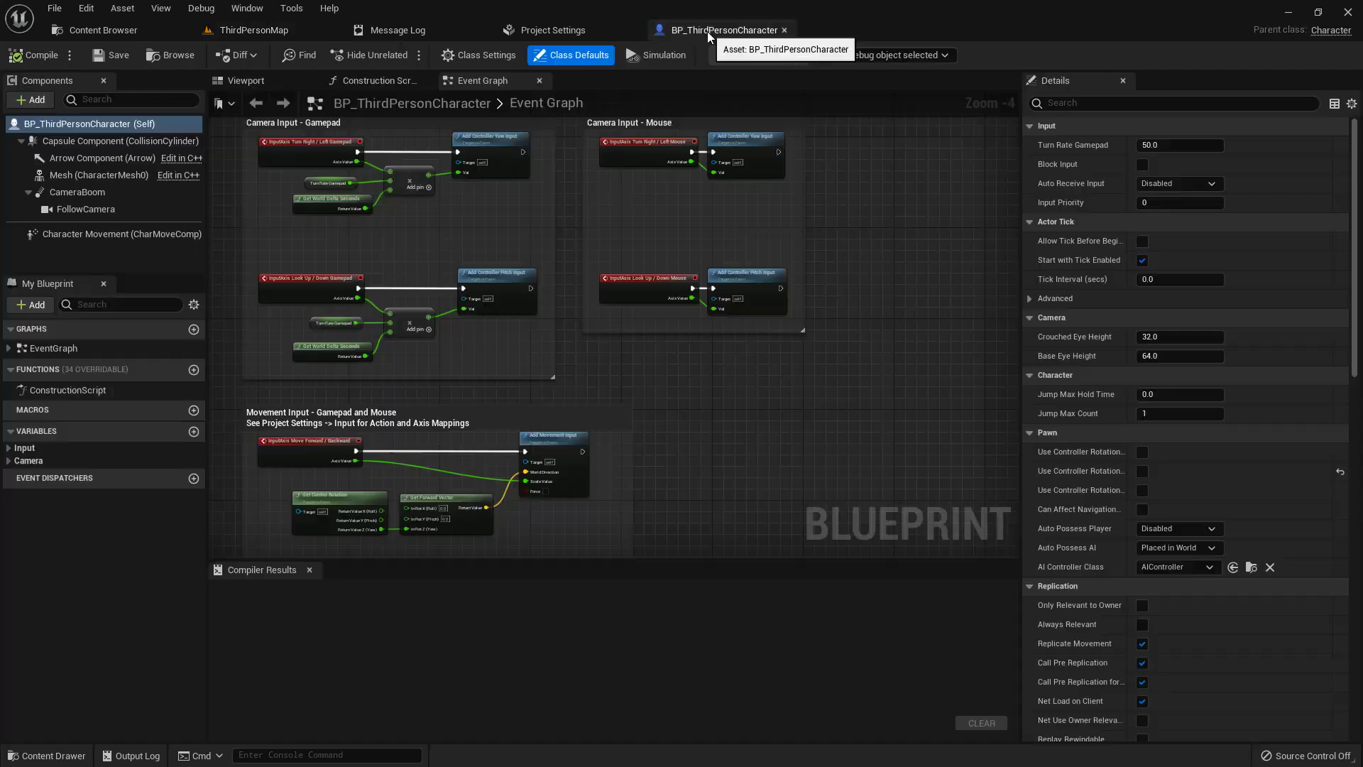
{"action": "left_click", "coordinate": [447, 30]}
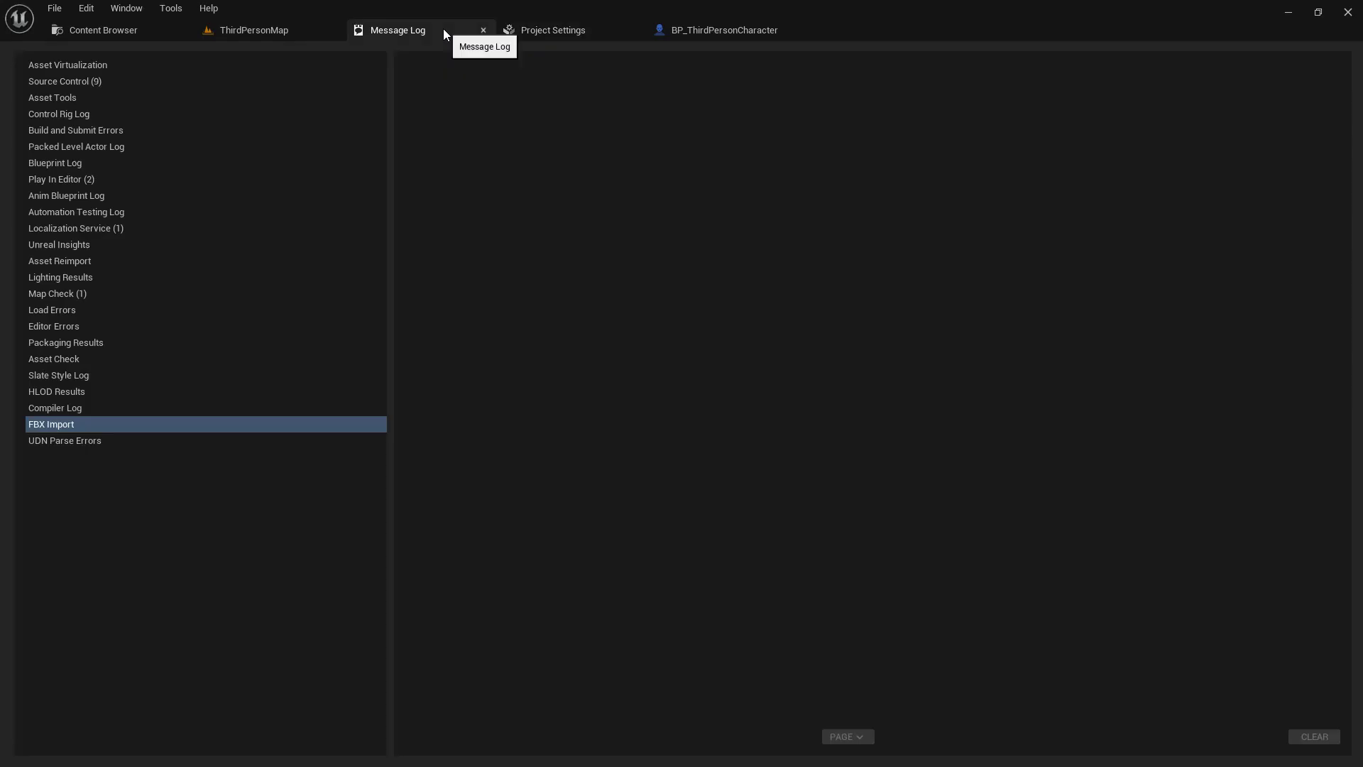
{"action": "left_click", "coordinate": [122, 30]}
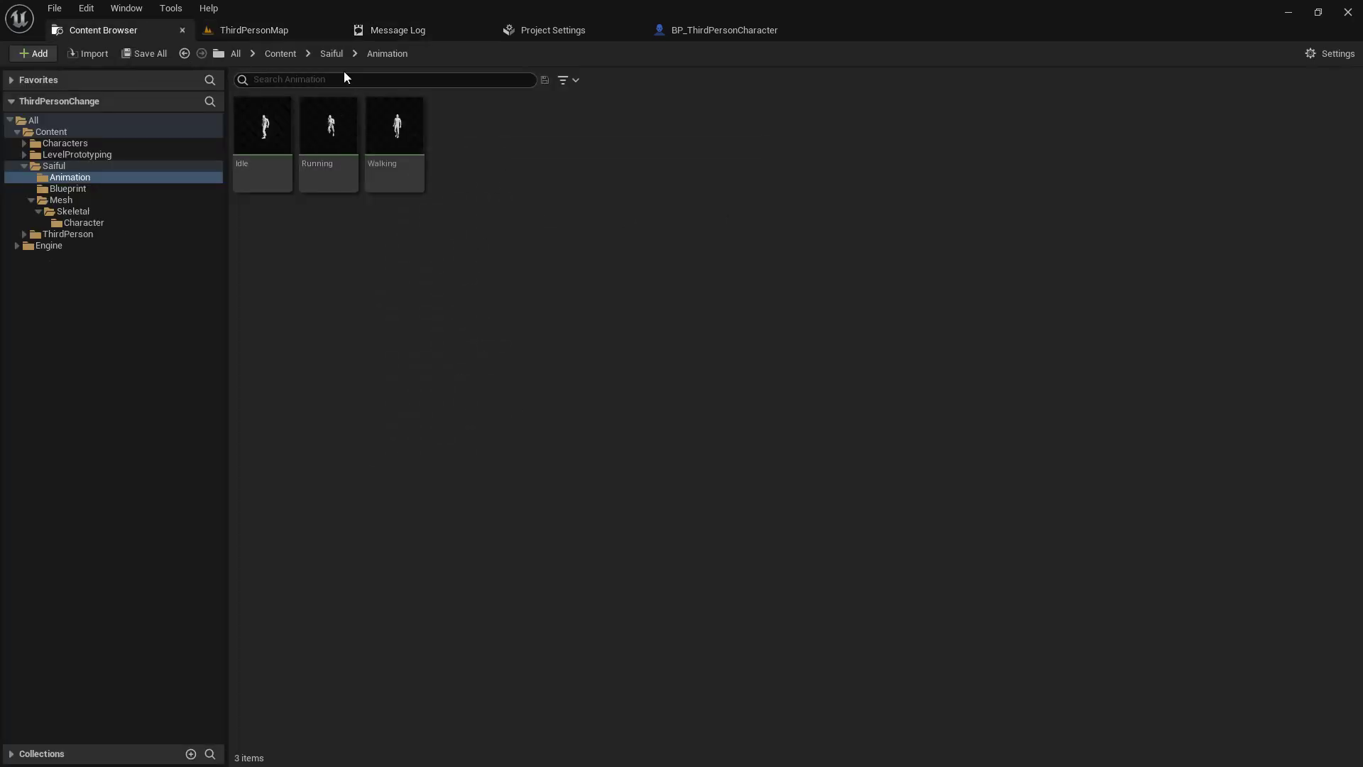
{"action": "left_click", "coordinate": [275, 30]}
{"action": "left_click", "coordinate": [399, 29]}
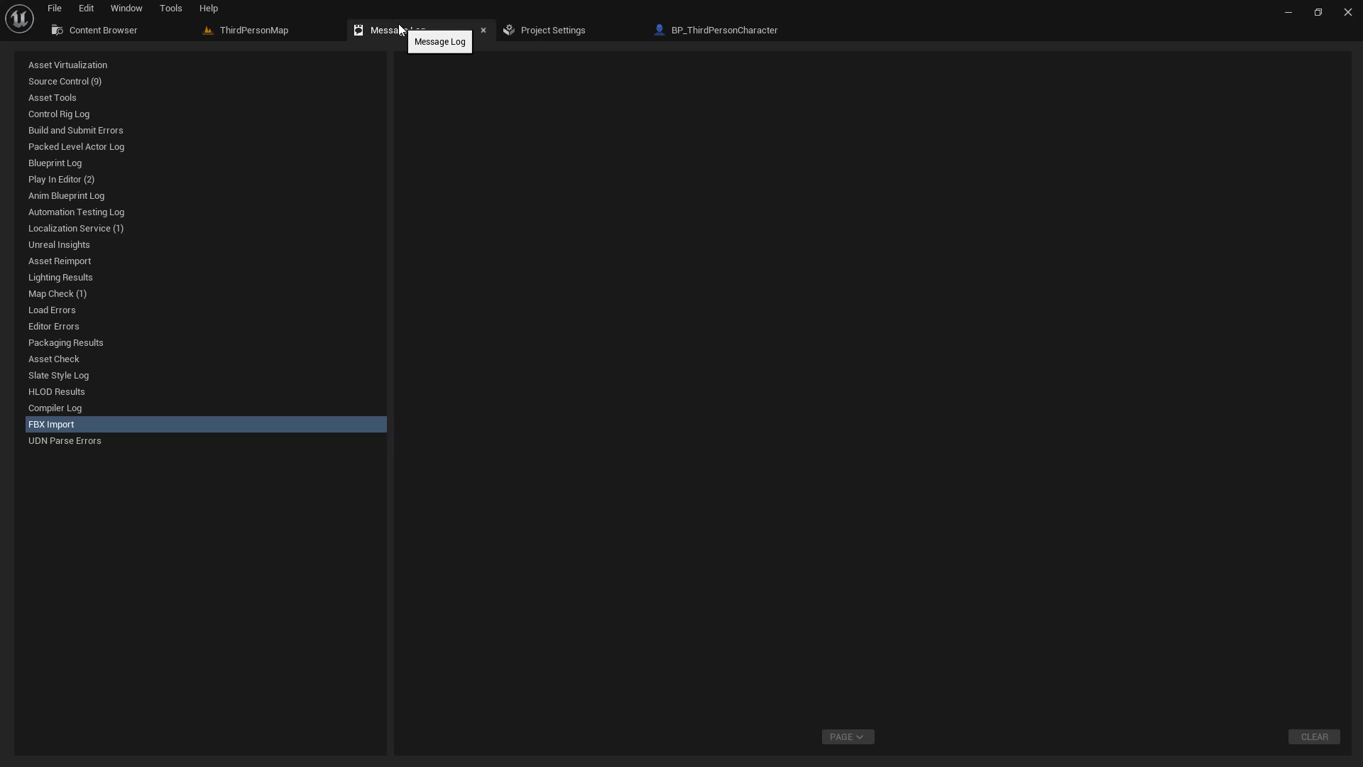
{"action": "left_click", "coordinate": [550, 33]}
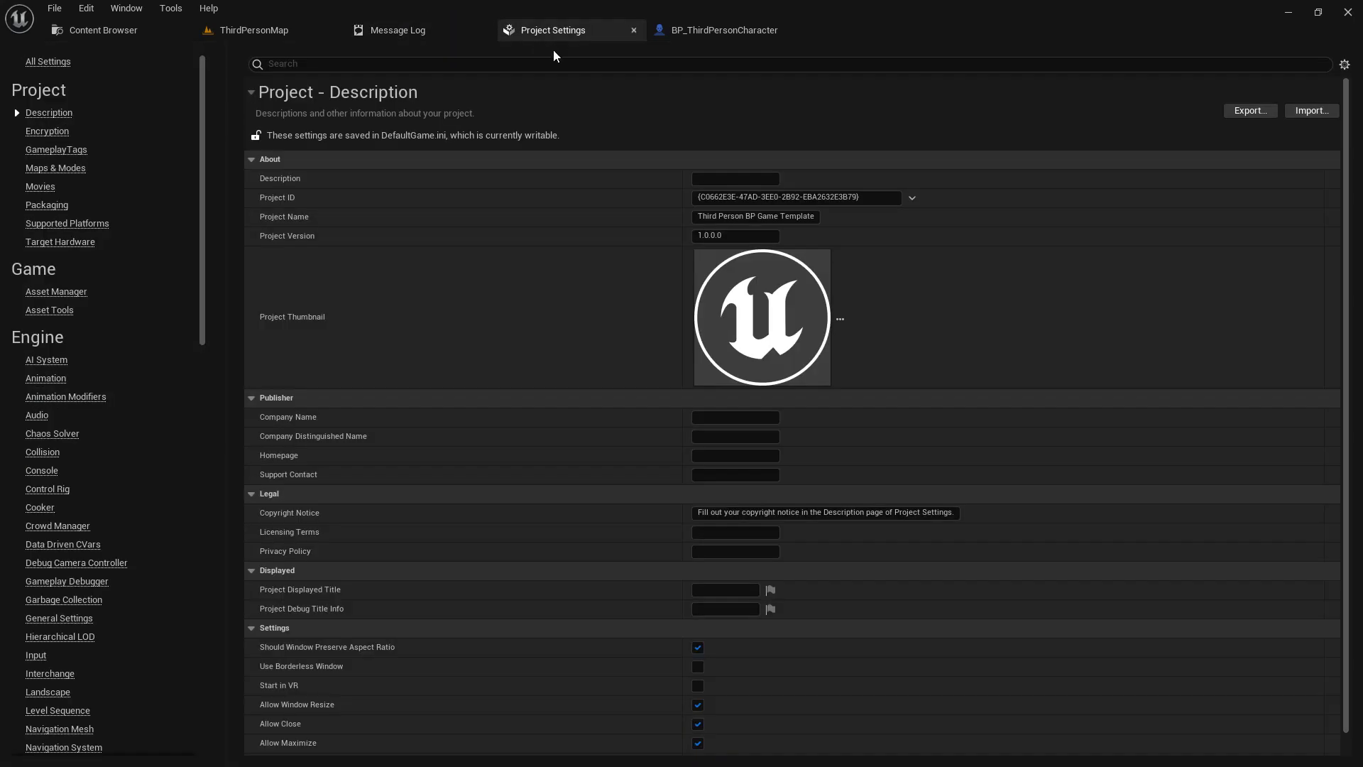
{"action": "left_click", "coordinate": [235, 27]}
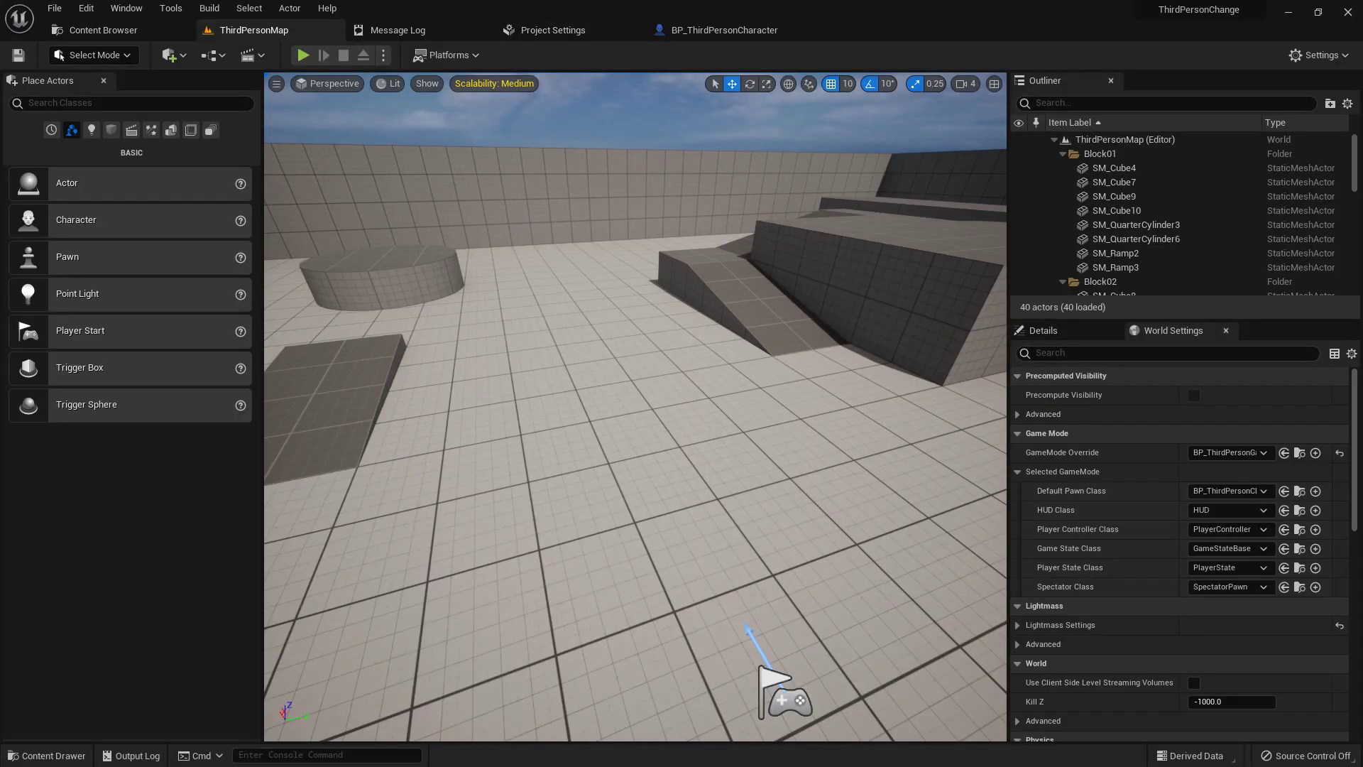
Open the imported Idle animation from the personal Animation folder, preview it on the character and close it
{"action": "key", "text": "ctrl+space"}
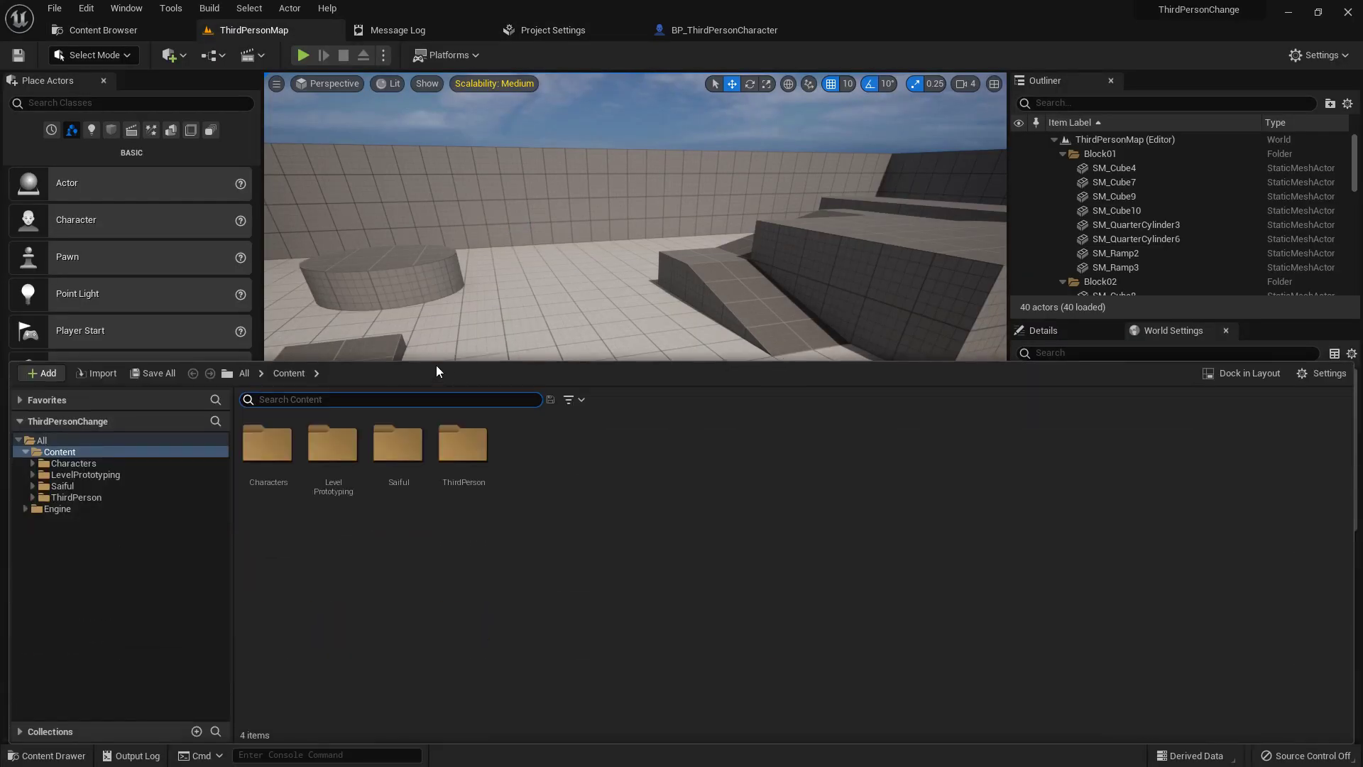
{"action": "left_click", "coordinate": [62, 485]}
{"action": "double_click", "coordinate": [268, 446]}
{"action": "left_click", "coordinate": [278, 464]}
{"action": "double_click", "coordinate": [279, 464]}
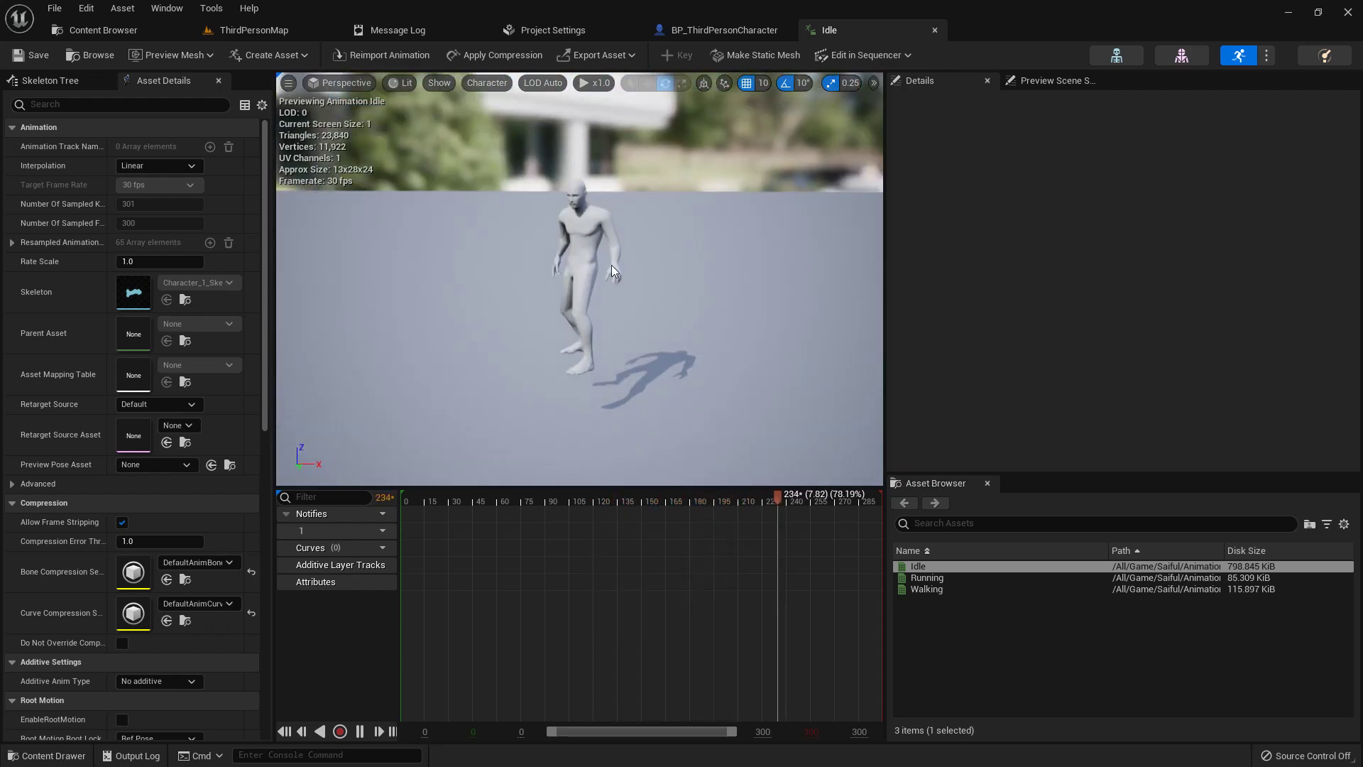
{"action": "left_click", "coordinate": [935, 30]}
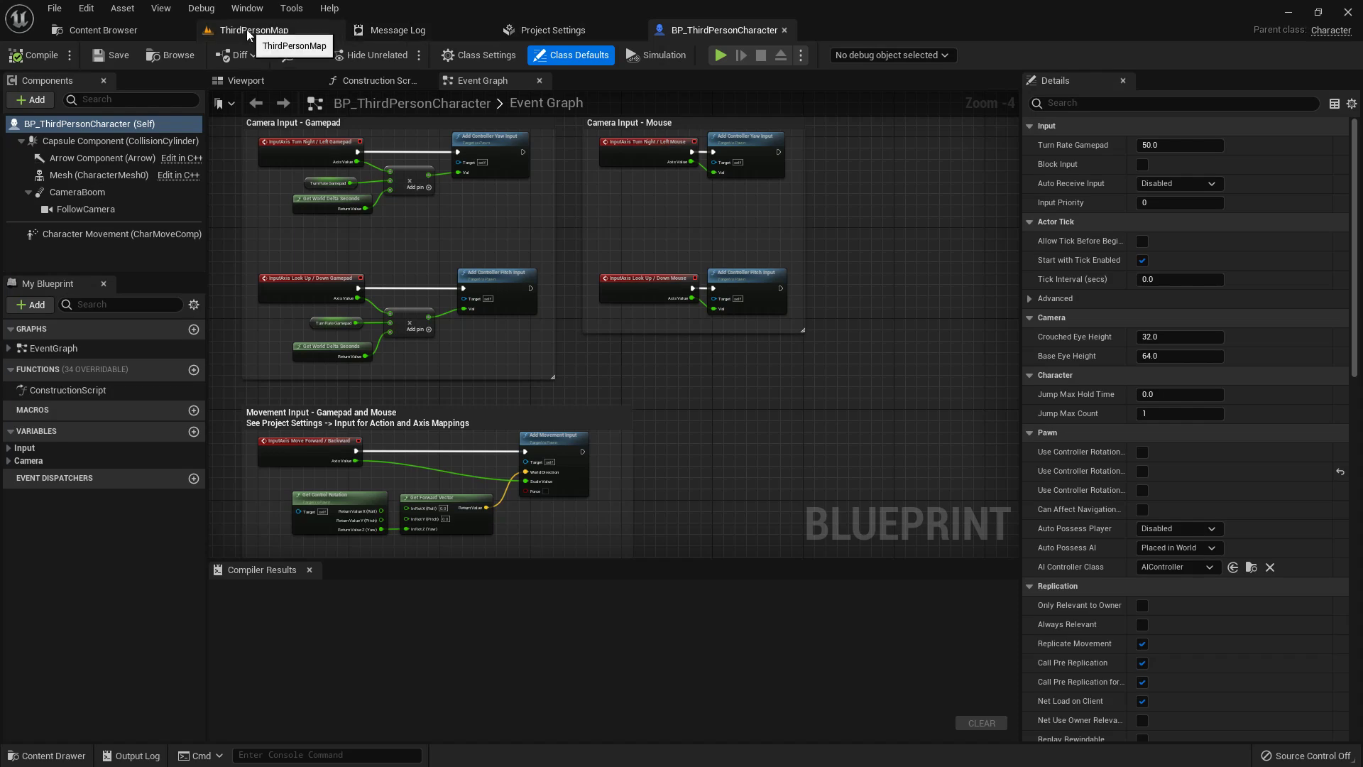
Inspect the Mesh component of BP_ThirdPersonCharacter in its viewport and locate its assigned Anim Class asset among the project content
{"action": "left_click", "coordinate": [246, 80]}
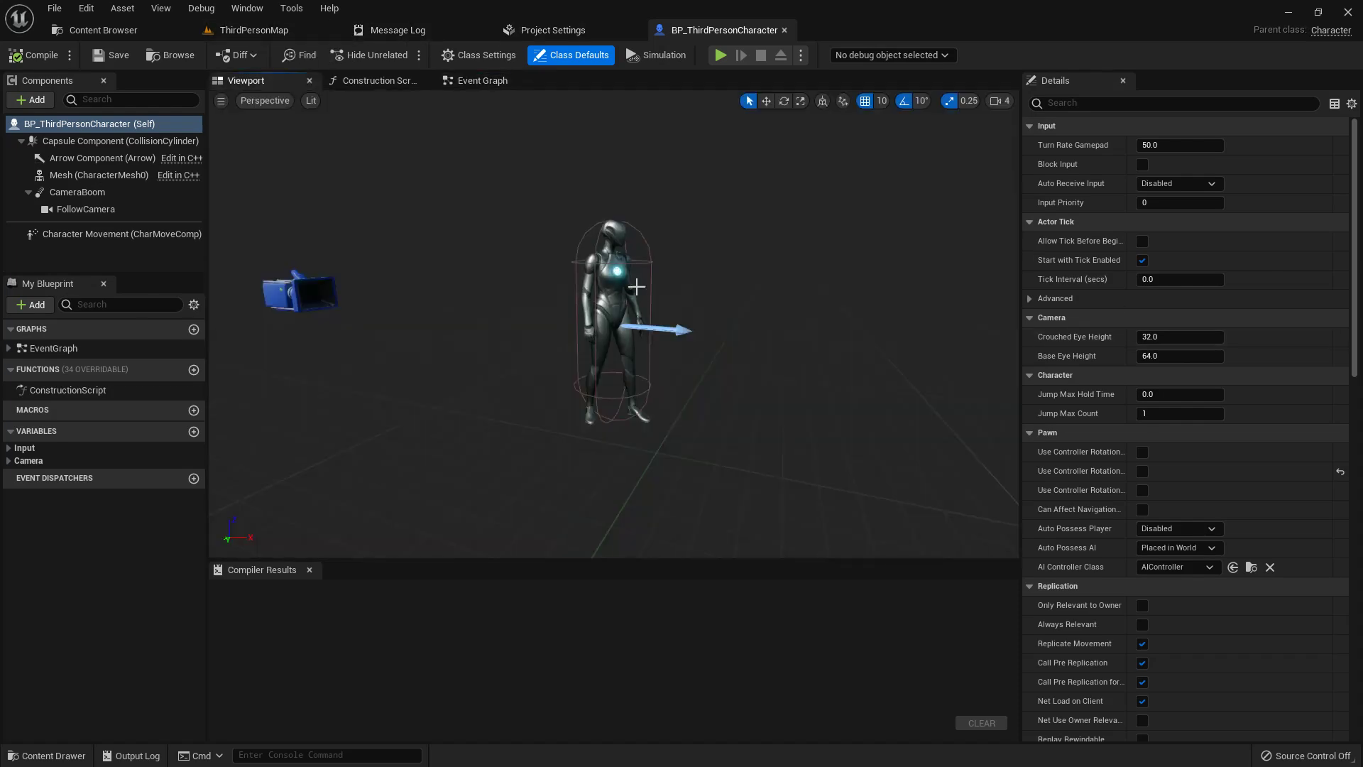
{"action": "left_click", "coordinate": [99, 175]}
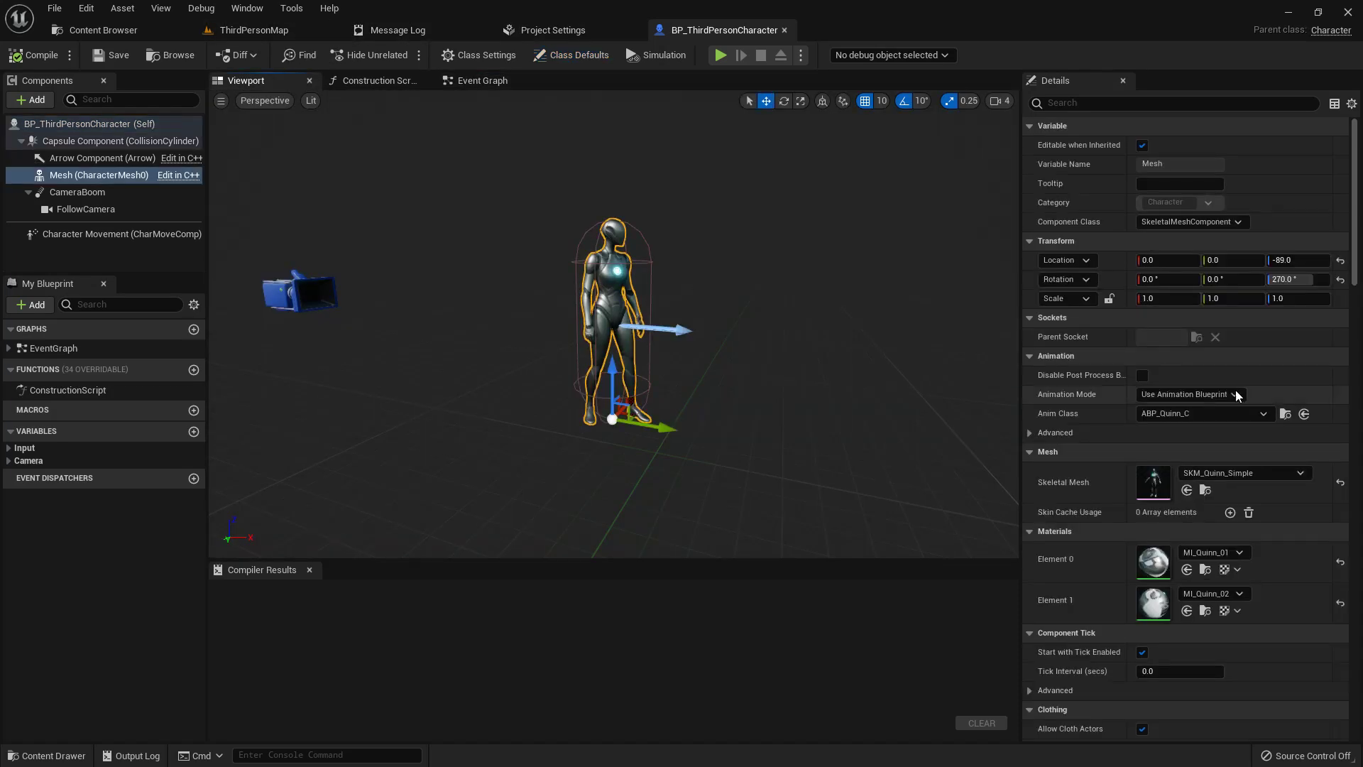
{"action": "left_click", "coordinate": [1285, 413]}
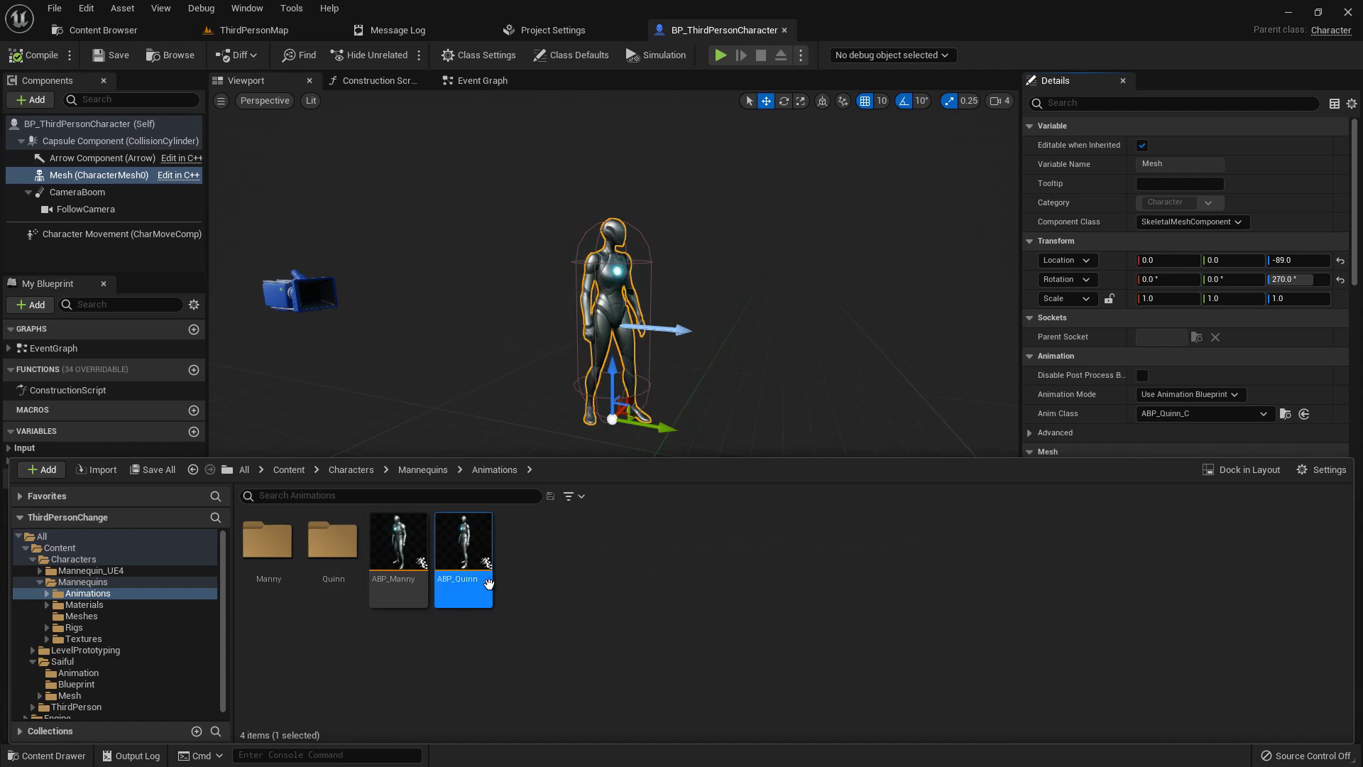
Create a Blend Space 1D for Character_1_Skeleton in the personal folder's Blueprint subfolder
{"action": "left_click", "coordinate": [40, 582]}
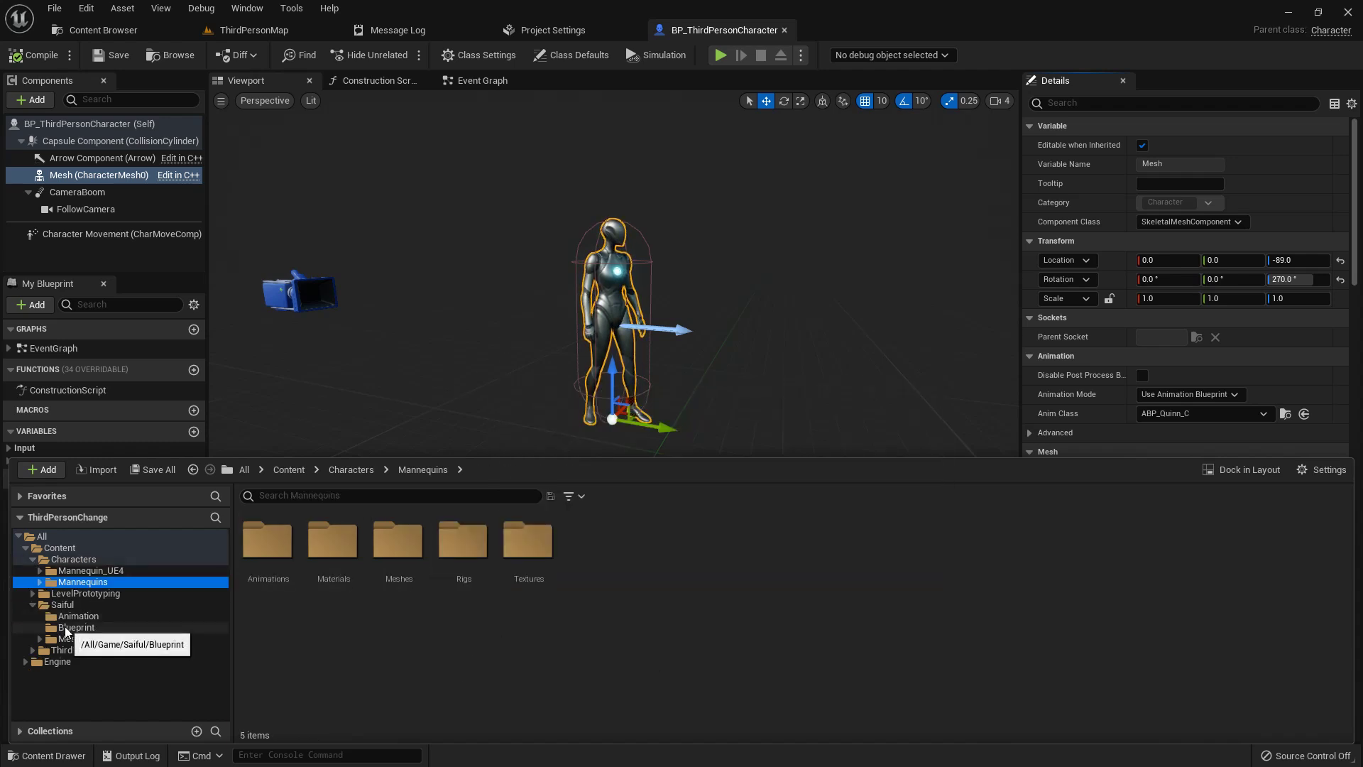
{"action": "left_click", "coordinate": [72, 628]}
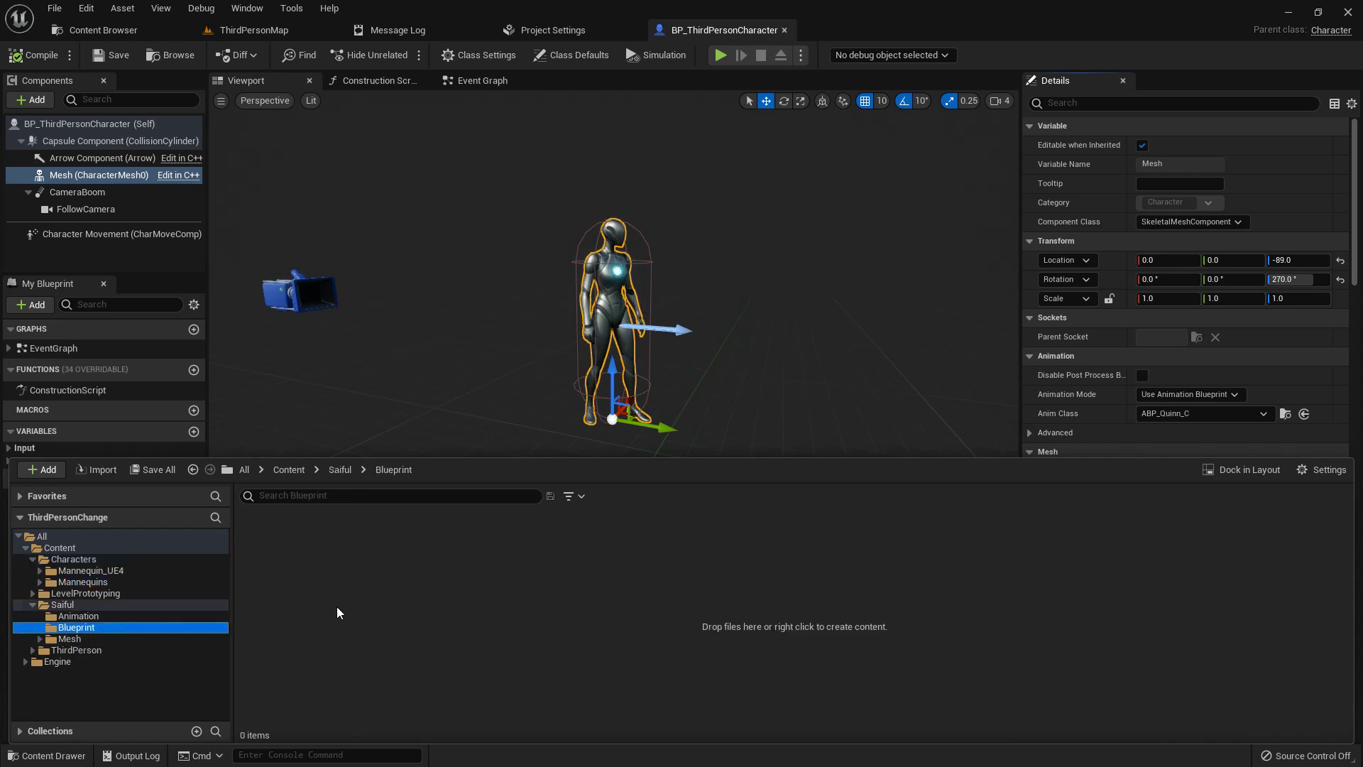
{"action": "right_click", "coordinate": [313, 598]}
{"action": "mouse_move", "coordinate": [398, 346]}
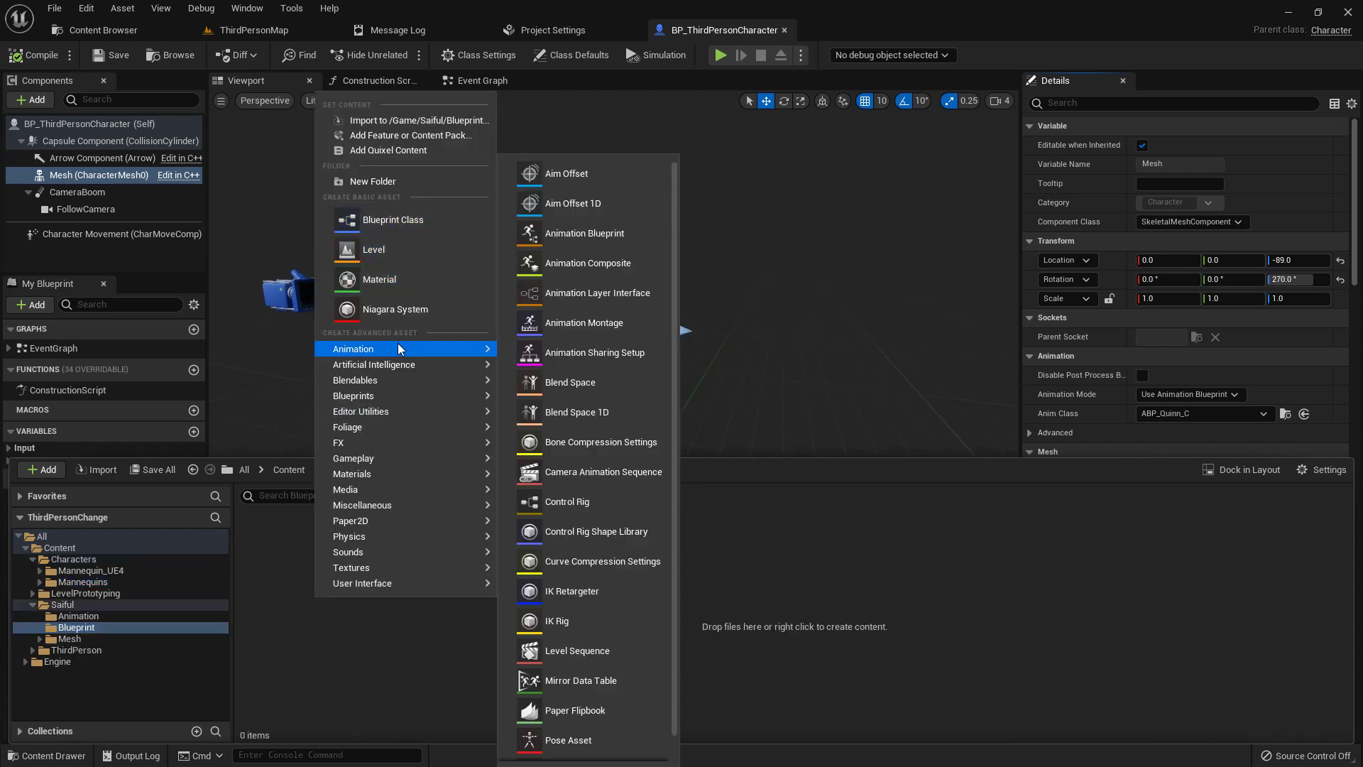
{"action": "left_click", "coordinate": [605, 416]}
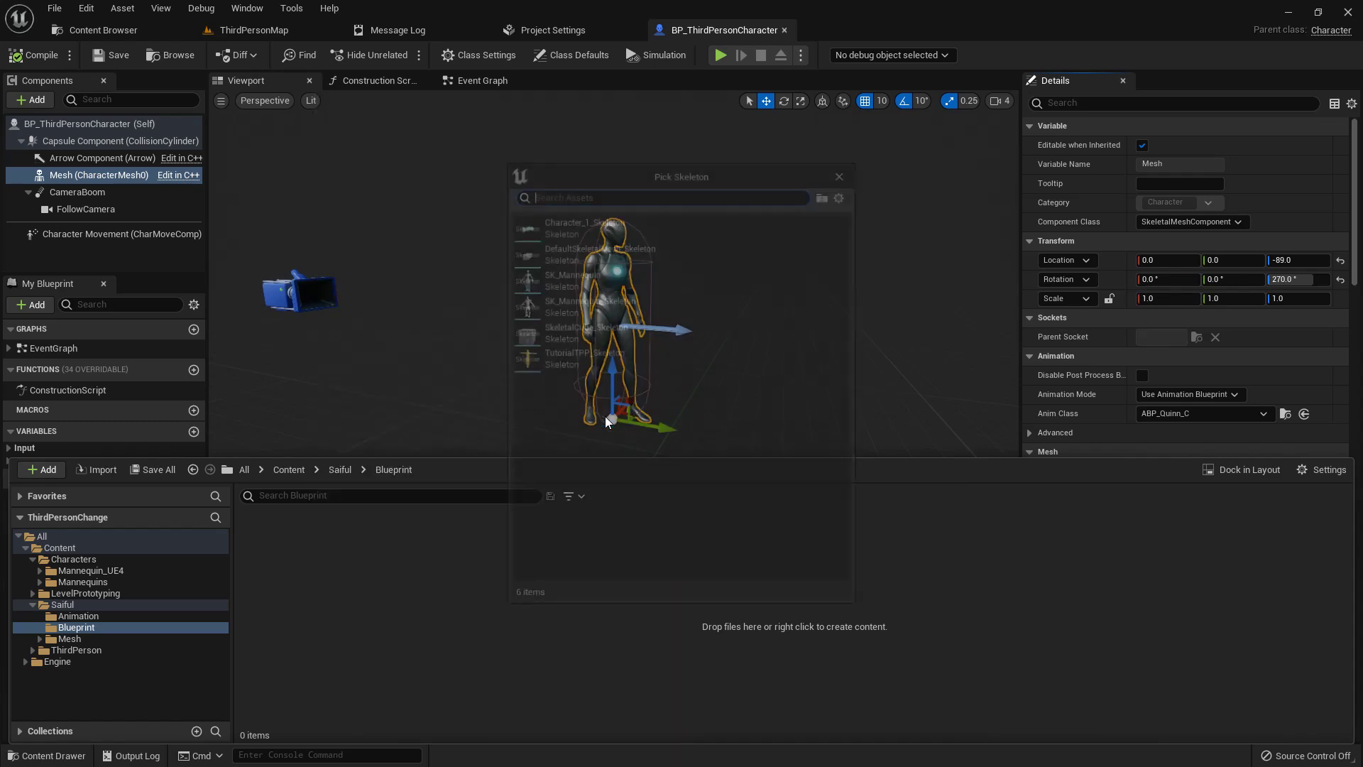
{"action": "left_click", "coordinate": [582, 224]}
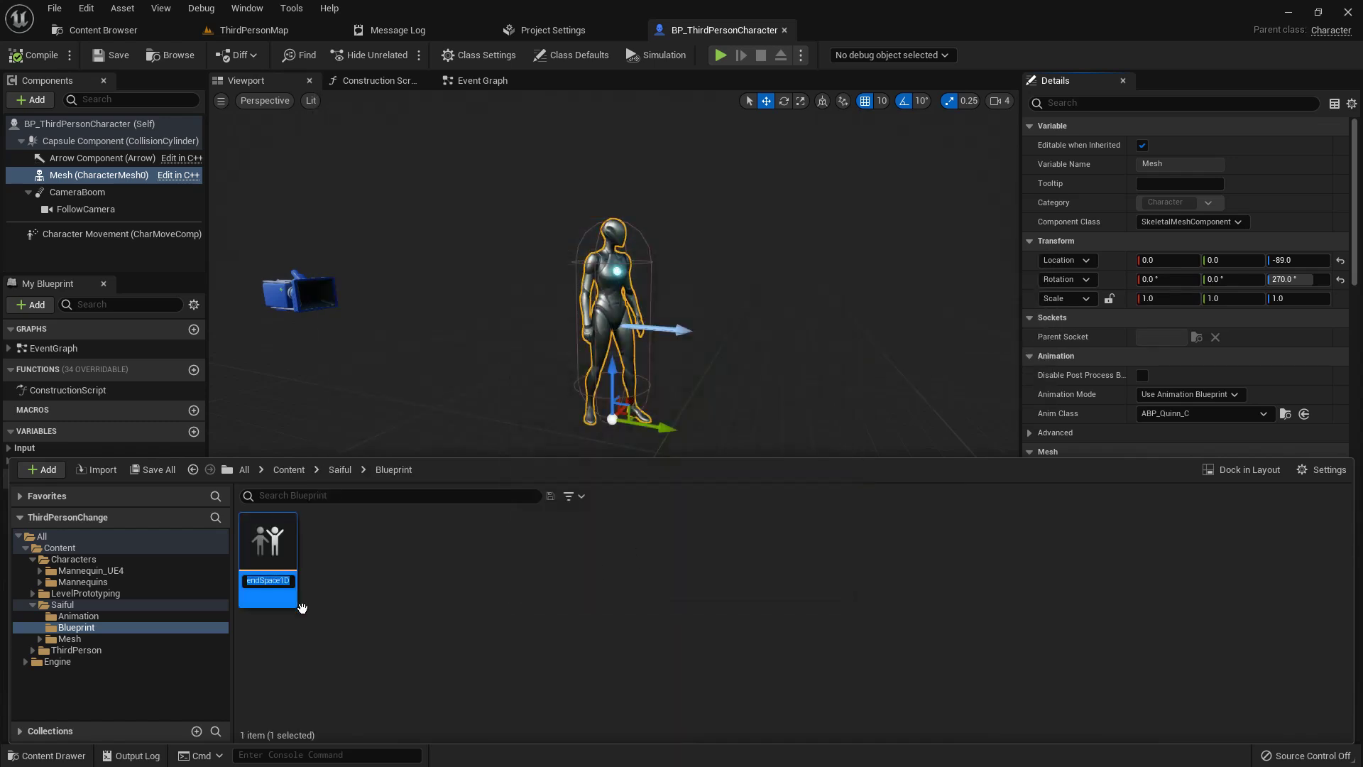
Name the blend space with the personal folder's name followed by _BlendSpace1D
{"action": "key", "text": "Home"}
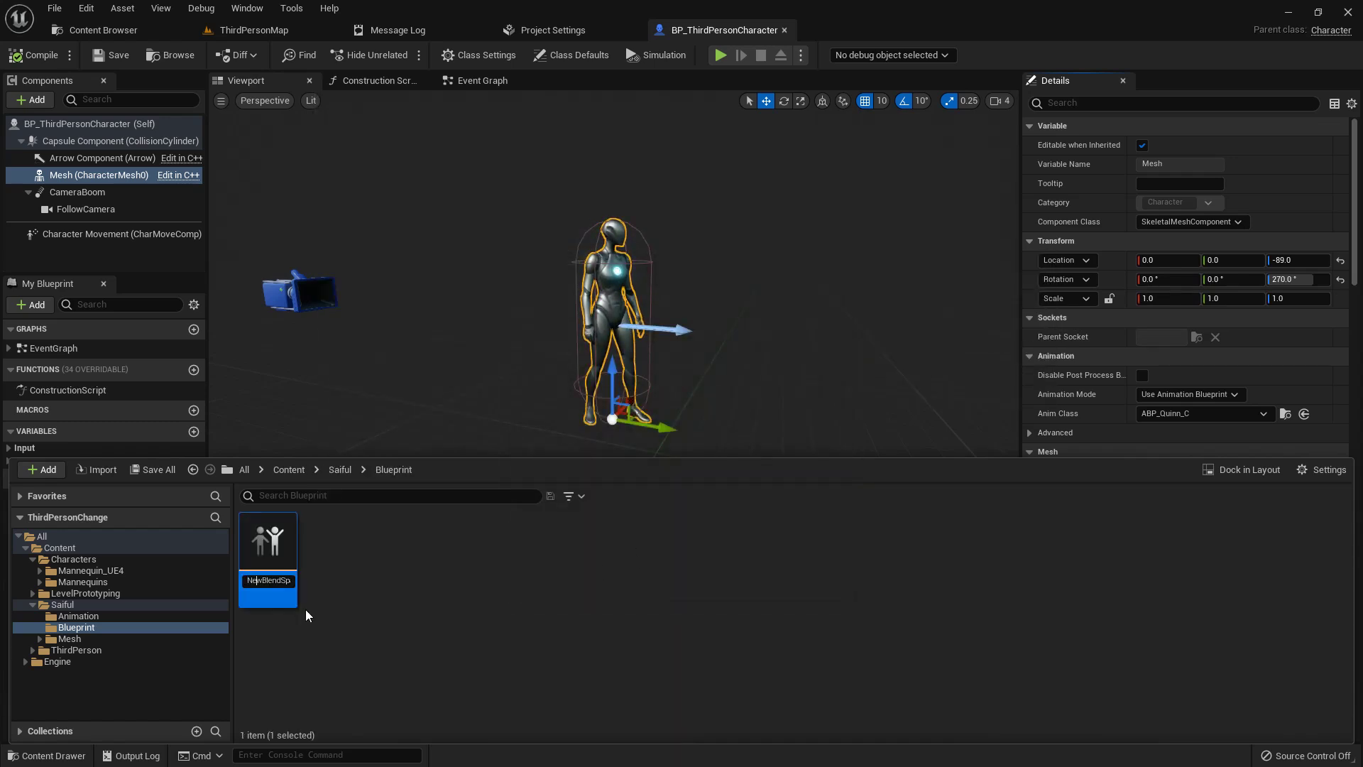
{"action": "key", "text": "Delete"}
{"action": "key", "text": "Delete"}
{"action": "key", "text": "Delete"}
{"action": "type", "text": "Saiful"}
{"action": "key", "text": "Return"}
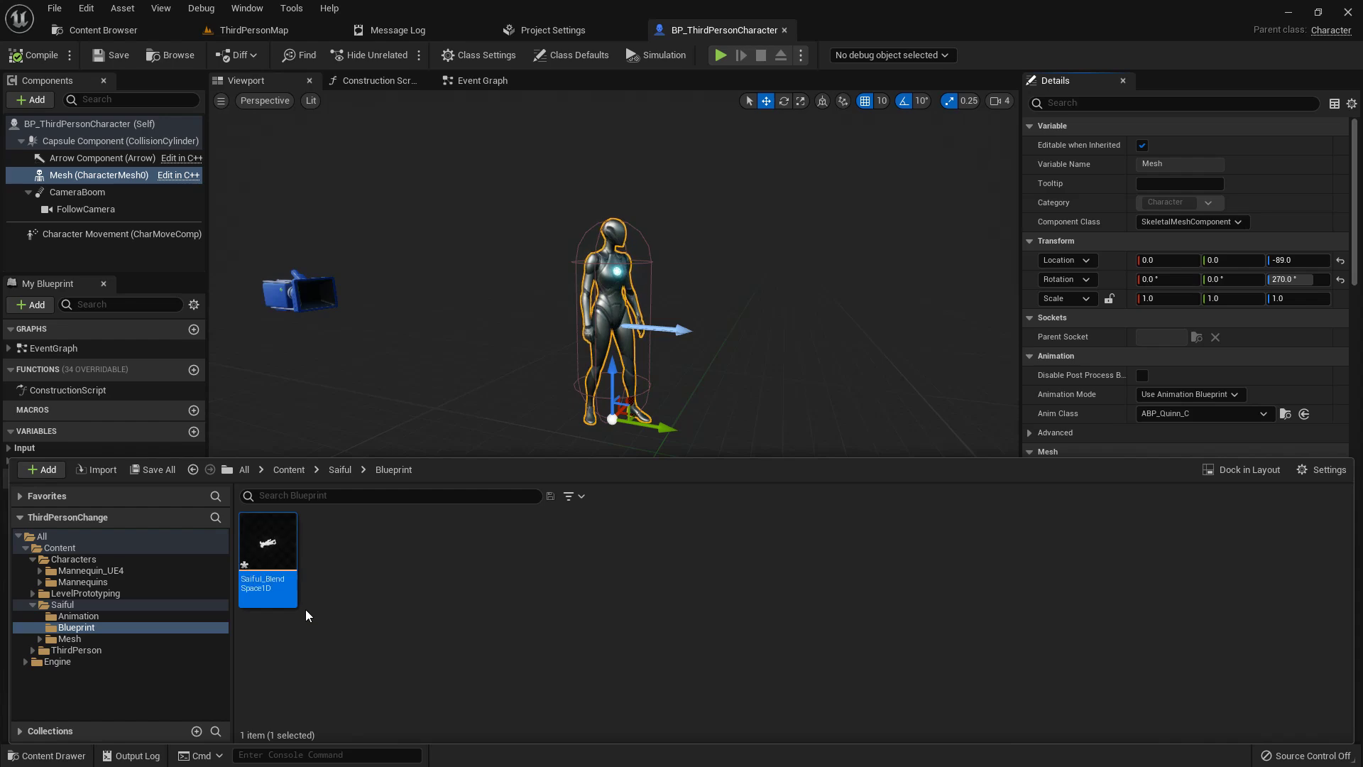
Open the blend space, name its horizontal axis Speed and set the maximum axis value to 600
{"action": "double_click", "coordinate": [267, 542]}
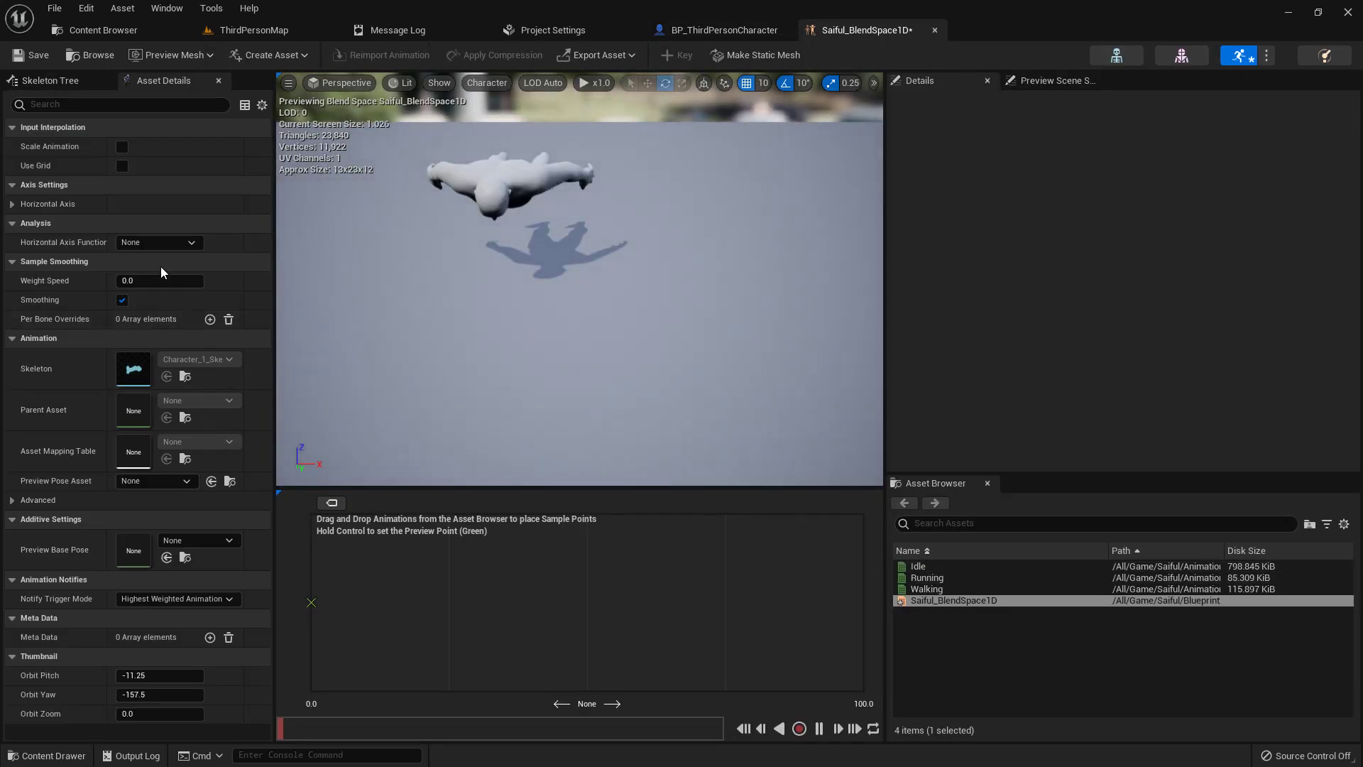
{"action": "left_click", "coordinate": [11, 206]}
{"action": "left_click", "coordinate": [159, 223]}
{"action": "type", "text": "Speed"}
{"action": "key", "text": "Return"}
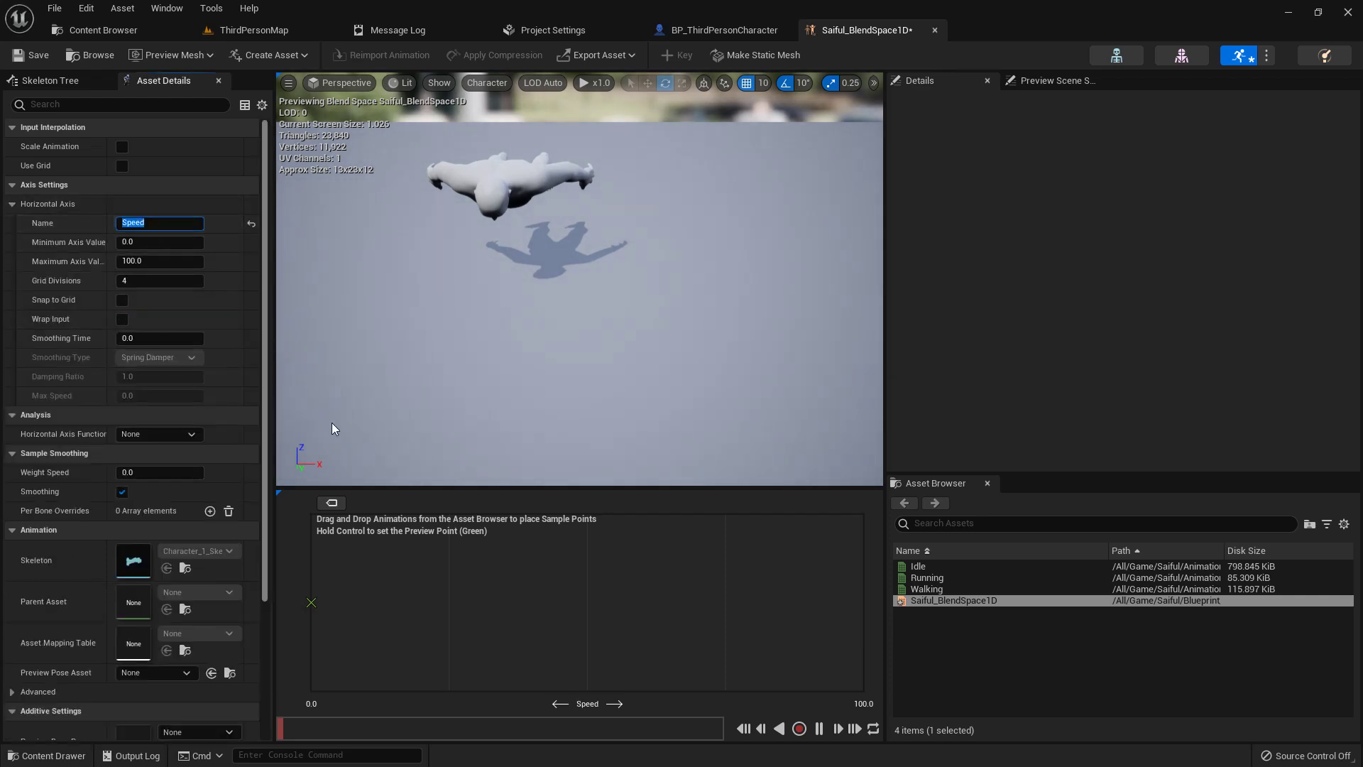
{"action": "left_click", "coordinate": [152, 260]}
{"action": "type", "text": "600"}
{"action": "key", "text": "Return"}
Place the Idle animation as a sample point at 0 on the Speed axis
{"action": "left_click", "coordinate": [919, 566]}
{"action": "left_click_drag", "start_coordinate": [918, 561], "coordinate": [369, 603]}
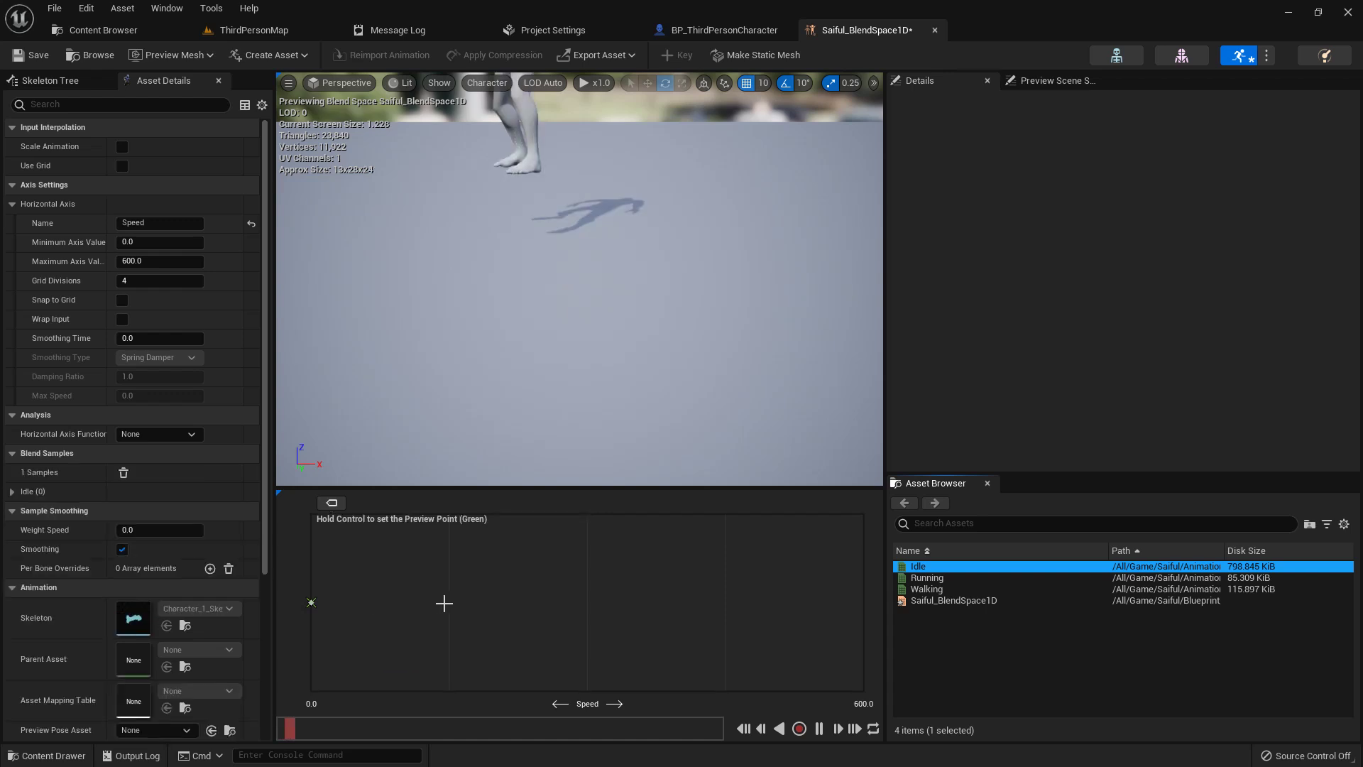
Place the Walking animation halfway along the blend space's Speed axis and the Running animation at 600
{"action": "left_click_drag", "start_coordinate": [936, 591], "coordinate": [579, 607]}
{"action": "left_click", "coordinate": [930, 577]}
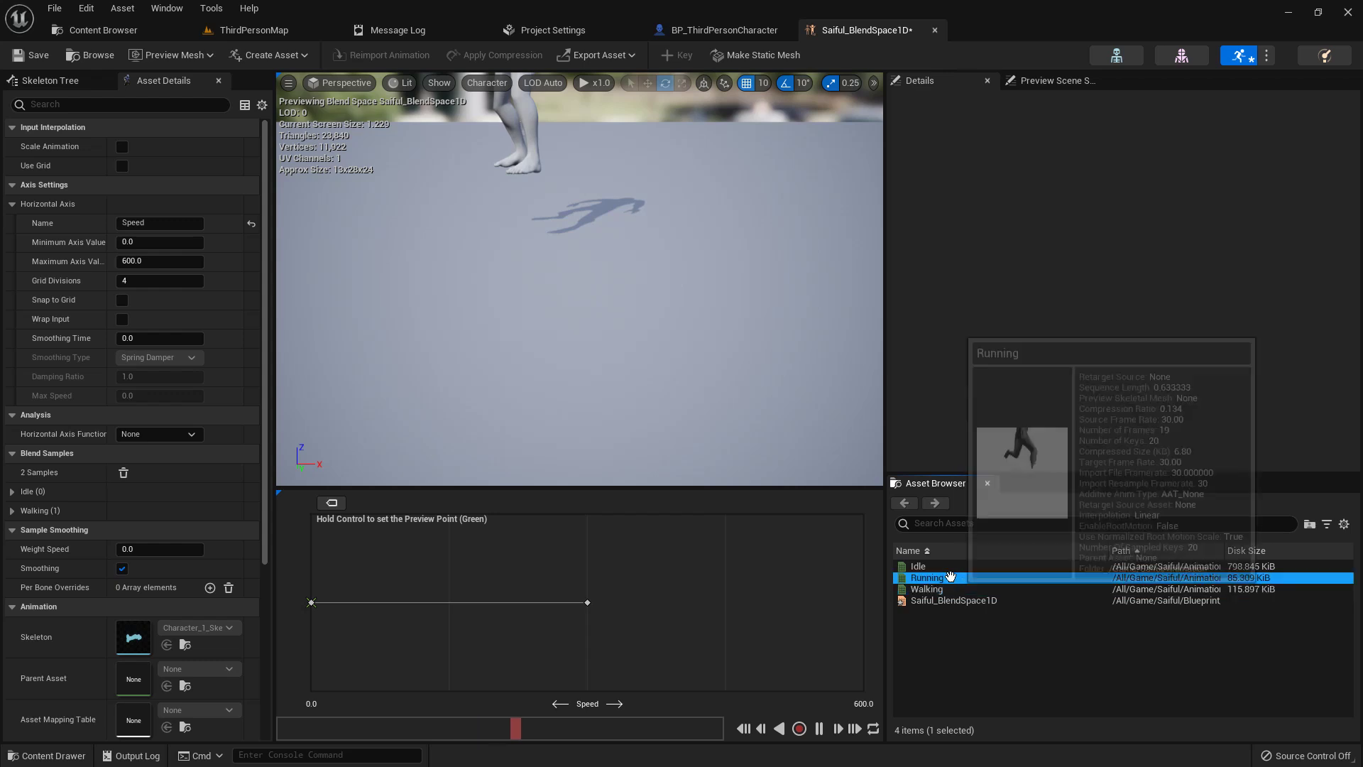
{"action": "left_click_drag", "start_coordinate": [930, 578], "coordinate": [817, 583]}
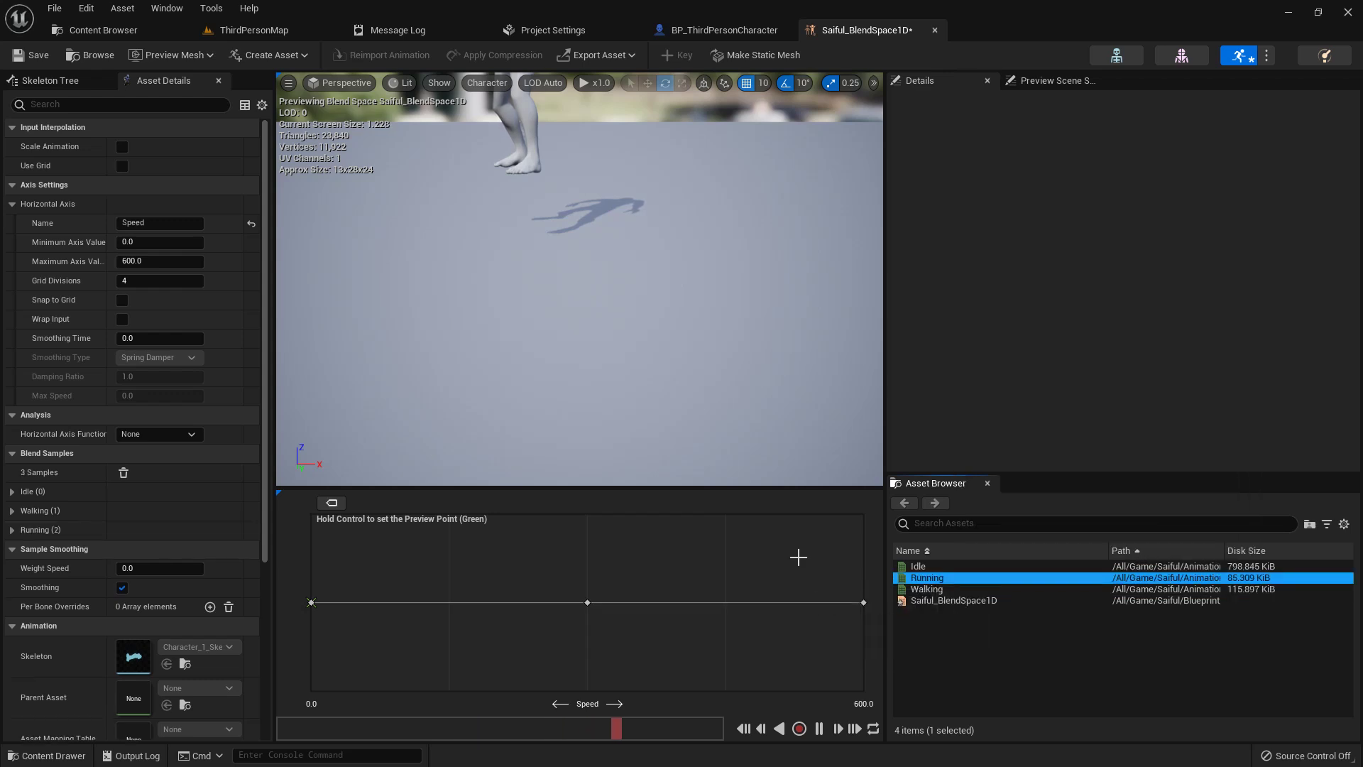
Preview the blended motion at different Speed values and save the blend space
{"action": "scroll", "coordinate": [551, 319], "scroll_direction": "down", "scroll_amount": 4}
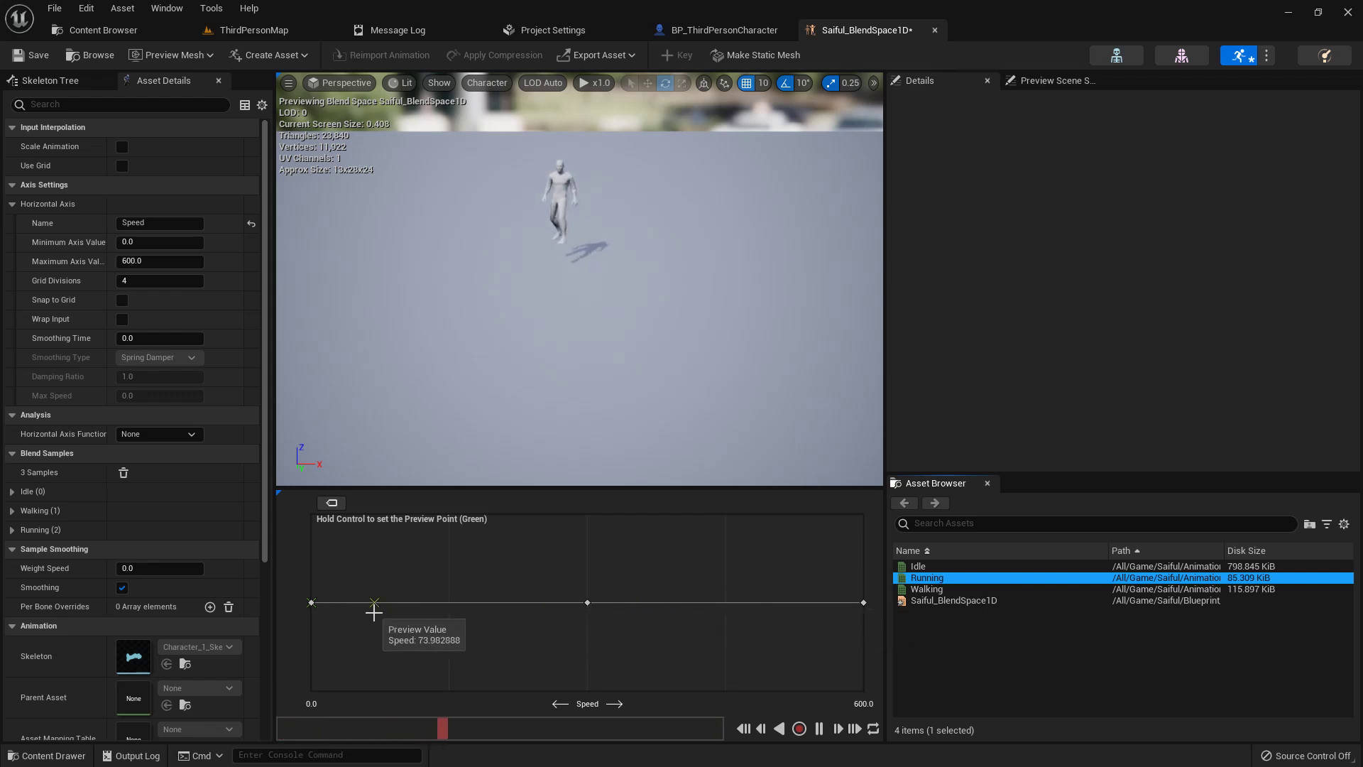
{"action": "left_click", "coordinate": [508, 305]}
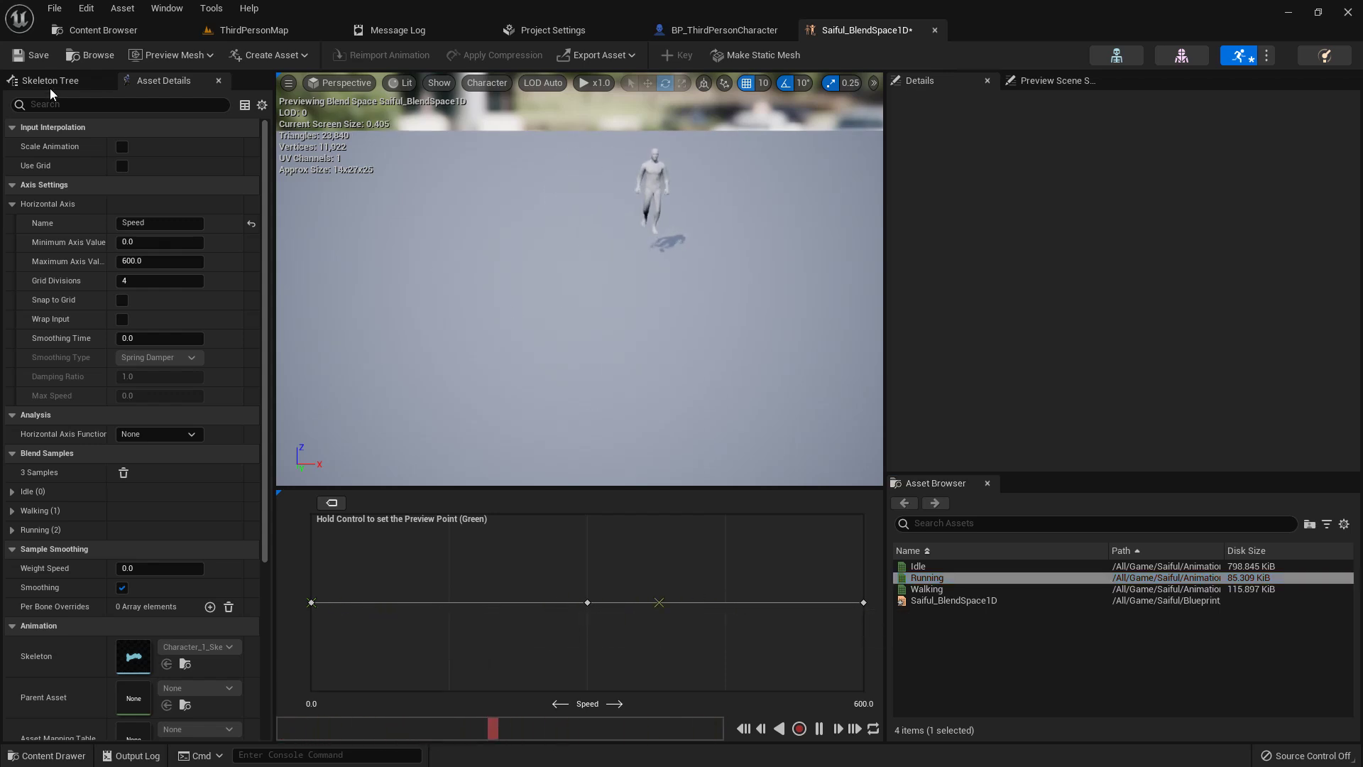
{"action": "left_click", "coordinate": [35, 60]}
Create an Animation Blueprint for Character_1_Skeleton in the Blueprint subfolder, named with the personal folder's name followed by _AnimBlueprint
{"action": "left_click", "coordinate": [254, 32]}
{"action": "key", "text": "ctrl+space"}
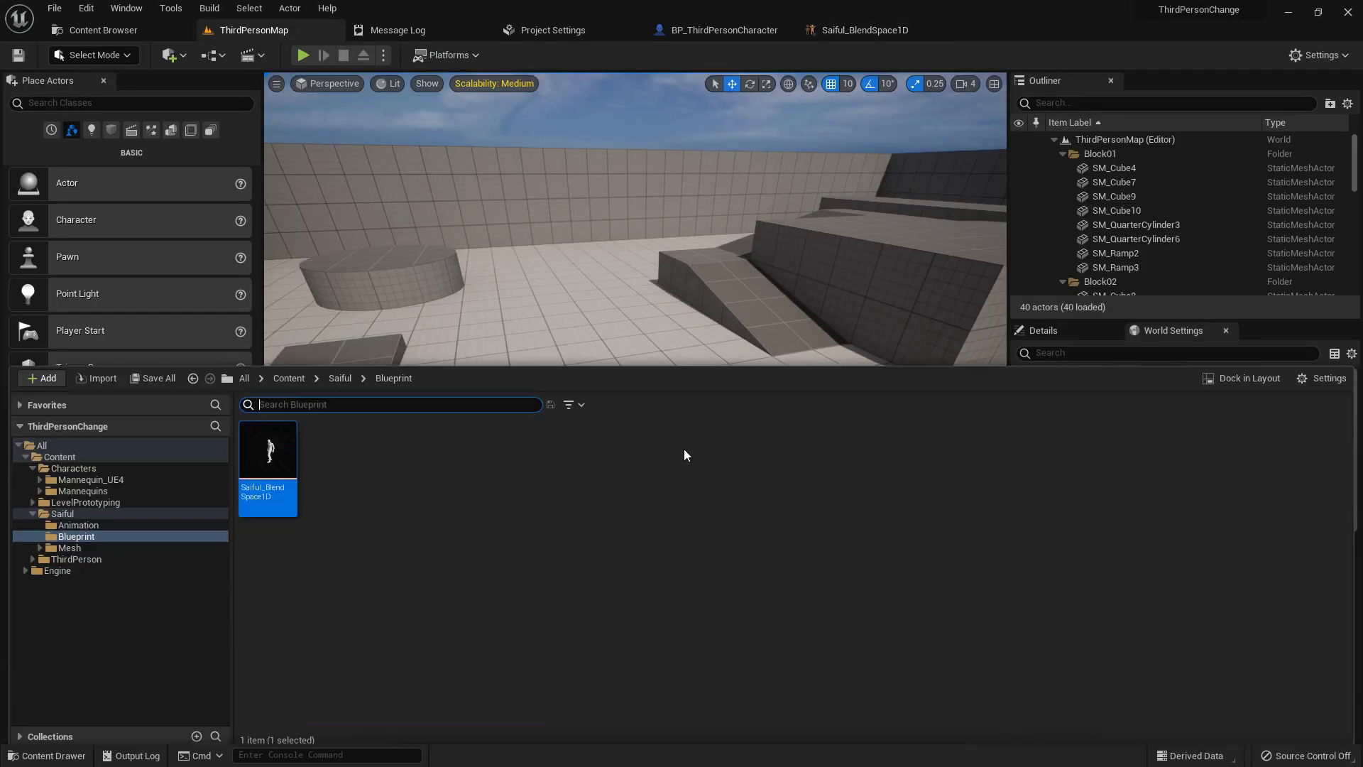
{"action": "right_click", "coordinate": [359, 526]}
{"action": "mouse_move", "coordinate": [440, 271]}
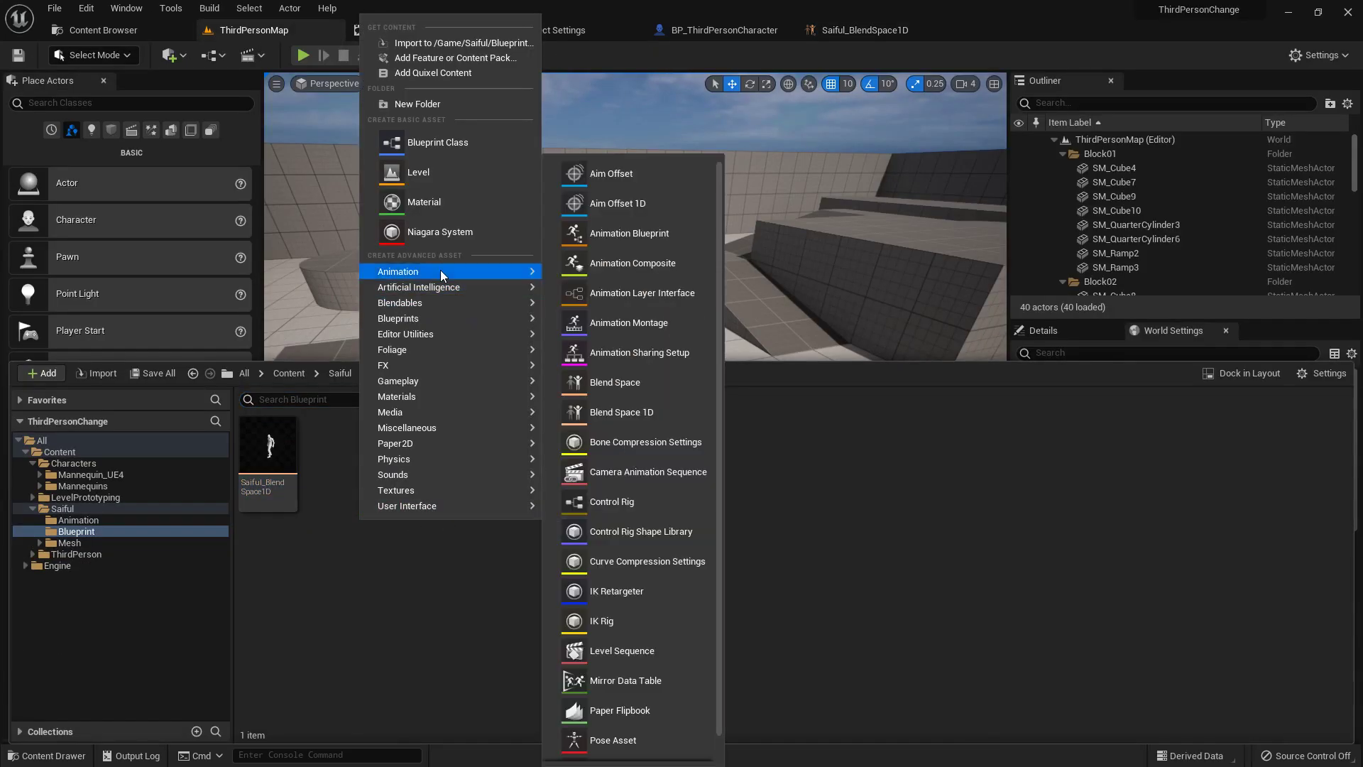
{"action": "left_click", "coordinate": [619, 237]}
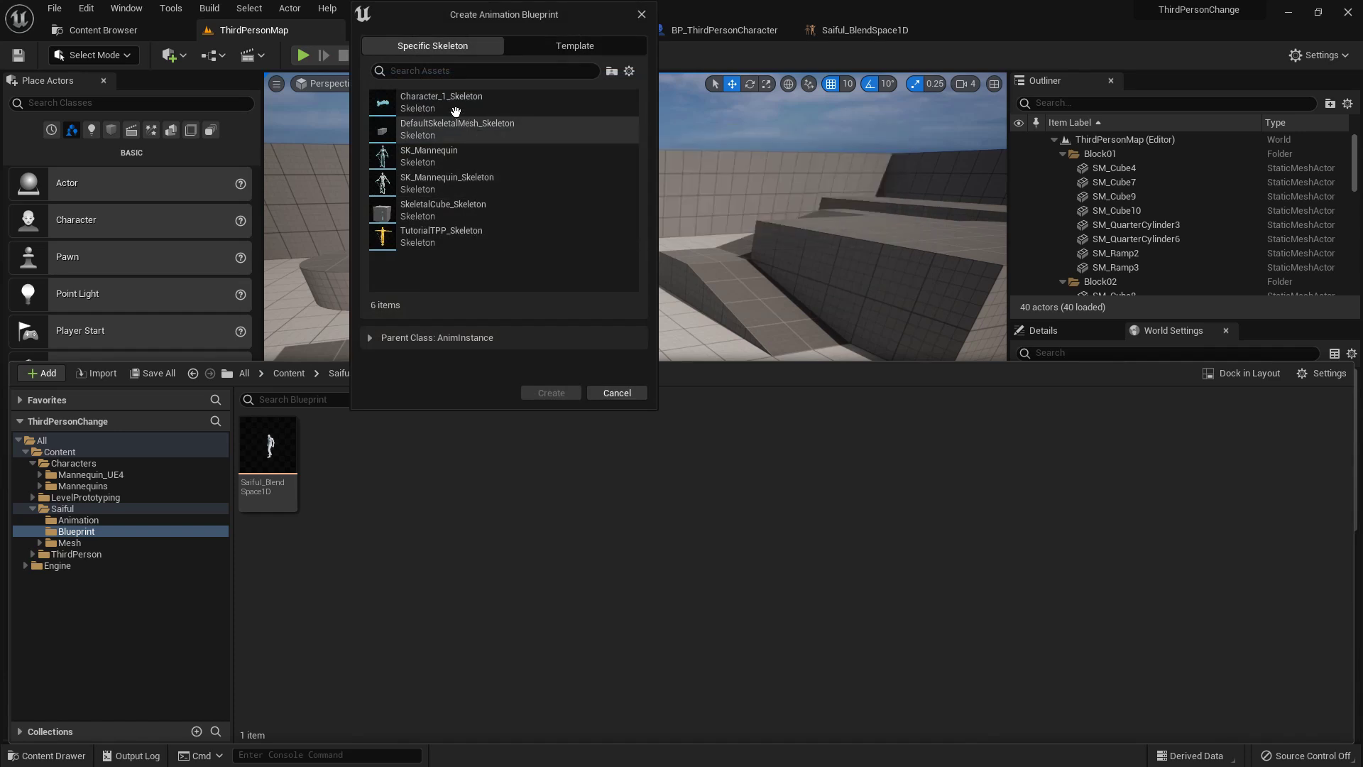
{"action": "left_click", "coordinate": [544, 392]}
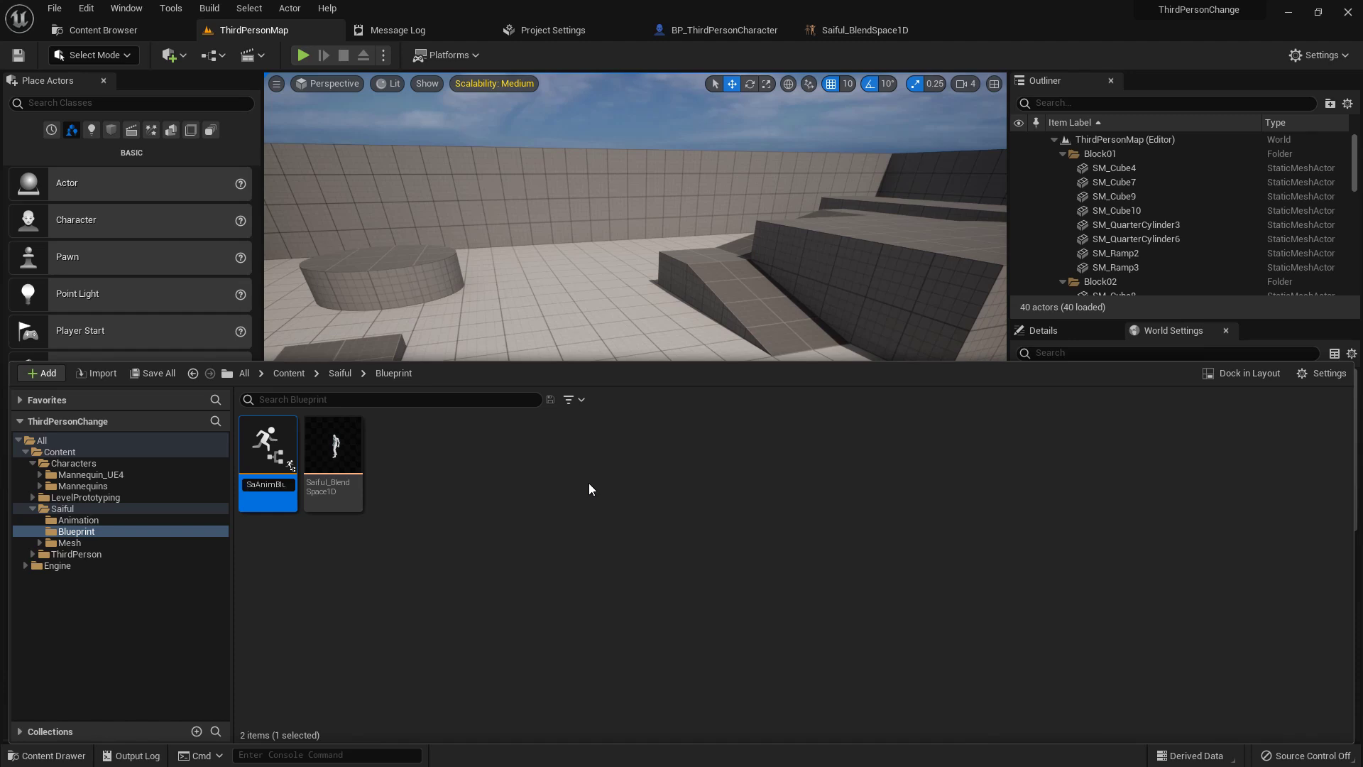
{"action": "type", "text": "Saiful_AnimBlueprint"}
{"action": "key", "text": "Return"}
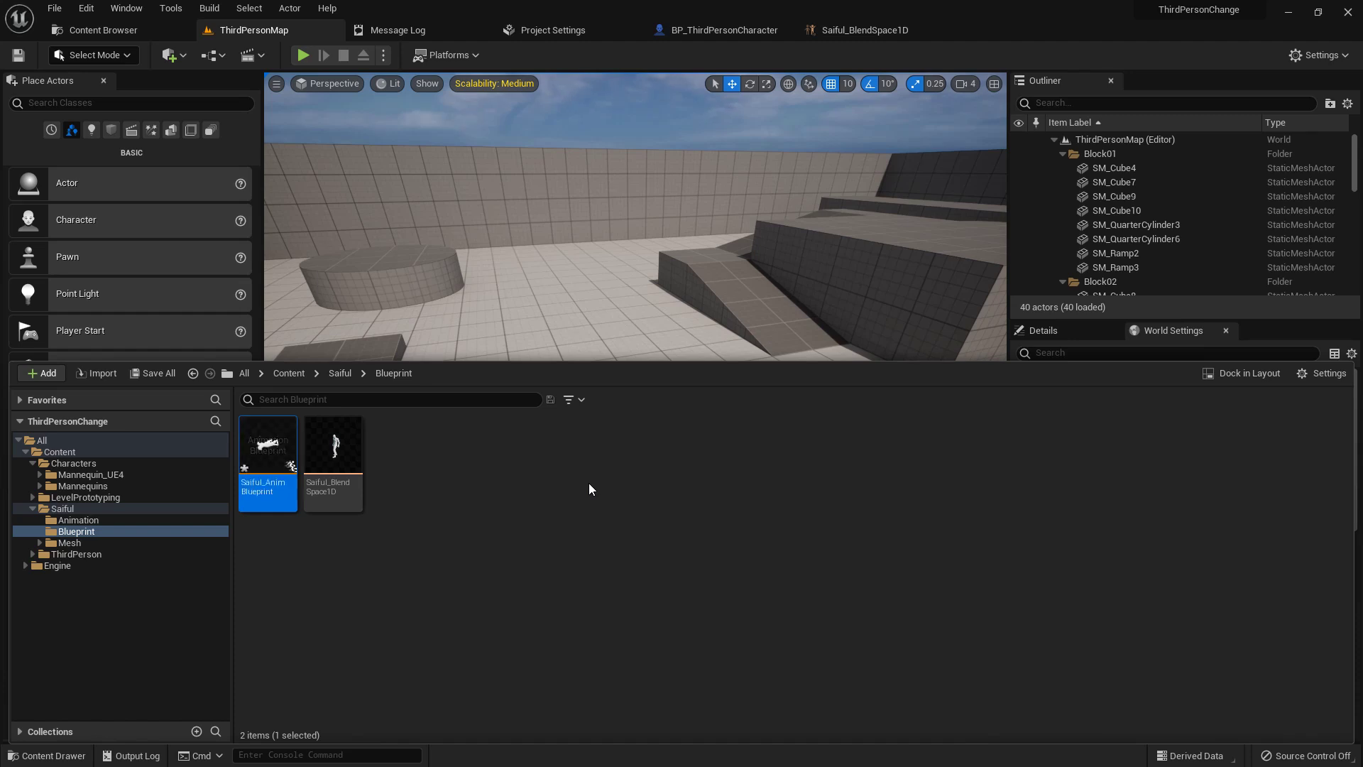
Open the new animation blueprint, add the 1D blend space to the AnimGraph and connect it to the Output Pose result
{"action": "double_click", "coordinate": [269, 462]}
{"action": "left_click_drag", "start_coordinate": [1180, 534], "coordinate": [590, 342]}
{"action": "left_click_drag", "start_coordinate": [697, 381], "coordinate": [825, 372]}
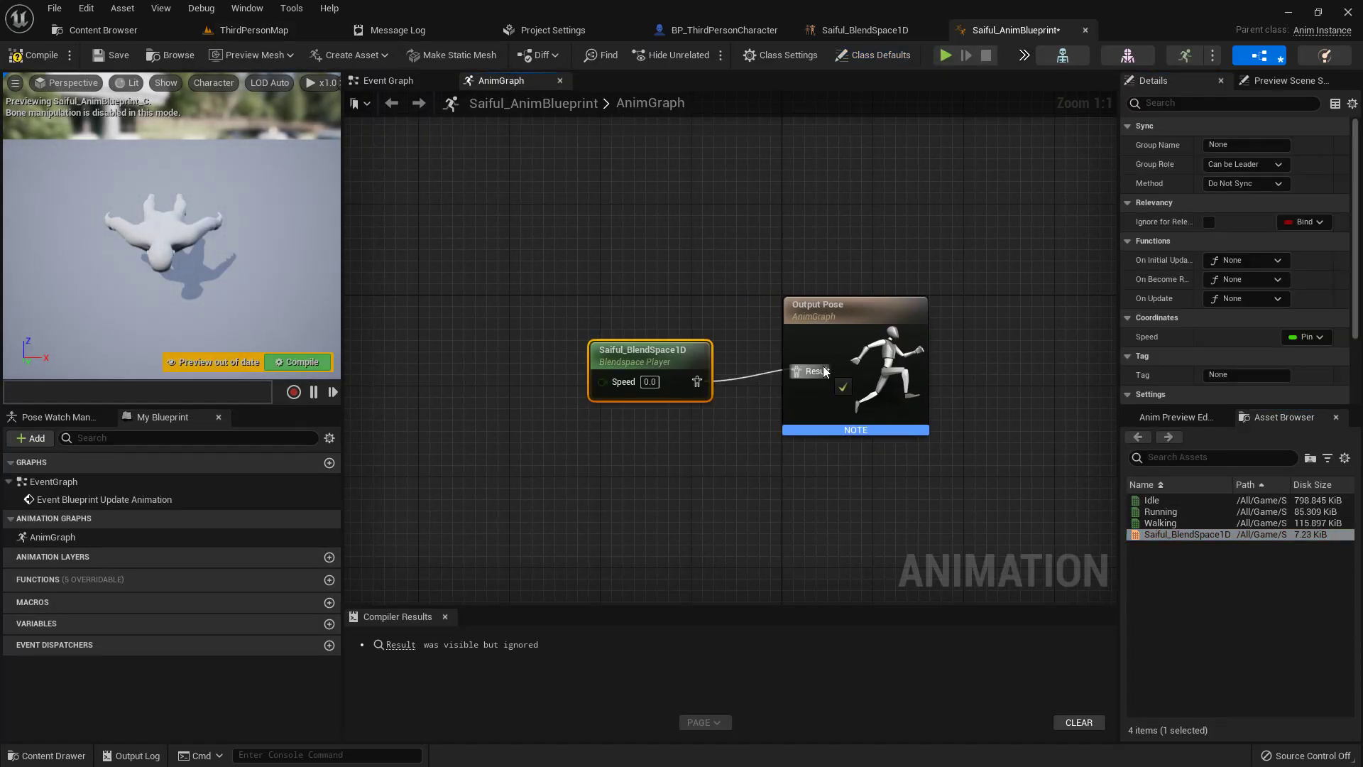
Promote the blend space player's Speed input to a variable named Speed and place its node beside the player
{"action": "left_click_drag", "start_coordinate": [678, 347], "coordinate": [471, 372]}
{"action": "left_click", "coordinate": [512, 433]}
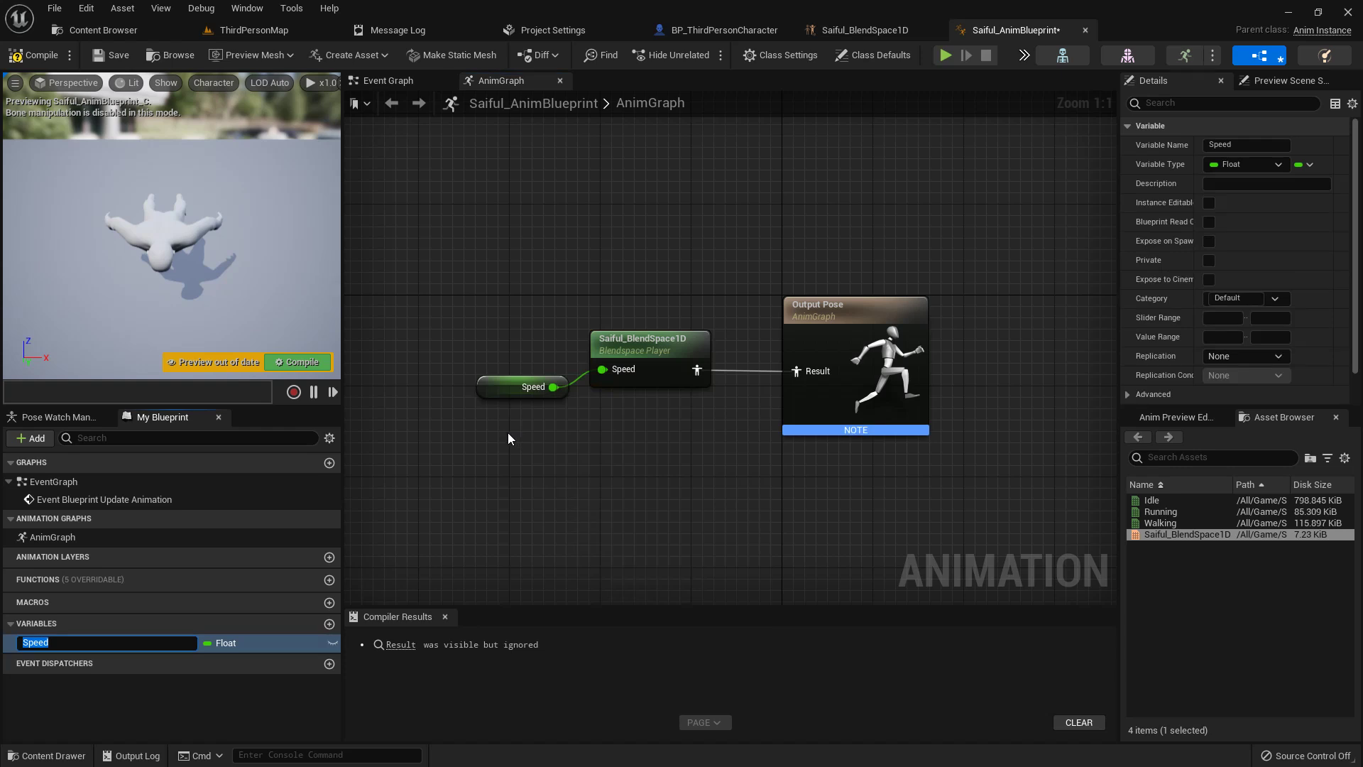
{"action": "left_click", "coordinate": [512, 388]}
{"action": "left_click_drag", "start_coordinate": [513, 388], "coordinate": [490, 377]}
Straighten the connections between the three AnimGraph nodes and compile the animation blueprint
{"action": "left_click_drag", "start_coordinate": [415, 286], "coordinate": [986, 449]}
{"action": "right_click", "coordinate": [645, 353]}
{"action": "mouse_move", "coordinate": [681, 570]}
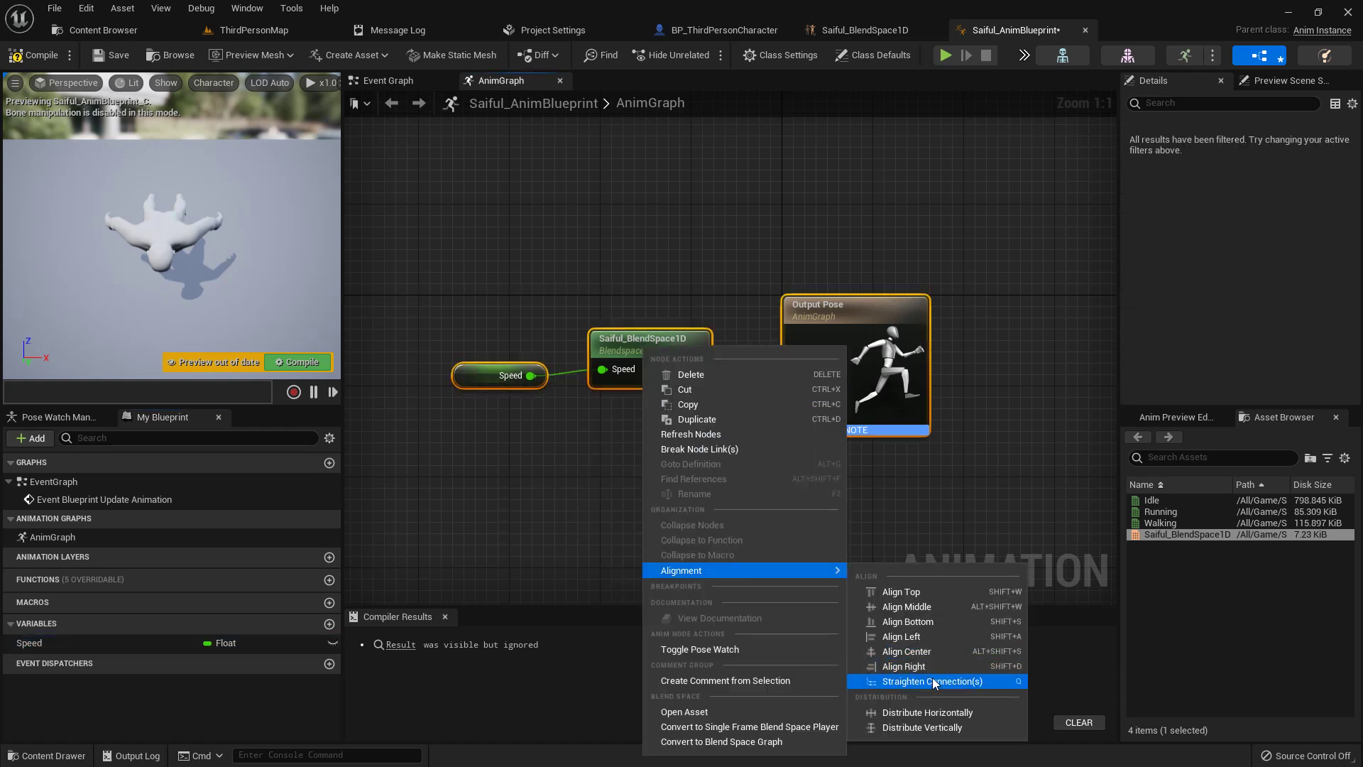
{"action": "left_click", "coordinate": [934, 681]}
{"action": "left_click", "coordinate": [807, 532]}
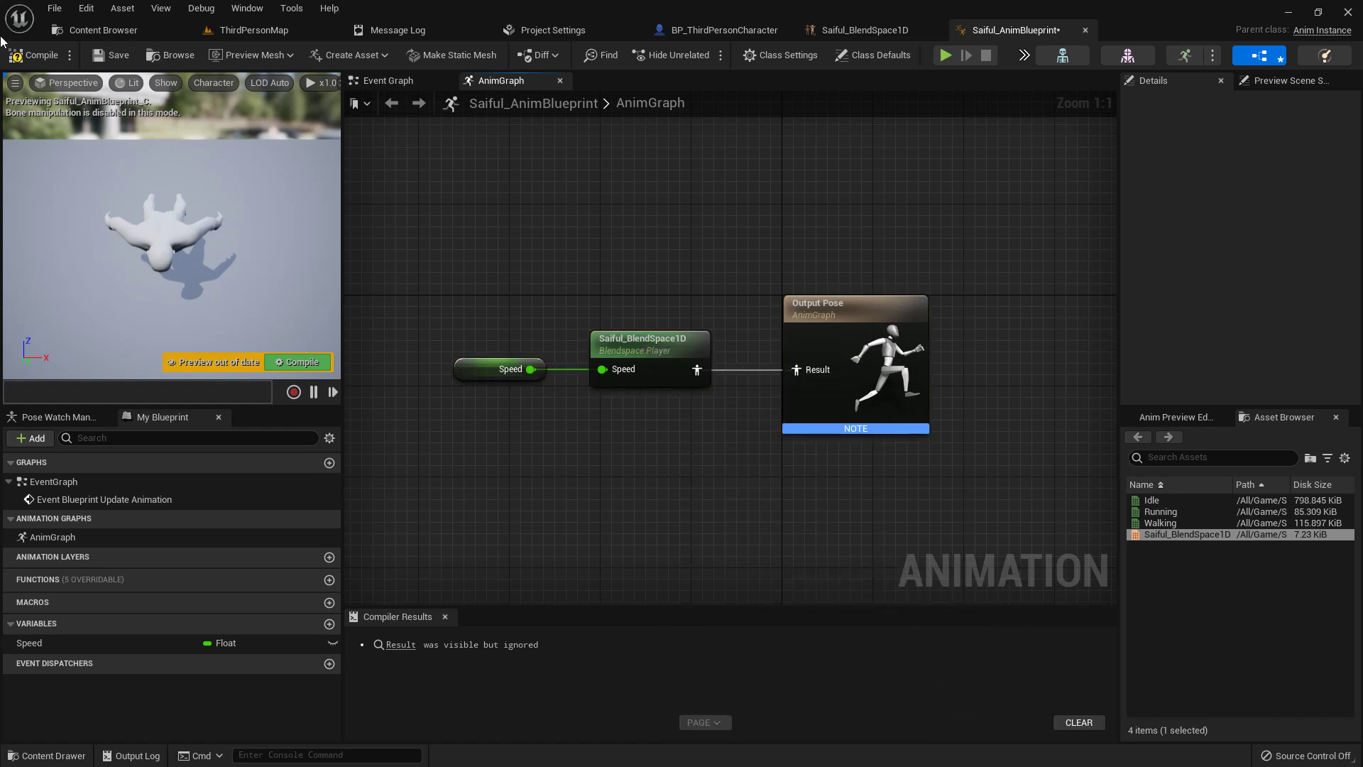
{"action": "left_click", "coordinate": [34, 55]}
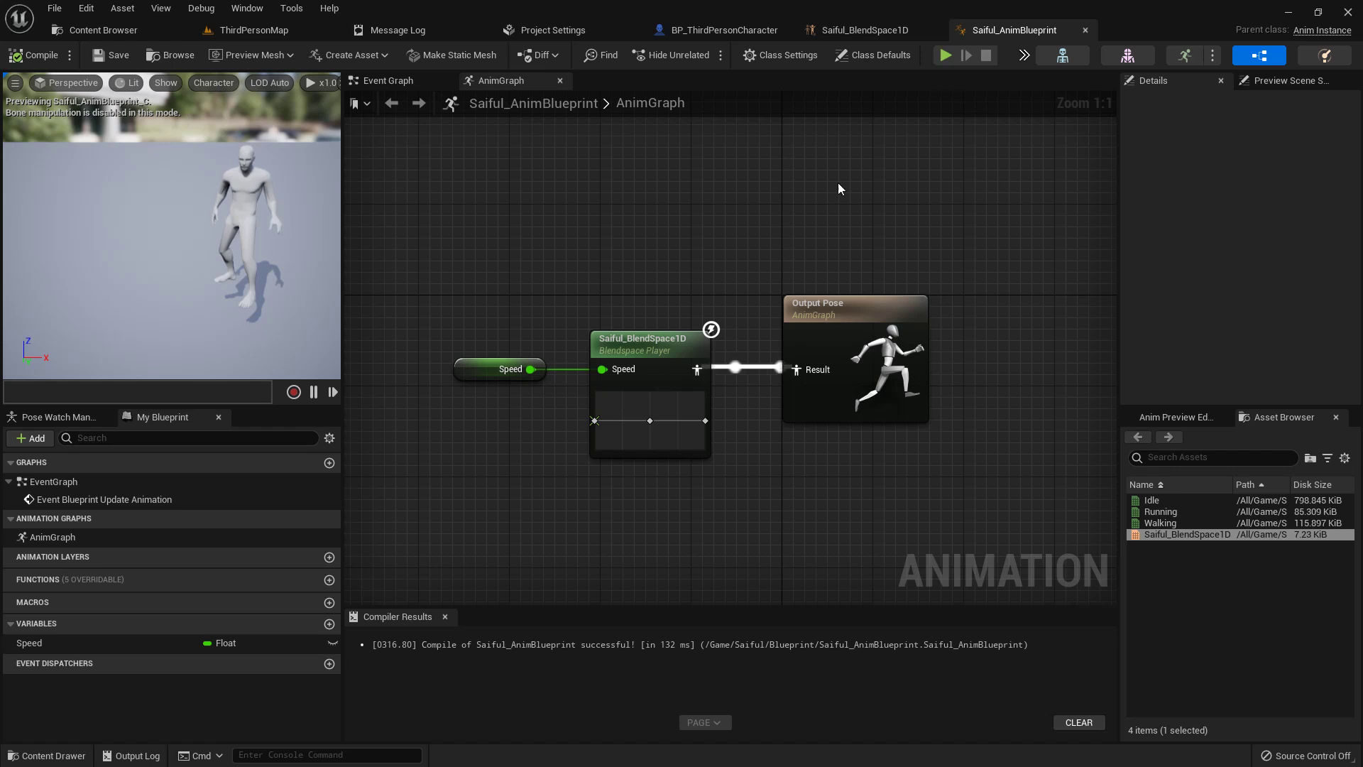
In the Event Graph, add an Is Valid check on Try Get Pawn Owner and run it from Event Blueprint Update Animation
{"action": "double_click", "coordinate": [122, 498]}
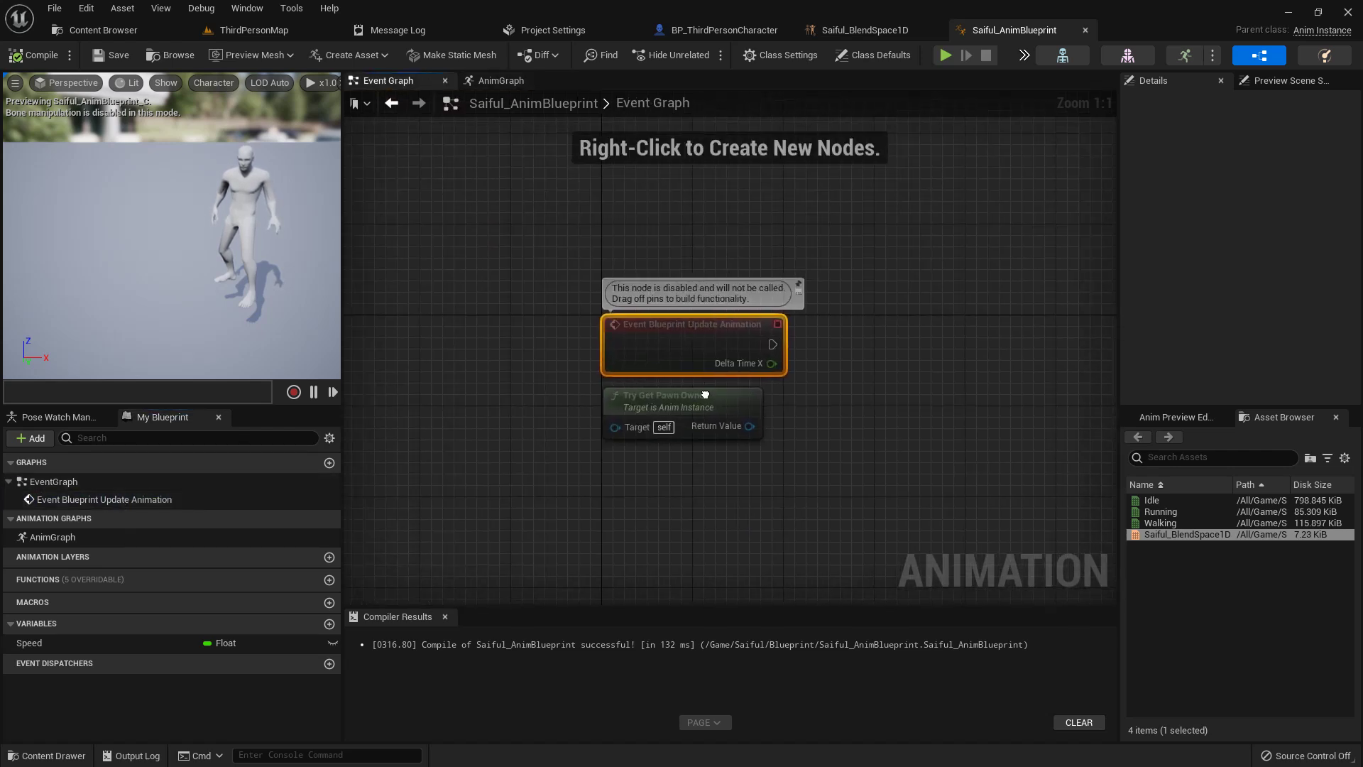
{"action": "left_click_drag", "start_coordinate": [666, 424], "coordinate": [794, 330]}
{"action": "type", "text": "is"}
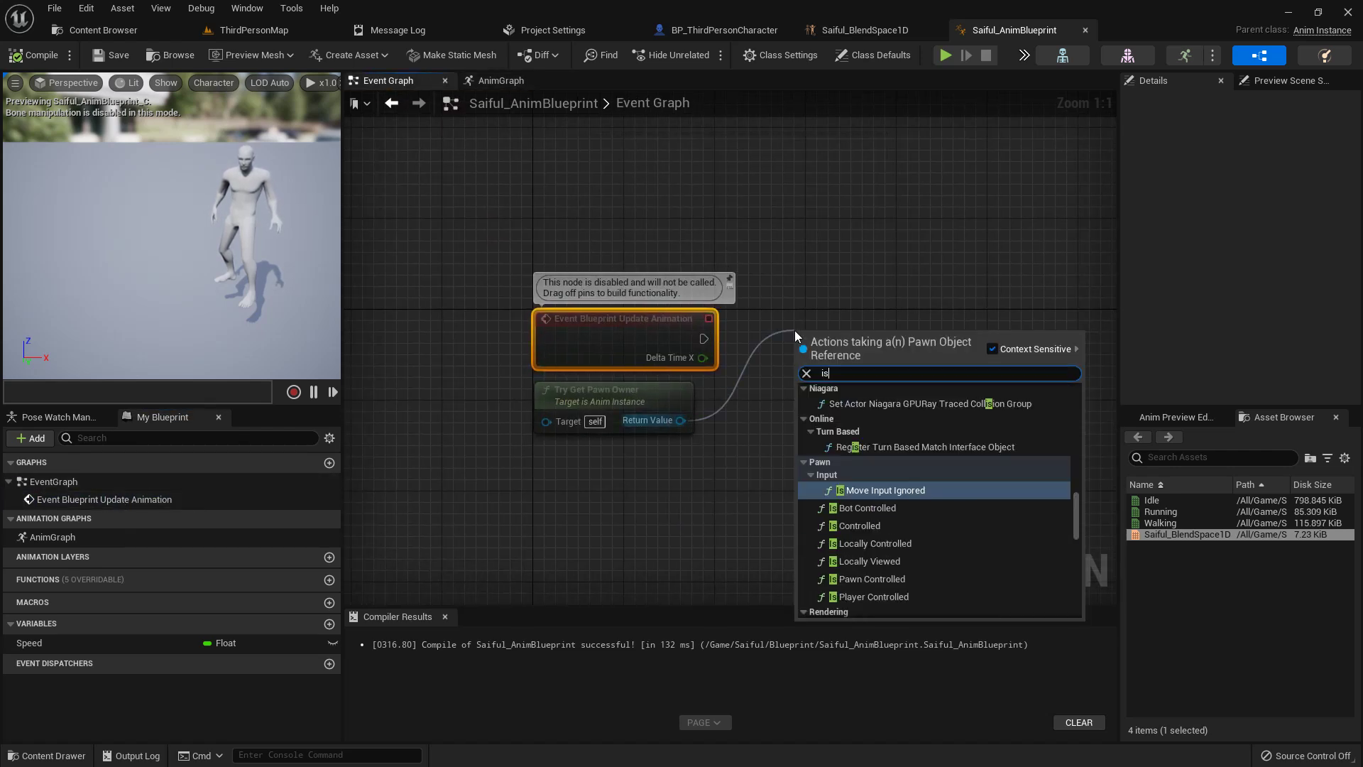
{"action": "type", "text": " valid"}
{"action": "key", "text": "Down"}
{"action": "key", "text": "Return"}
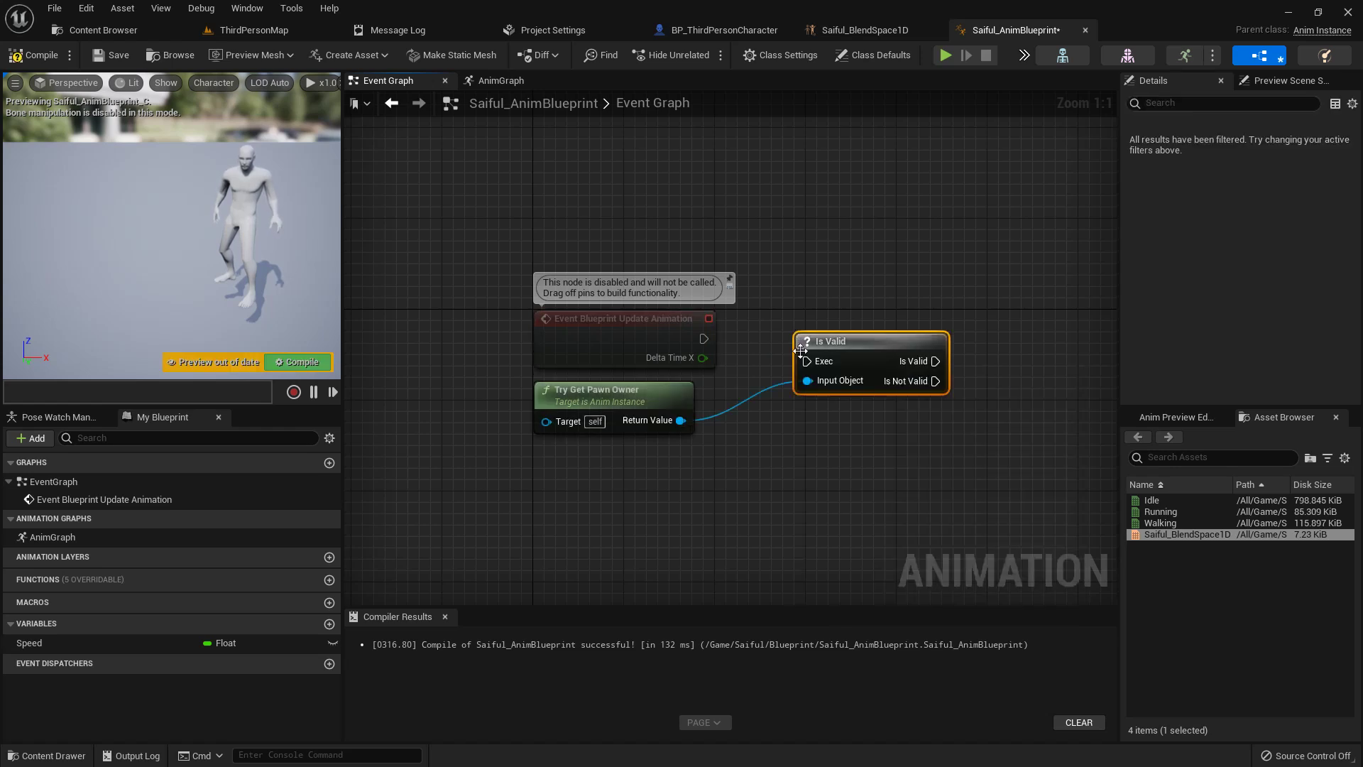
{"action": "left_click_drag", "start_coordinate": [703, 338], "coordinate": [748, 350]}
{"action": "left_click_drag", "start_coordinate": [807, 359], "coordinate": [807, 380]}
{"action": "key", "text": "q"}
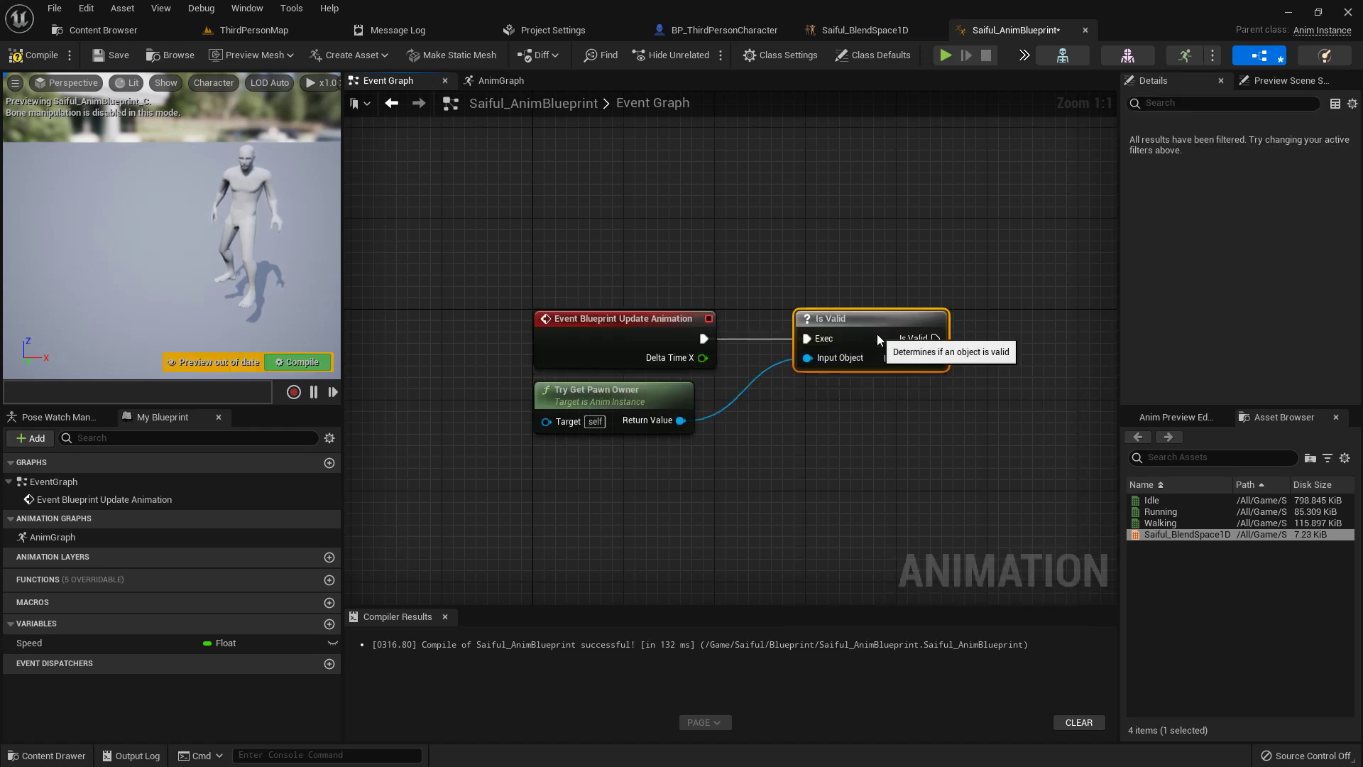
Add a Get Velocity node fed by the return value of Try Get Pawn Owner
{"action": "right_click_drag", "start_coordinate": [938, 274], "coordinate": [784, 277]}
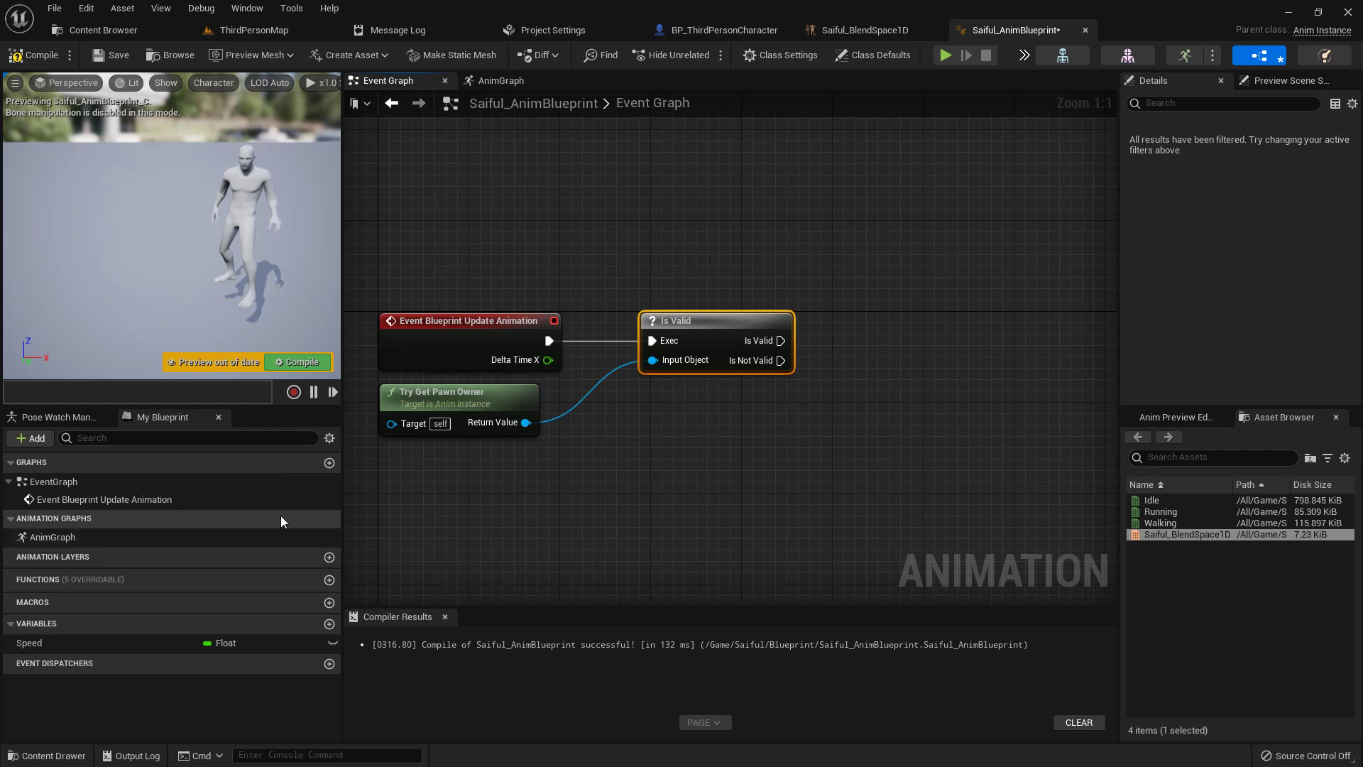
{"action": "left_click_drag", "start_coordinate": [649, 429], "coordinate": [654, 429]}
{"action": "type", "text": "get veloc"}
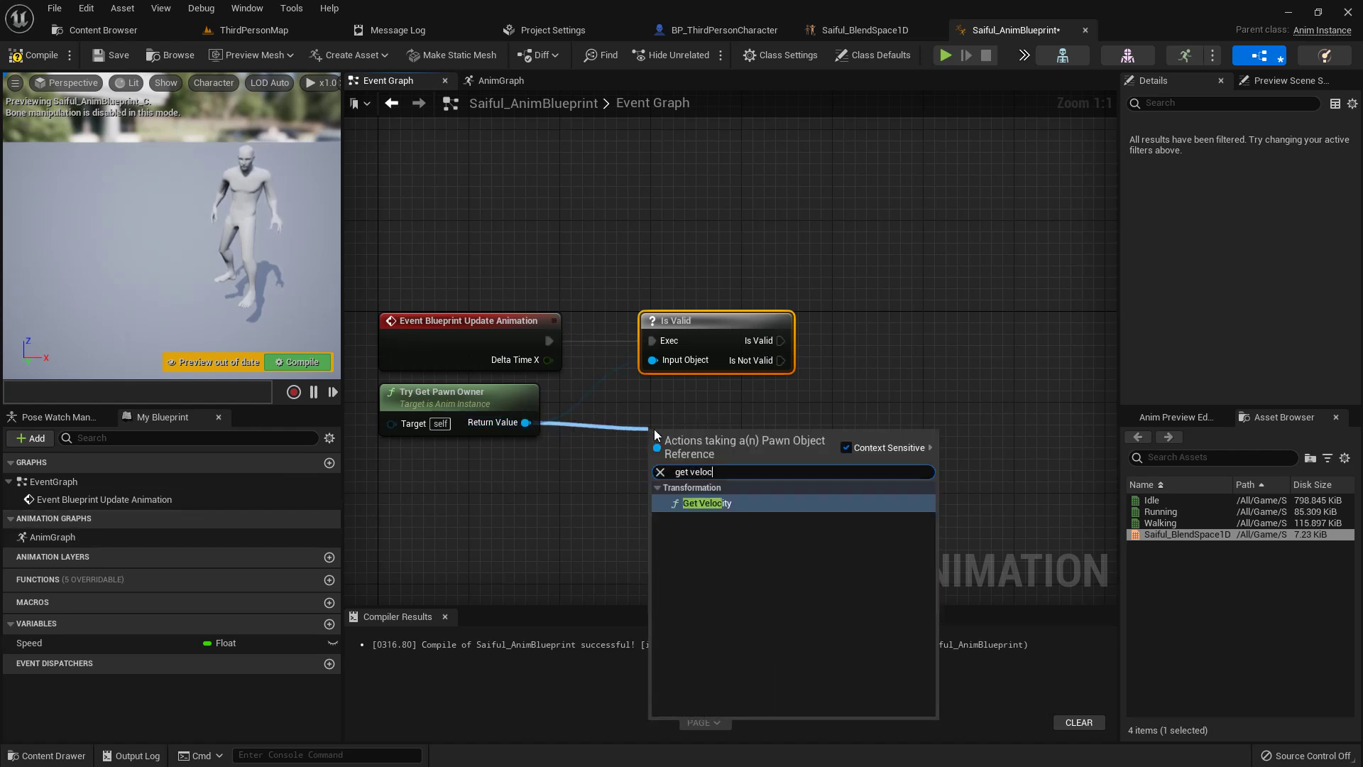
{"action": "key", "text": "Return"}
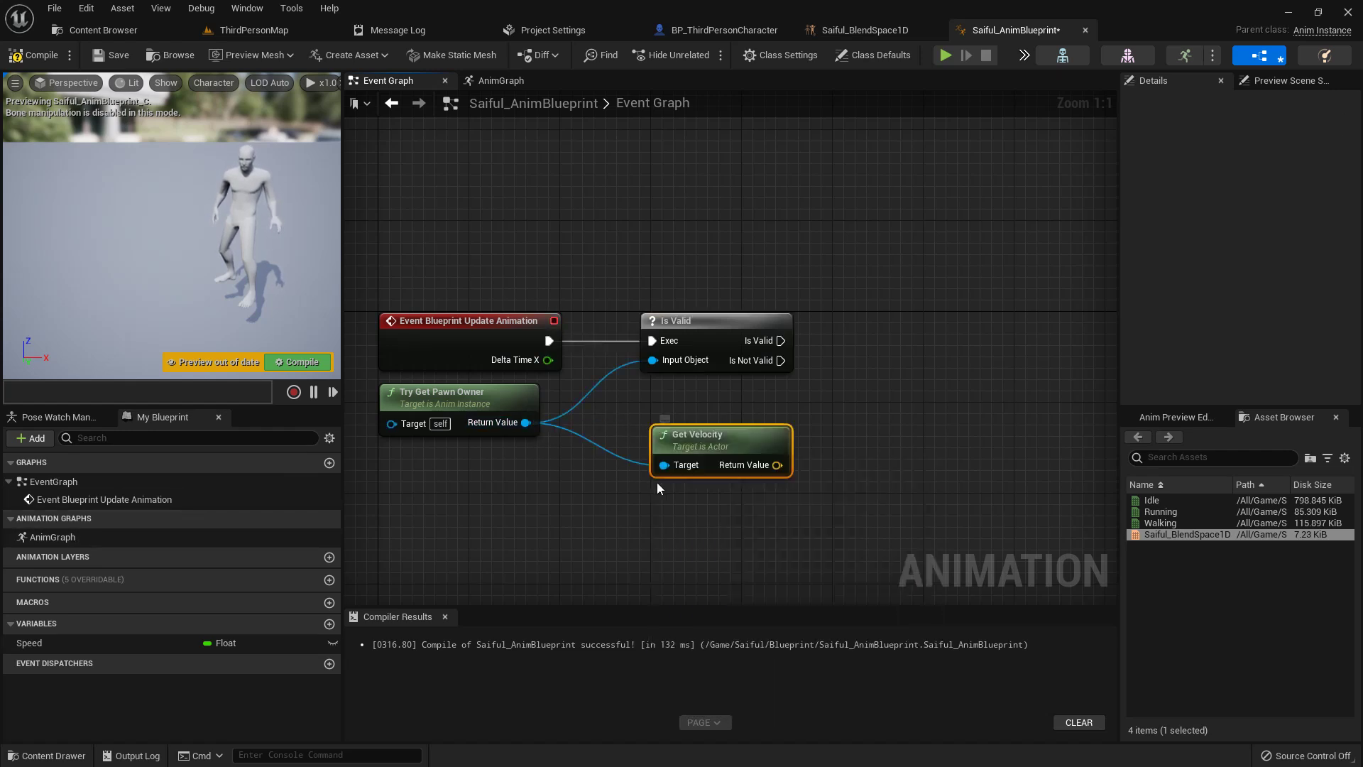
Add a Vector Length node connected to the Get Velocity return value
{"action": "right_click_drag", "start_coordinate": [867, 462], "coordinate": [771, 471]}
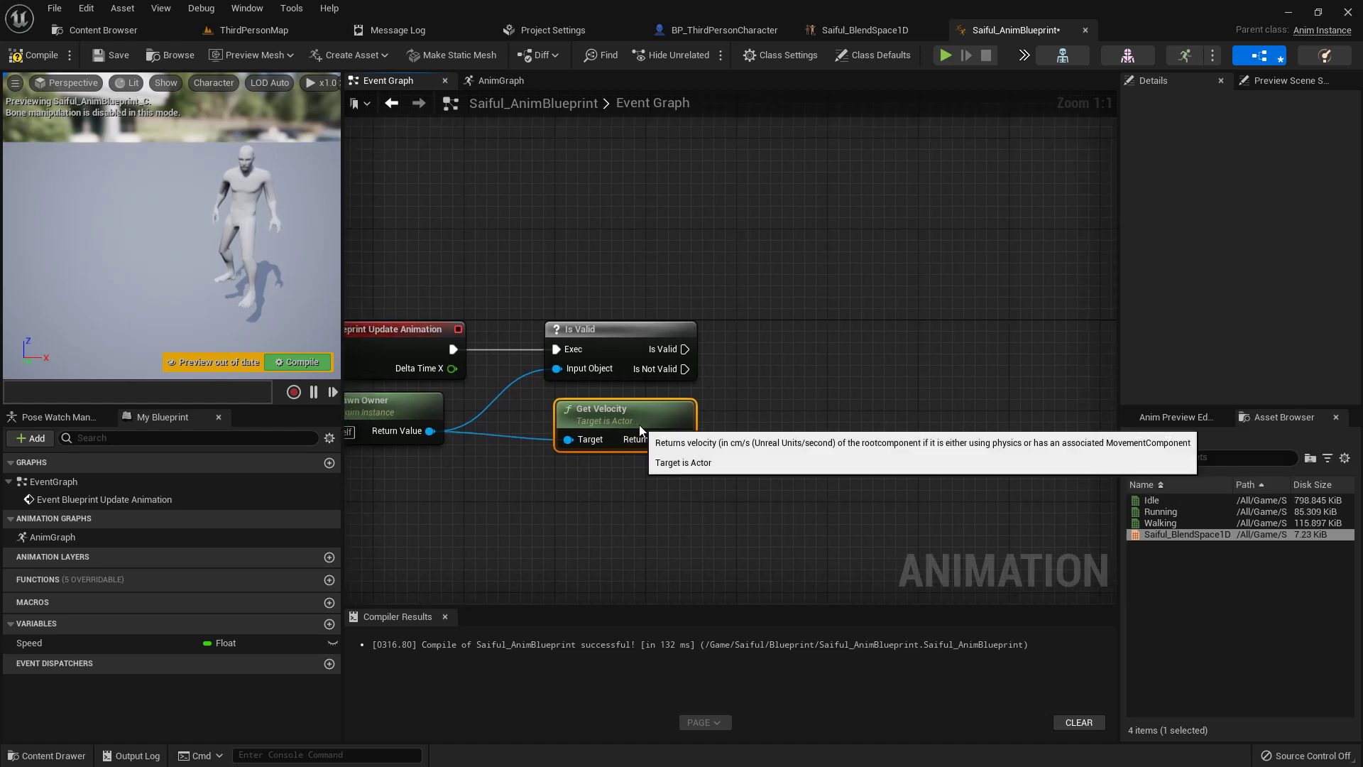
{"action": "left_click_drag", "start_coordinate": [649, 439], "coordinate": [729, 437]}
{"action": "type", "text": "vectopr"}
{"action": "key", "text": "BackSpace"}
{"action": "key", "text": "BackSpace"}
{"action": "type", "text": "r"}
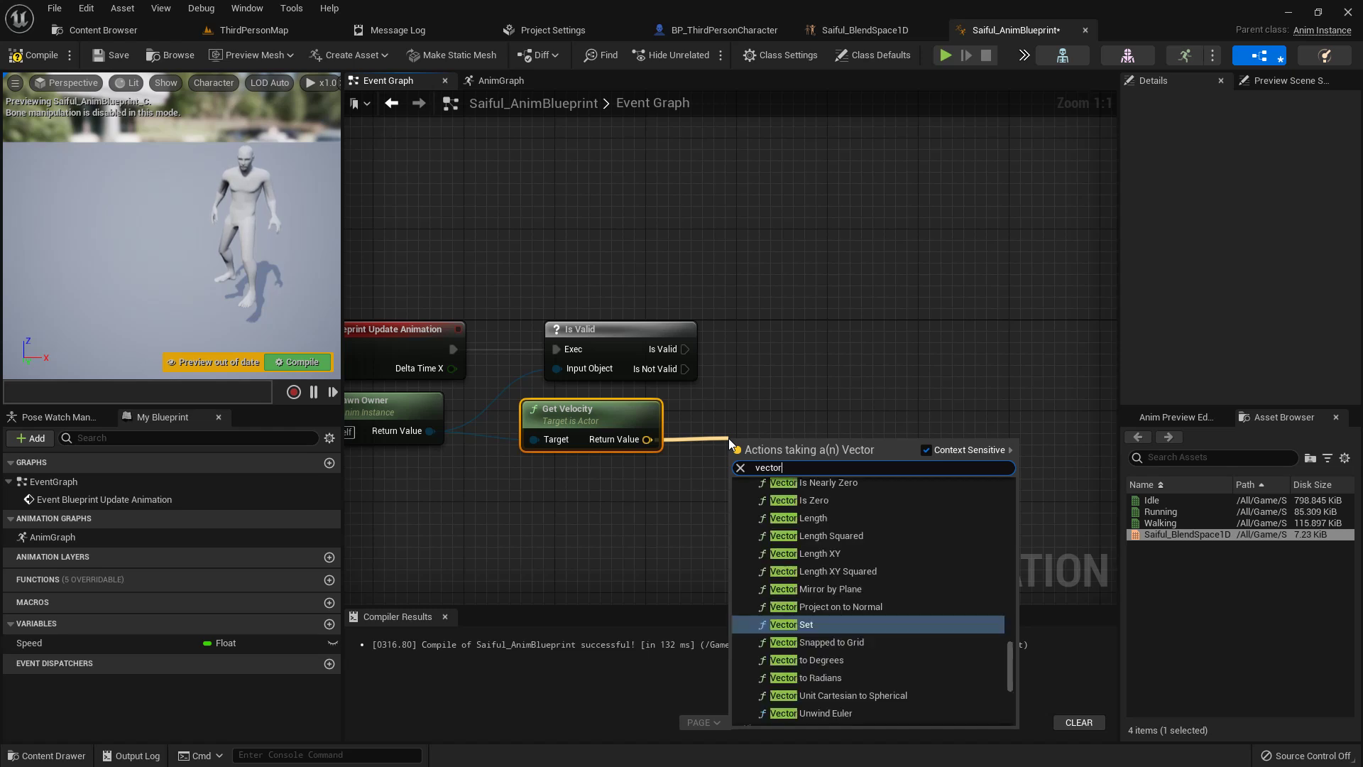
{"action": "type", "text": " length"}
{"action": "key", "text": "Return"}
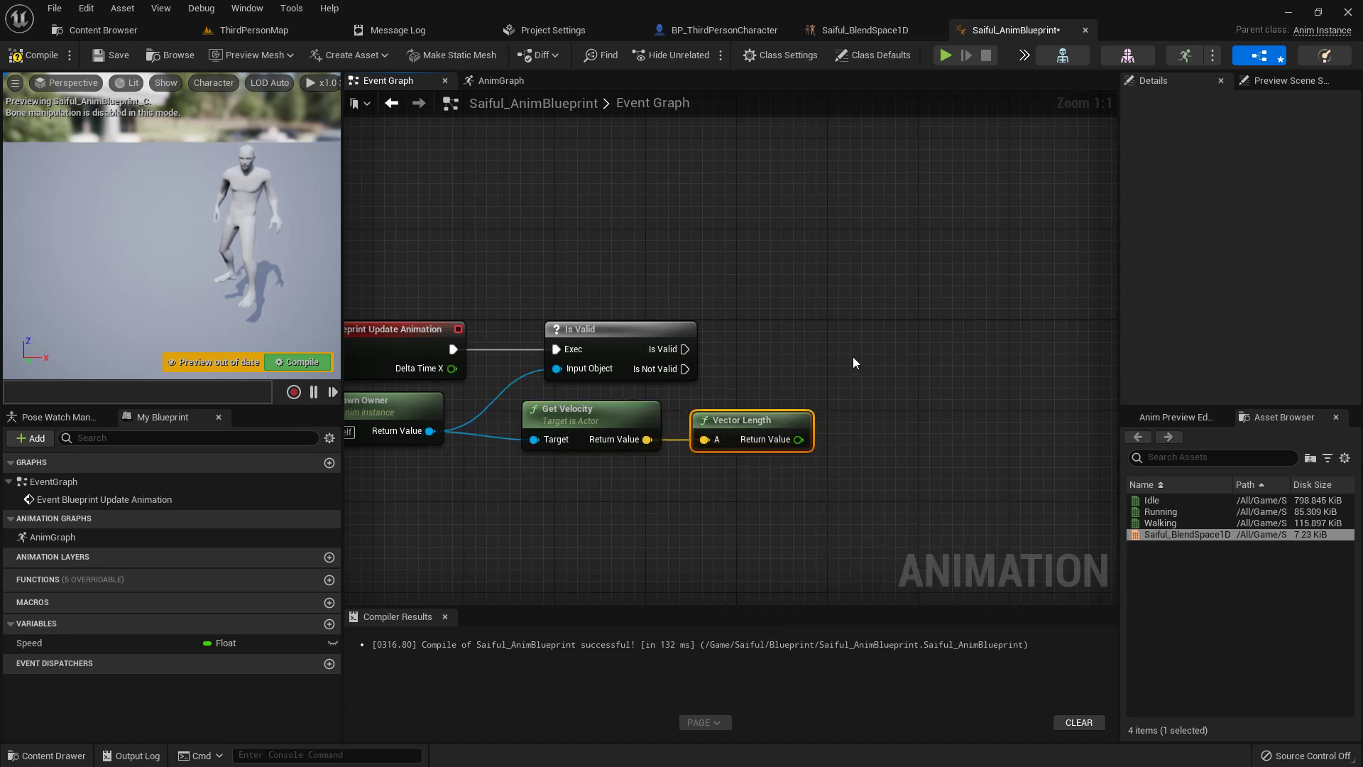
Add a Set Speed node run from the Is Valid output with the Vector Length result as its value, and compile
{"action": "right_click_drag", "start_coordinate": [857, 354], "coordinate": [838, 354]}
{"action": "left_click_drag", "start_coordinate": [44, 641], "coordinate": [660, 351]}
{"action": "left_click_drag", "start_coordinate": [770, 366], "coordinate": [853, 352]}
{"action": "left_click_drag", "start_coordinate": [780, 440], "coordinate": [835, 370]}
{"action": "right_click_drag", "start_coordinate": [900, 420], "coordinate": [836, 387]}
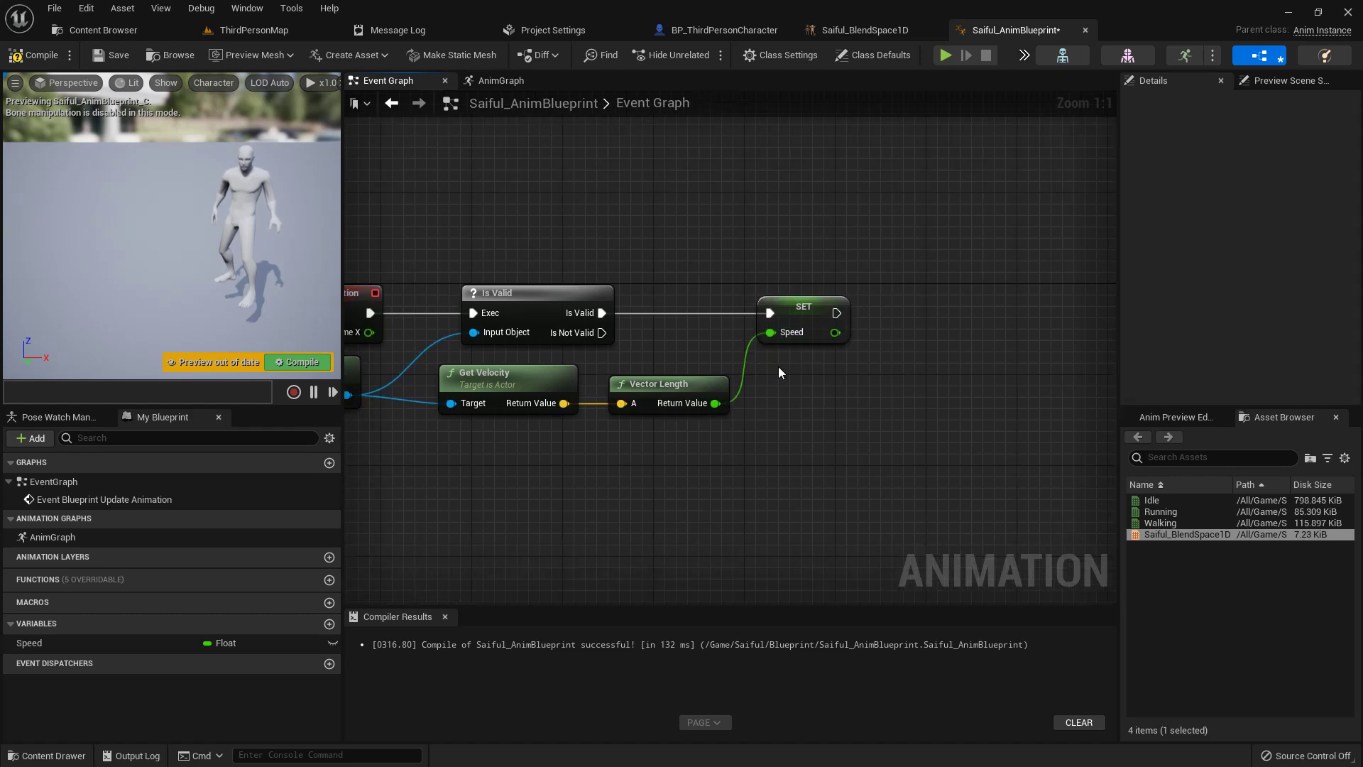
{"action": "left_click", "coordinate": [30, 56]}
Try default values of 300 and 600 for the Speed variable to preview the walking and running animations
{"action": "mouse_move", "coordinate": [727, 189]}
{"action": "right_mouse_down"}
{"action": "mouse_move", "coordinate": [749, 207]}
{"action": "mouse_move", "coordinate": [721, 211]}
{"action": "right_mouse_up"}
{"action": "scroll", "coordinate": [239, 270], "scroll_direction": "down", "scroll_amount": 3}
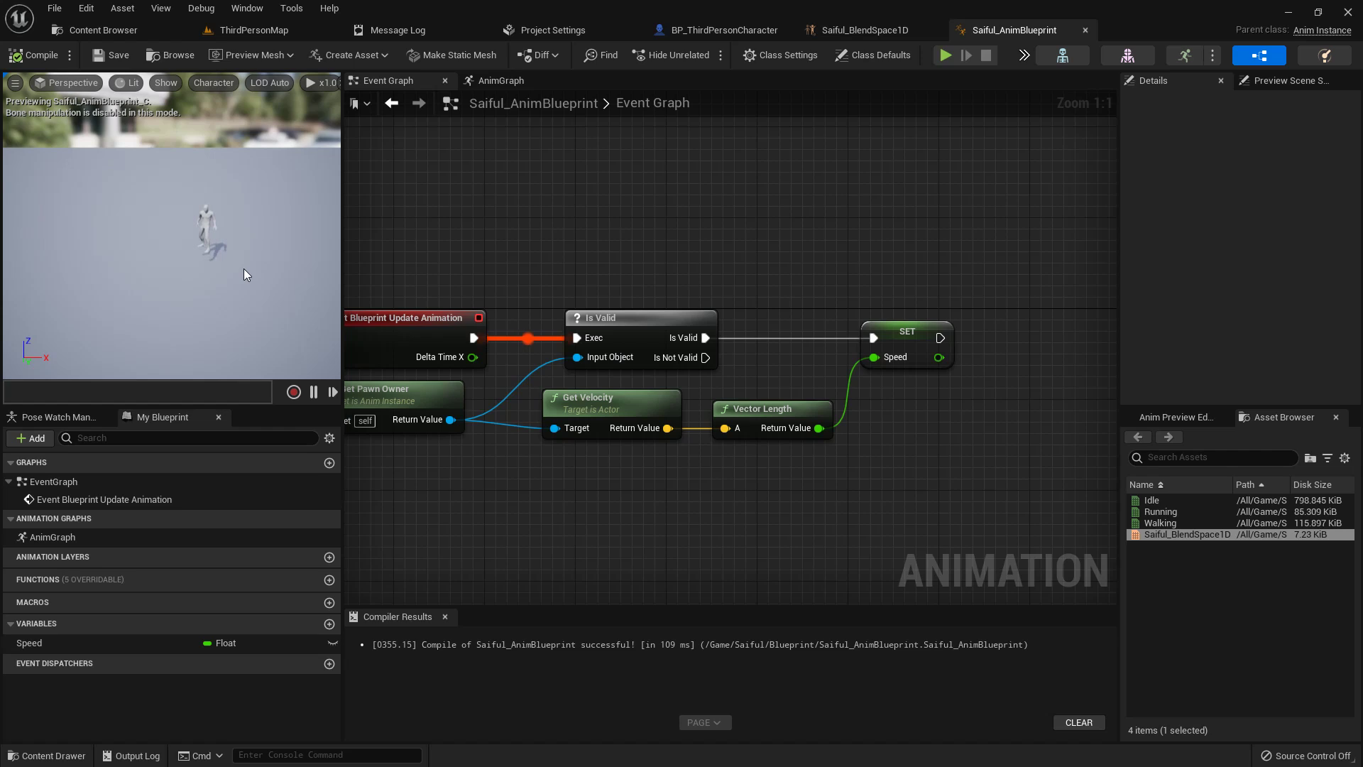
{"action": "scroll", "coordinate": [244, 274], "scroll_direction": "up", "scroll_amount": 5}
{"action": "left_click", "coordinate": [64, 642]}
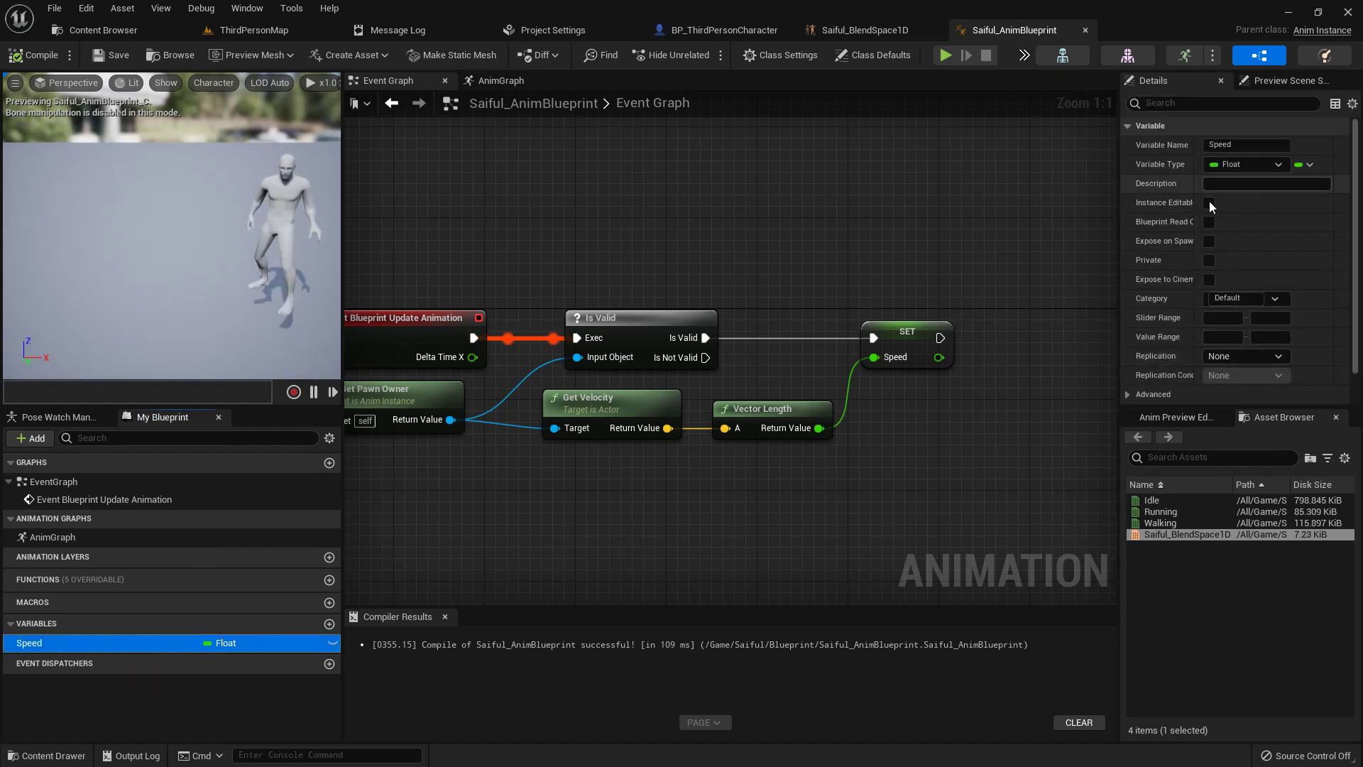
{"action": "scroll", "coordinate": [1221, 387], "scroll_direction": "down", "scroll_amount": 2}
{"action": "left_click", "coordinate": [1223, 394]}
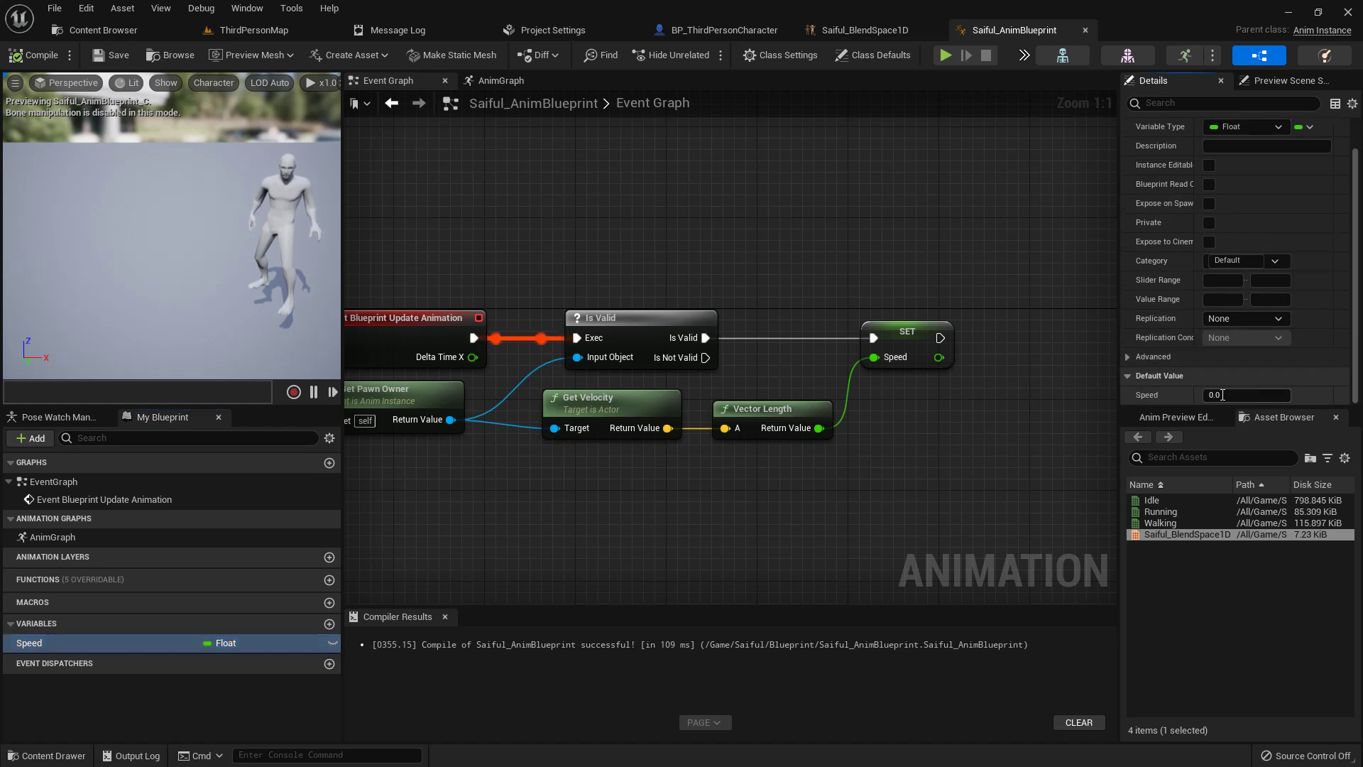
{"action": "type", "text": "300"}
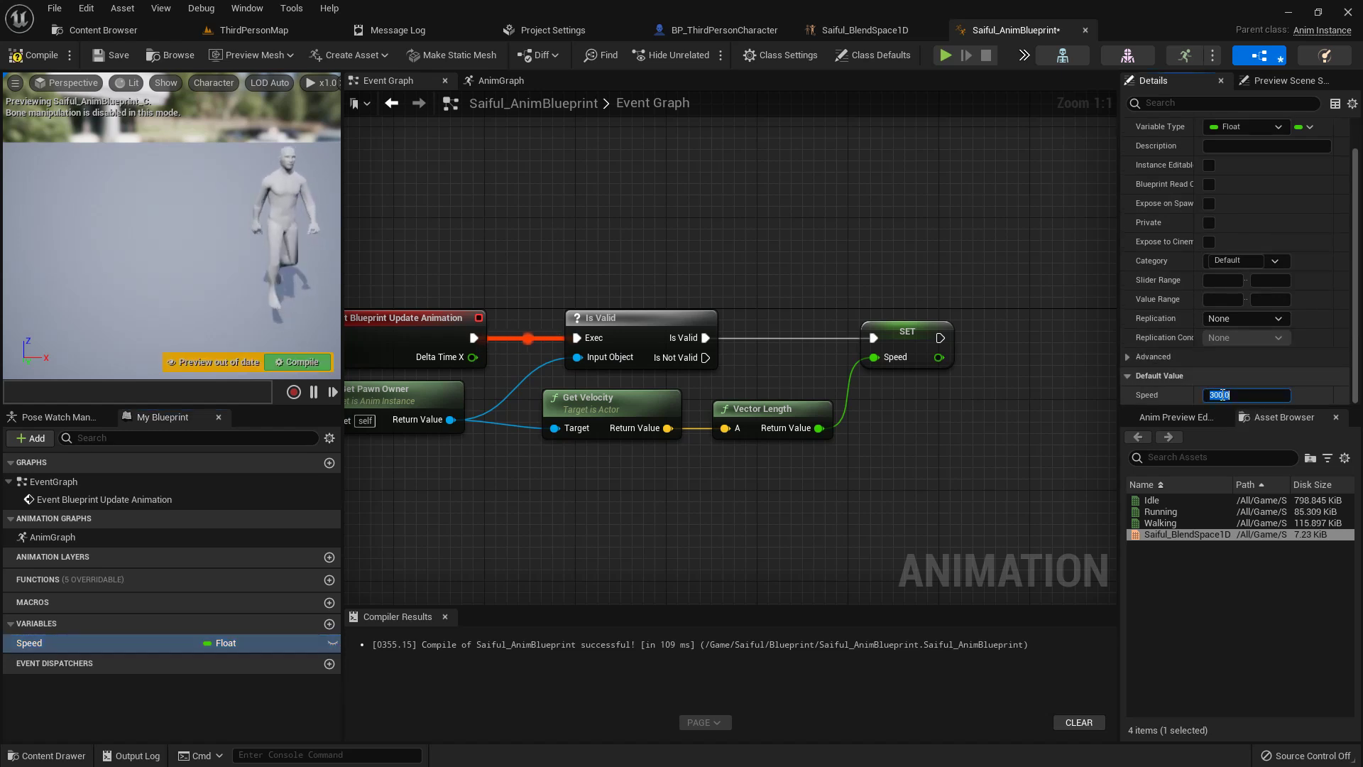
{"action": "key", "text": "BackSpace"}
{"action": "key", "text": "BackSpace"}
{"action": "key", "text": "BackSpace"}
{"action": "type", "text": "600"}
{"action": "key", "text": "Return"}
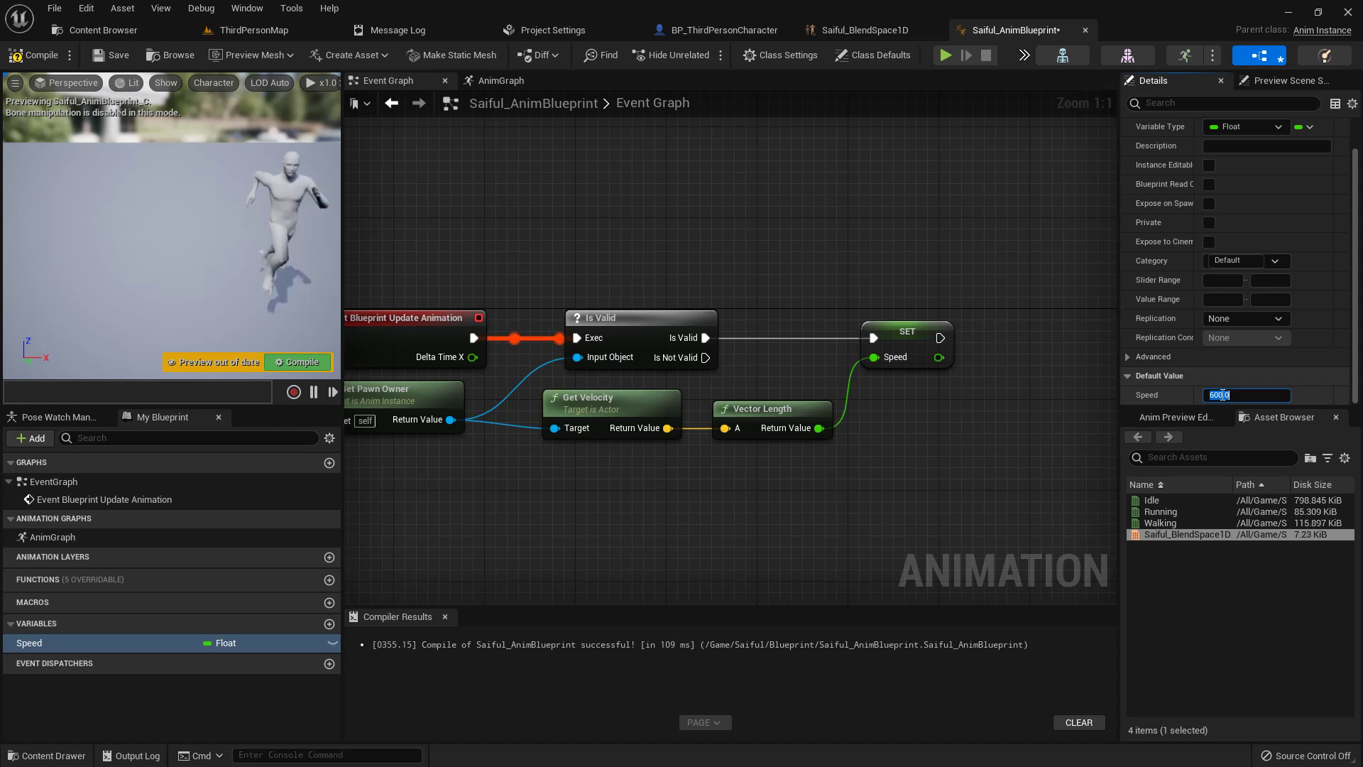
Restore the Speed variable's default value to 0 and compile the animation blueprint
{"action": "key", "text": "Return"}
{"action": "left_click", "coordinate": [15, 59]}
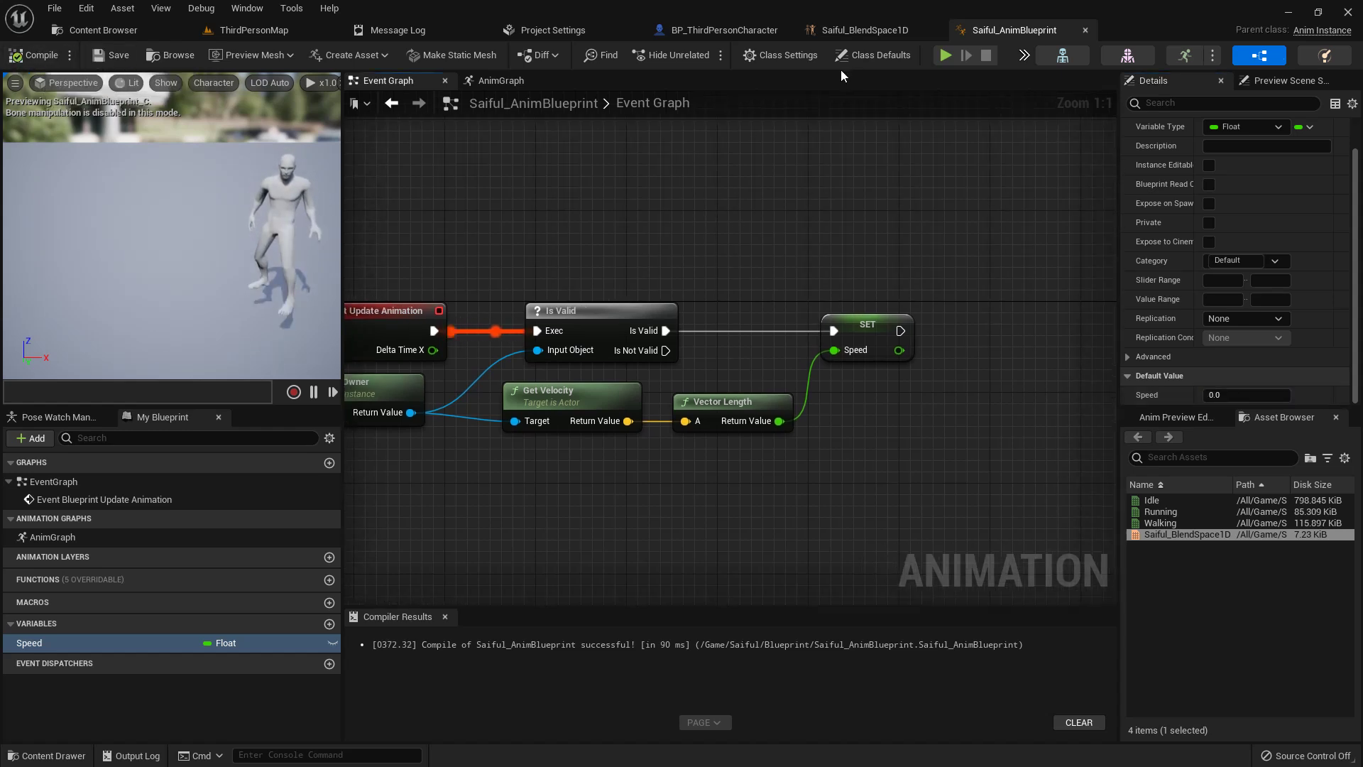
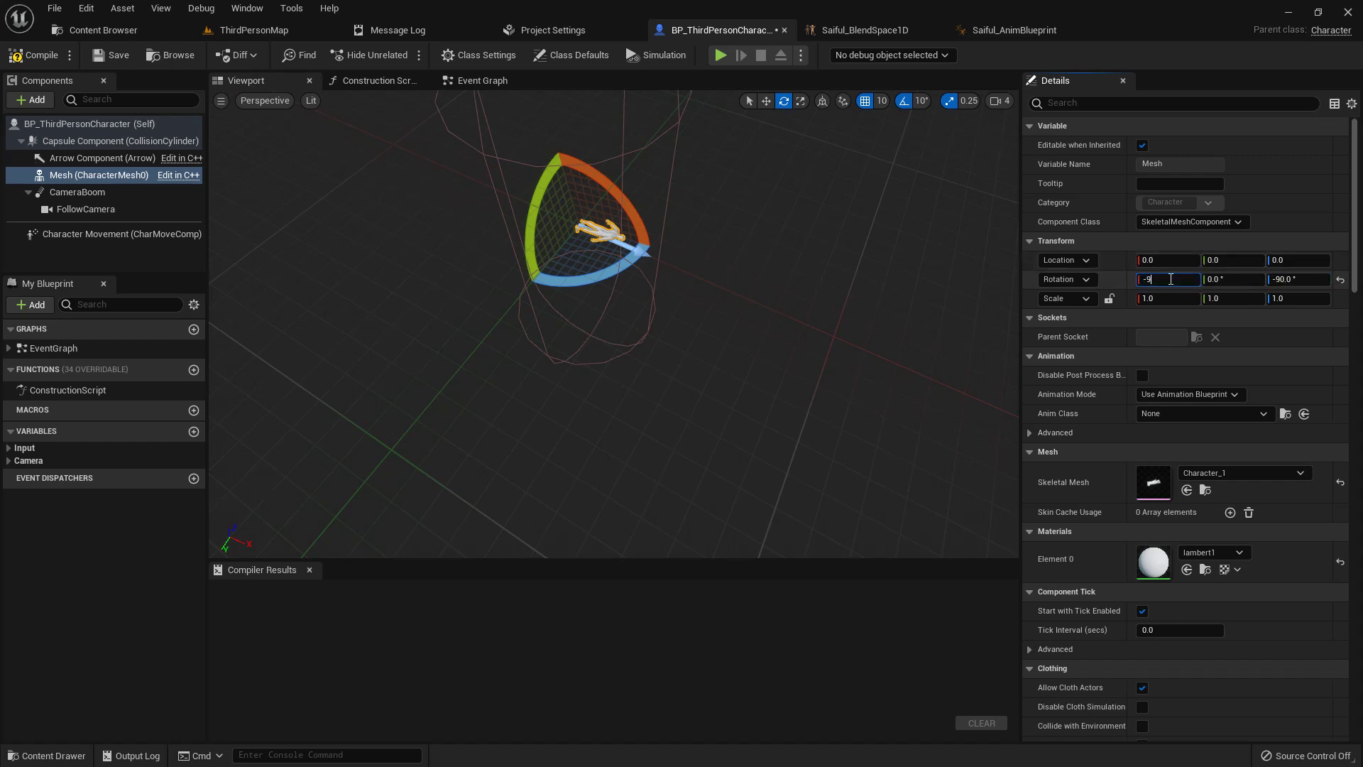
Set the X rotation of the Mesh component in BP_ThirdPersonCharacter to -90°
{"action": "type", "text": "0"}
{"action": "key", "text": "Return"}
Lock the Mesh component's scale proportions and try uniform scales of 3, 5 and 7
{"action": "right_click_drag", "start_coordinate": [797, 311], "coordinate": [872, 357]}
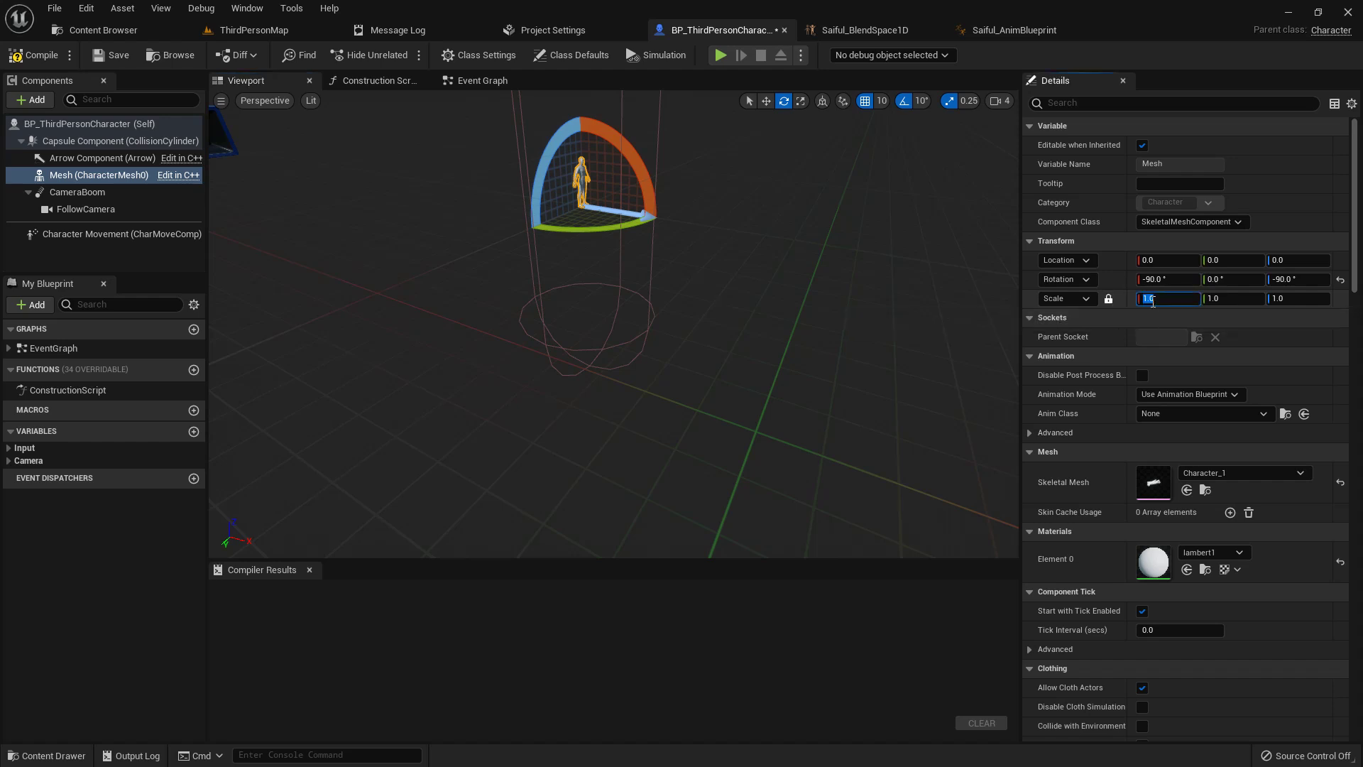
{"action": "type", "text": "3"}
{"action": "key", "text": "Return"}
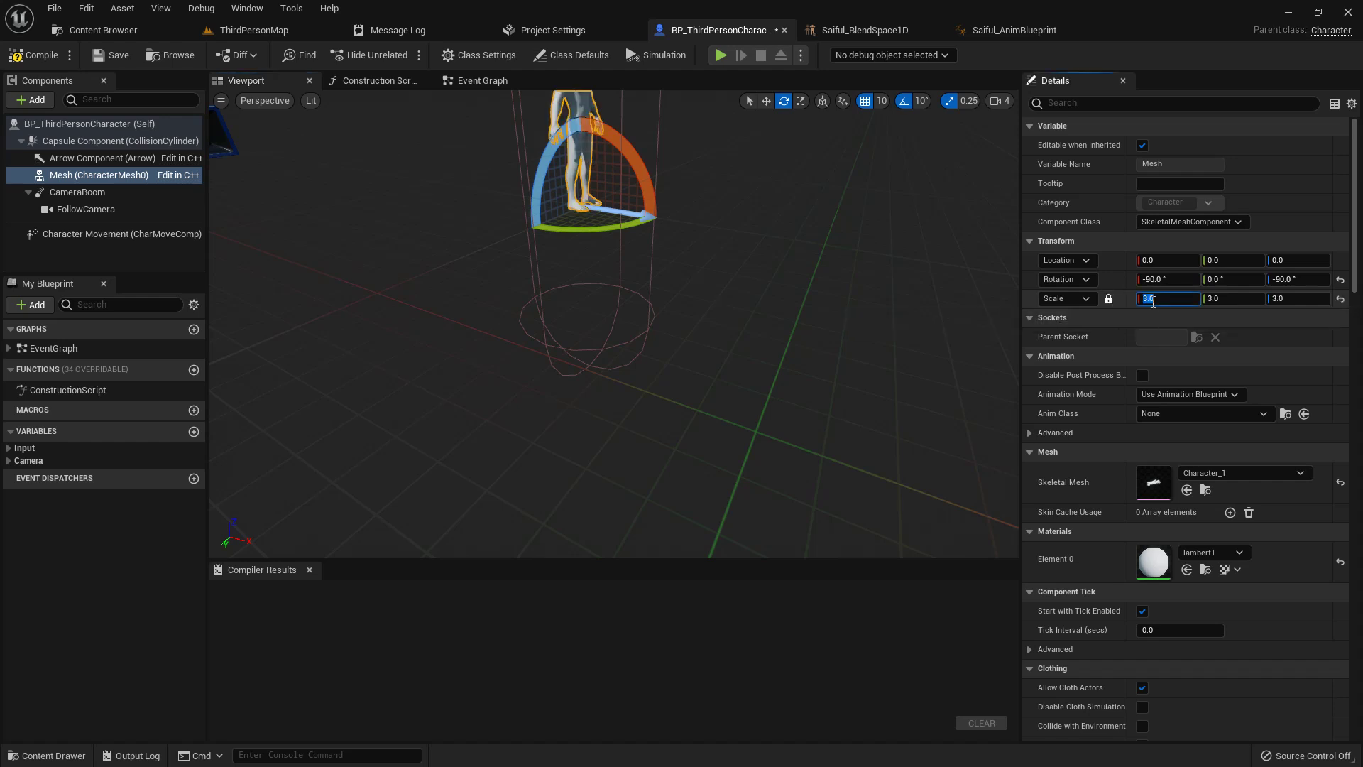
{"action": "key", "text": "f"}
{"action": "left_click", "coordinate": [1164, 299]}
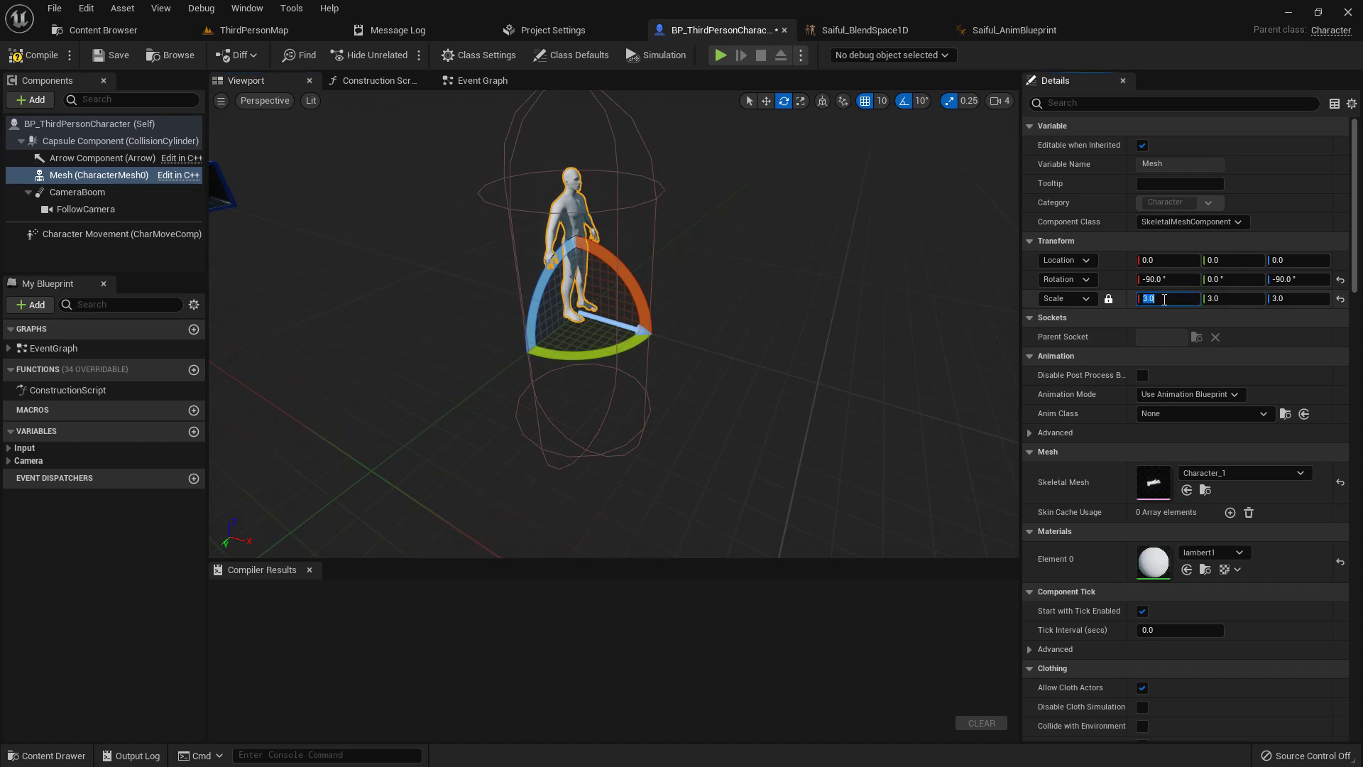
{"action": "type", "text": "5"}
{"action": "key", "text": "Return"}
{"action": "scroll", "coordinate": [736, 389], "scroll_direction": "down", "scroll_amount": 3}
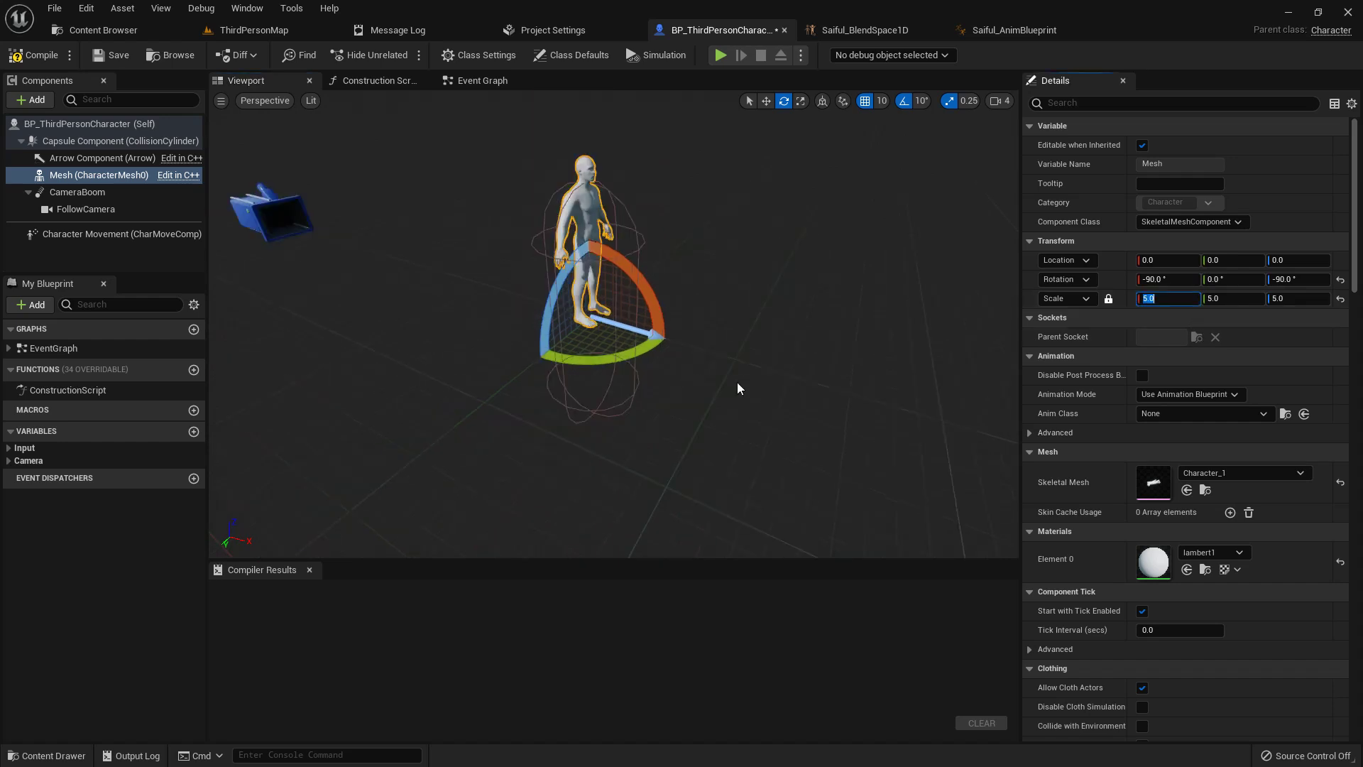
{"action": "left_click_drag", "start_coordinate": [834, 402], "coordinate": [838, 376], "text": "alt"}
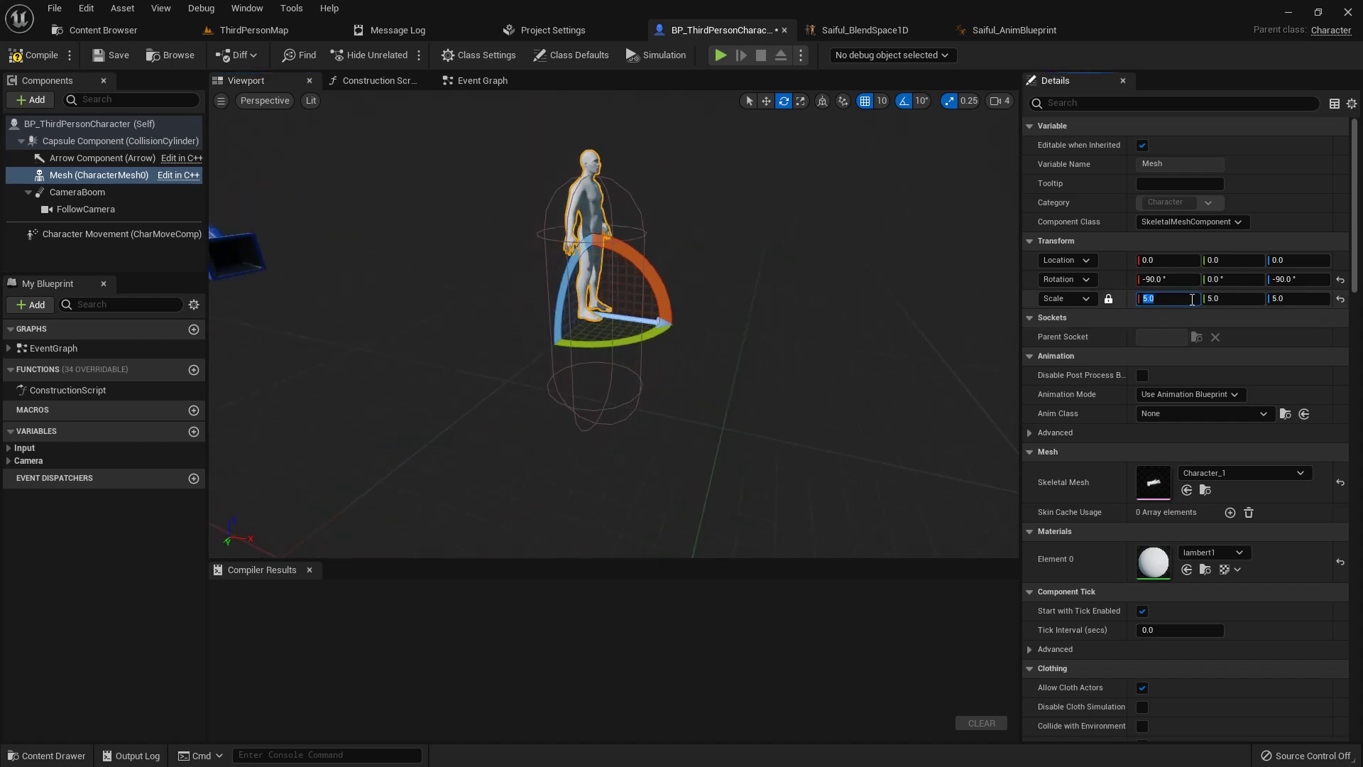
{"action": "key", "text": "Return"}
Move the Mesh component down to a Z location of -80 so the feet approach the capsule's base
{"action": "left_click_drag", "start_coordinate": [837, 306], "coordinate": [820, 340], "text": "alt"}
{"action": "key", "text": "w"}
{"action": "left_click_drag", "start_coordinate": [584, 249], "coordinate": [612, 367]}
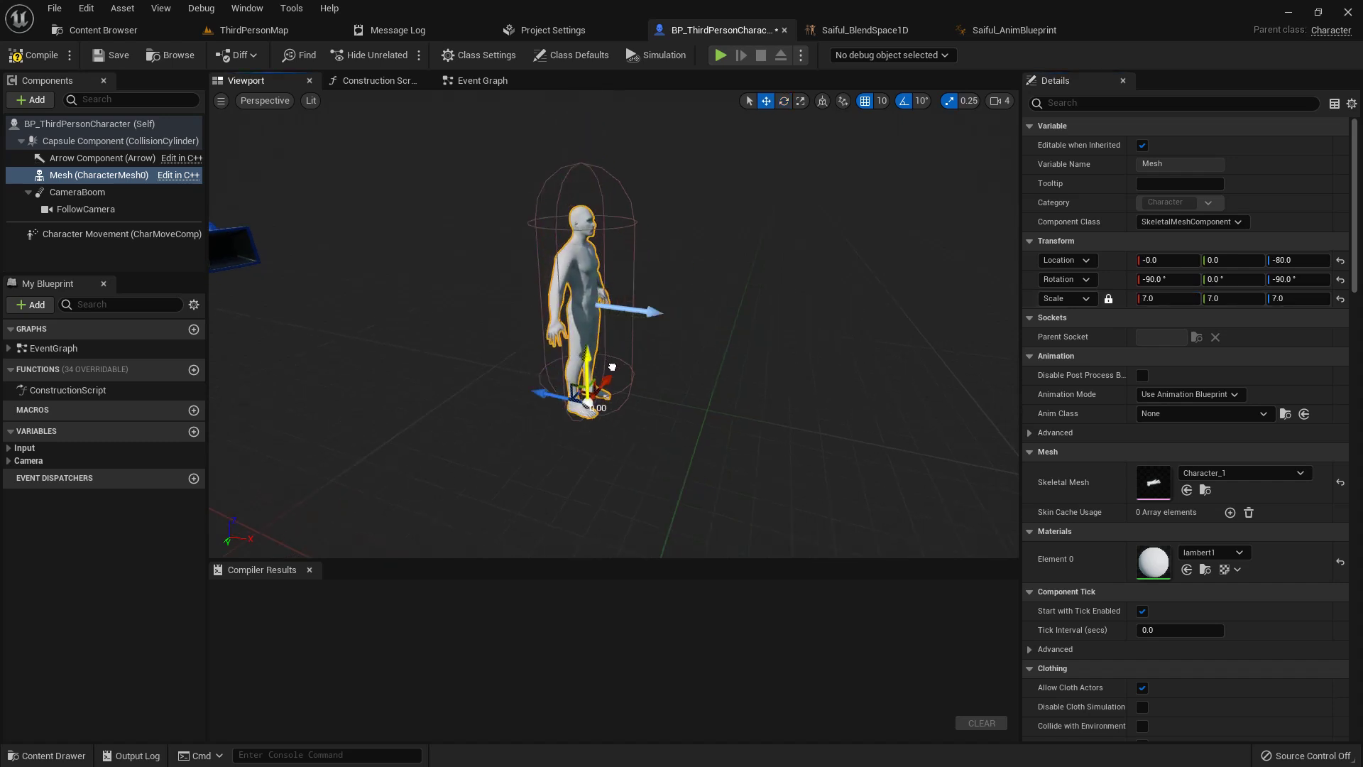
Try uniform scales of 10, 9 and 8 for the Mesh component to compare its height with the capsule
{"action": "left_click", "coordinate": [1165, 299]}
{"action": "type", "text": "10"}
{"action": "key", "text": "Return"}
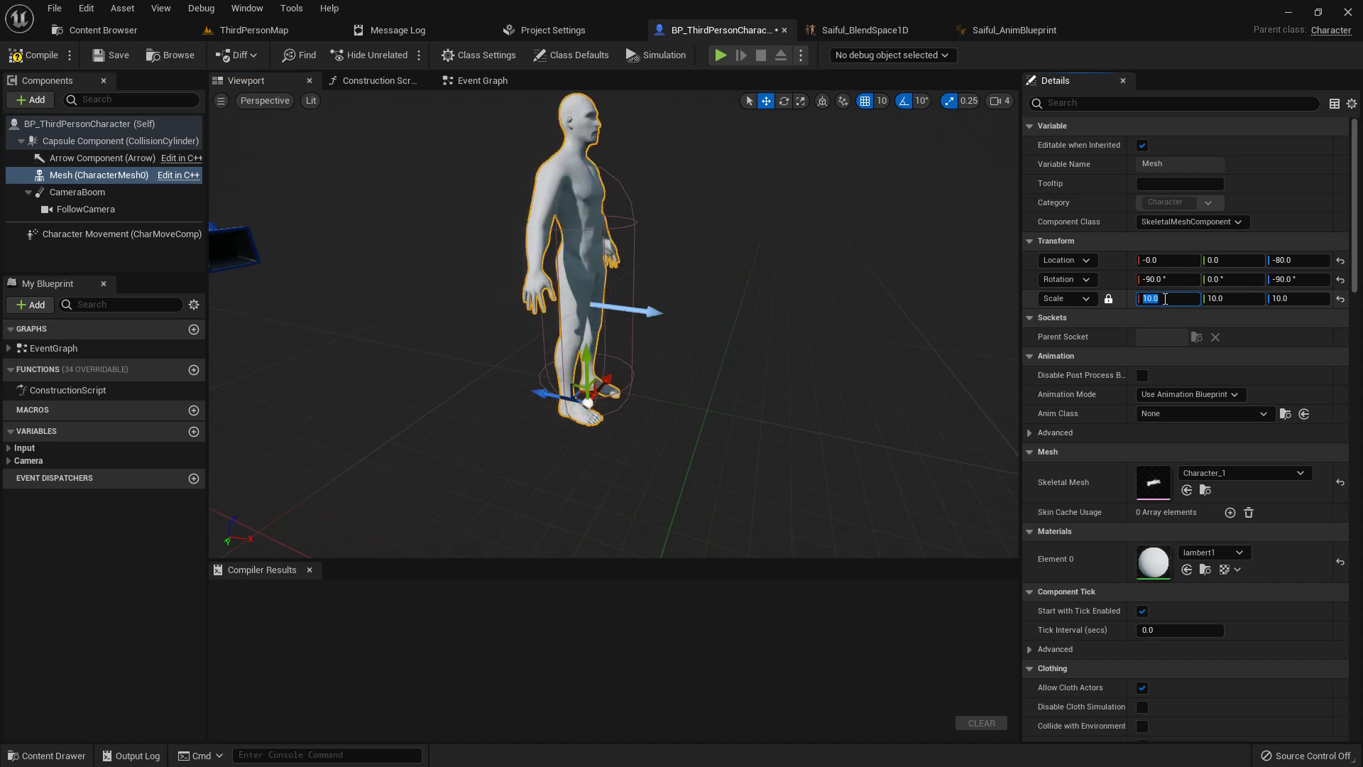
{"action": "key", "text": "Return"}
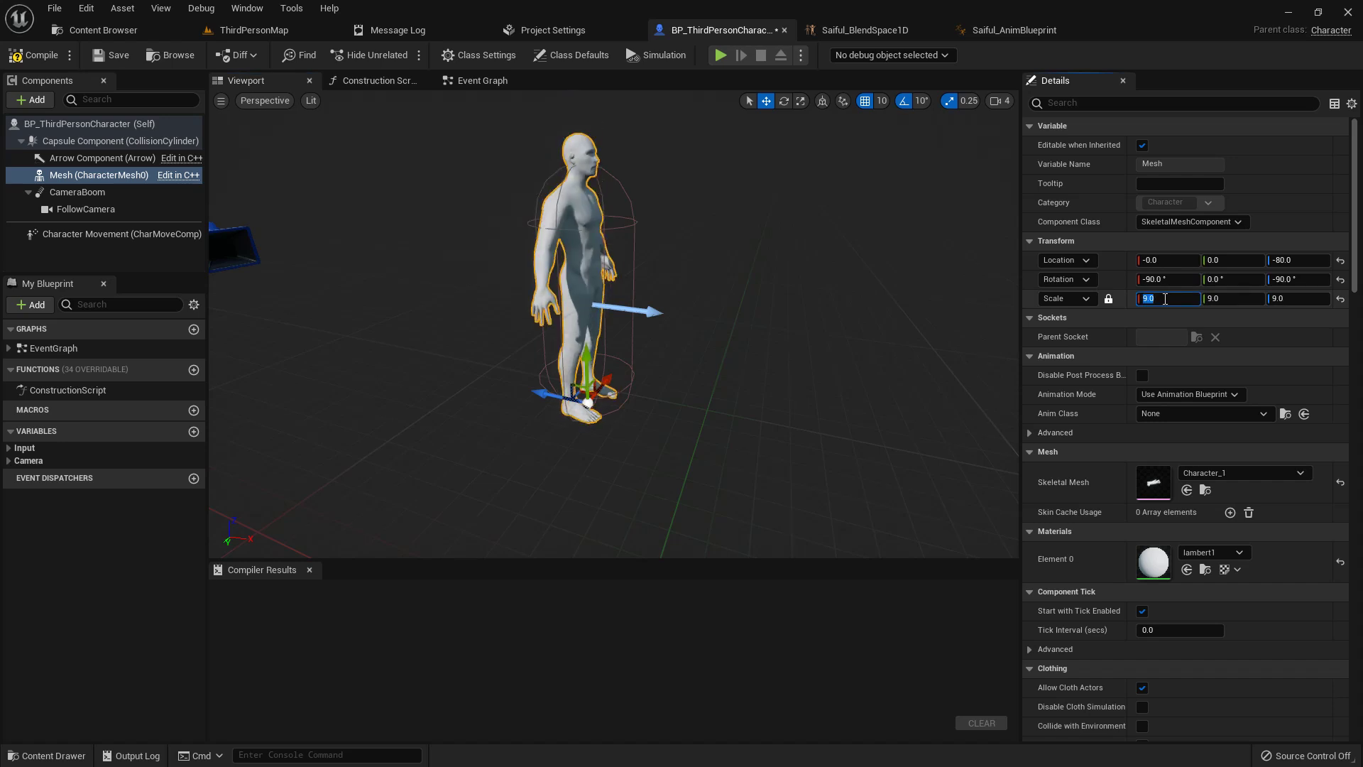
{"action": "type", "text": "8"}
{"action": "key", "text": "Return"}
{"action": "right_click_drag", "start_coordinate": [859, 365], "coordinate": [859, 364]}
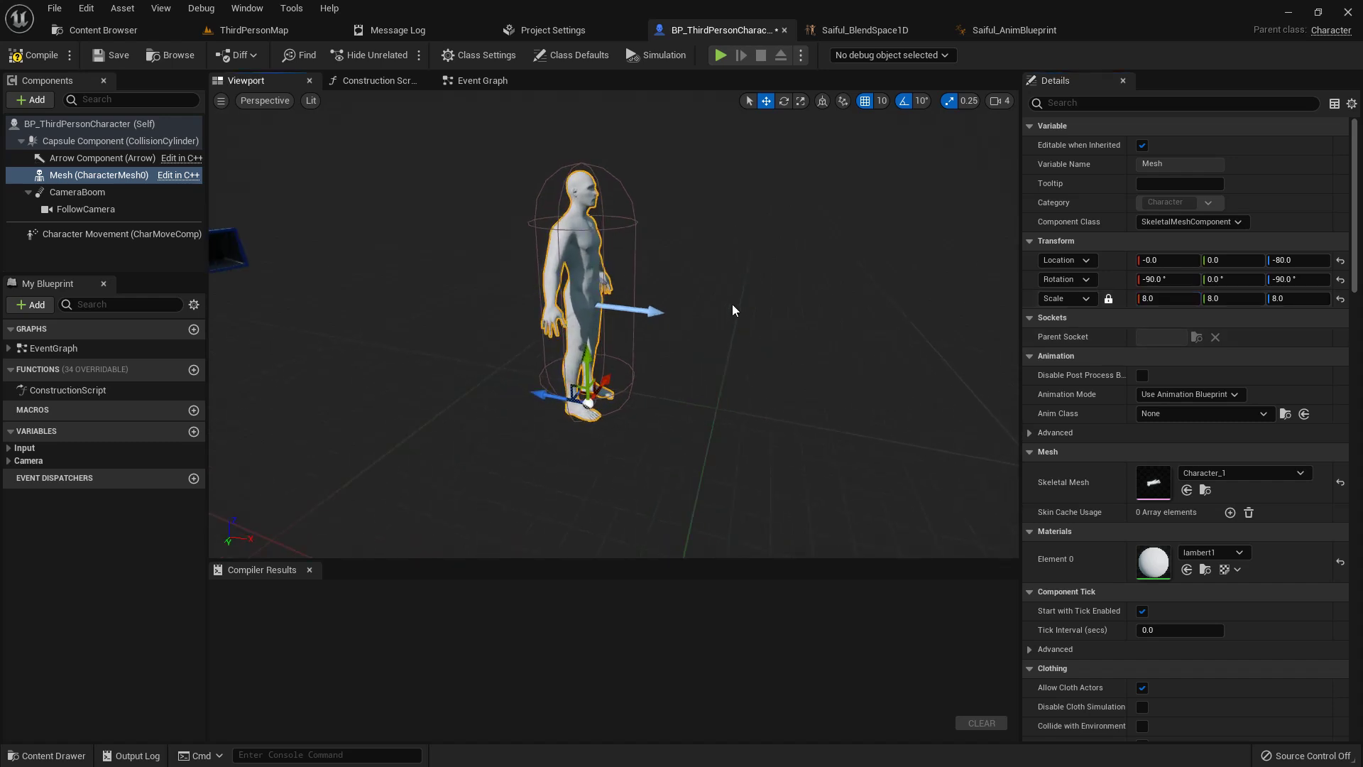
Set the Mesh component's Z location to -90, comparing it with -80
{"action": "left_click", "coordinate": [1301, 262]}
{"action": "type", "text": "-9"}
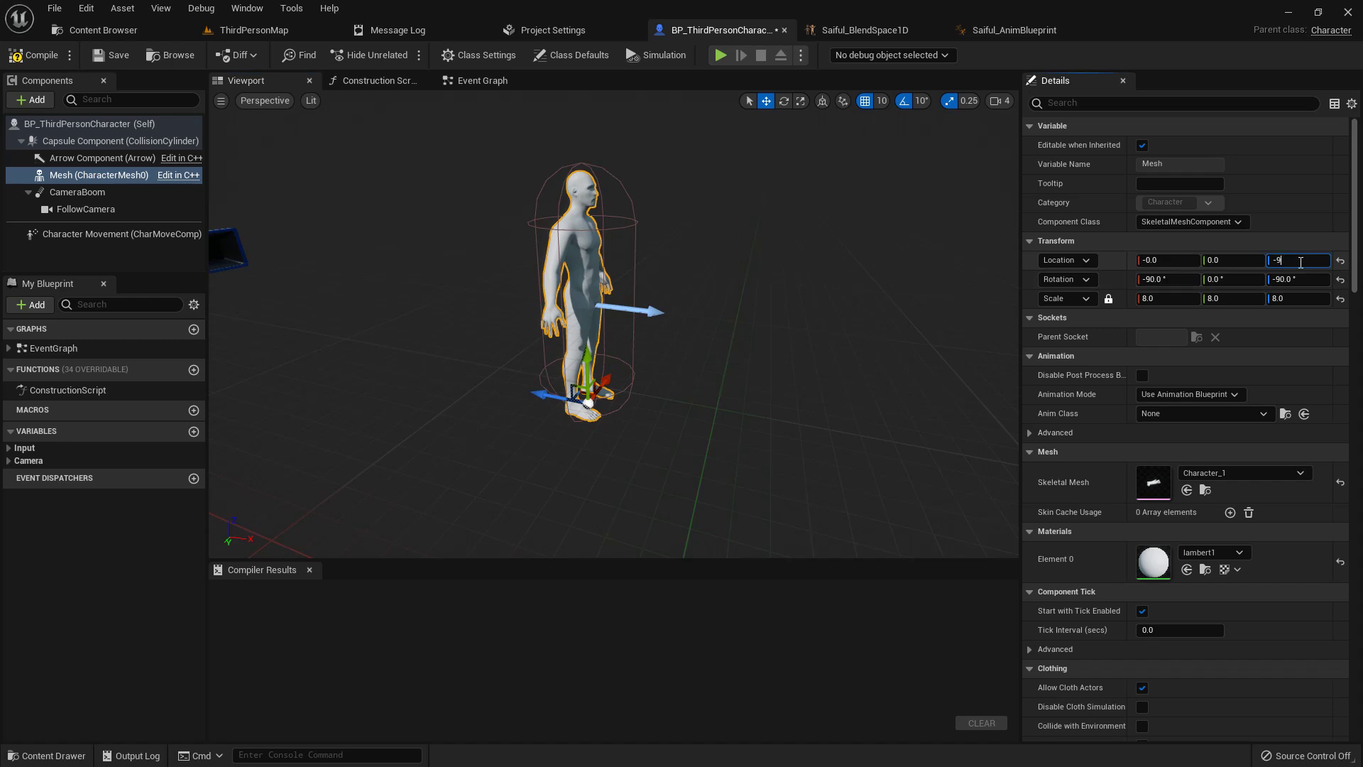
{"action": "type", "text": "0"}
{"action": "key", "text": "Return"}
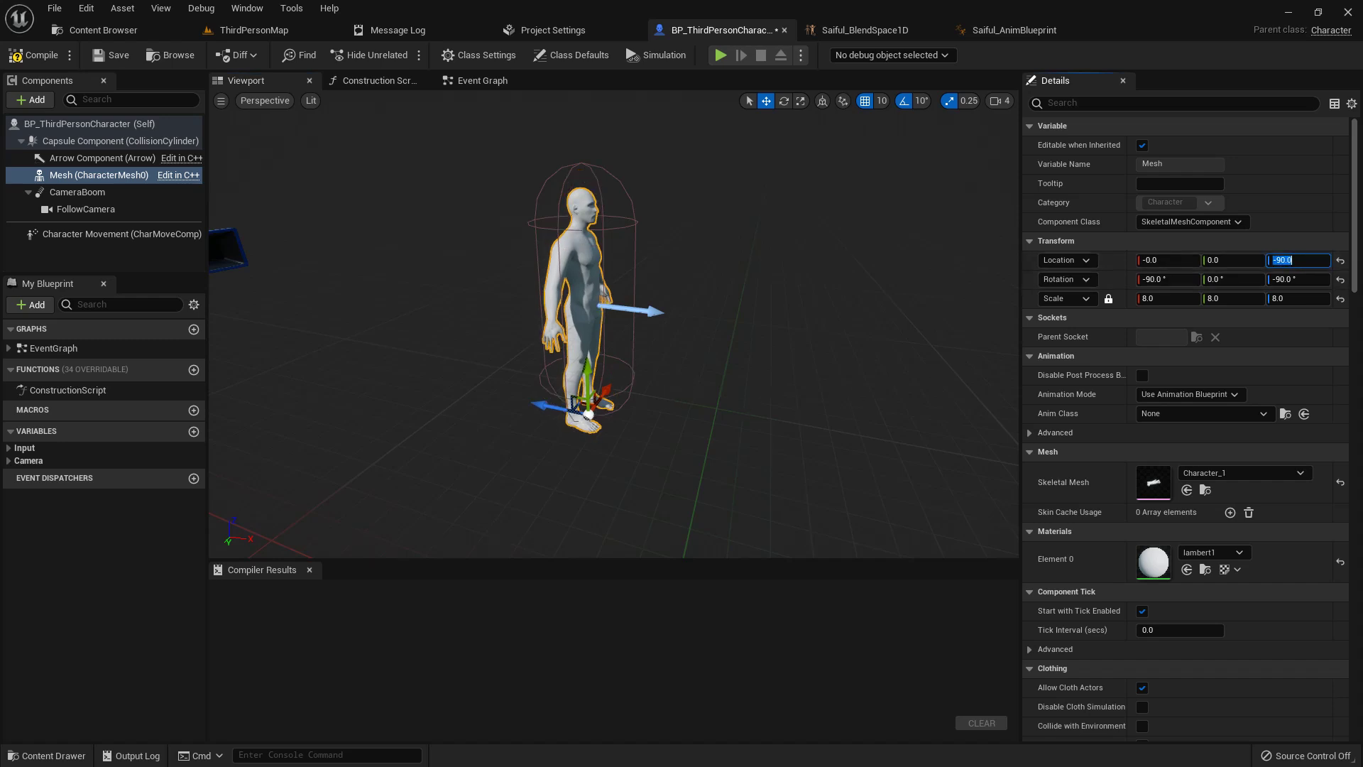
{"action": "right_click_drag", "start_coordinate": [680, 384], "coordinate": [680, 385]}
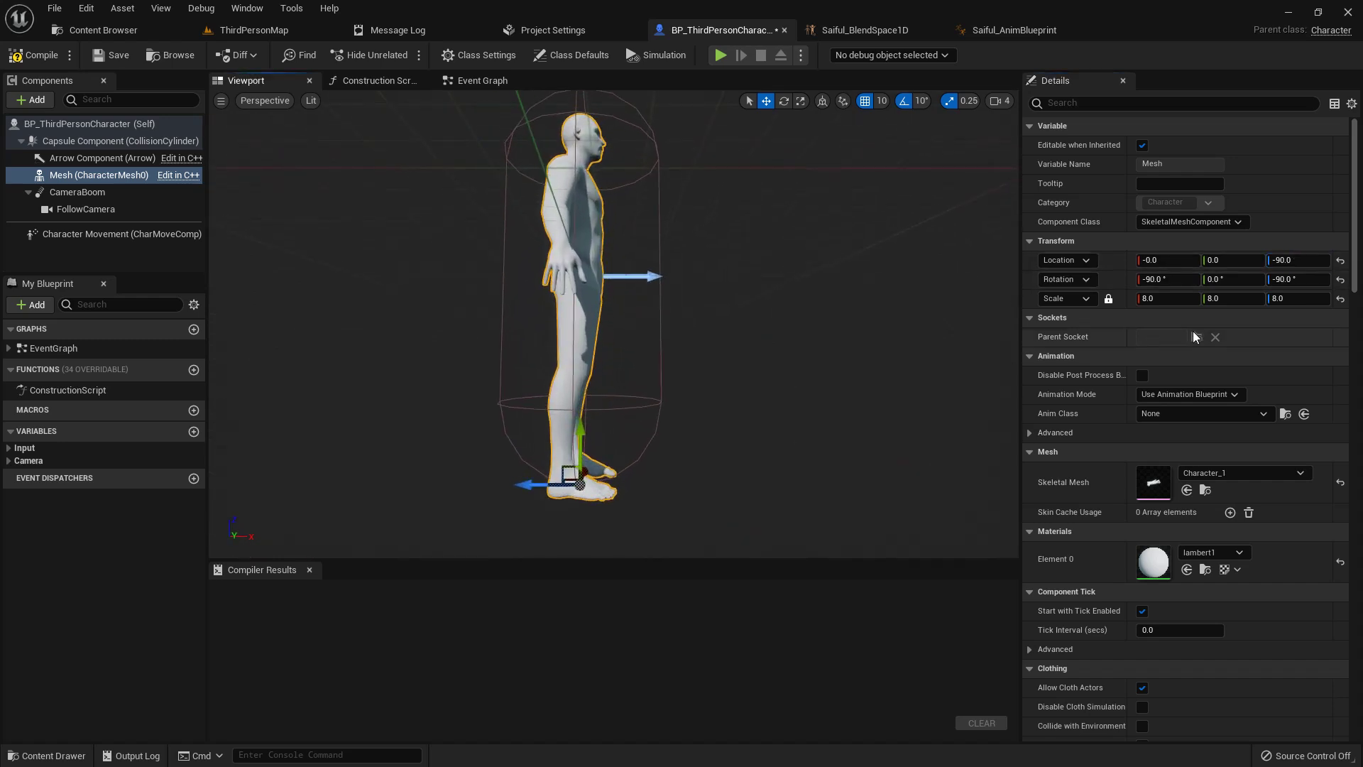
{"action": "left_click", "coordinate": [1284, 263]}
{"action": "type", "text": "-80"}
{"action": "key", "text": "Return"}
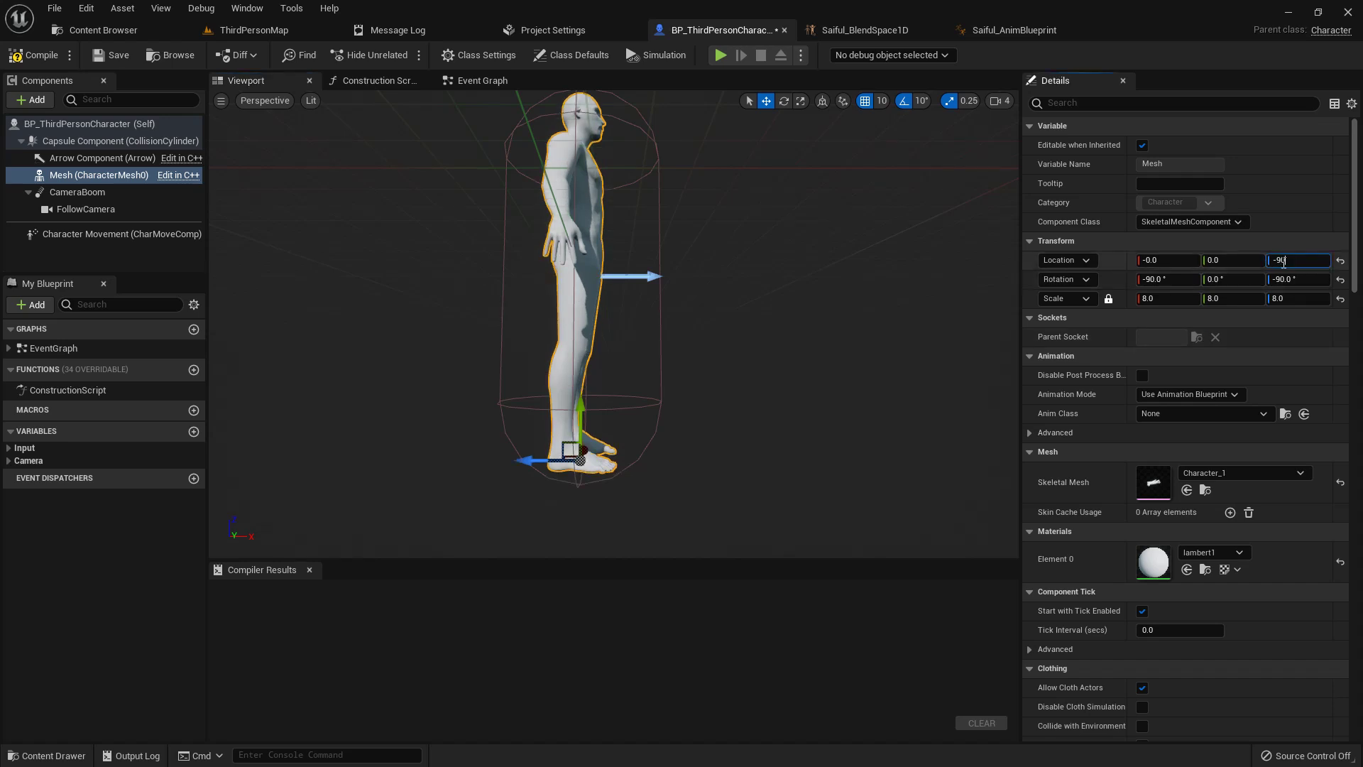
{"action": "type", "text": "-90"}
{"action": "key", "text": "Return"}
Set the Mesh component's uniform scale to 8.7 after trying 9 and 8.5, and compile and save the character blueprint
{"action": "right_click_drag", "start_coordinate": [752, 298], "coordinate": [796, 293]}
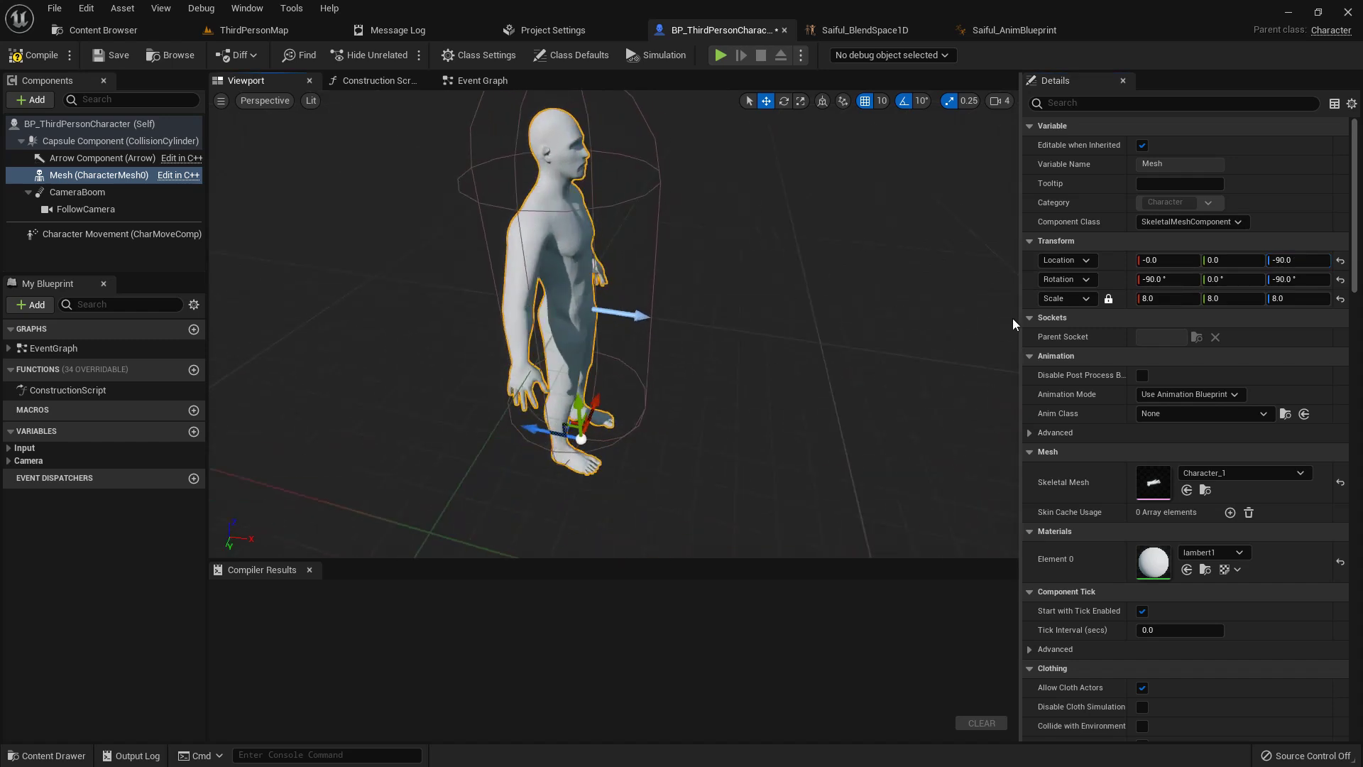
{"action": "left_click", "coordinate": [1185, 301]}
{"action": "type", "text": "9"}
{"action": "key", "text": "Return"}
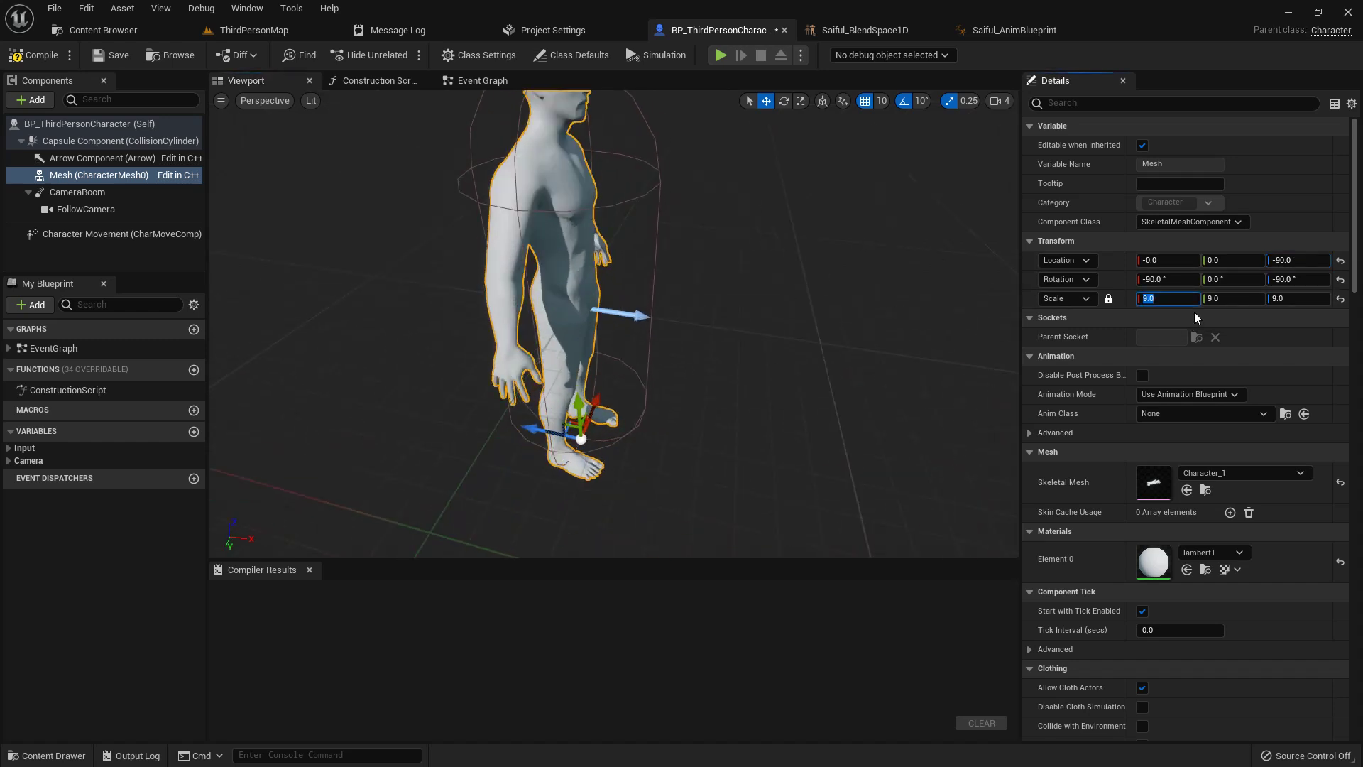
{"action": "right_click_drag", "start_coordinate": [785, 253], "coordinate": [994, 295]}
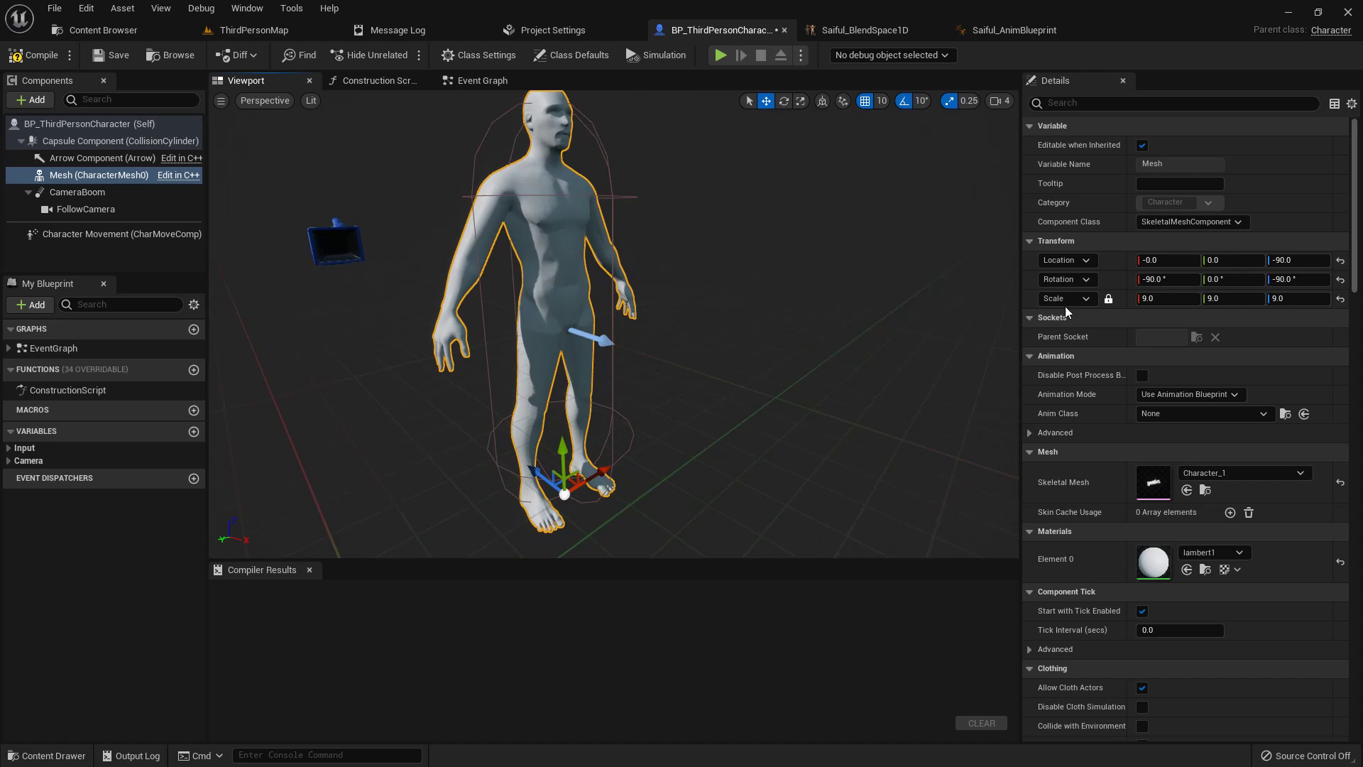
{"action": "key", "text": "Return"}
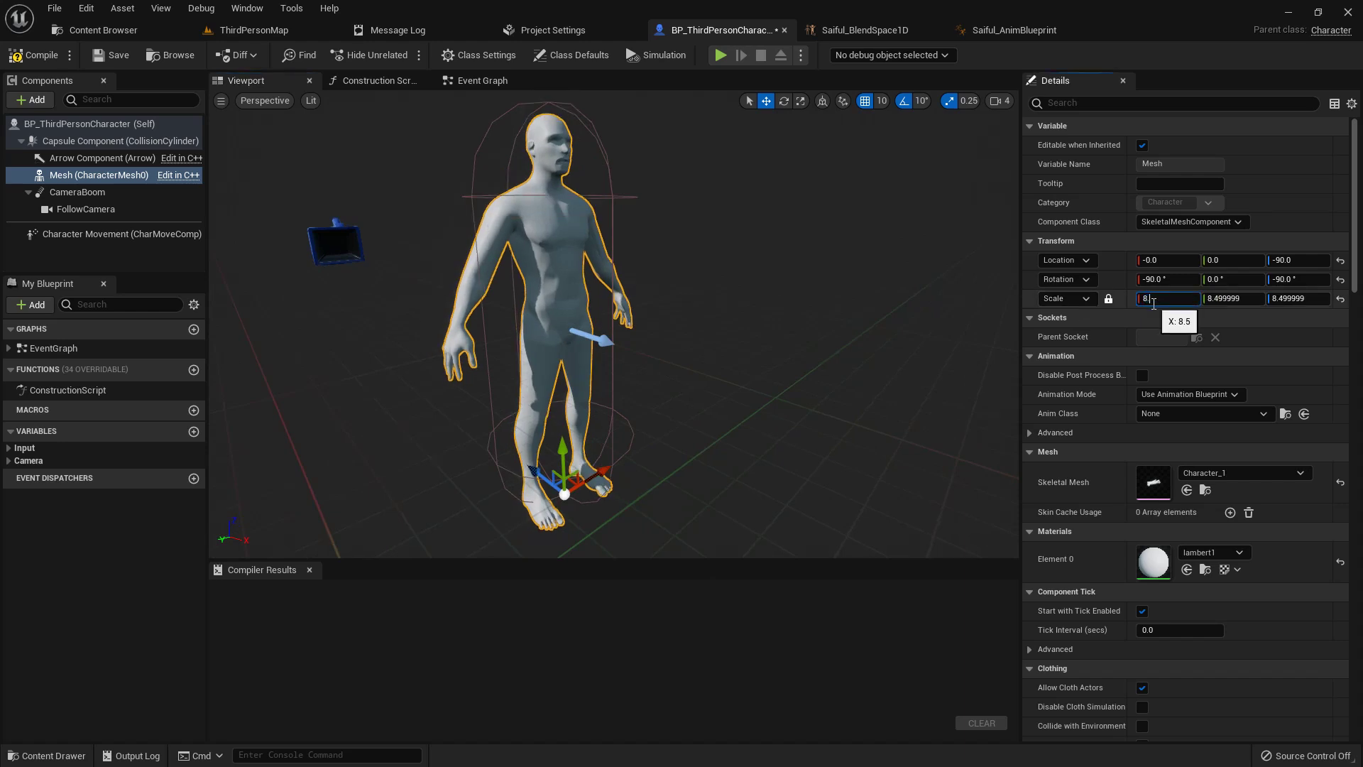
{"action": "type", "text": "8.7"}
{"action": "key", "text": "Return"}
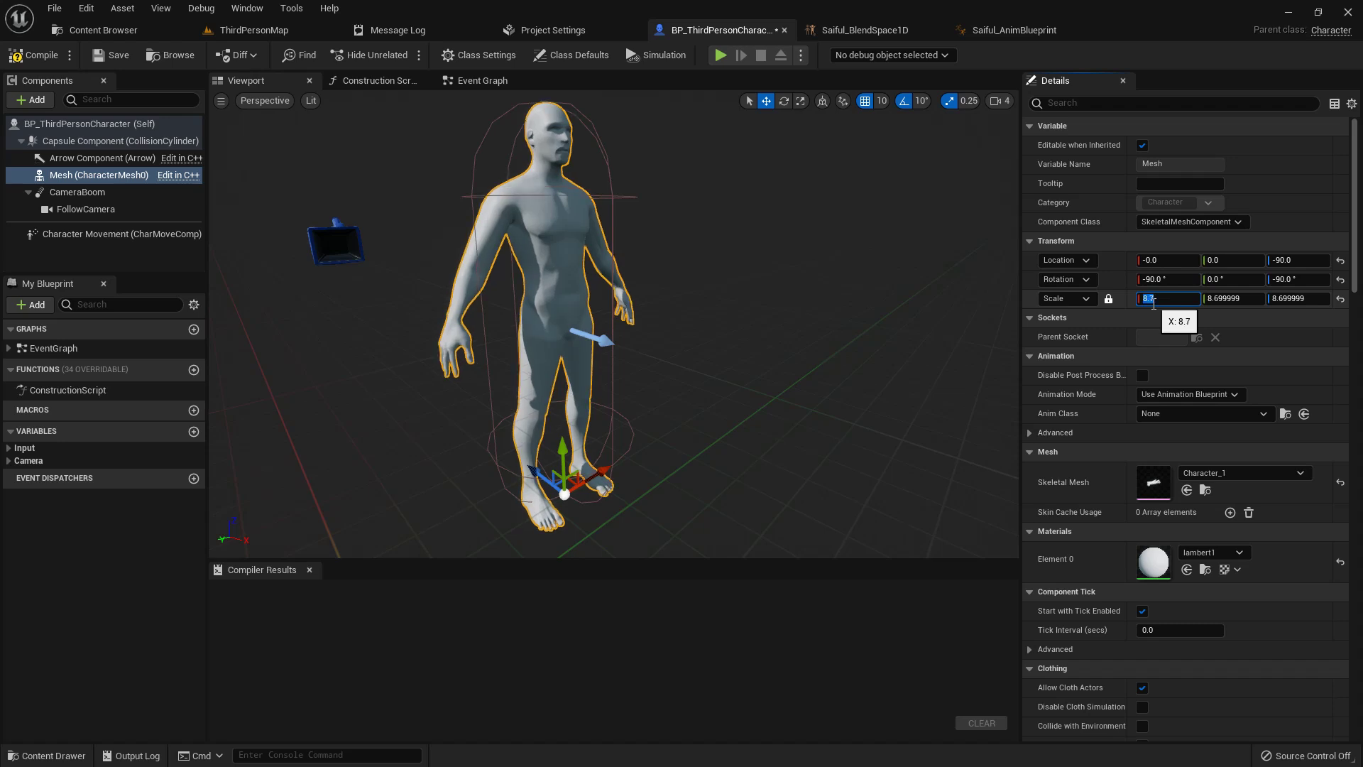
{"action": "right_click_drag", "start_coordinate": [737, 371], "coordinate": [747, 386]}
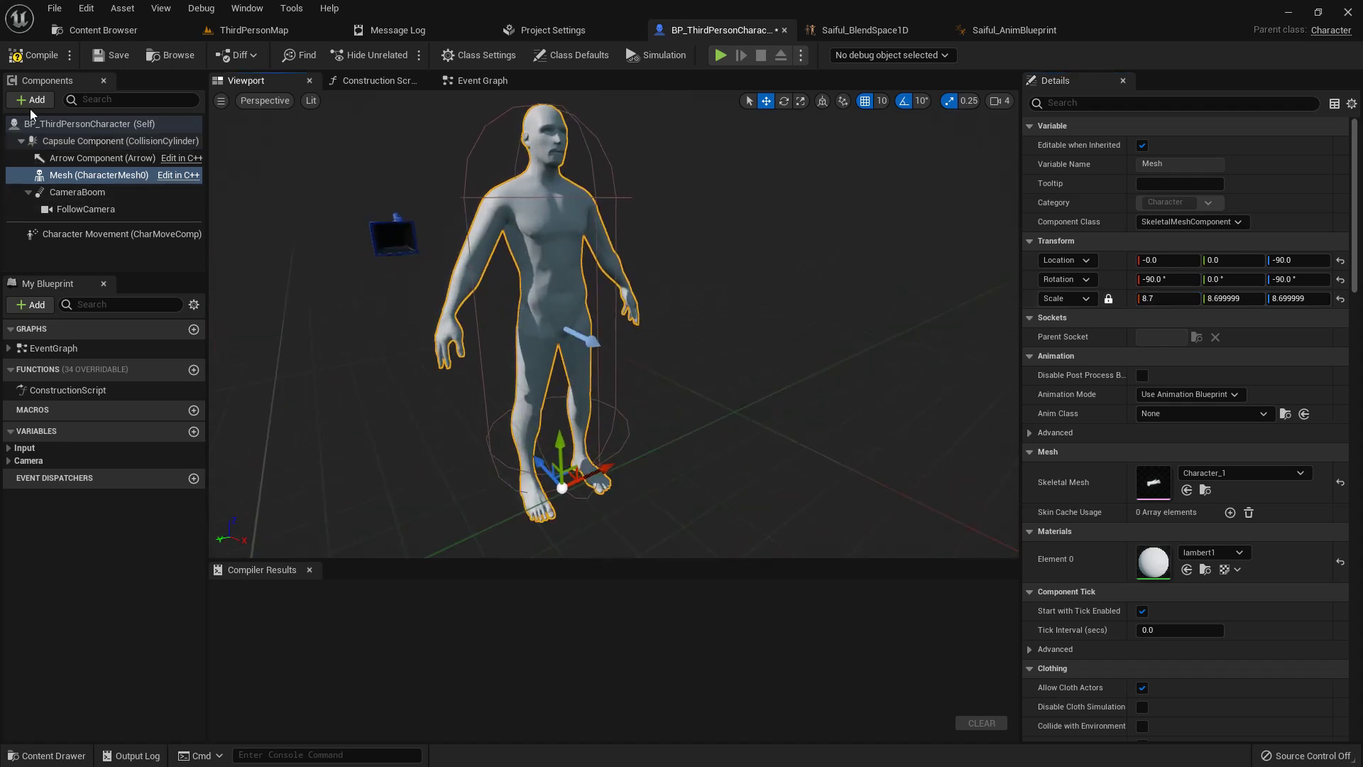
{"action": "left_click", "coordinate": [36, 60]}
{"action": "left_click", "coordinate": [110, 57]}
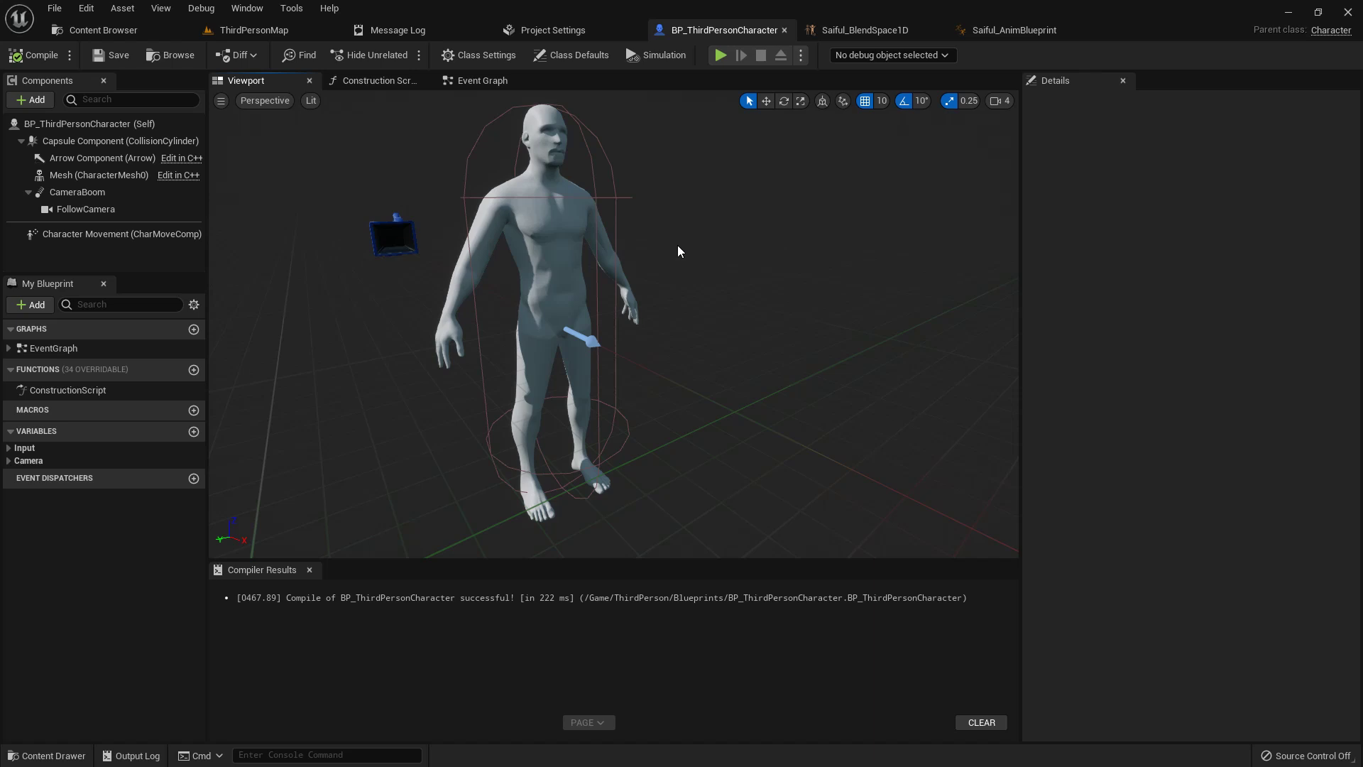
Assign Saiful_AnimBlueprint as the Mesh component's Anim Class
{"action": "left_click", "coordinate": [99, 175]}
{"action": "left_click", "coordinate": [1178, 413]}
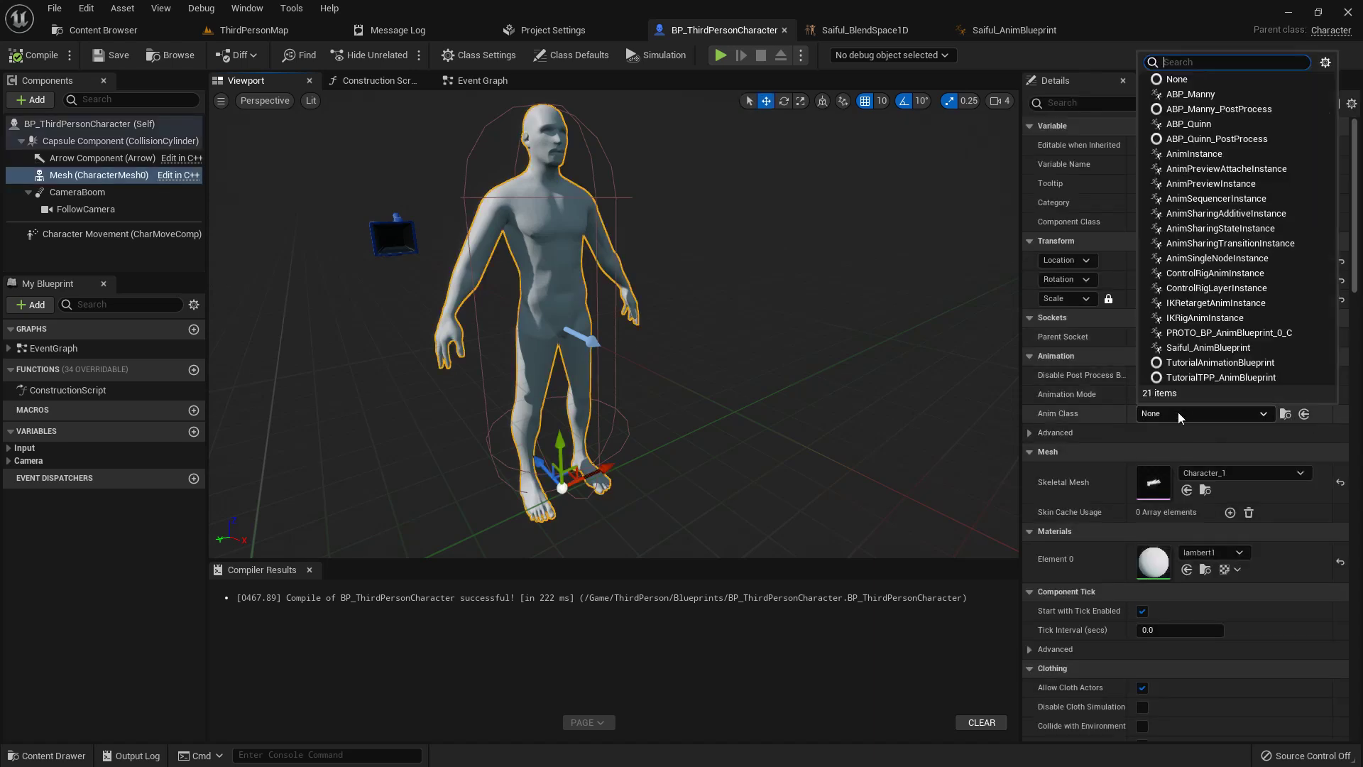
{"action": "type", "text": "saif"}
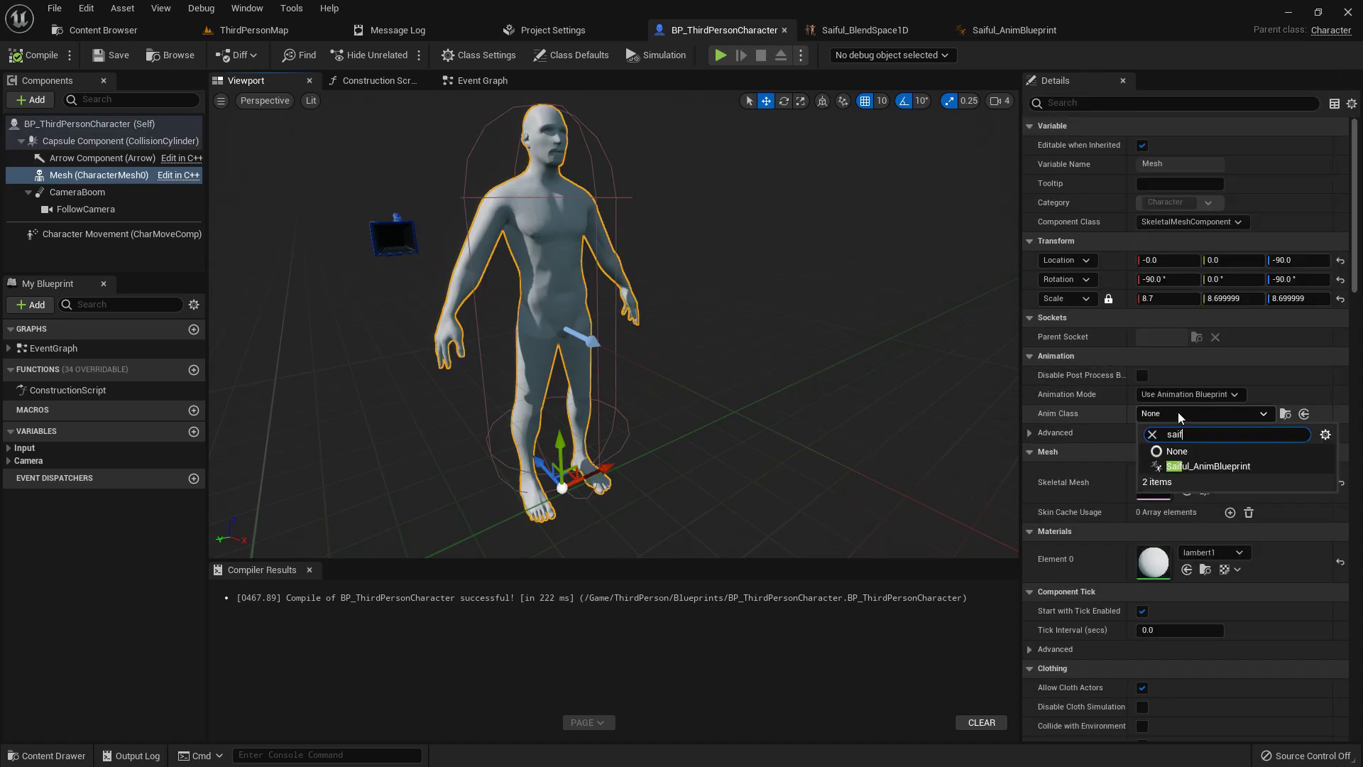
{"action": "left_click", "coordinate": [1201, 467]}
Set the Mesh component's X rotation to 0° to stand the animated character upright, and compile the blueprint
{"action": "right_click_drag", "start_coordinate": [774, 412], "coordinate": [758, 405]}
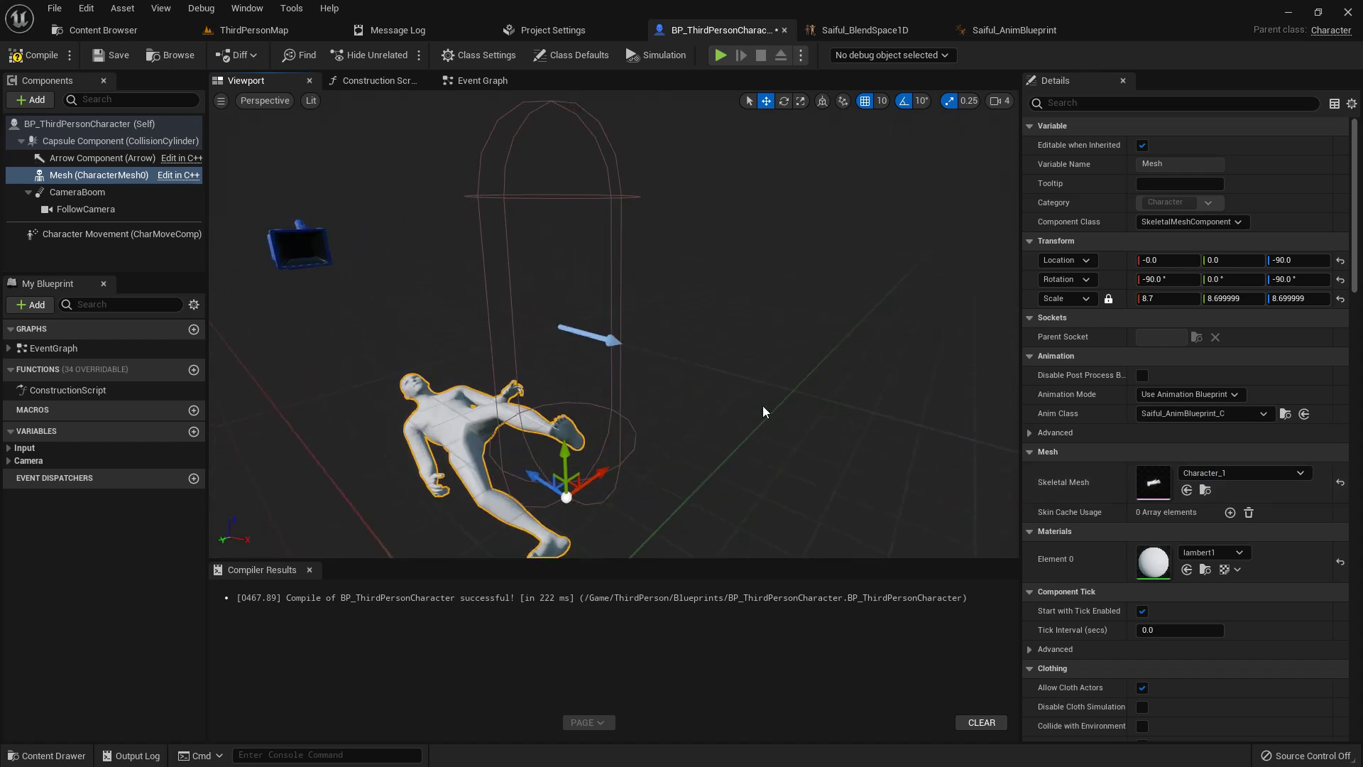
{"action": "key", "text": "e"}
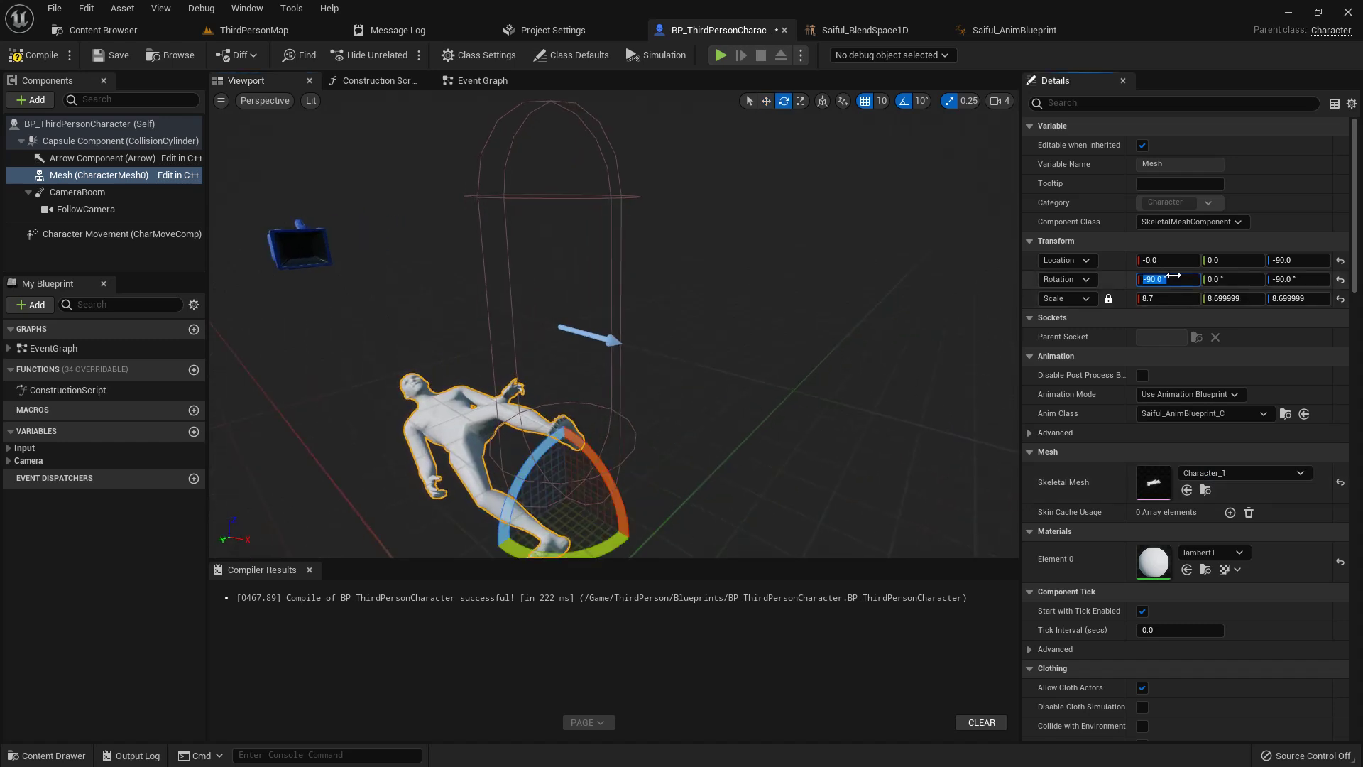
{"action": "type", "text": "0"}
{"action": "key", "text": "Return"}
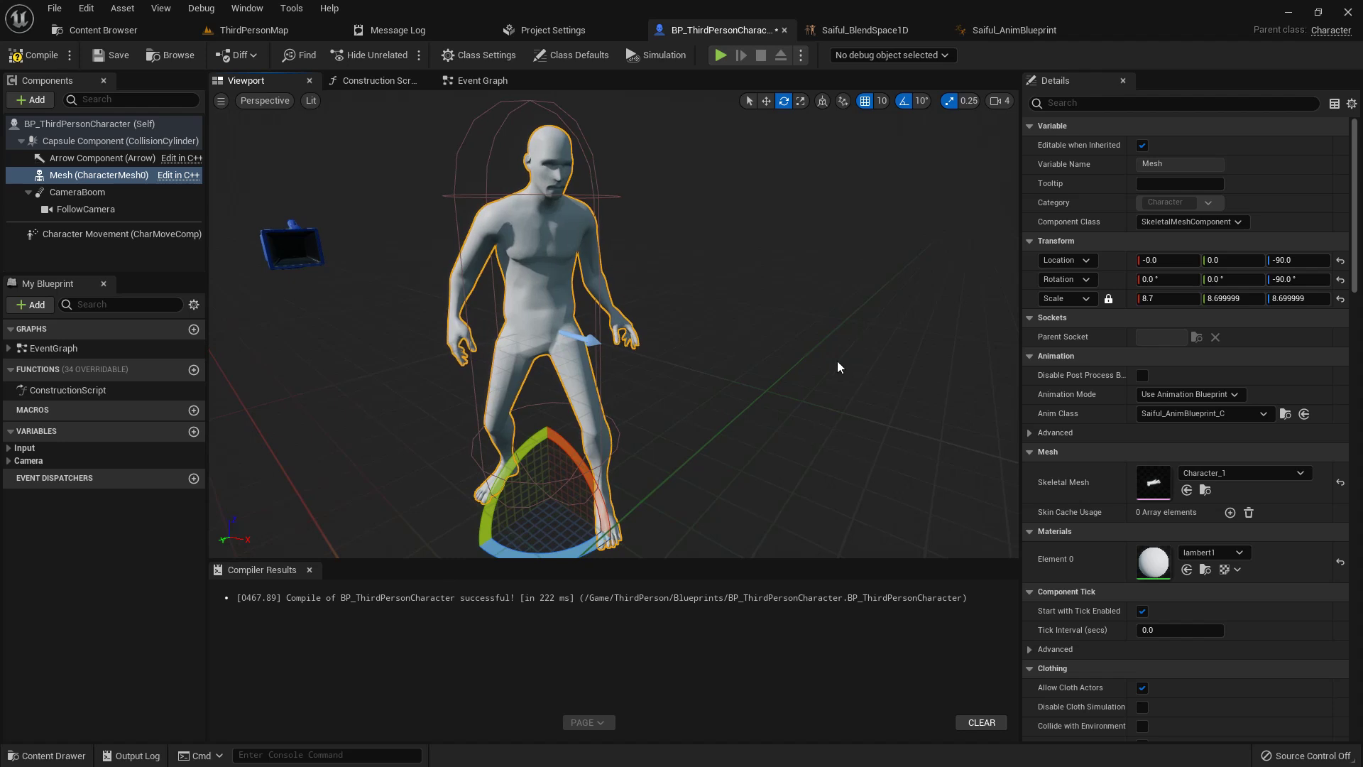
{"action": "left_click", "coordinate": [50, 56]}
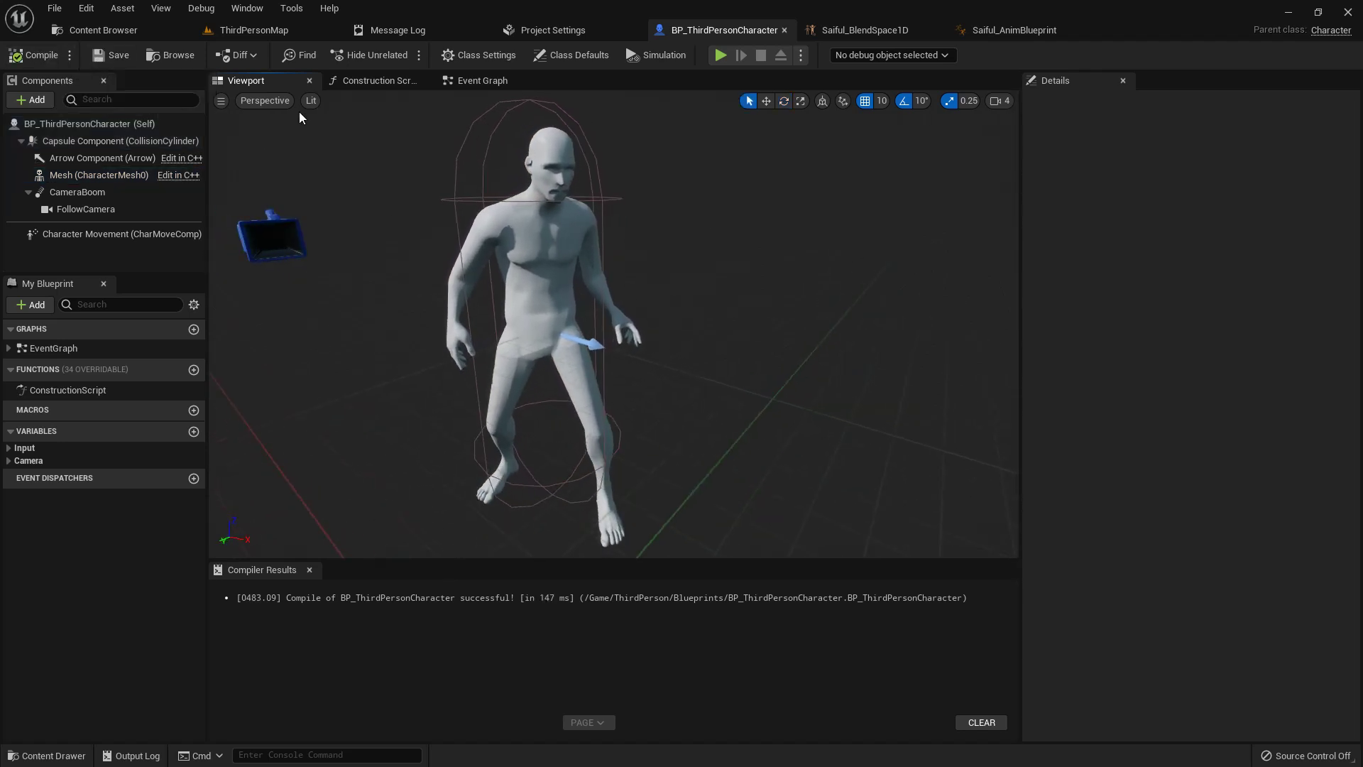
Play-test ThirdPersonMap in full screen by moving the character forward around the level, and end the play session
{"action": "left_click", "coordinate": [245, 32]}
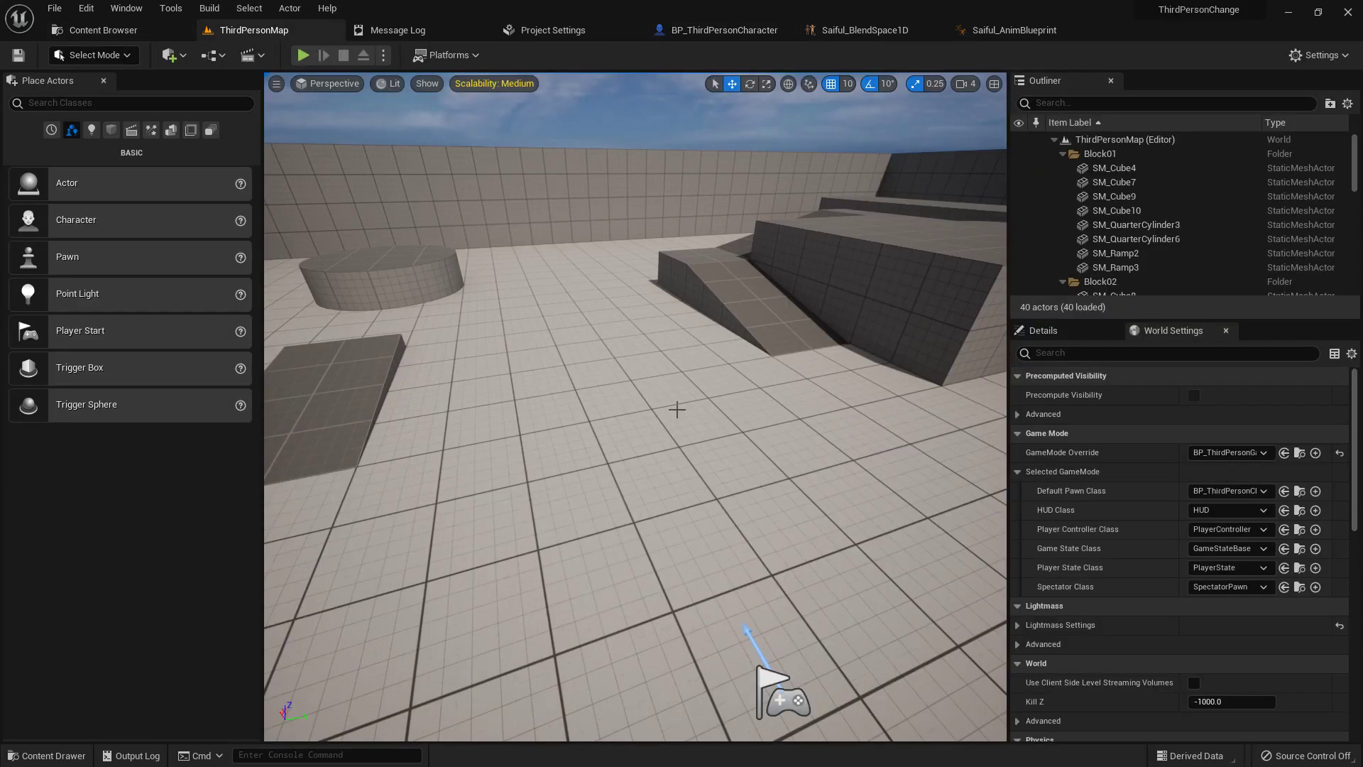
{"action": "key", "text": "F11"}
{"action": "key", "text": "alt+p"}
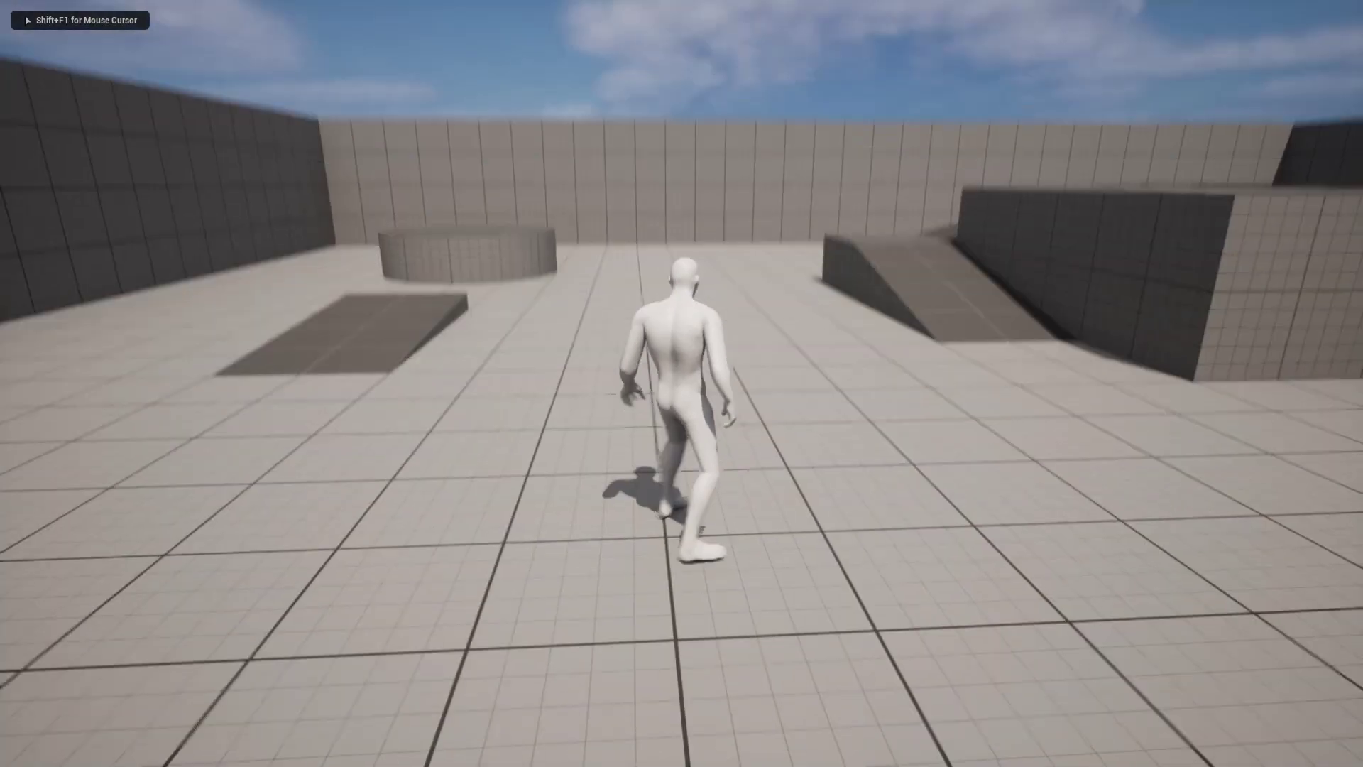
{"action": "key", "text": "w"}
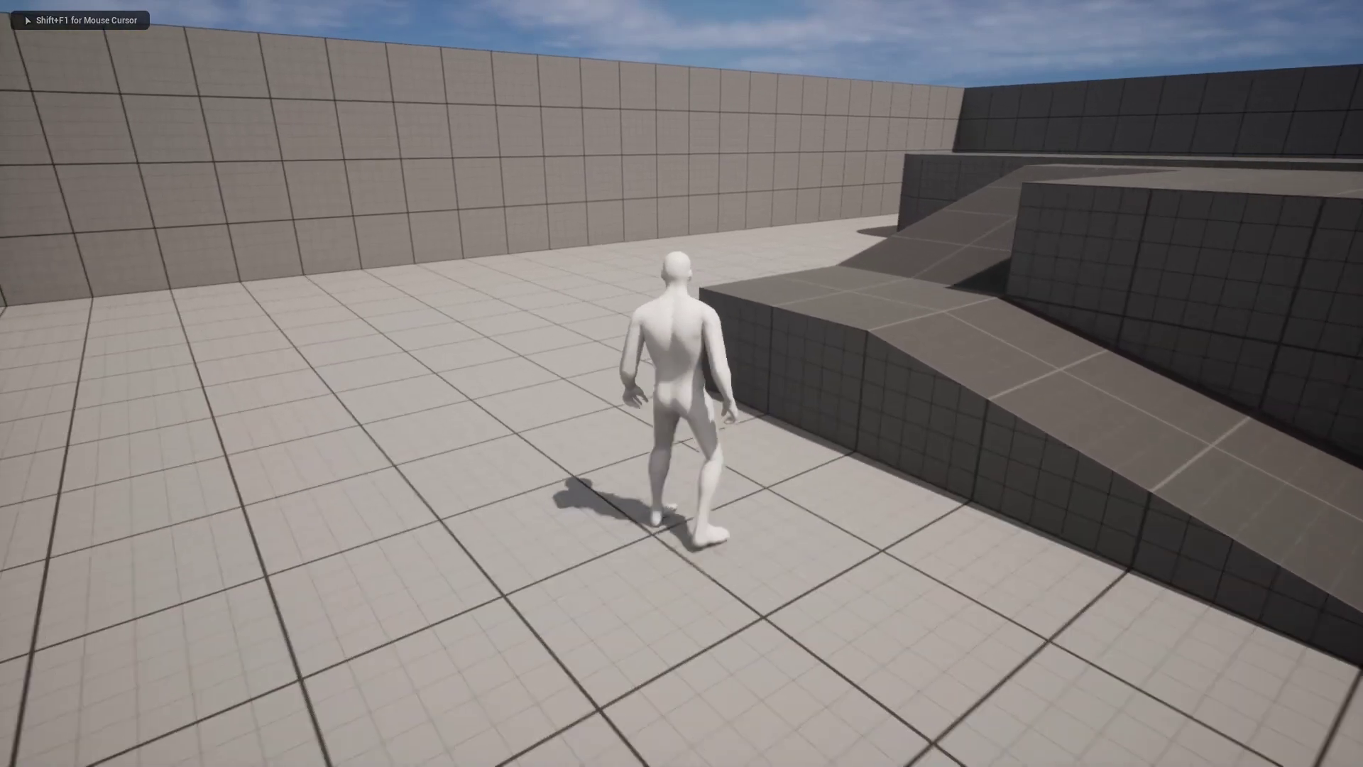
{"action": "key", "text": "w"}
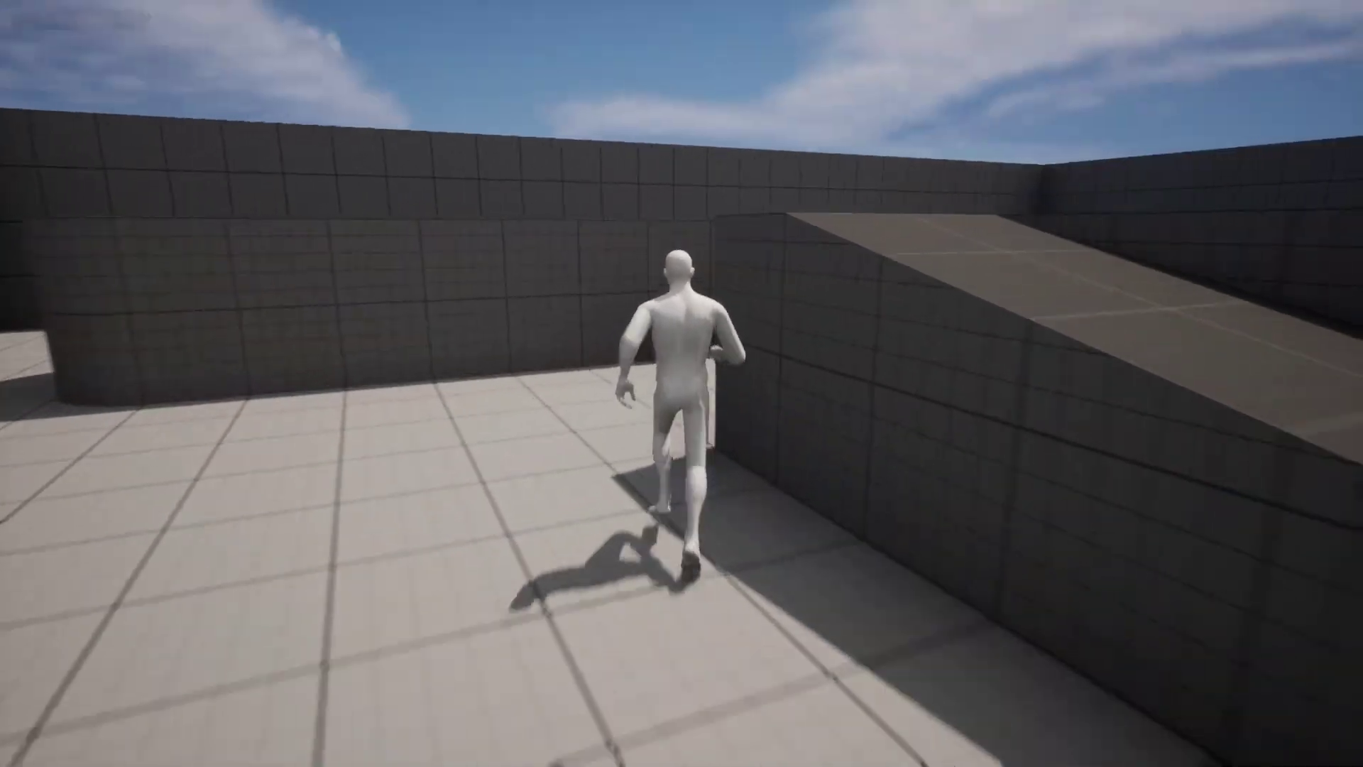
{"action": "key", "text": "w"}
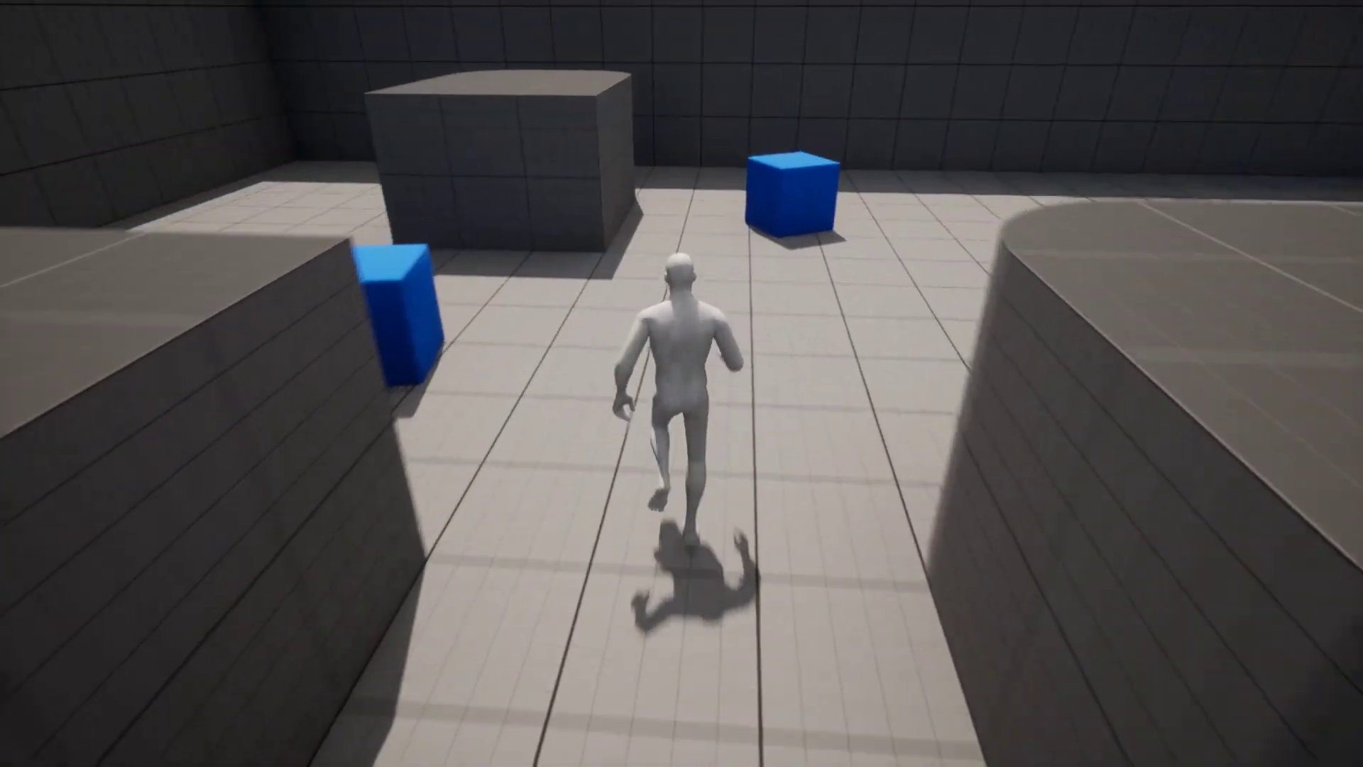
{"action": "key", "text": "w"}
{"action": "key", "text": "w"}
{"action": "key", "text": "Escape"}
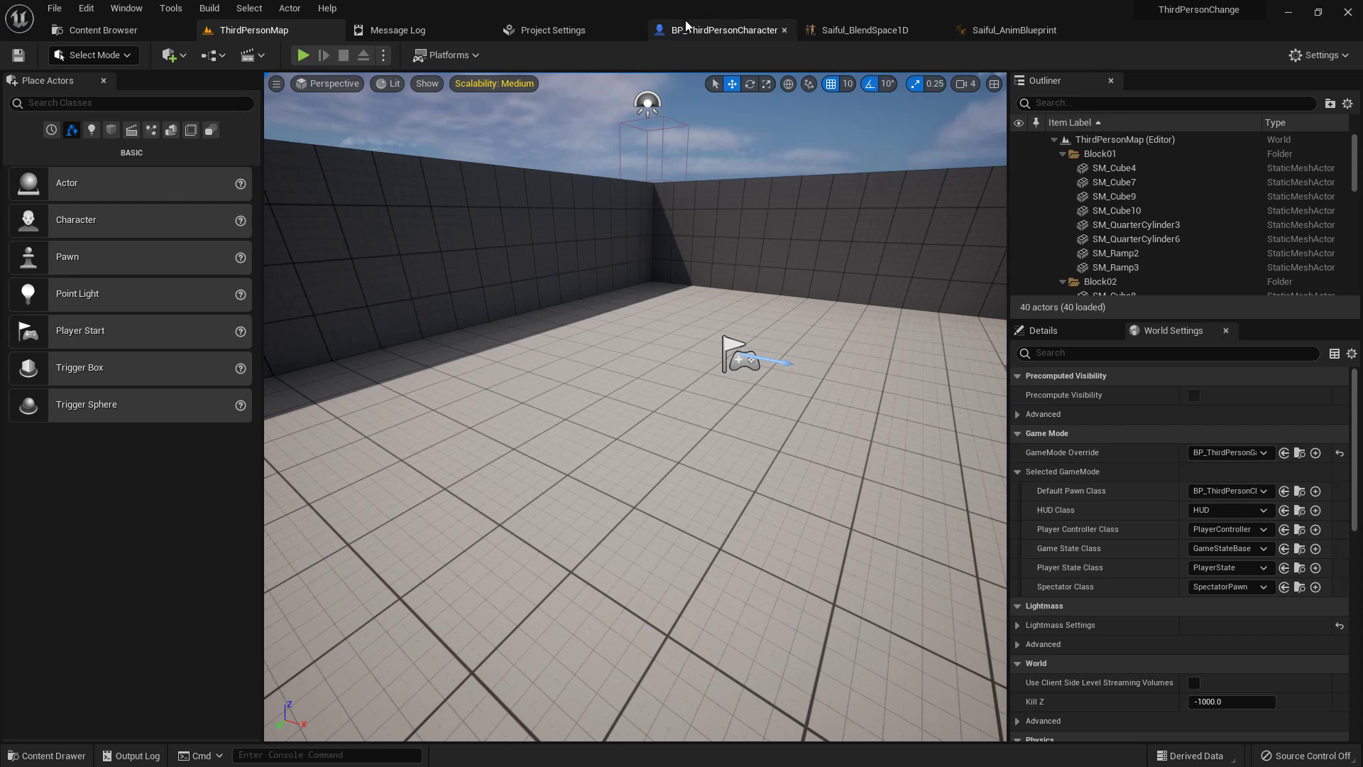
Add a Character Movement reference to BP_ThirdPersonCharacter's Event Graph, between the two Add Movement Input nodes
{"action": "left_click", "coordinate": [717, 30]}
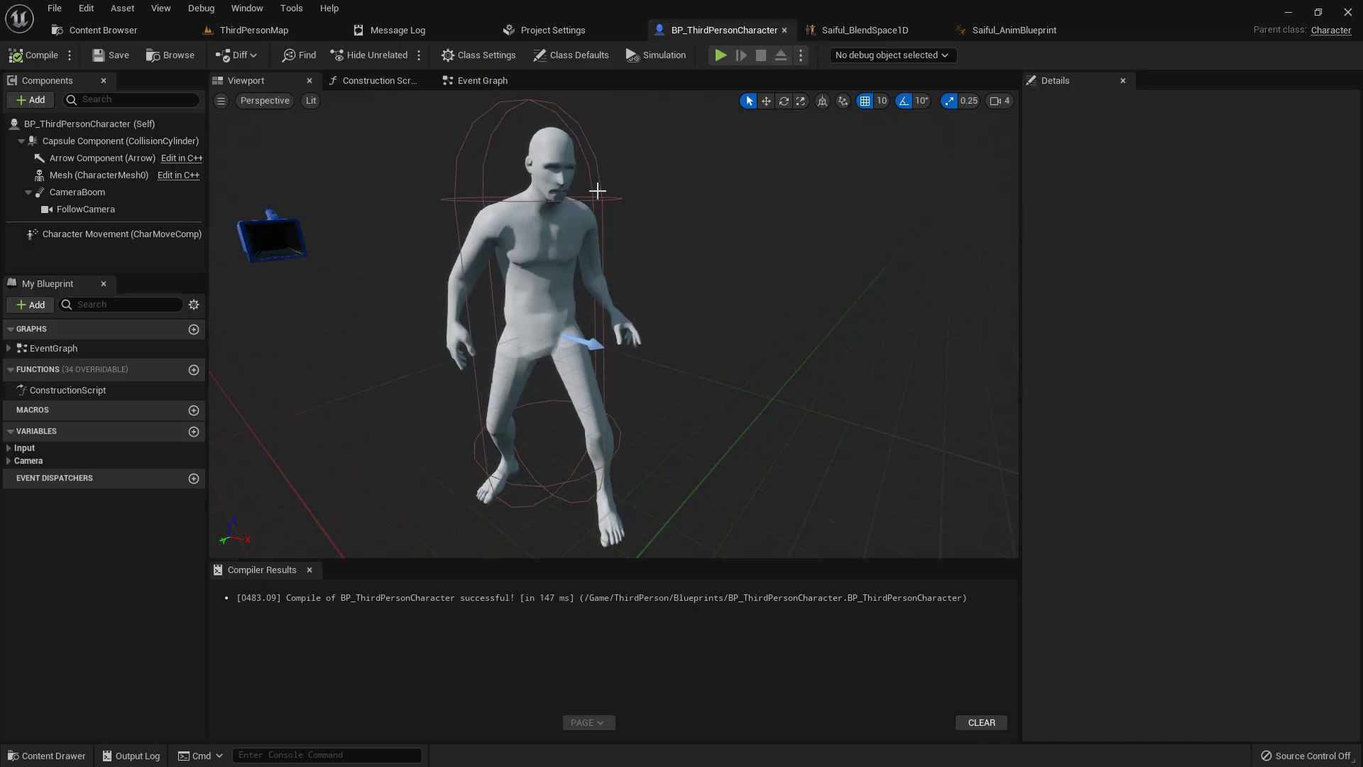
{"action": "left_click", "coordinate": [485, 82]}
{"action": "scroll", "coordinate": [664, 348], "scroll_direction": "up", "scroll_amount": 4}
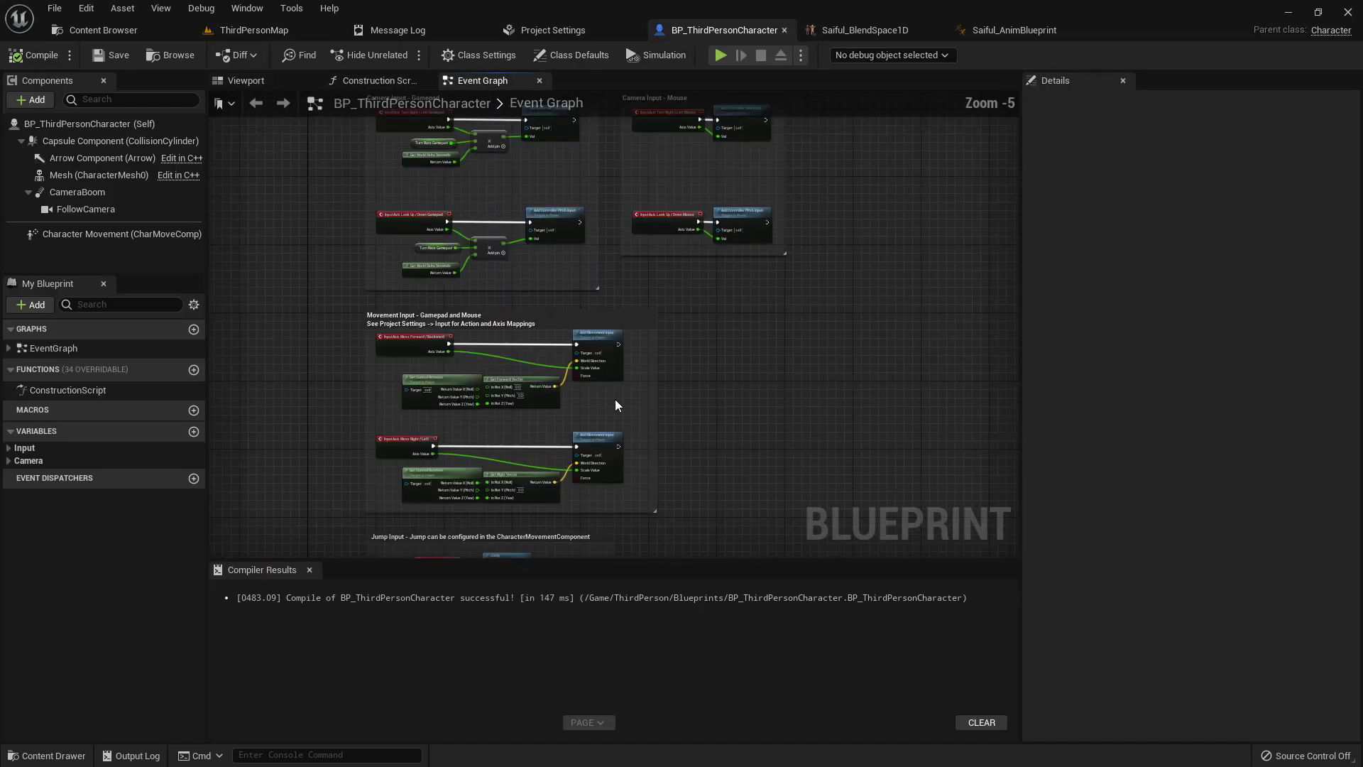
{"action": "right_click_drag", "start_coordinate": [609, 386], "coordinate": [690, 370]}
{"action": "scroll", "coordinate": [590, 369], "scroll_direction": "up", "scroll_amount": 1}
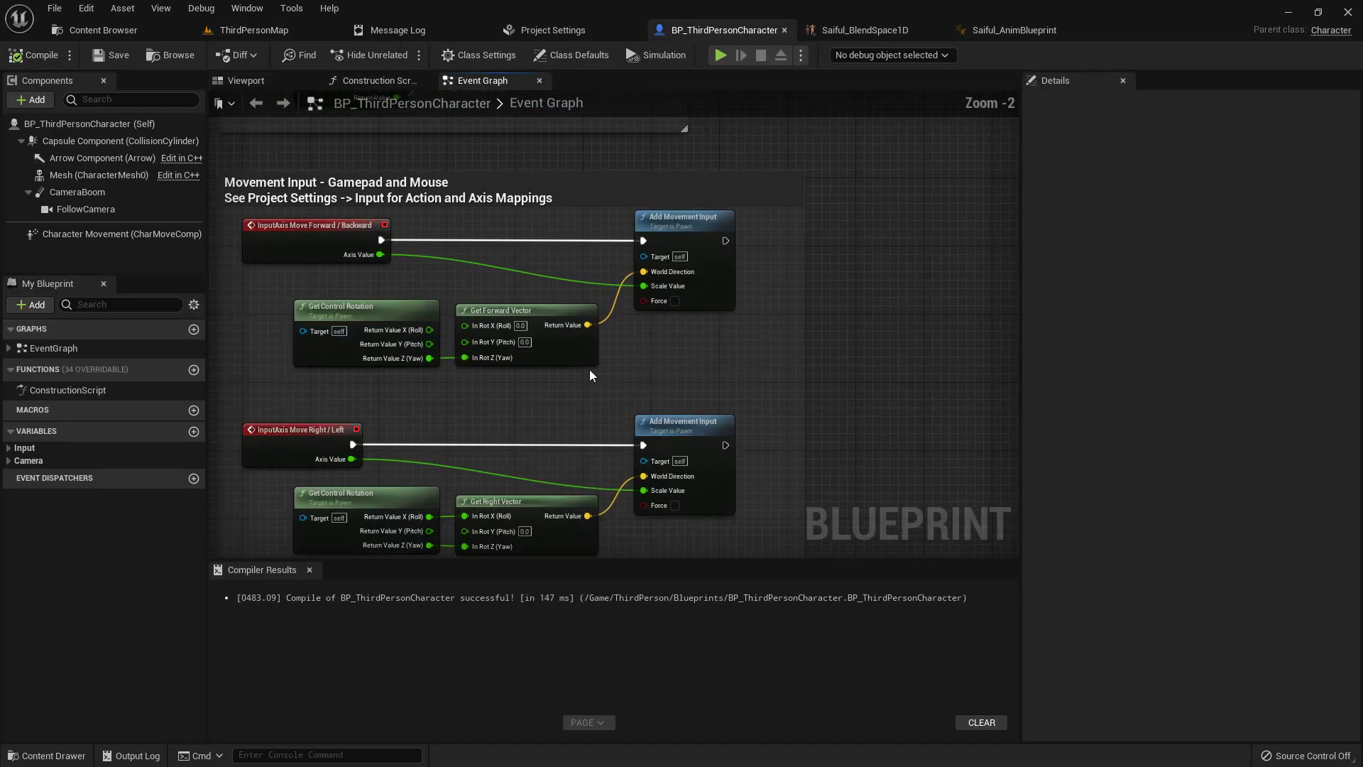
{"action": "right_click_drag", "start_coordinate": [589, 369], "coordinate": [519, 335]}
{"action": "left_click_drag", "start_coordinate": [73, 236], "coordinate": [594, 332]}
{"action": "right_click_drag", "start_coordinate": [458, 332], "coordinate": [369, 378]}
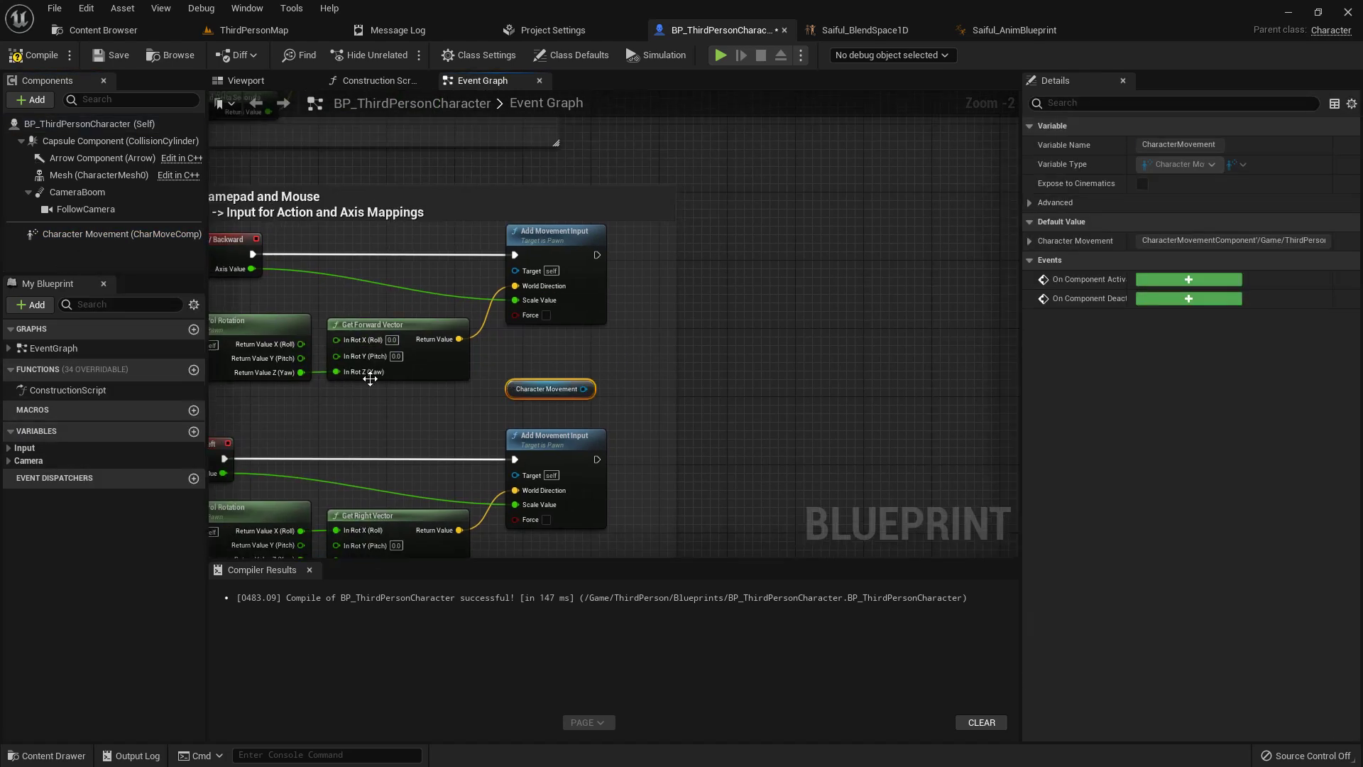
Create a Boolean variable named Run in the character blueprint
{"action": "left_click", "coordinate": [192, 431]}
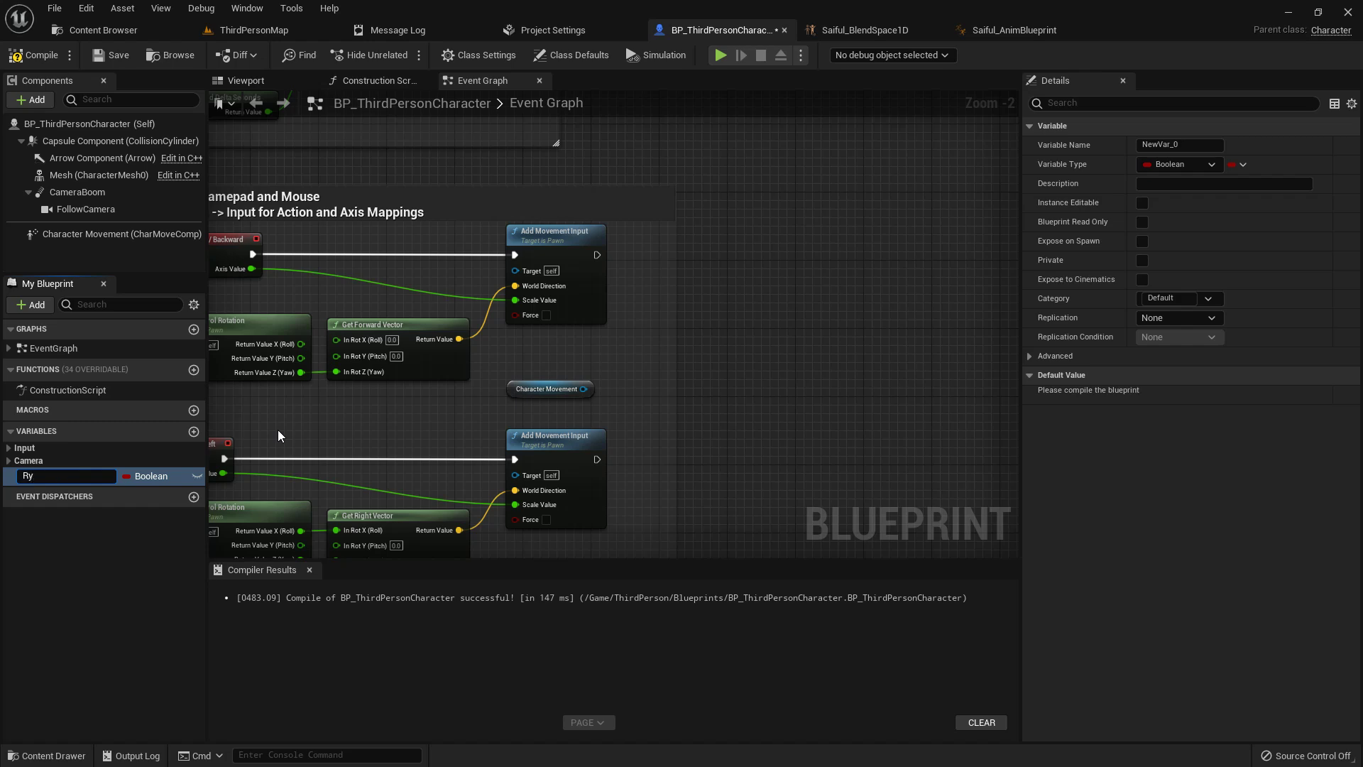
{"action": "type", "text": "Run"}
{"action": "key", "text": "Return"}
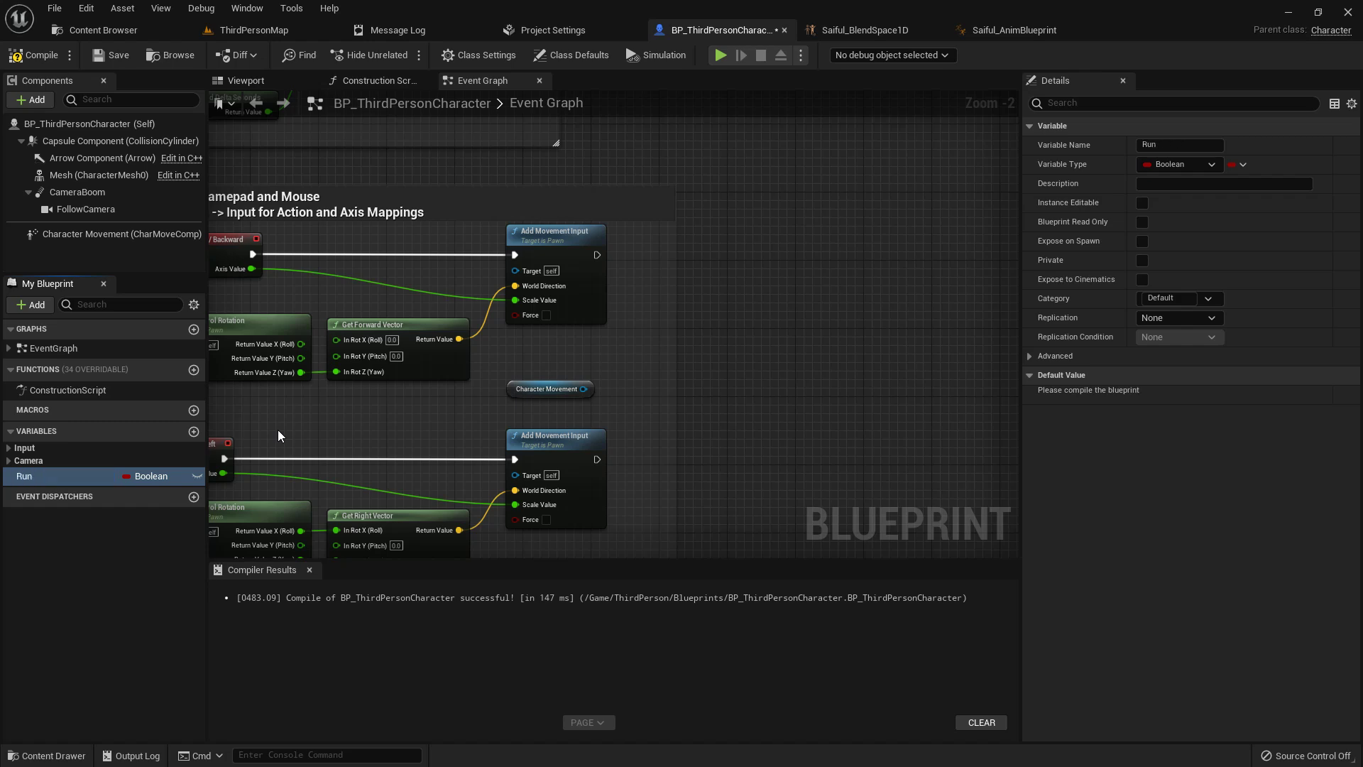
Add a Left Shift keyboard event in the empty graph area above and beside the movement input group
{"action": "right_click_drag", "start_coordinate": [761, 455], "coordinate": [586, 260]}
{"action": "right_click", "coordinate": [587, 259]}
{"action": "type", "text": "left shi"}
{"action": "key", "text": "Return"}
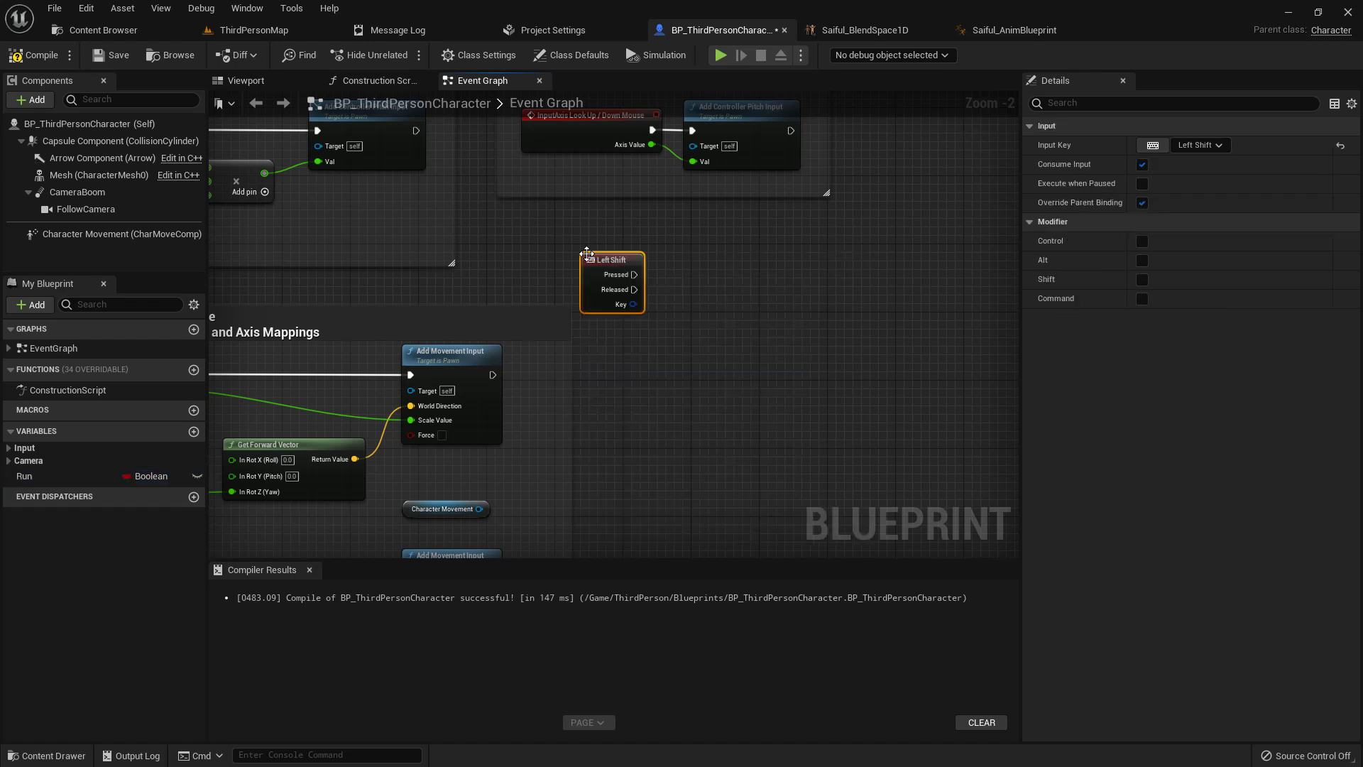
{"action": "scroll", "coordinate": [586, 253], "scroll_direction": "up", "scroll_amount": 2}
{"action": "mouse_move", "coordinate": [564, 238]}
{"action": "left_mouse_down"}
{"action": "mouse_move", "coordinate": [559, 256]}
{"action": "mouse_move", "coordinate": [559, 228]}
{"action": "left_mouse_up"}
Set Run to true from the Left Shift event's Pressed output and to false from its Released output
{"action": "left_click", "coordinate": [28, 477]}
{"action": "left_click_drag", "start_coordinate": [32, 481], "coordinate": [615, 237]}
{"action": "left_click", "coordinate": [776, 256]}
{"action": "left_click_drag", "start_coordinate": [27, 476], "coordinate": [615, 256]}
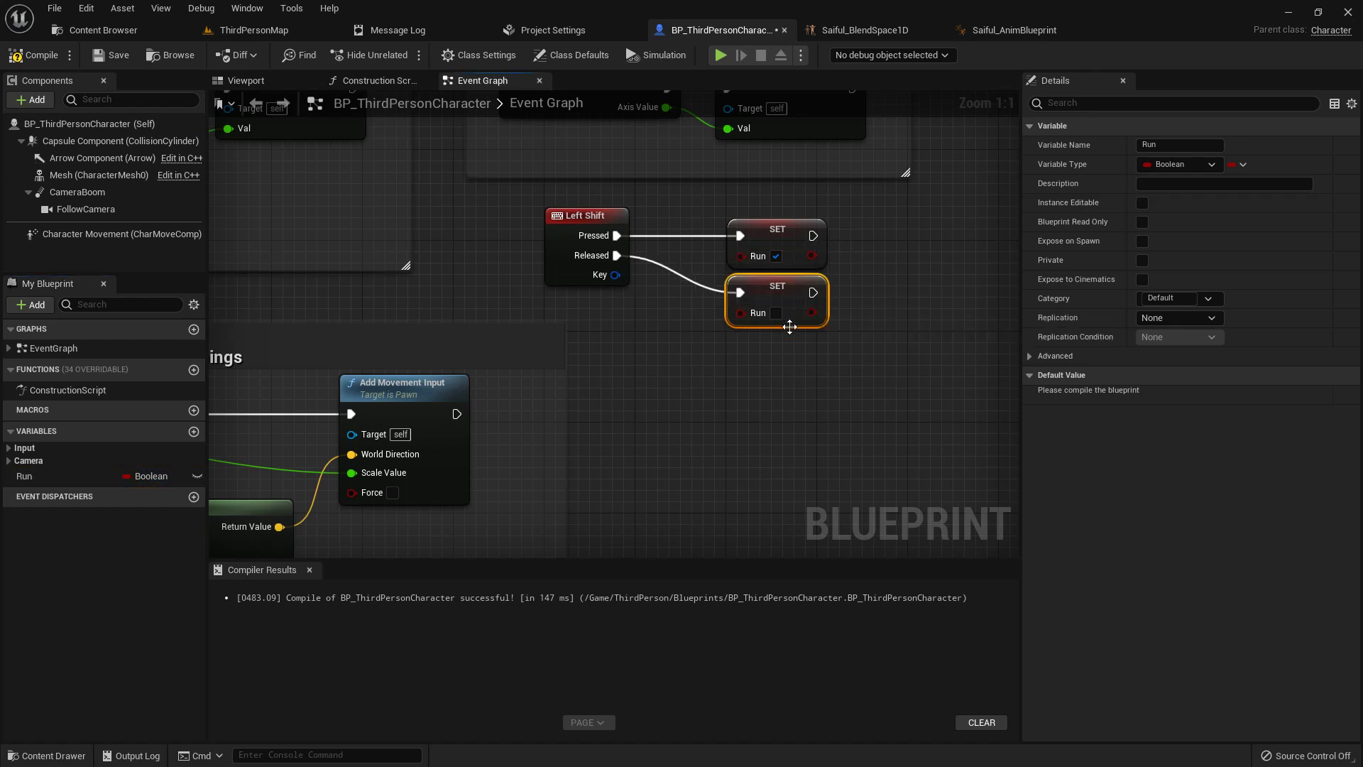
Add a Branch node and connect the execution outputs of both Add Movement Input nodes to it
{"action": "left_click", "coordinate": [726, 406]}
{"action": "right_click_drag", "start_coordinate": [726, 406], "coordinate": [739, 244]}
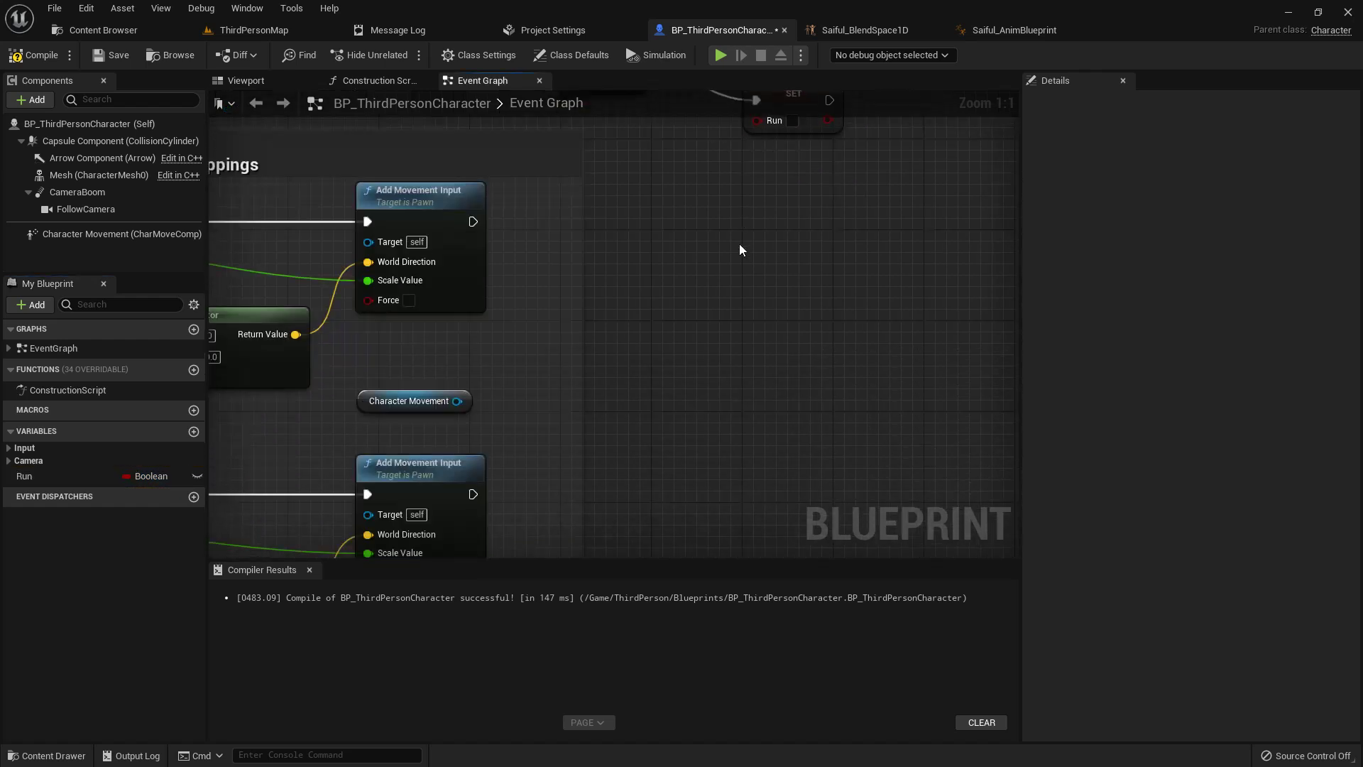
{"action": "left_click", "coordinate": [671, 298]}
{"action": "left_click_drag", "start_coordinate": [471, 492], "coordinate": [682, 325]}
{"action": "left_click_drag", "start_coordinate": [473, 221], "coordinate": [681, 325]}
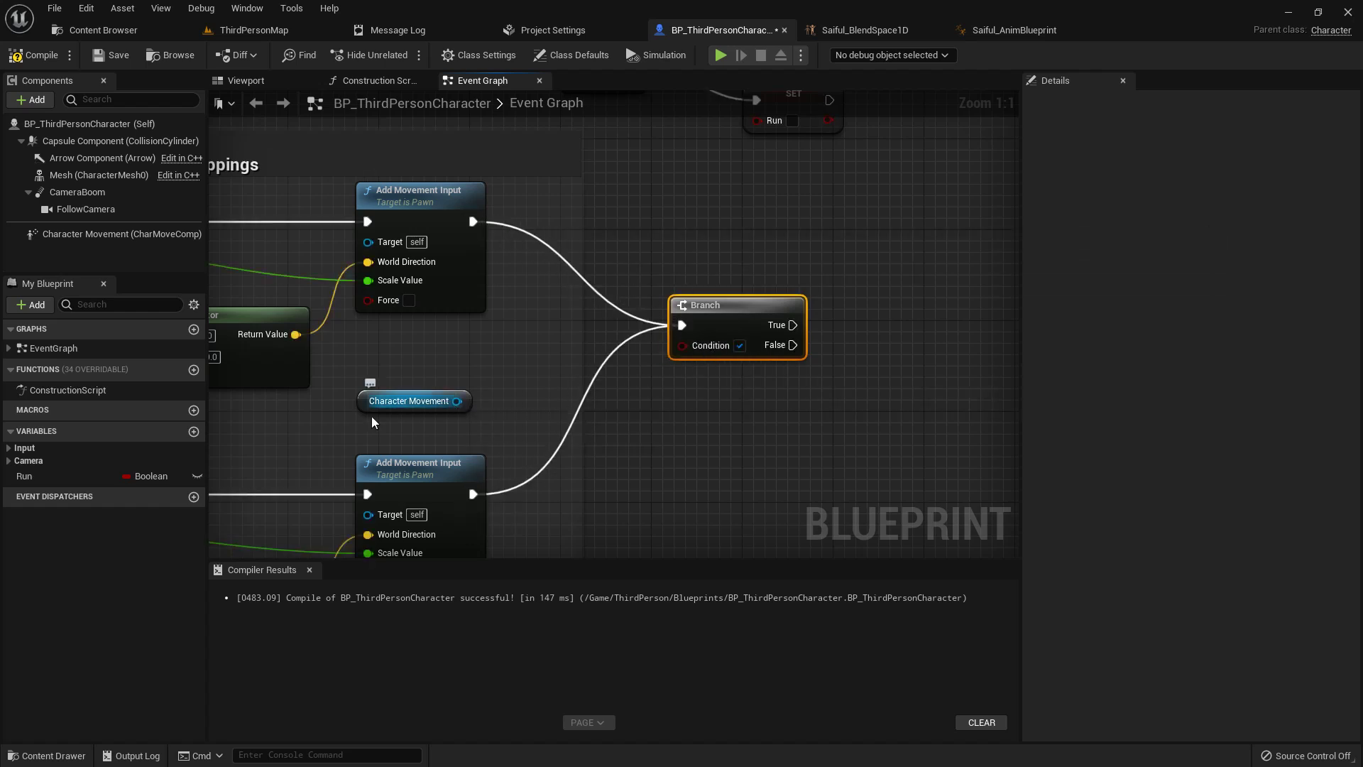
Use the Run variable as the Branch condition and place the Run and Character Movement nodes beneath the Branch
{"action": "left_click", "coordinate": [29, 476]}
{"action": "left_click_drag", "start_coordinate": [704, 353], "coordinate": [703, 348]}
{"action": "left_click_drag", "start_coordinate": [556, 354], "coordinate": [692, 375]}
{"action": "left_click_drag", "start_coordinate": [368, 408], "coordinate": [686, 400]}
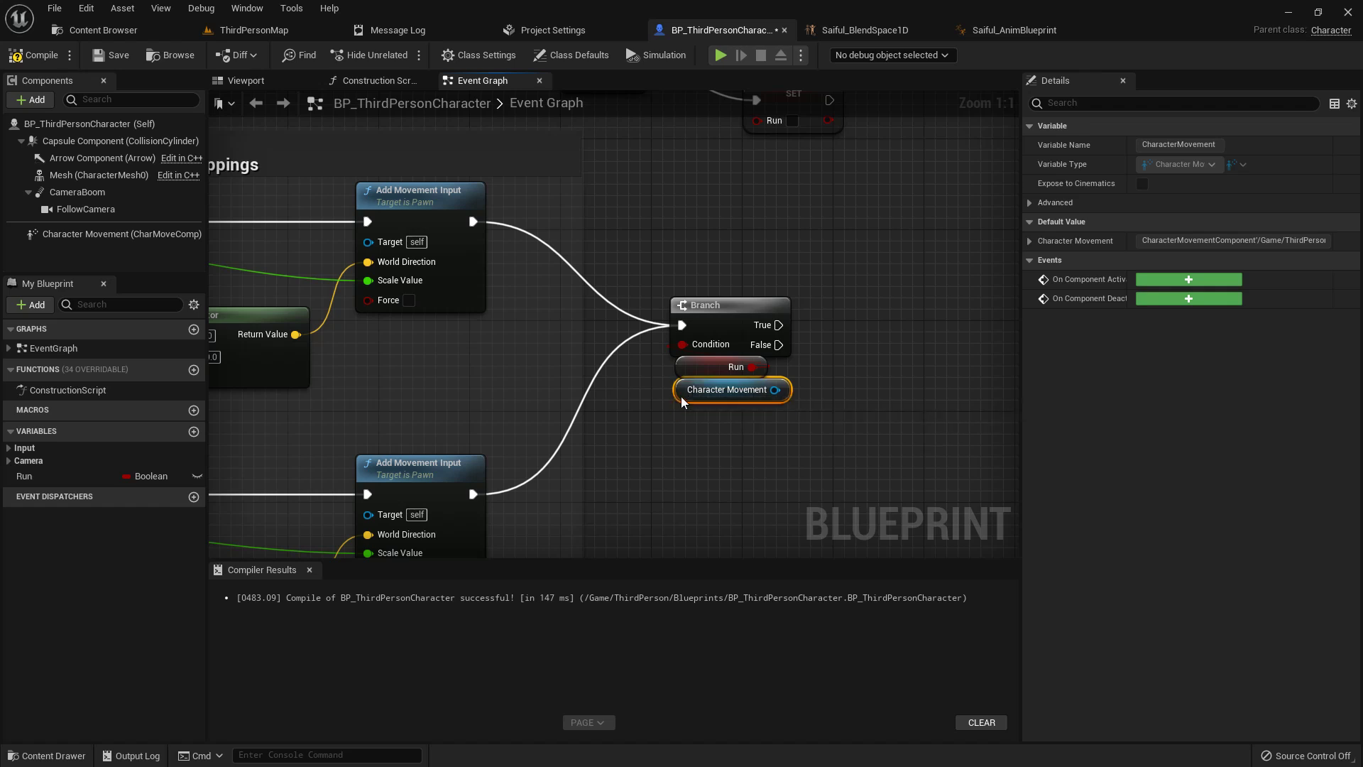
Add a Set Max Walk Speed node from the Character Movement reference
{"action": "left_click_drag", "start_coordinate": [775, 390], "coordinate": [862, 344]}
{"action": "type", "text": "set walk ru"}
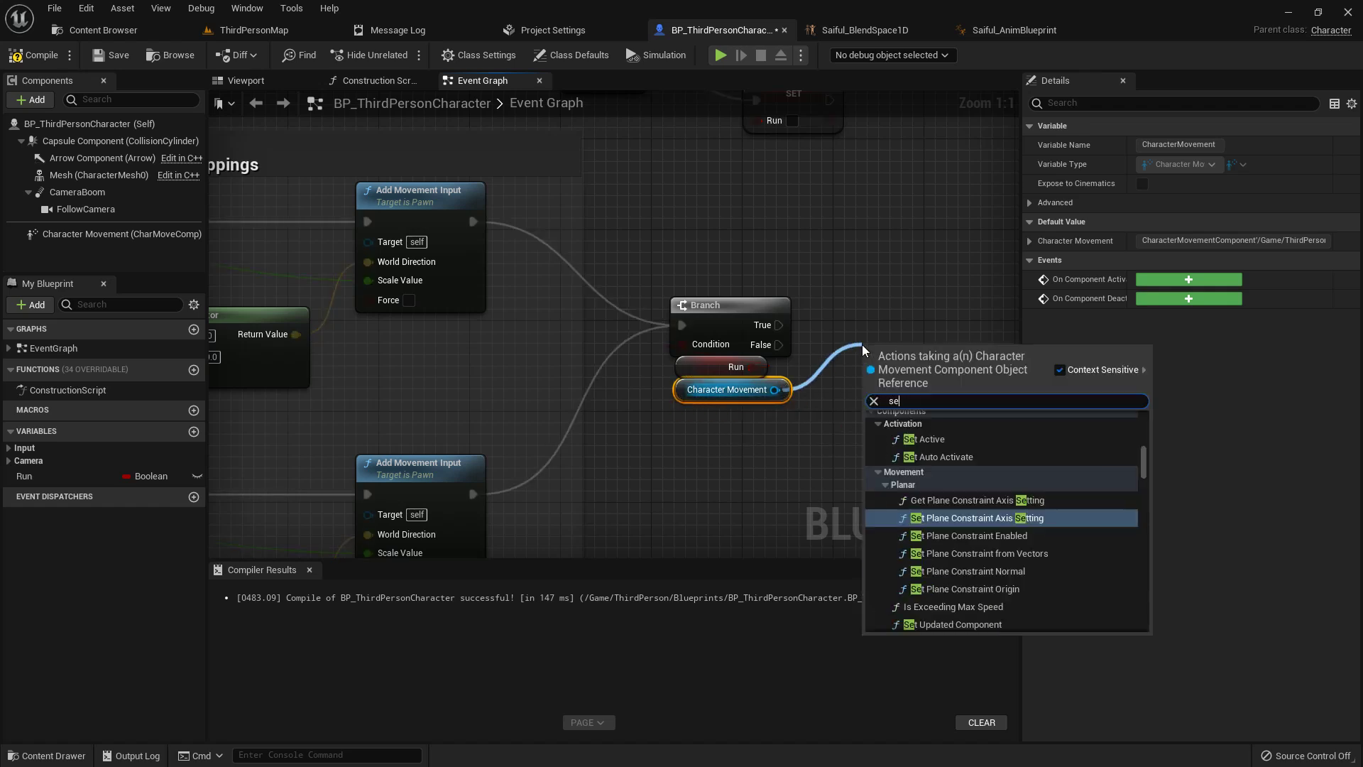
{"action": "key", "text": "BackSpace"}
{"action": "key", "text": "BackSpace"}
{"action": "key", "text": "BackSpace"}
{"action": "key", "text": "BackSpace"}
{"action": "key", "text": "BackSpace"}
{"action": "key", "text": "BackSpace"}
{"action": "key", "text": "BackSpace"}
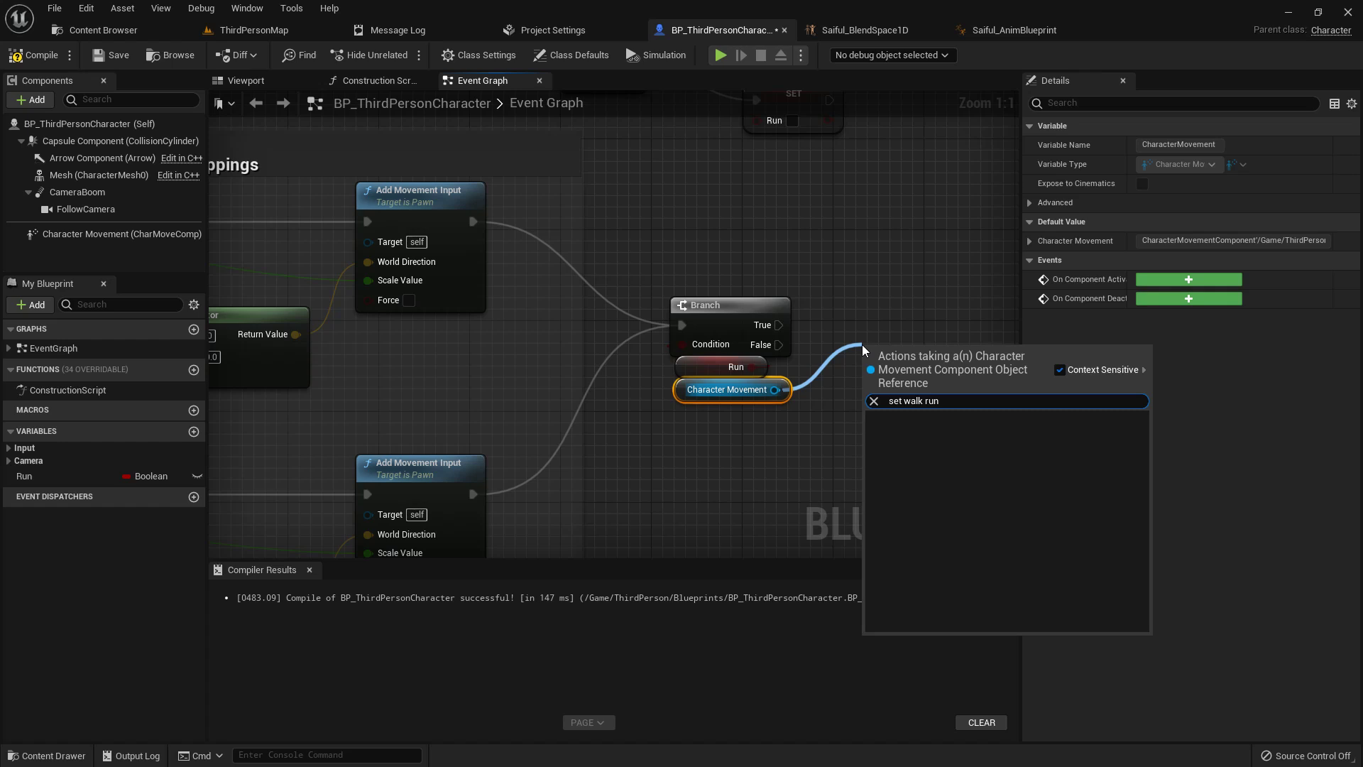
{"action": "type", "text": "max walk"}
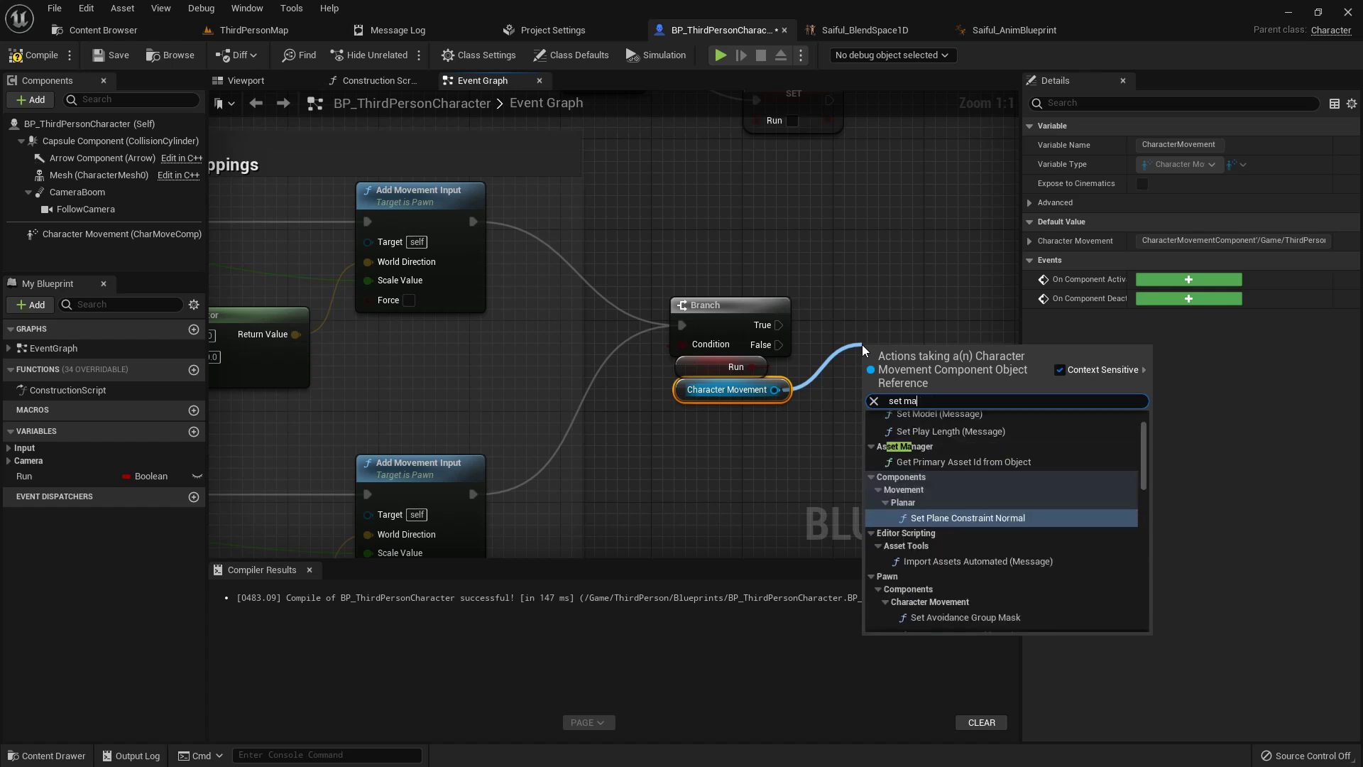
{"action": "key", "text": "Return"}
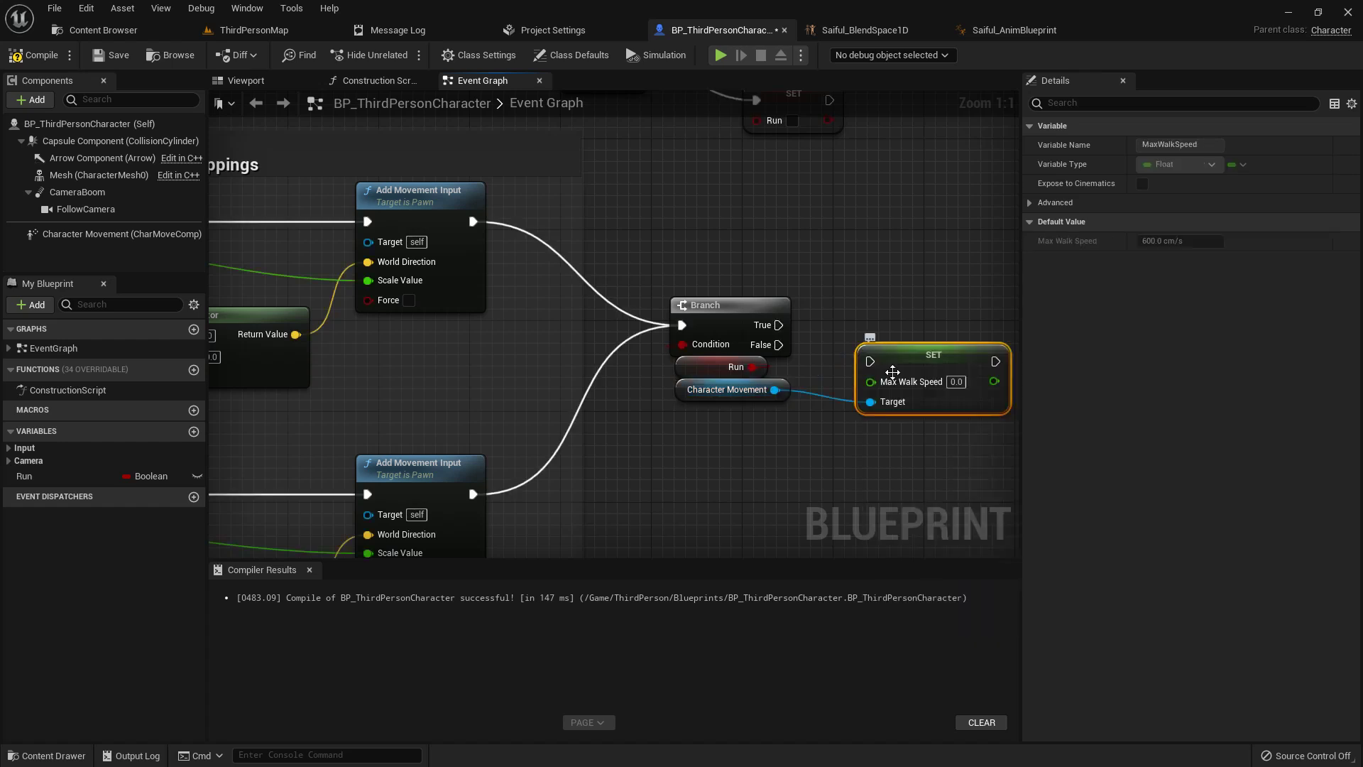
Connect the Branch's True output to the Set Max Walk Speed node and set its speed to 600
{"action": "right_click_drag", "start_coordinate": [818, 337], "coordinate": [730, 322]}
{"action": "left_click_drag", "start_coordinate": [690, 311], "coordinate": [853, 306]}
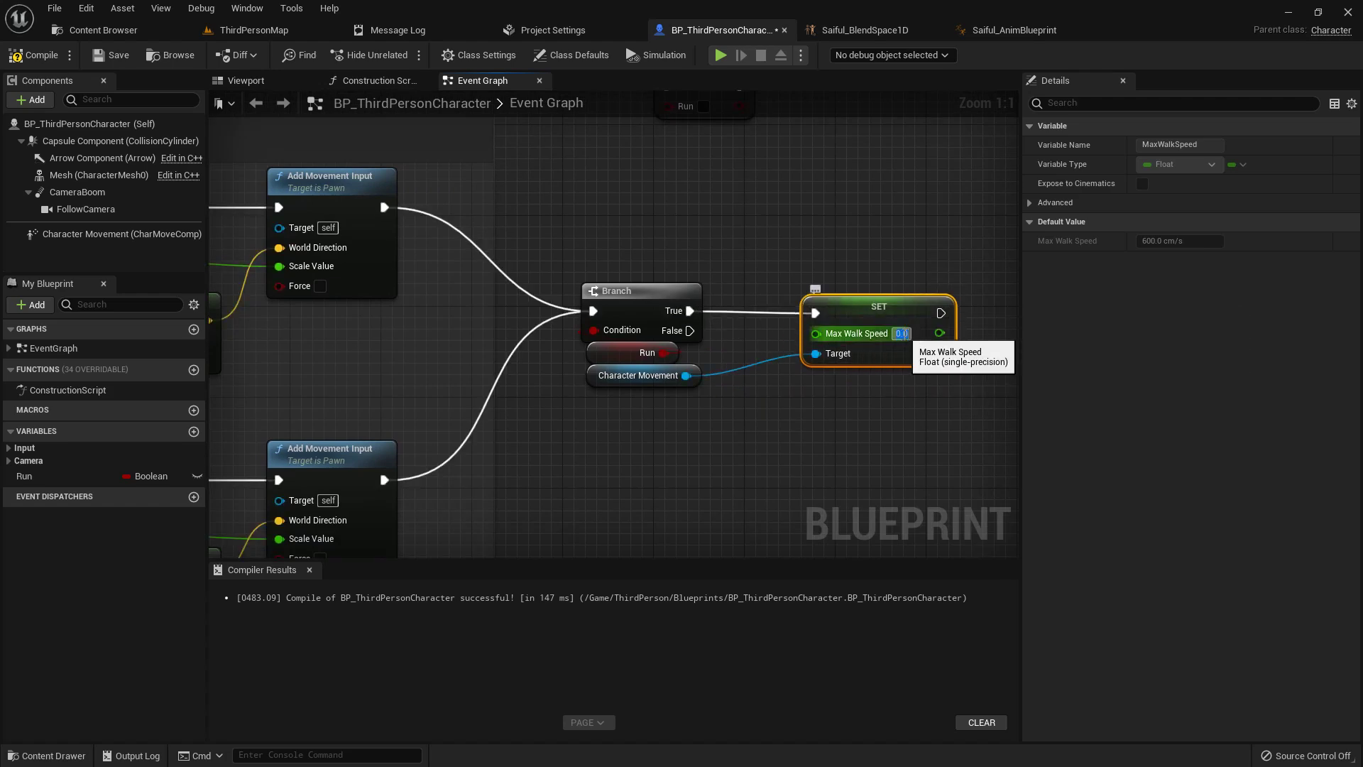
{"action": "key", "text": "Return"}
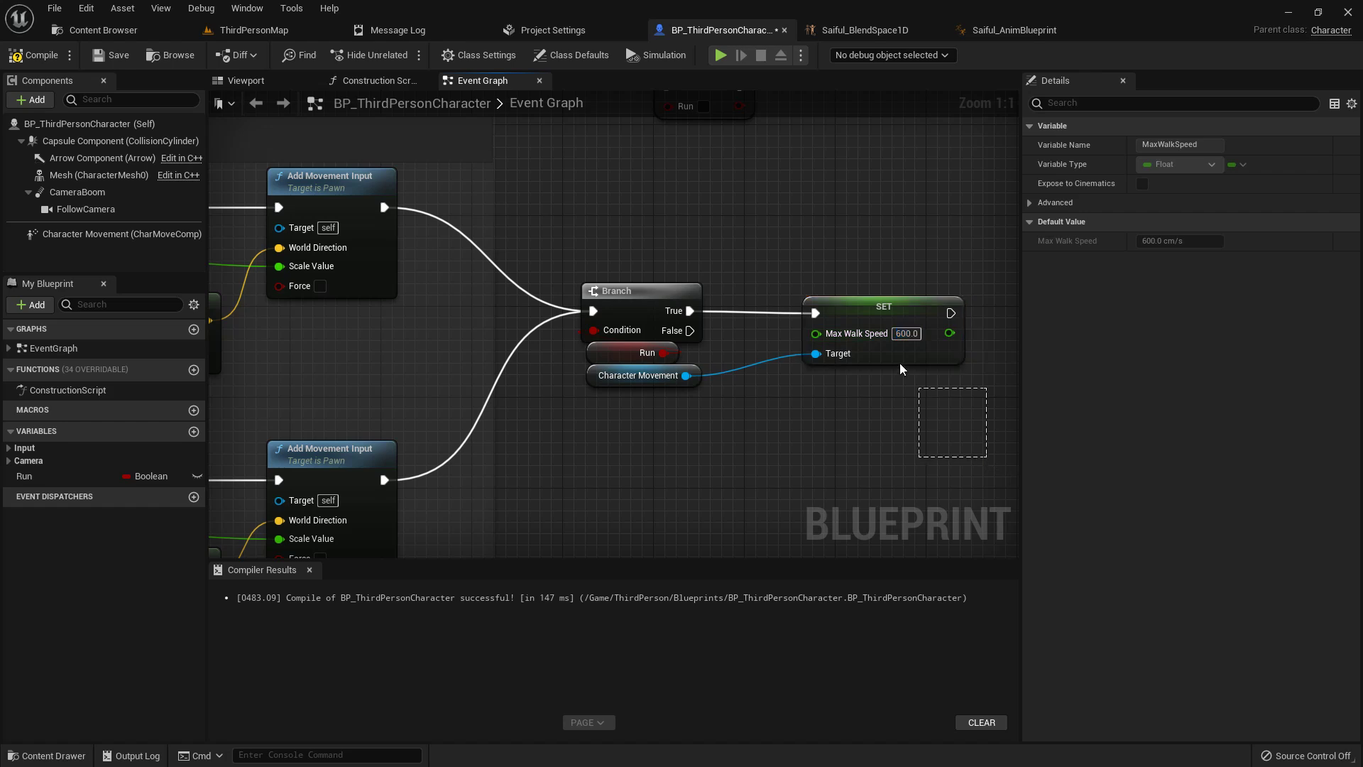
Duplicate the Set Max Walk Speed node, connect it to the Branch's False output and Character Movement, and set its speed to 300
{"action": "left_click", "coordinate": [828, 408]}
{"action": "key", "text": "ctrl+v"}
{"action": "left_click_drag", "start_coordinate": [689, 331], "coordinate": [845, 390]}
{"action": "left_click_drag", "start_coordinate": [686, 375], "coordinate": [816, 435]}
{"action": "left_click", "coordinate": [905, 412]}
{"action": "type", "text": "300"}
{"action": "right_click_drag", "start_coordinate": [610, 453], "coordinate": [458, 461]}
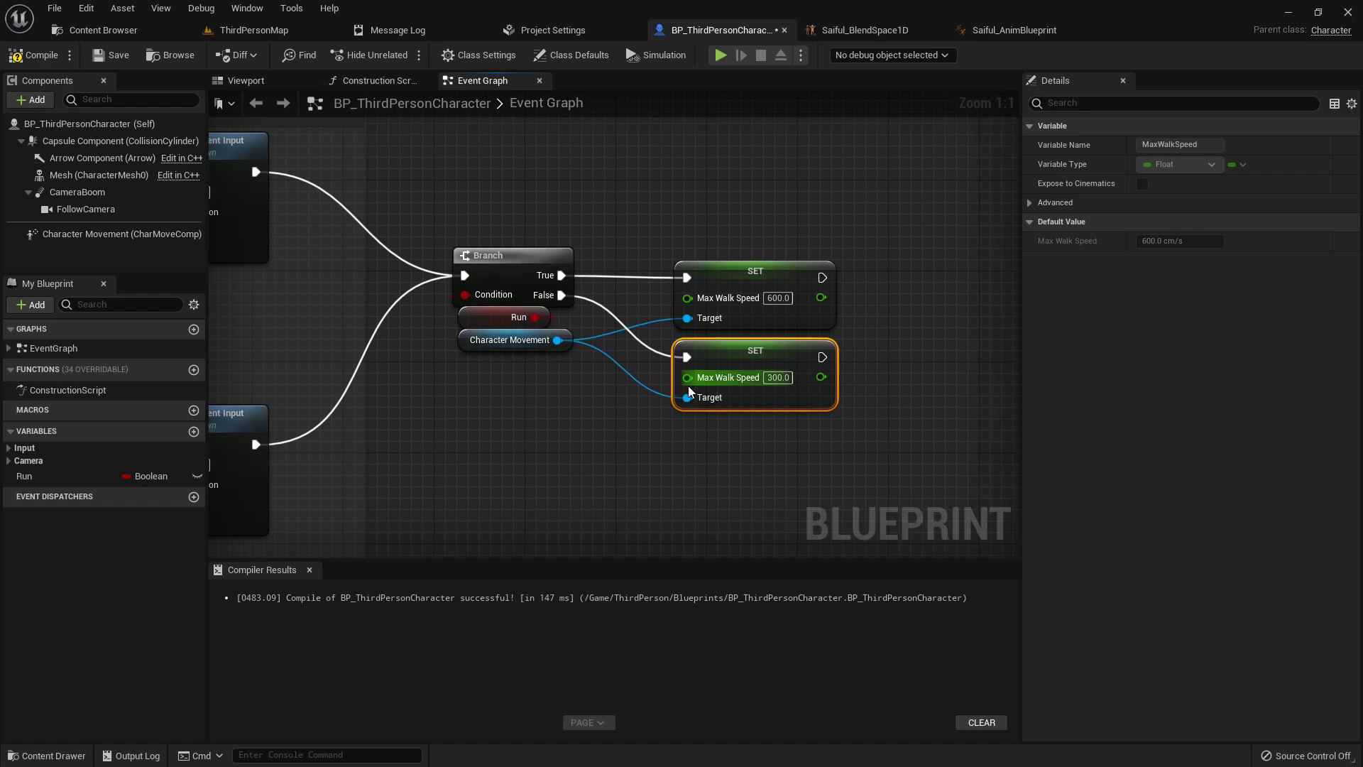
Set the Character Movement component's default Max Walk Speed to 300 cm/s, and compile and save the blueprint
{"action": "right_click_drag", "start_coordinate": [846, 454], "coordinate": [808, 454]}
{"action": "left_click", "coordinate": [88, 236]}
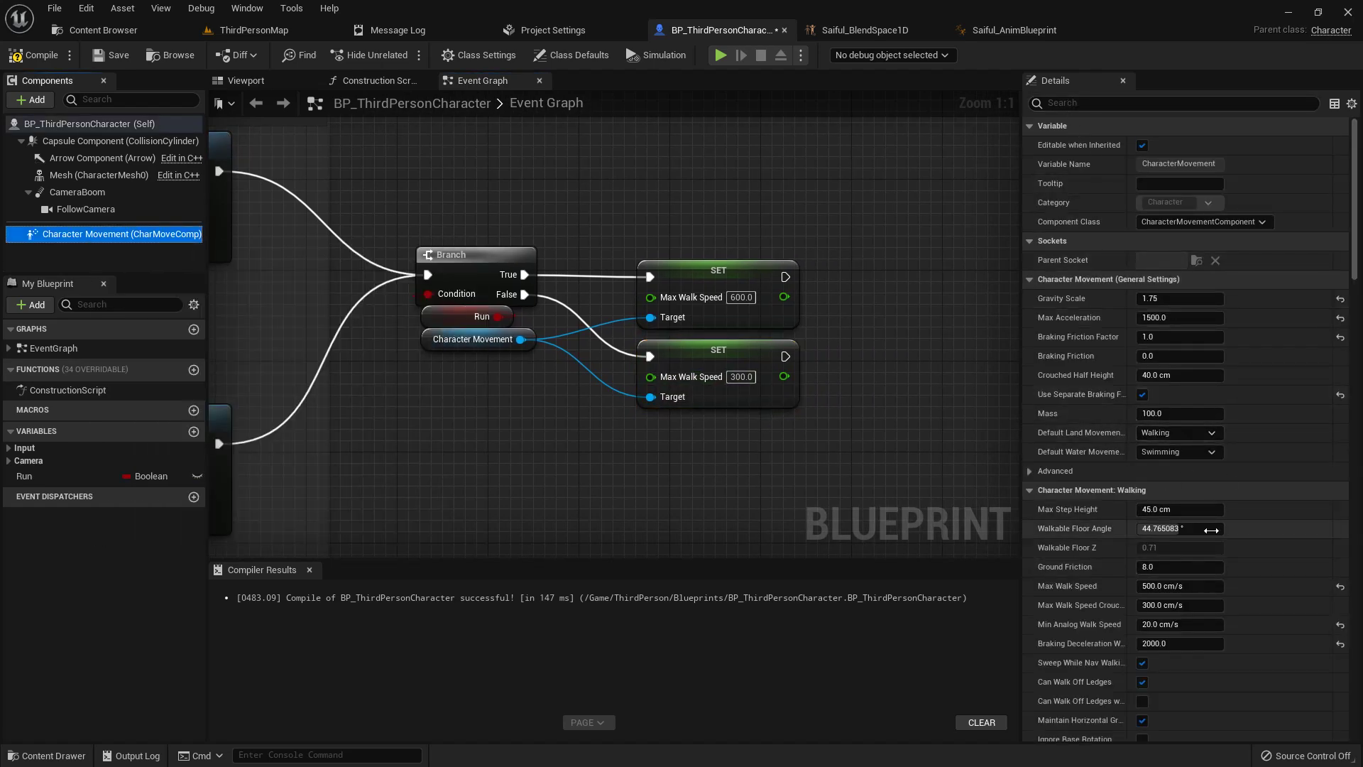
{"action": "scroll", "coordinate": [1198, 559], "scroll_direction": "down", "scroll_amount": 2}
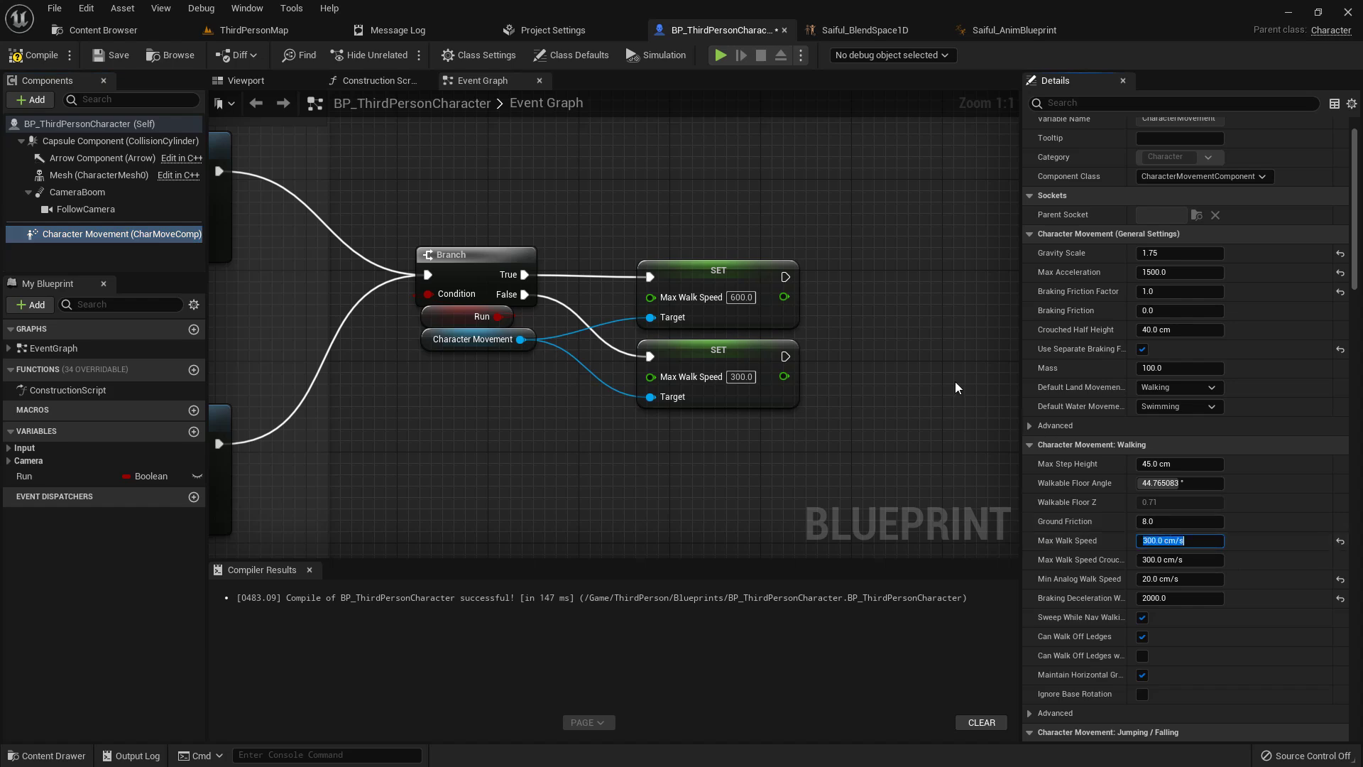
{"action": "left_click", "coordinate": [33, 56]}
{"action": "left_click", "coordinate": [108, 57]}
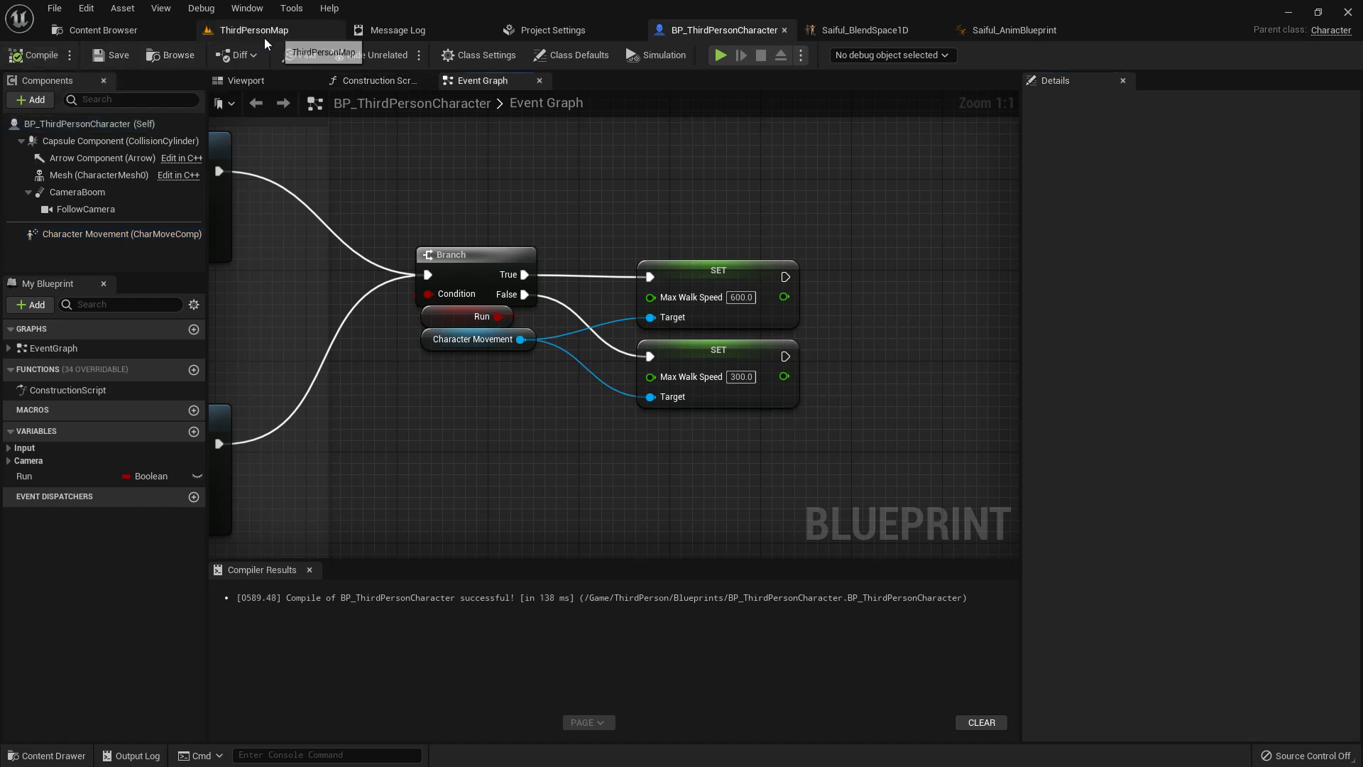
Play-test ThirdPersonMap in full screen by walking and running the character through the level, and end the play session
{"action": "left_click", "coordinate": [259, 31]}
{"action": "key", "text": "F11"}
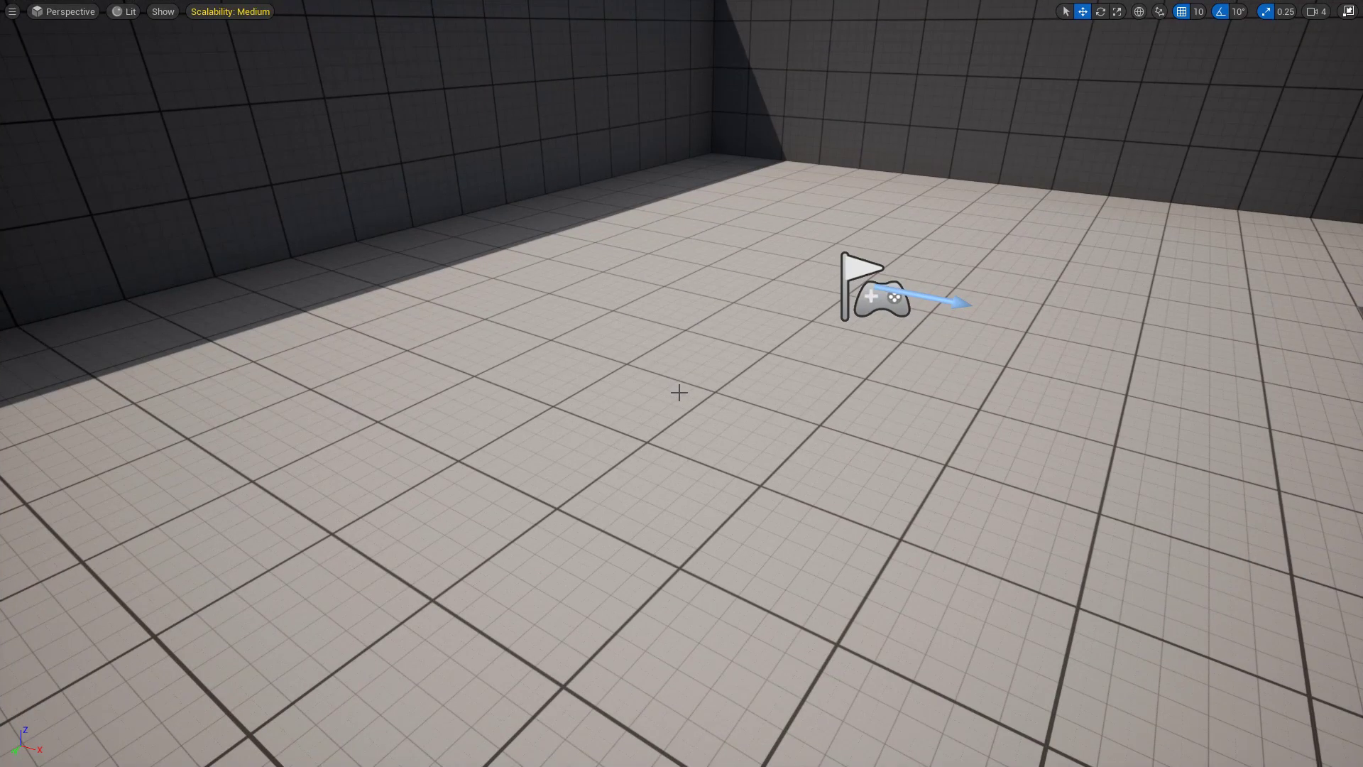
{"action": "key", "text": "alt+p"}
{"action": "key", "text": "w"}
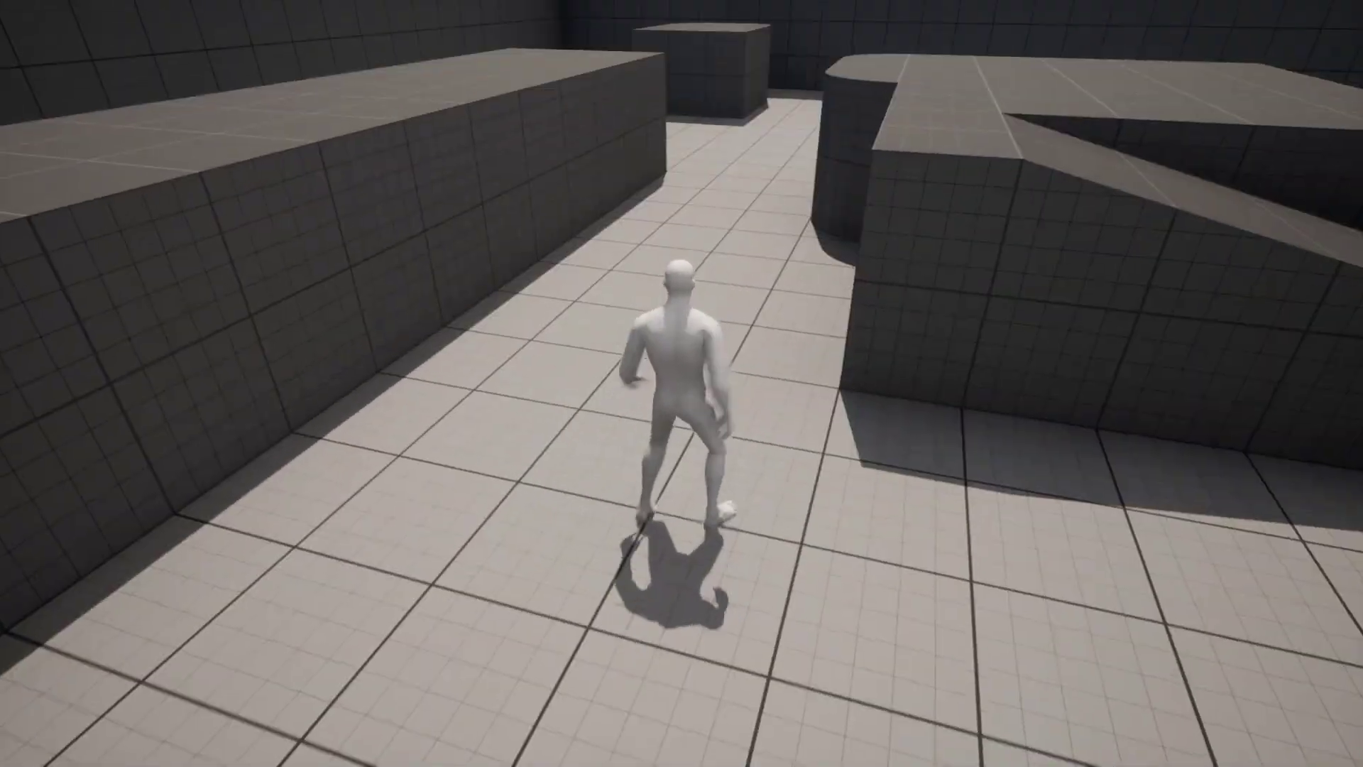
{"action": "key", "text": "w"}
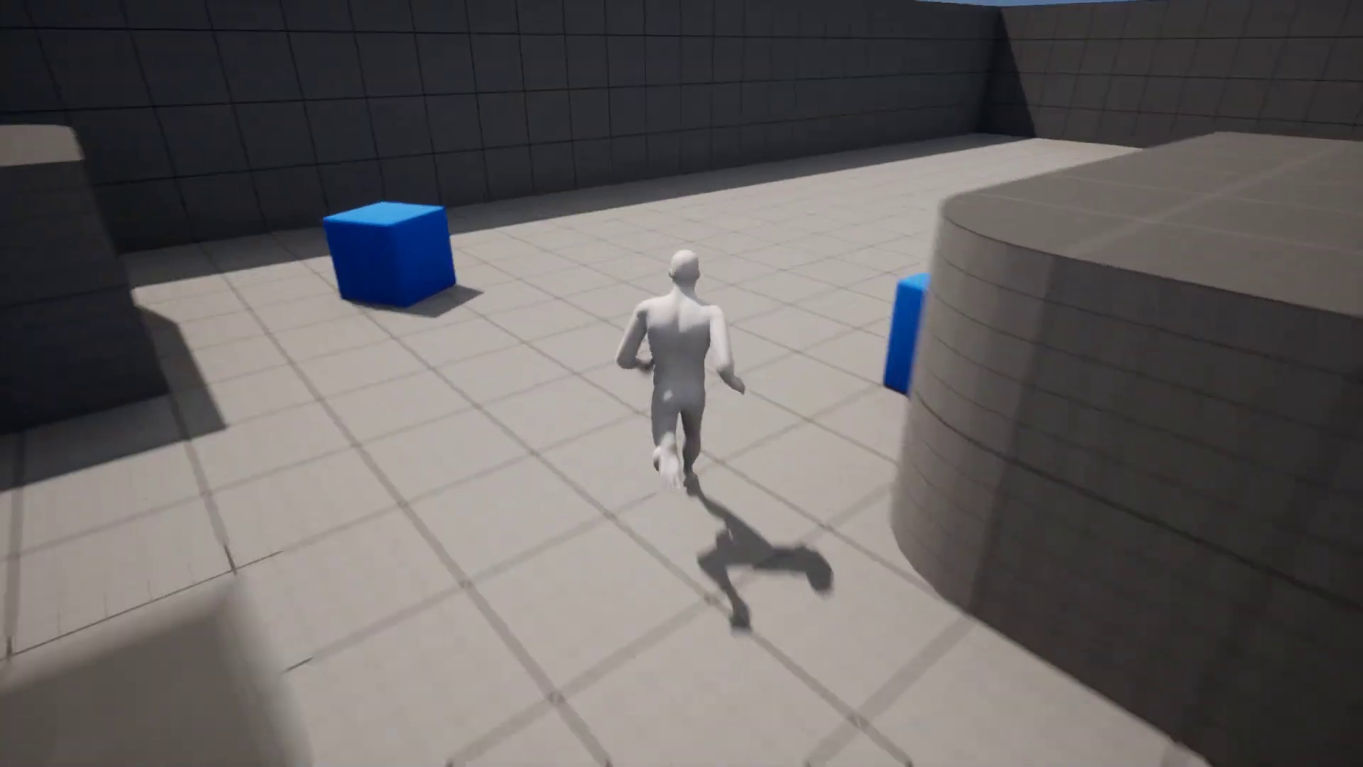
{"action": "key", "text": "Escape"}
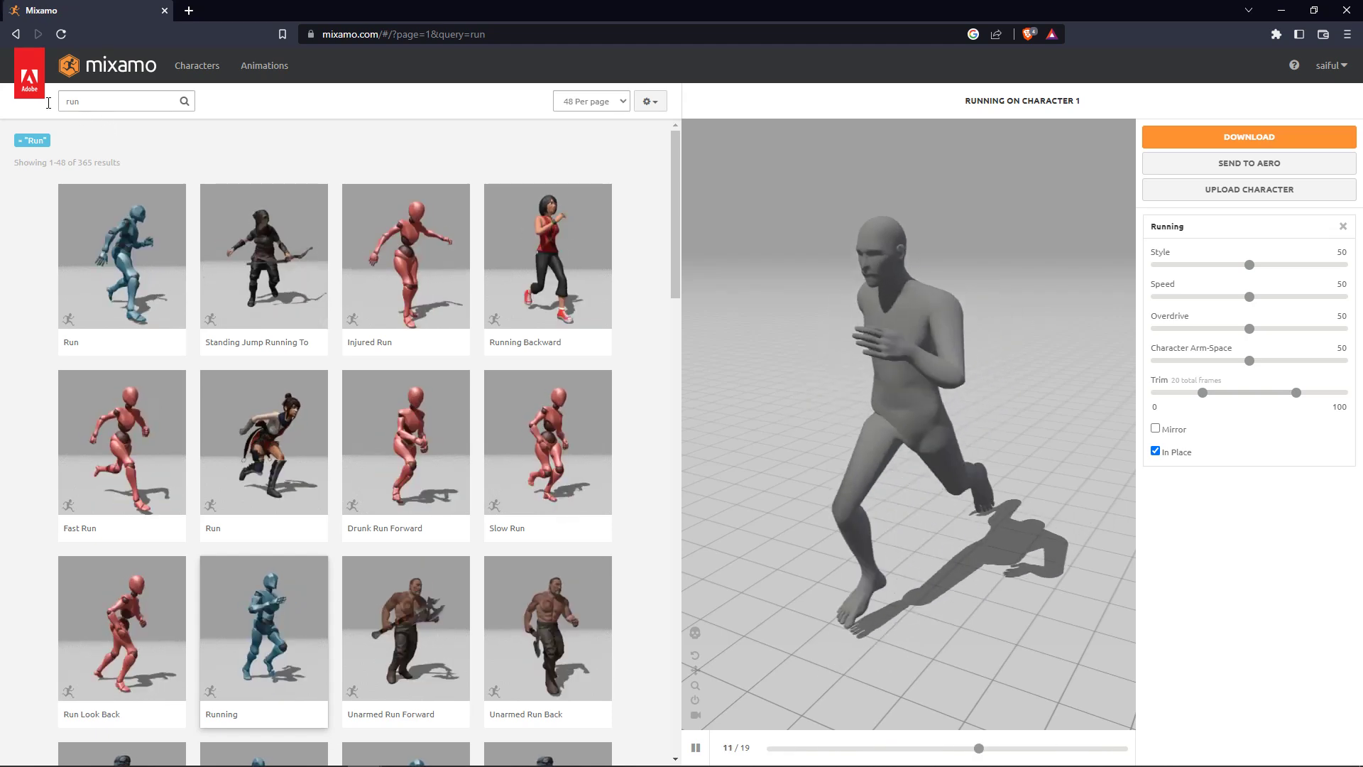
Switch to Mixamo, search for "jump" animations, and preview Jump and Jumping on the character
{"action": "left_click_drag", "start_coordinate": [81, 101], "coordinate": [24, 107]}
{"action": "type", "text": "jump"}
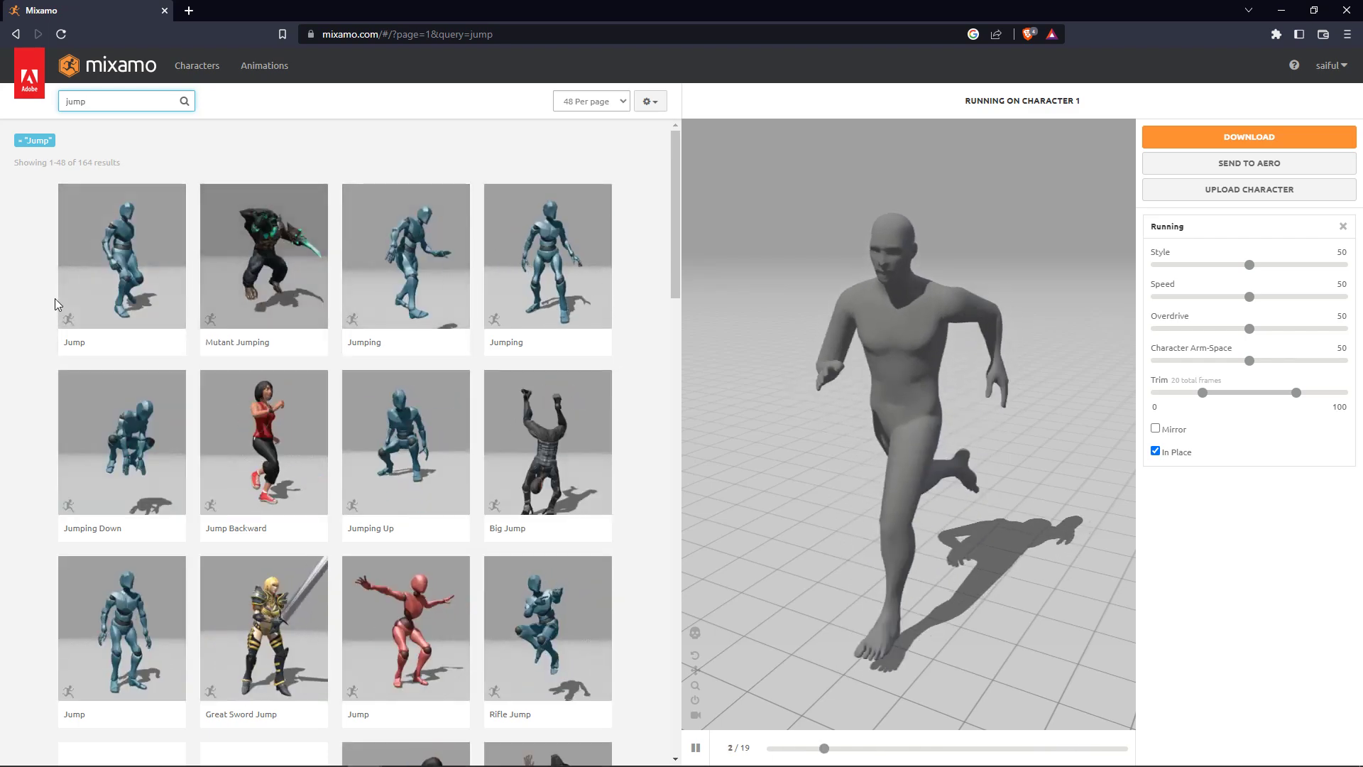
{"action": "left_click", "coordinate": [121, 277]}
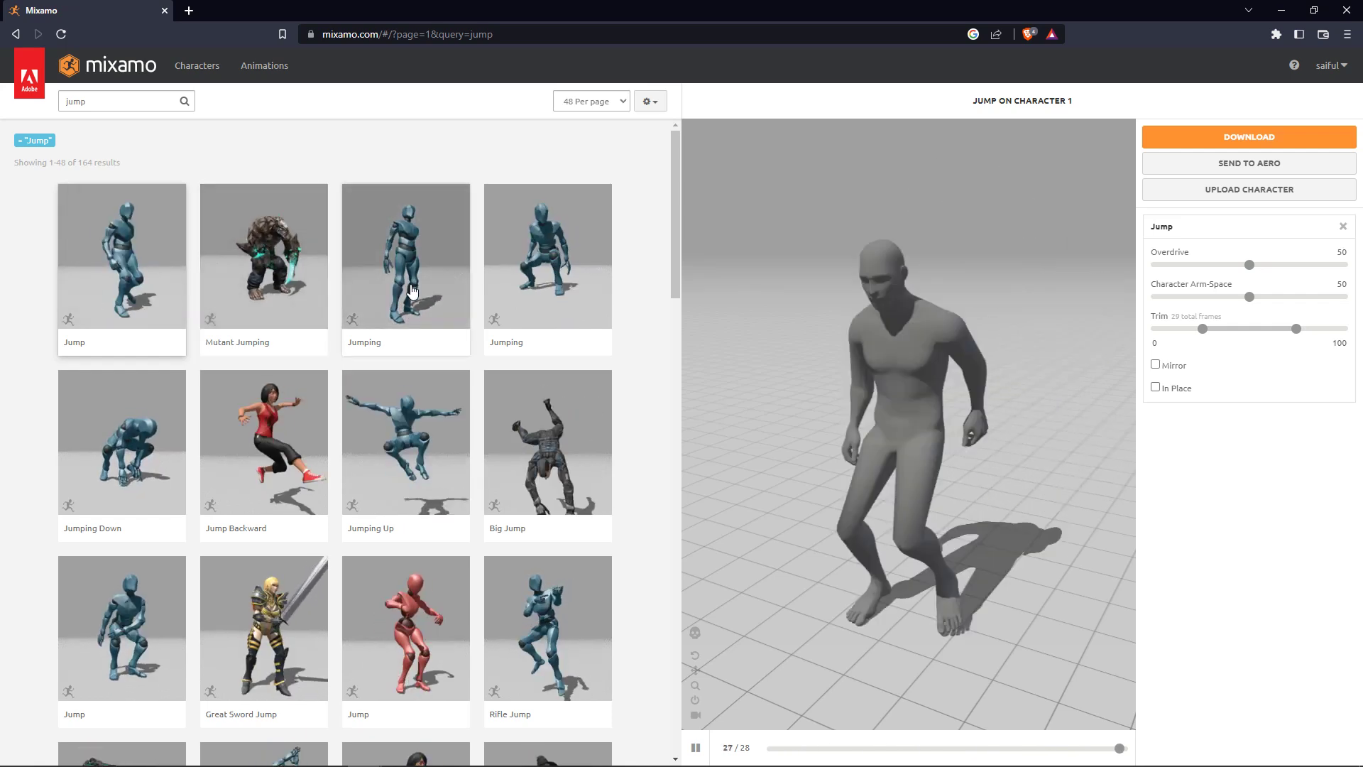
{"action": "left_click", "coordinate": [417, 292]}
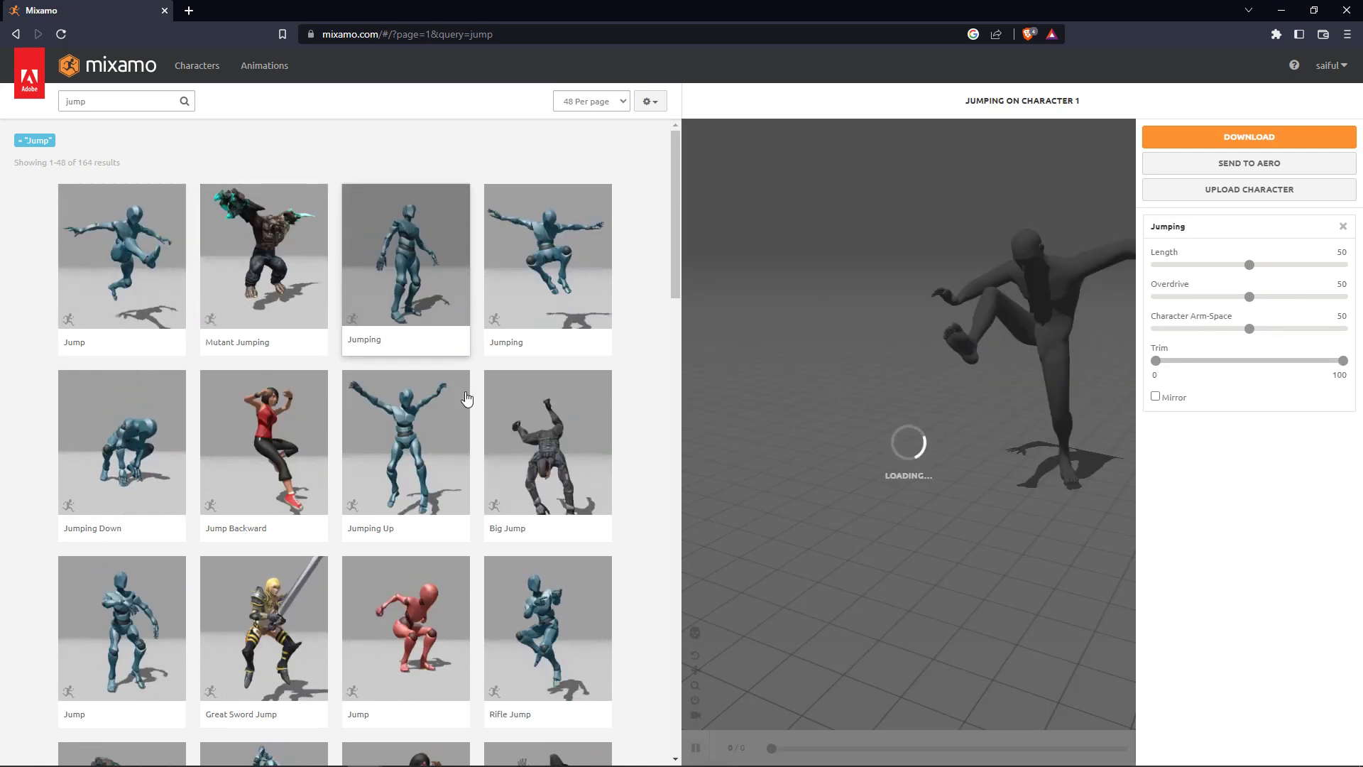